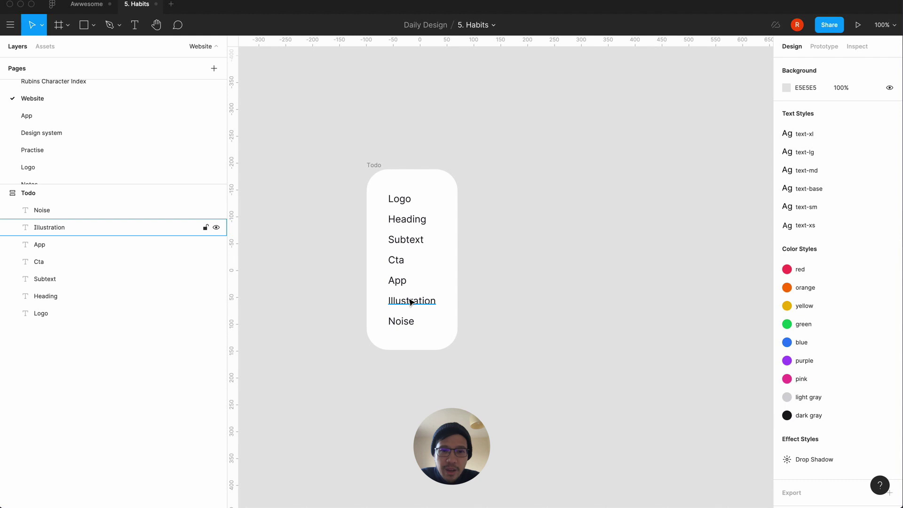
Create a 1920 × 1080 frame on the canvas beside the Todo list.
scroll(410, 302, right, 2)
scroll(410, 302, down, 1)
key(f)
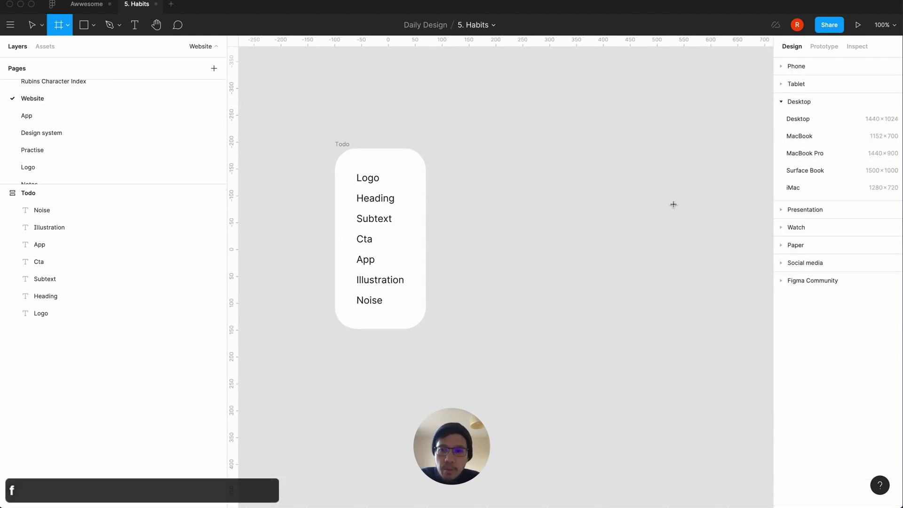
click(478, 186)
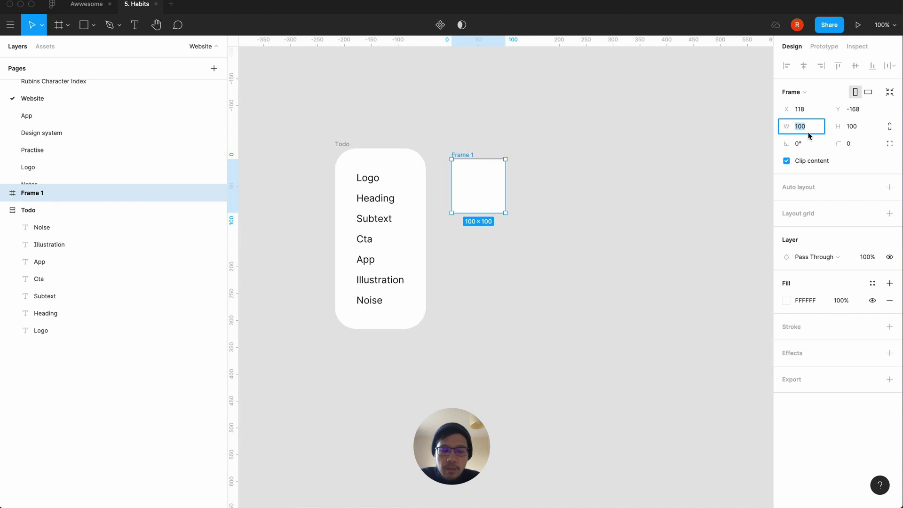
text(192)
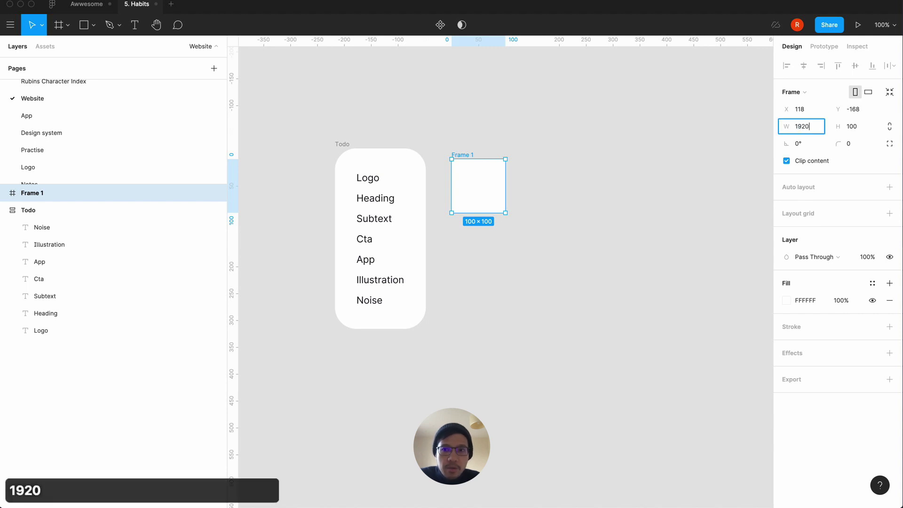
key(Tab)
text(1080)
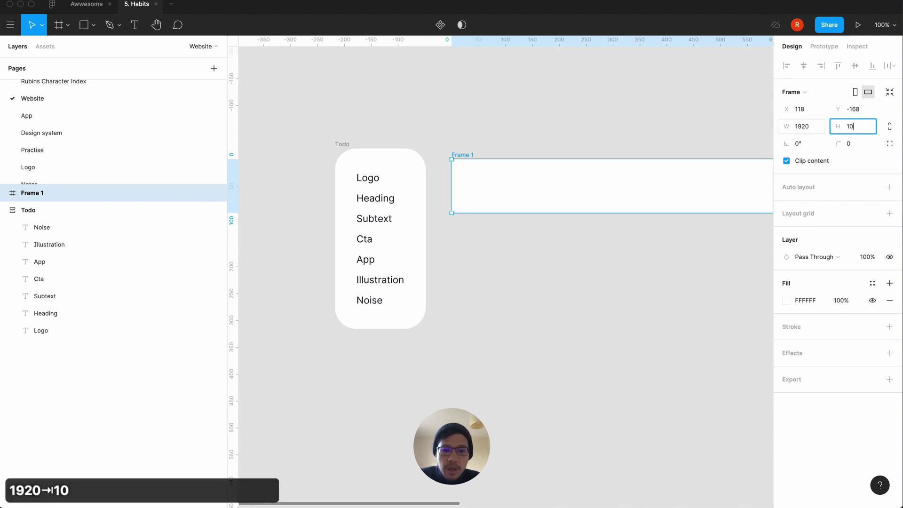
key(Return)
click(536, 153)
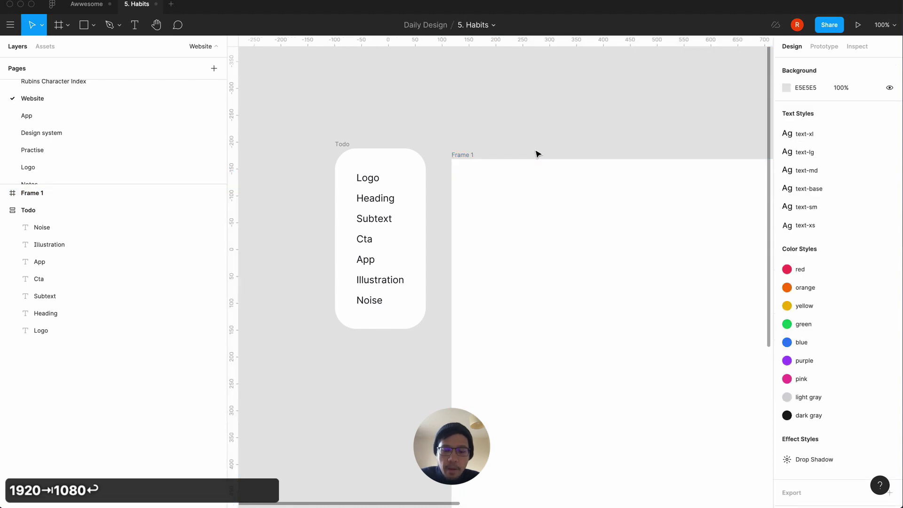
Move the Todo list farther away from the new frame, to about X -177 at the same height.
key(minus)
drag(425, 207, 408, 212)
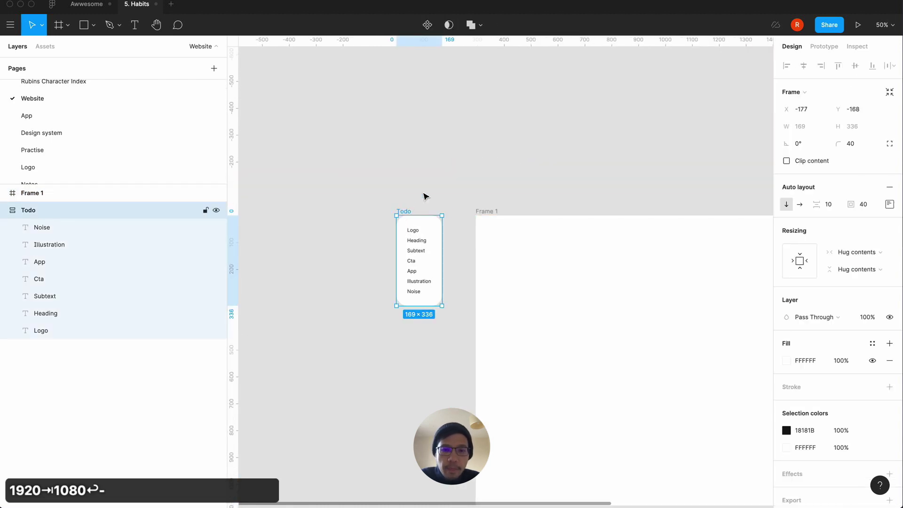
click(473, 173)
scroll(473, 173, right, 5)
scroll(473, 173, down, 2)
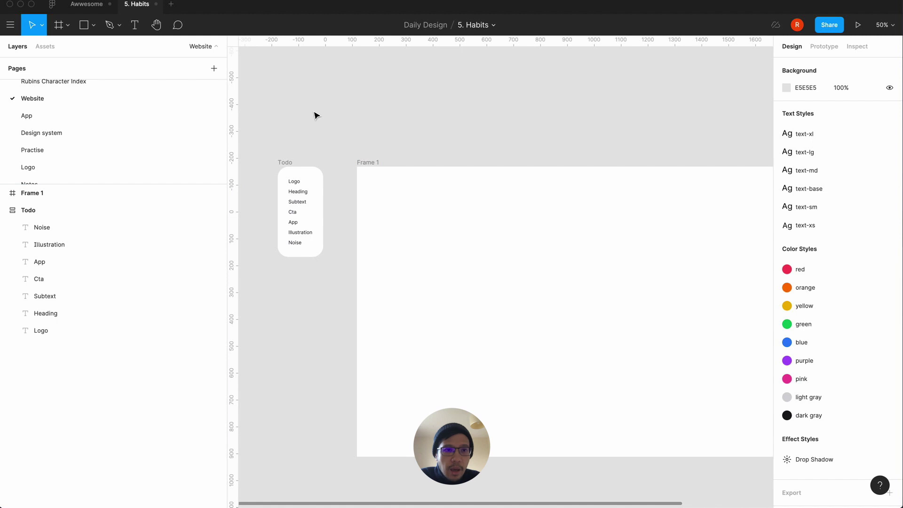
Review the App page and the Design system page's text styles, colors and list item component.
click(86, 115)
scroll(493, 264, left, 10)
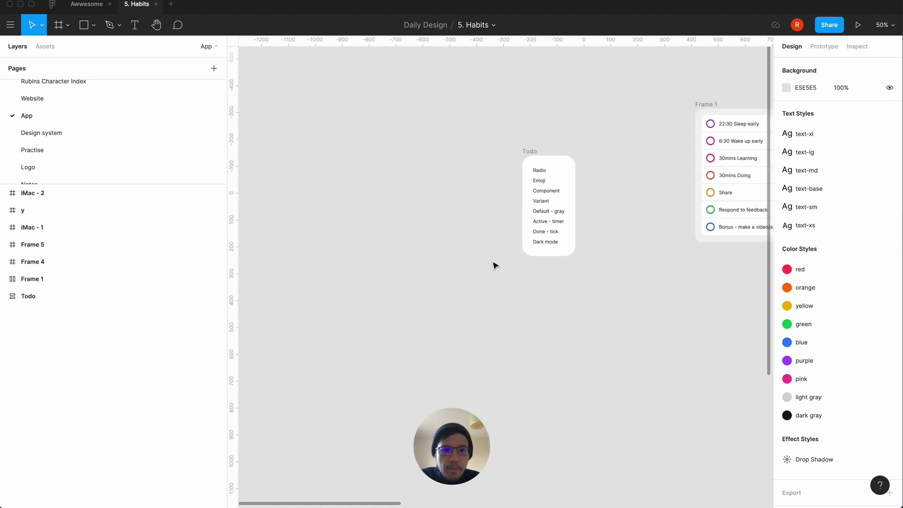
click(43, 133)
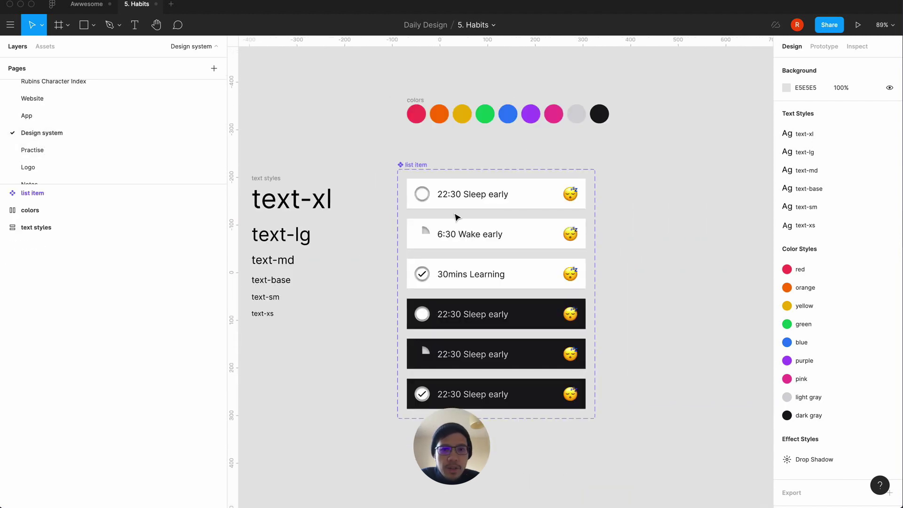
scroll(445, 310, left, 4)
scroll(444, 311, right, 2)
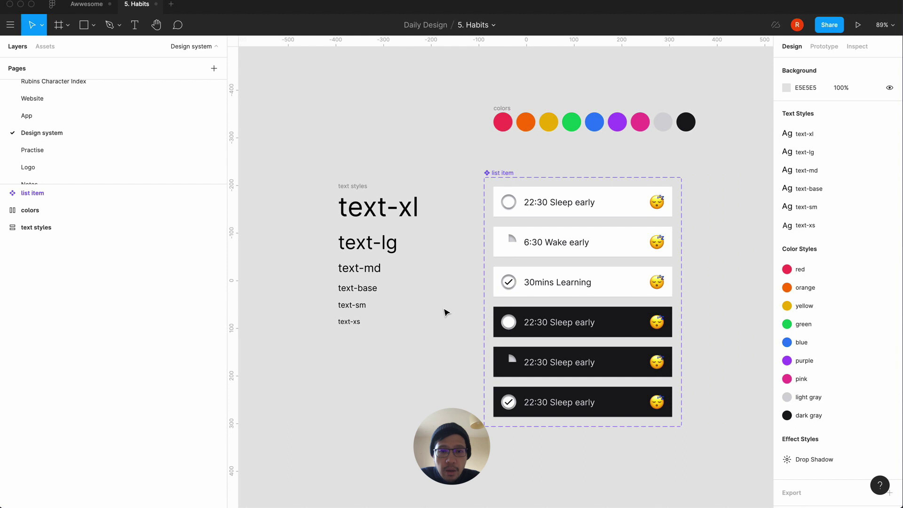
scroll(490, 149, up, 1)
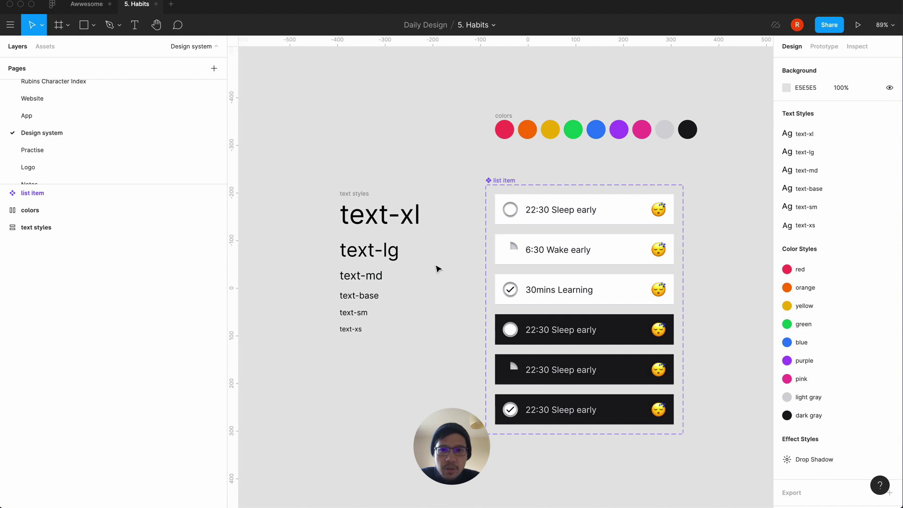
Copy the light, default-size variant of the logo component from the Logo page.
click(58, 168)
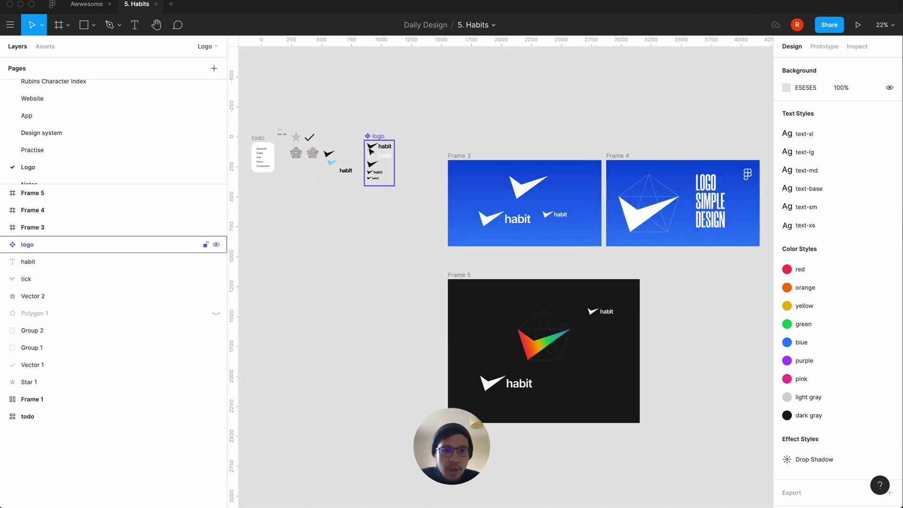
scroll(346, 242, up, 5)
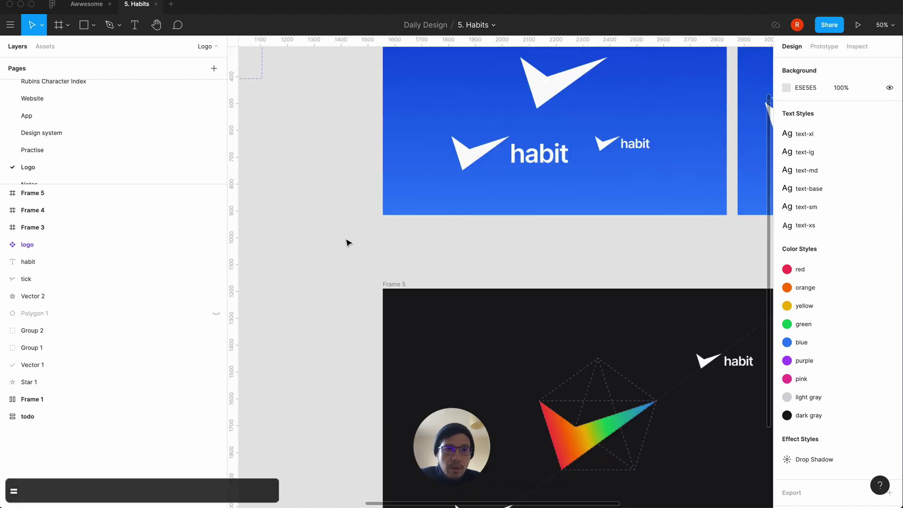
scroll(346, 242, left, 6)
scroll(504, 251, up, 3)
scroll(504, 251, right, 2)
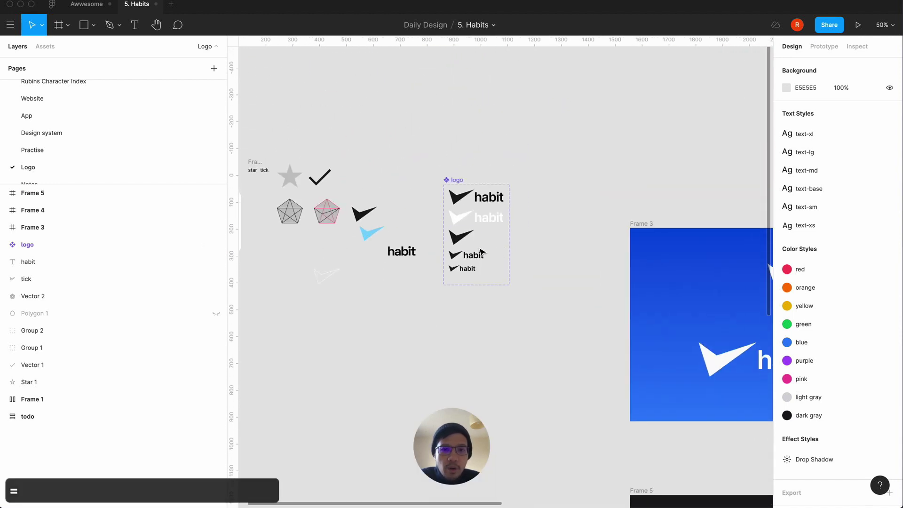
scroll(469, 322, right, 2)
scroll(470, 322, down, 1)
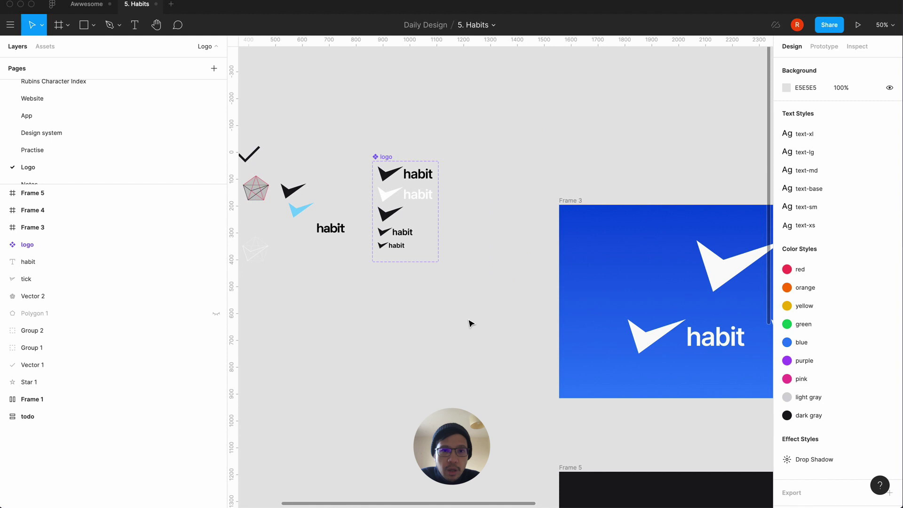
click(394, 190)
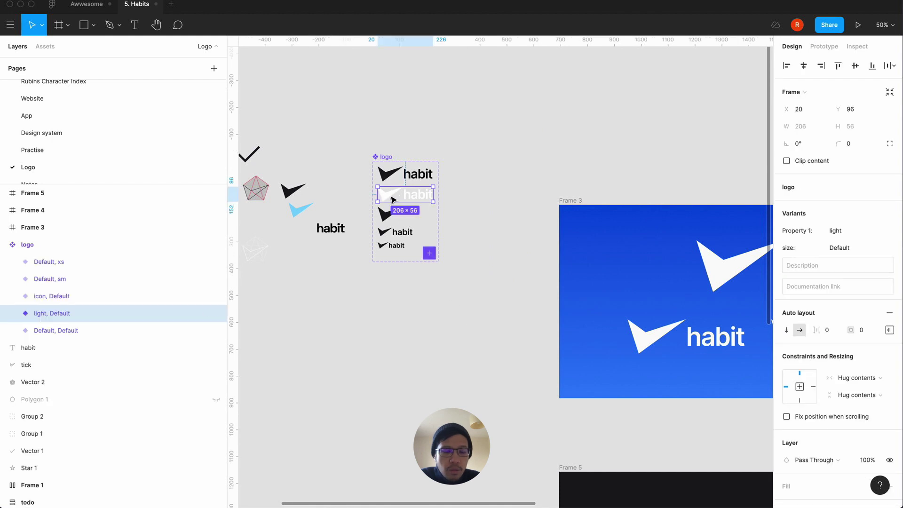
key(super+c)
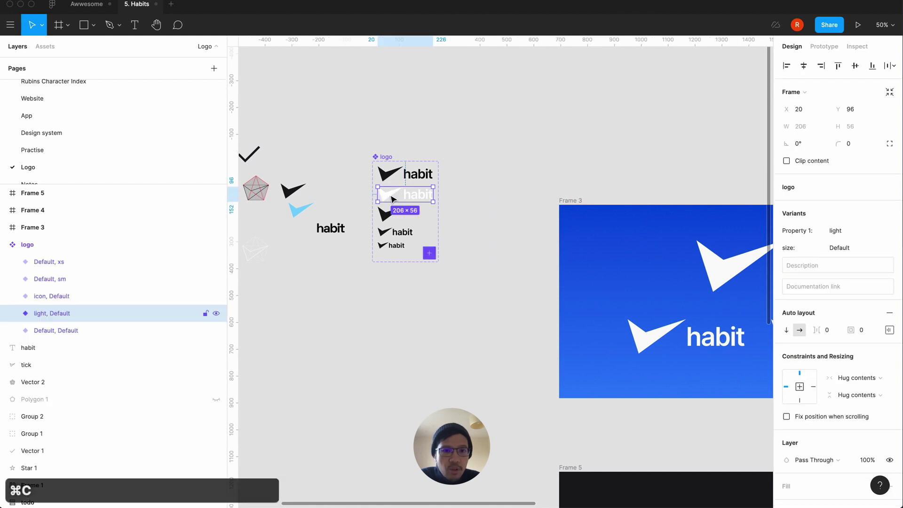
click(337, 156)
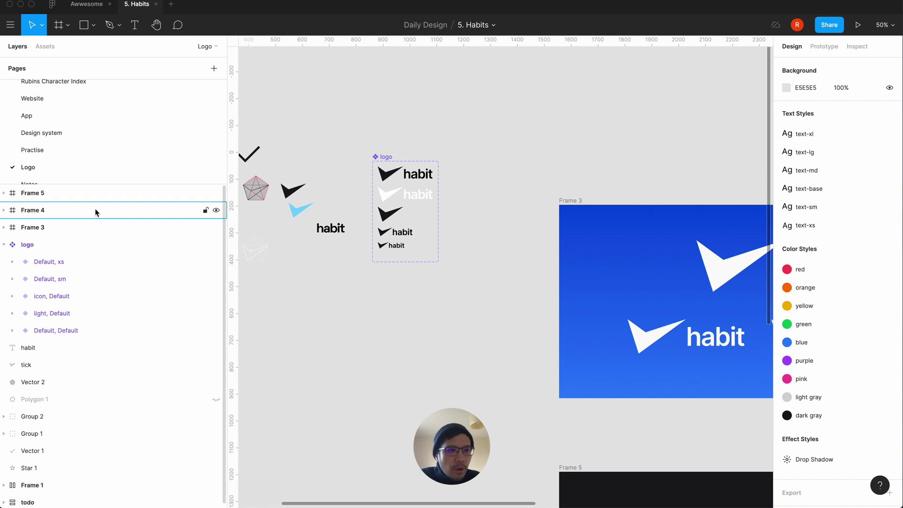
Paste the copied logo into Frame 1 on the Website page.
click(47, 100)
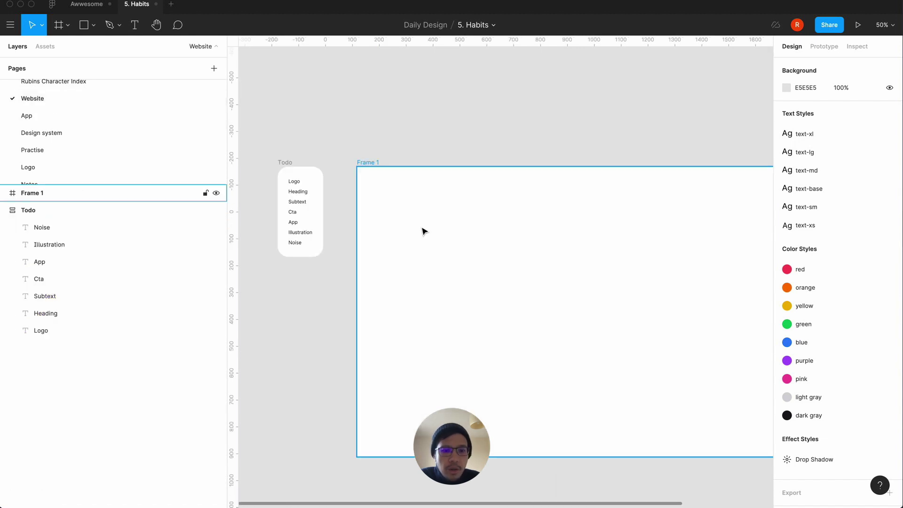
click(434, 233)
key(super+v)
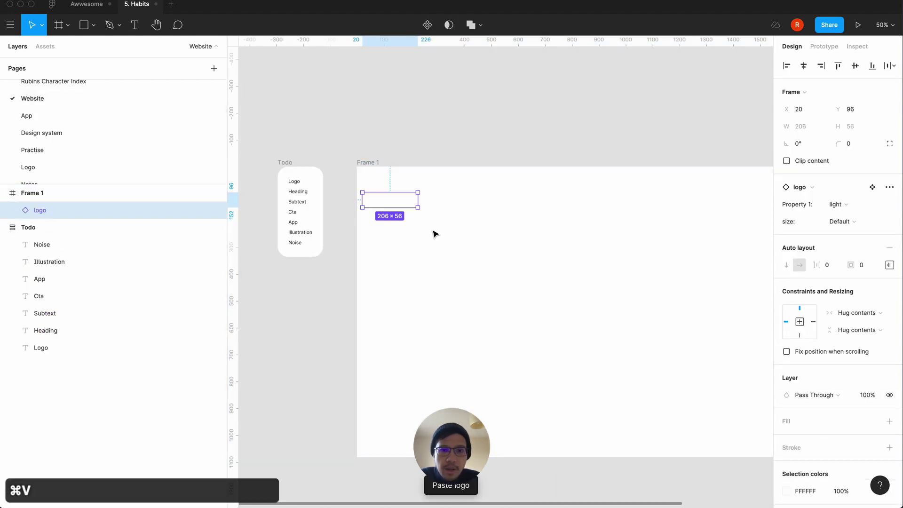
Switch the color swatches to TailwindCSS Colors v2.0 and fill Frame 1 with the near-black color 1A1818.
click(363, 164)
click(788, 301)
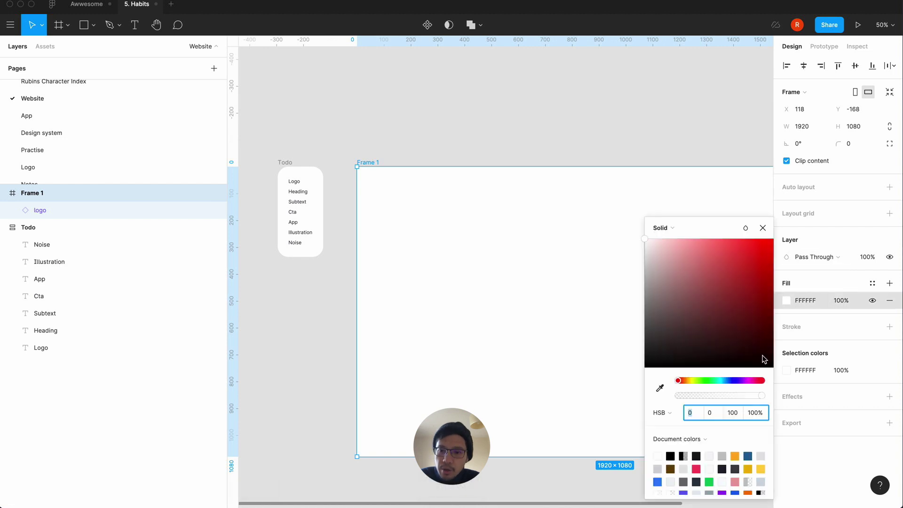
click(699, 440)
click(699, 465)
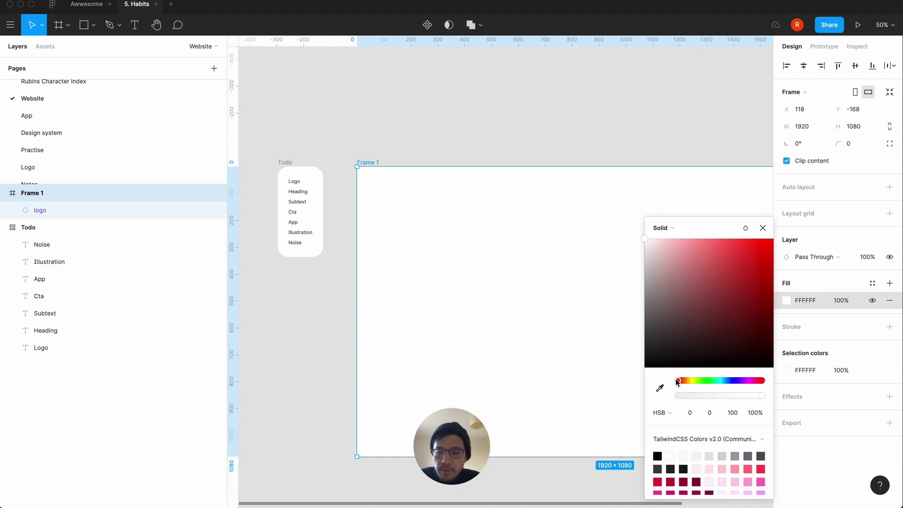
click(651, 356)
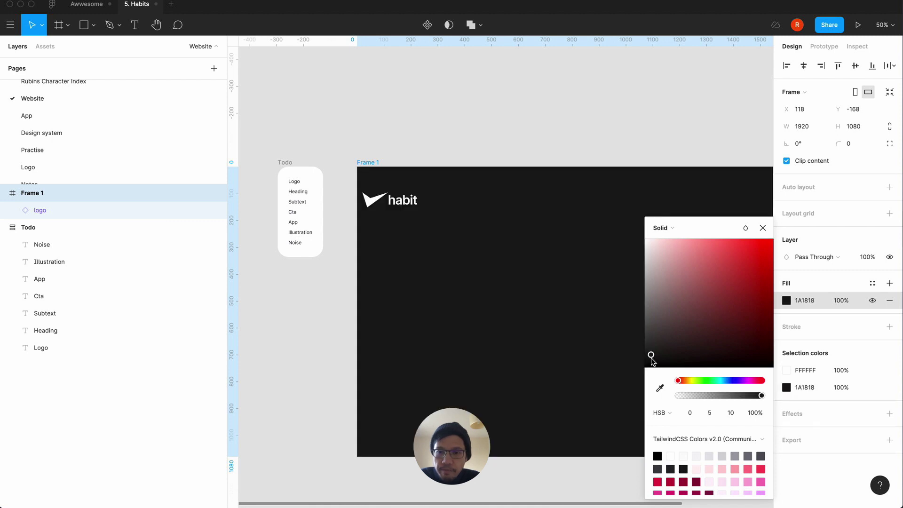
click(763, 227)
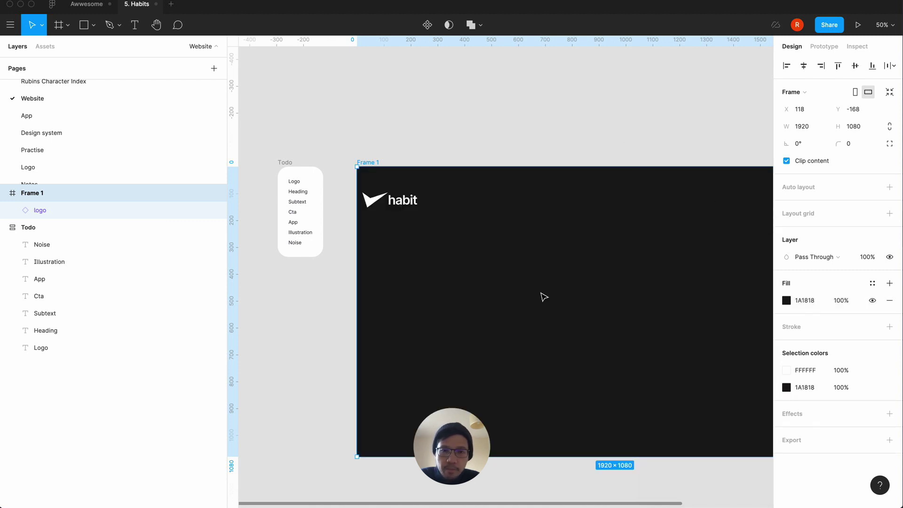
click(473, 122)
Move the logo inward from the corner of Frame 1 to about X 378, Y 268.
scroll(474, 123, right, 2)
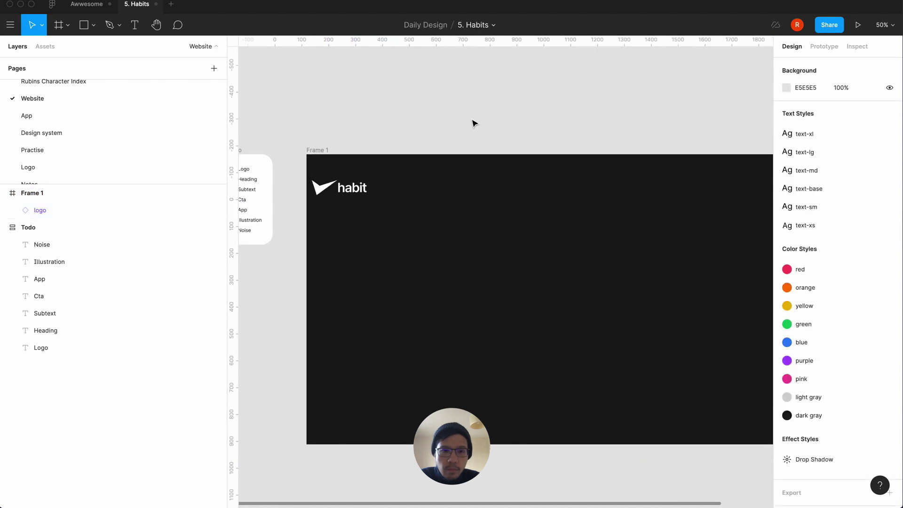
click(331, 182)
drag(319, 188, 416, 235)
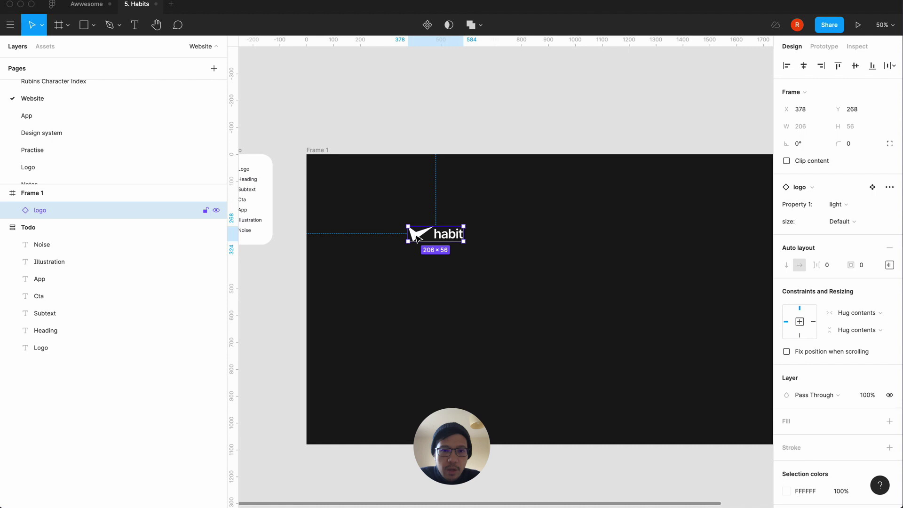
click(423, 117)
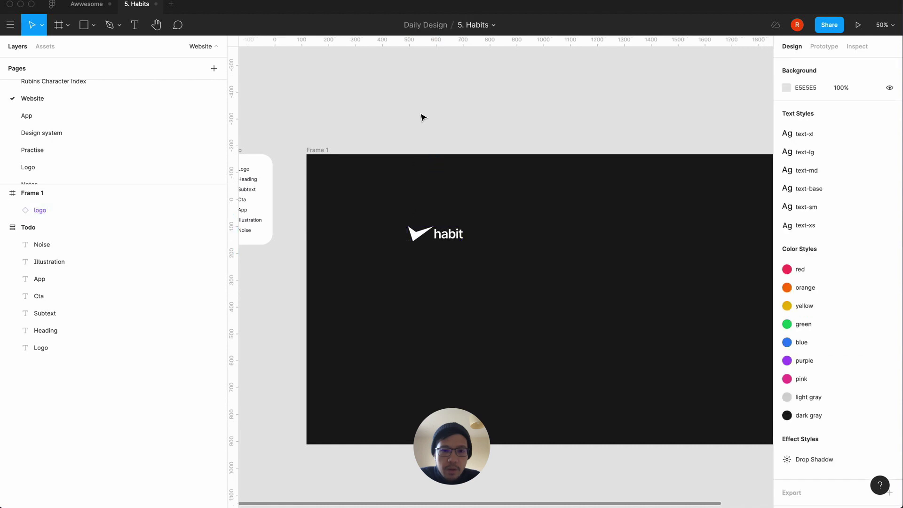
click(416, 235)
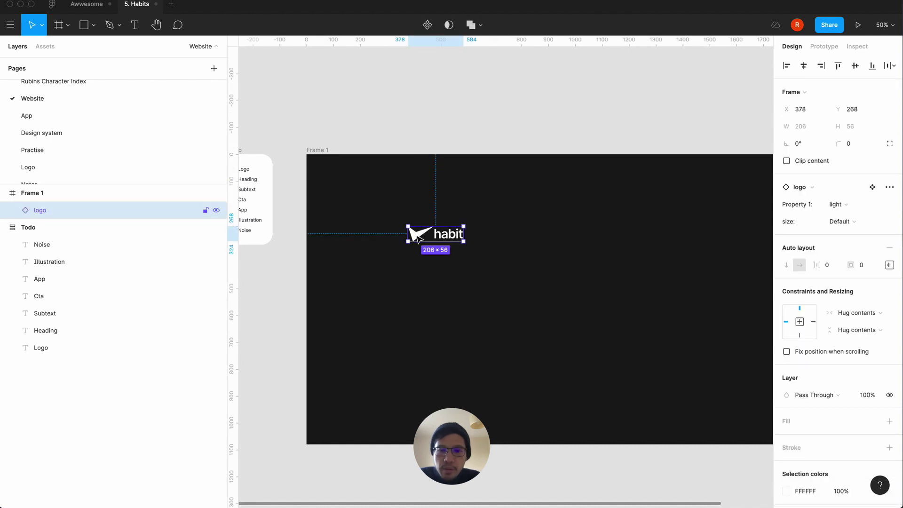
click(409, 131)
Start a text layer below the logo at about X 402, Y 430 and set its fill to white FFFFFF.
scroll(410, 132, left, 2)
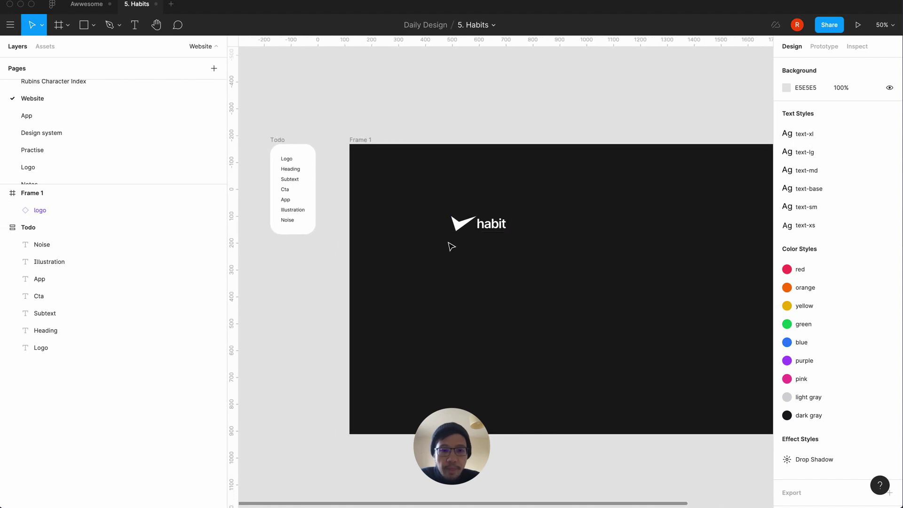
key(t)
click(457, 260)
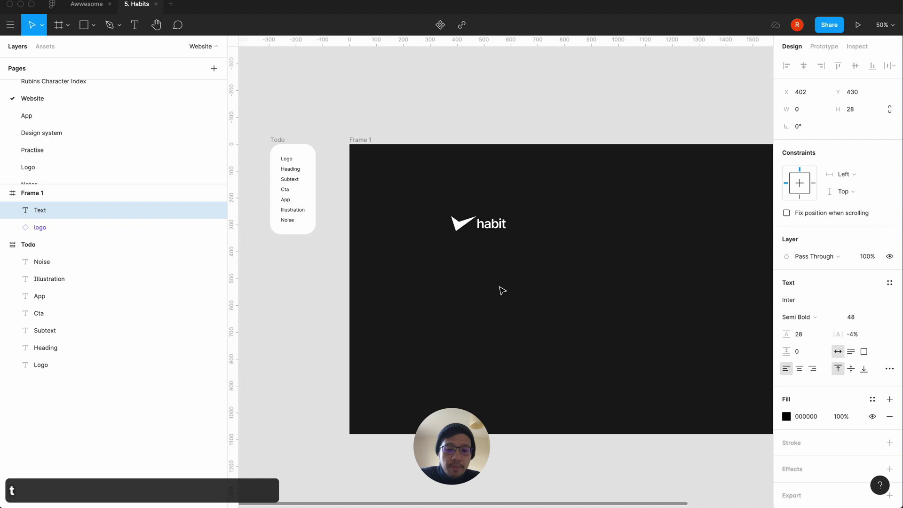
click(786, 416)
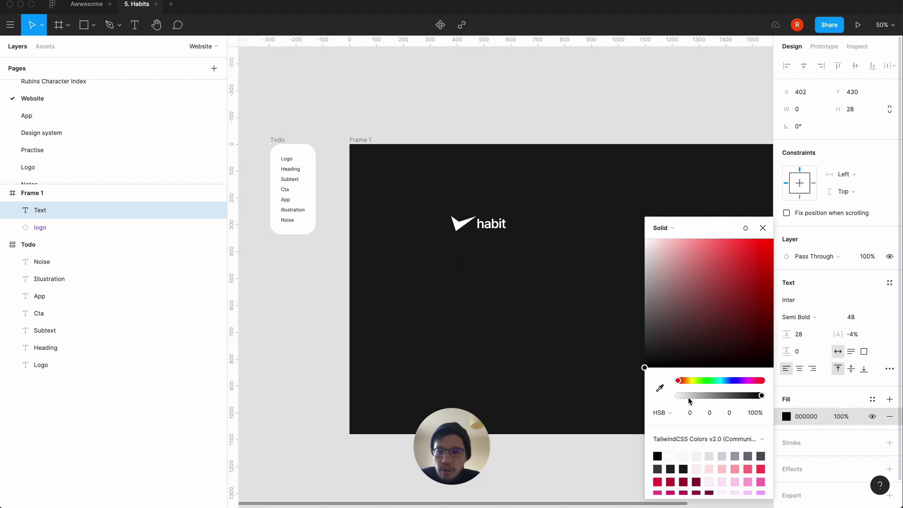
click(763, 227)
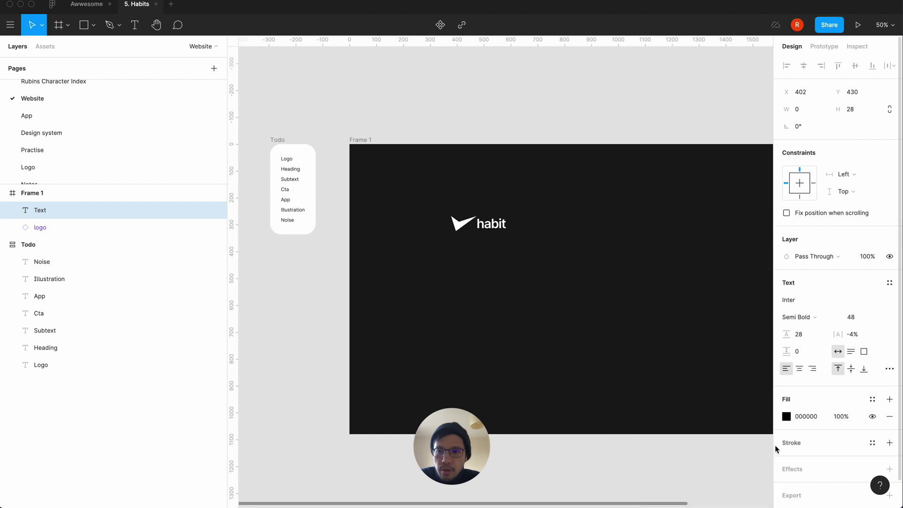
click(787, 418)
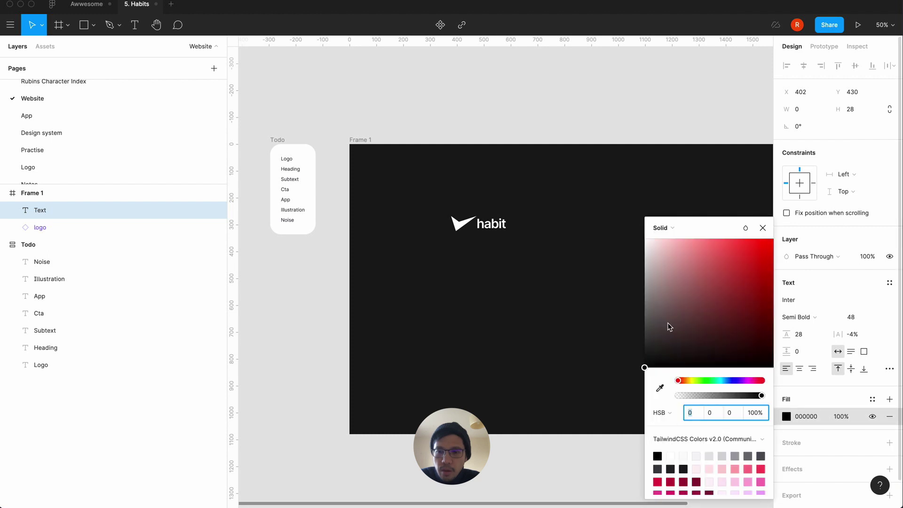
click(647, 244)
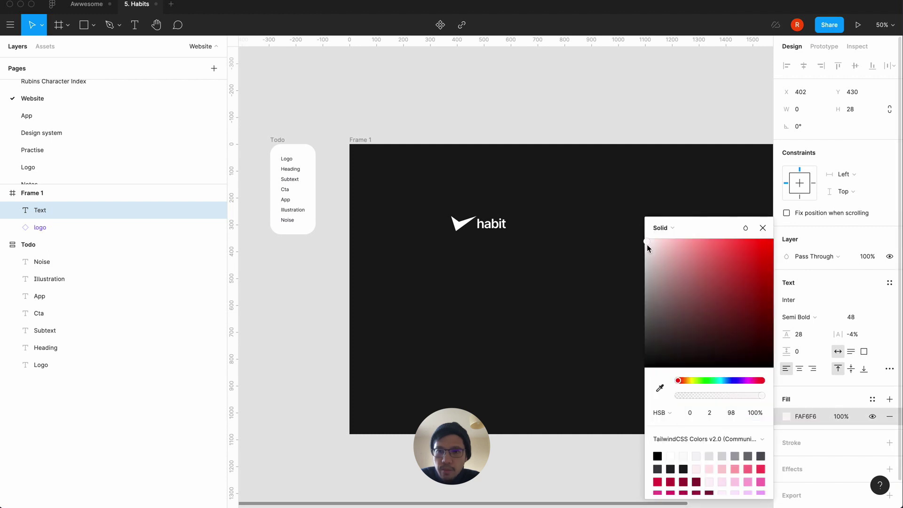
drag(647, 244, 643, 238)
click(763, 227)
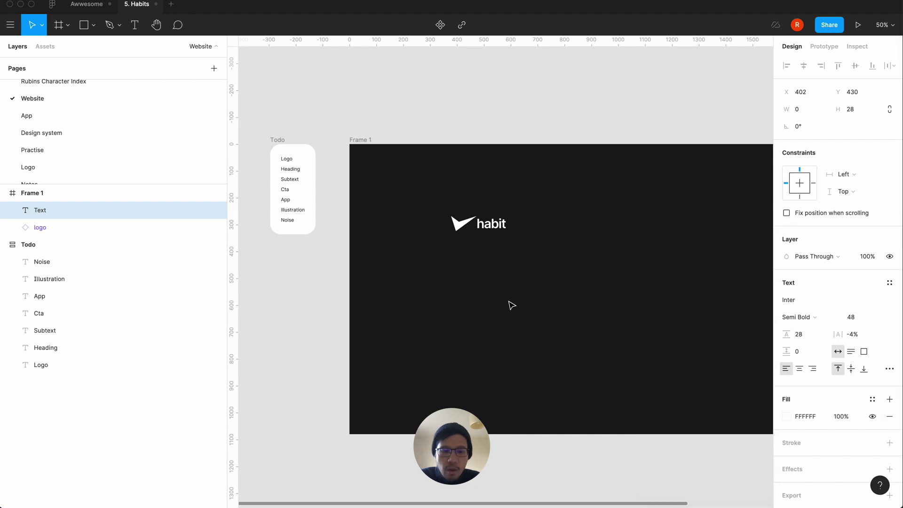
Enter "Track your habits" as the heading text in the new text layer.
text(asd)
key(BackSpace)
key(BackSpace)
key(BackSpace)
text(Track your )
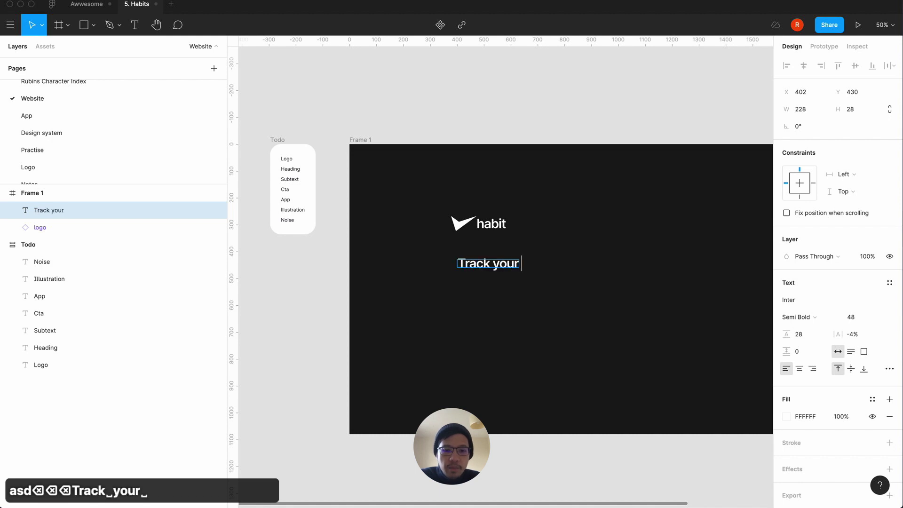
text(habits)
key(Escape)
click(559, 127)
Apply the text-xl style to the heading, then detach the style and set the weight to Bold.
click(518, 267)
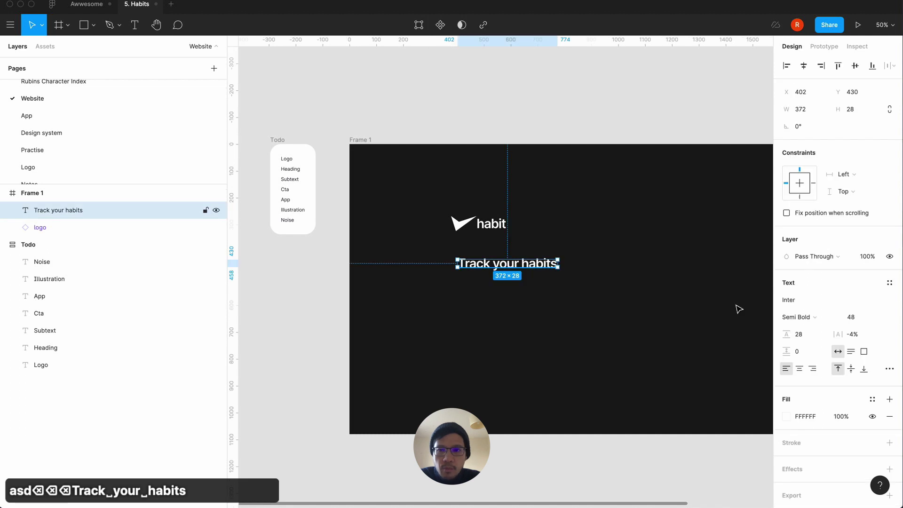
click(889, 283)
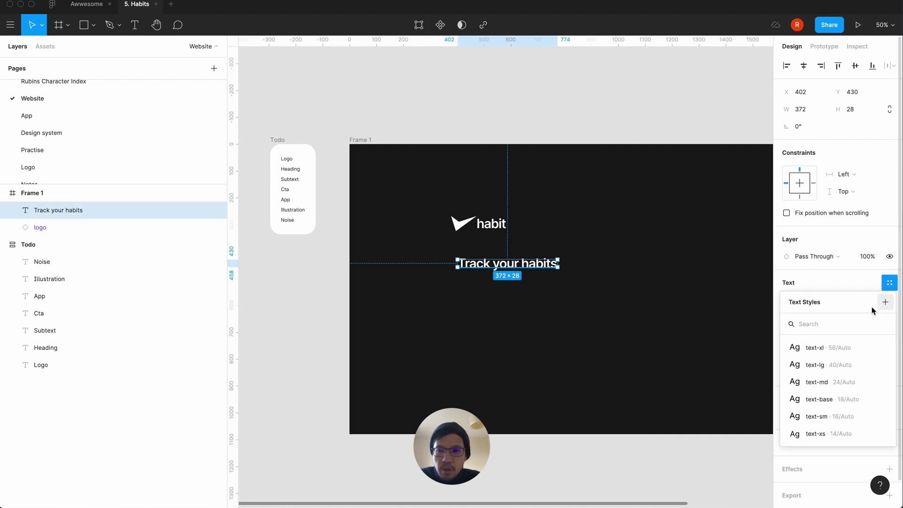
click(838, 352)
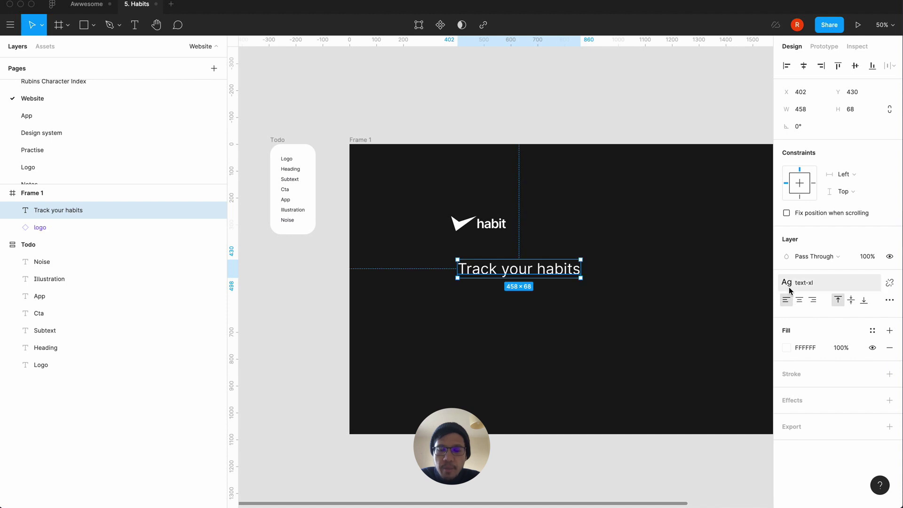
click(890, 301)
click(890, 302)
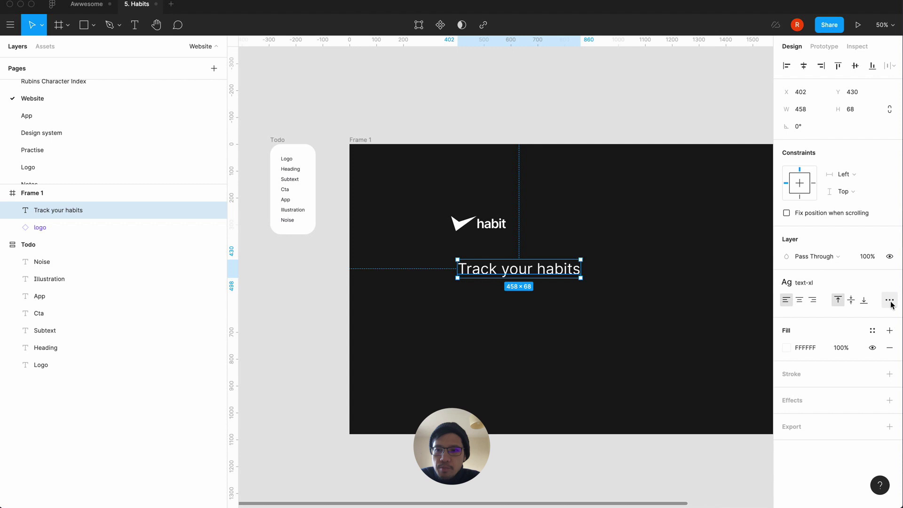
click(889, 284)
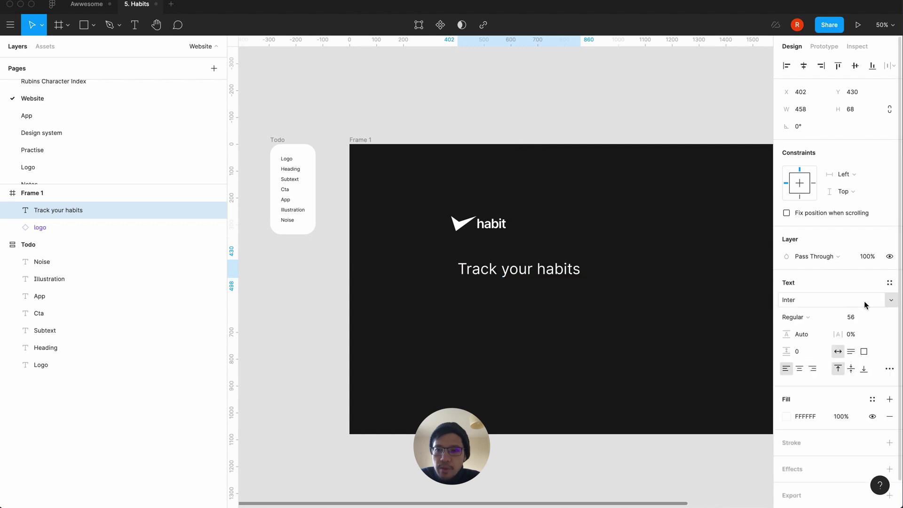
click(799, 317)
click(804, 355)
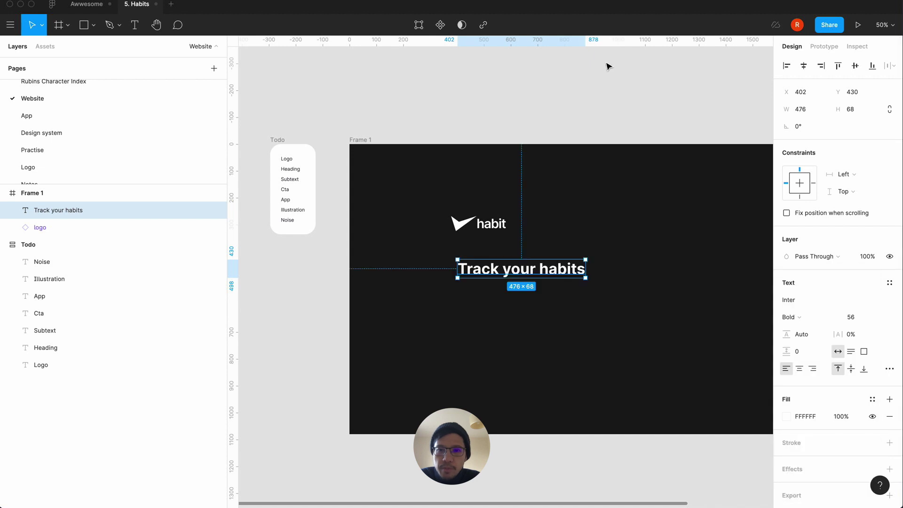
Move the heading up to X 378, Y 388, flush with the logo's left edge.
click(607, 89)
drag(515, 272, 509, 263)
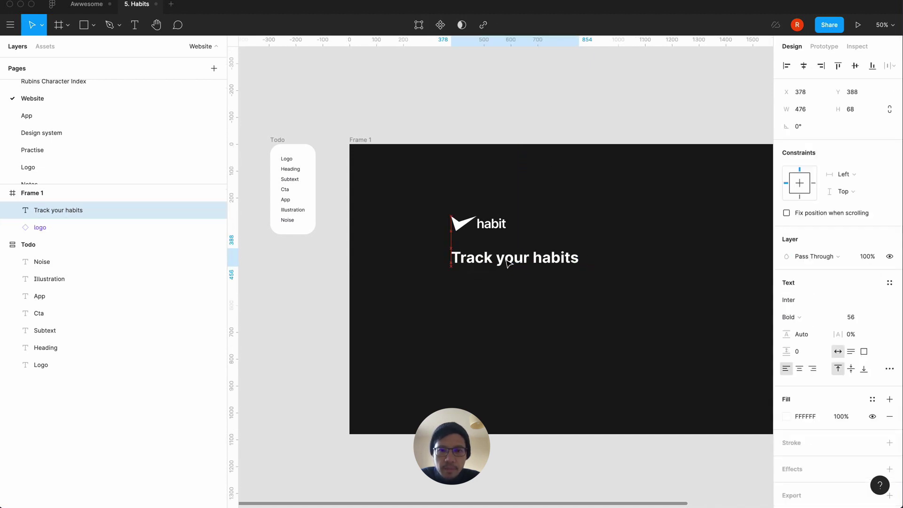
Switch the logo instance above the heading to its sm size variant.
click(492, 230)
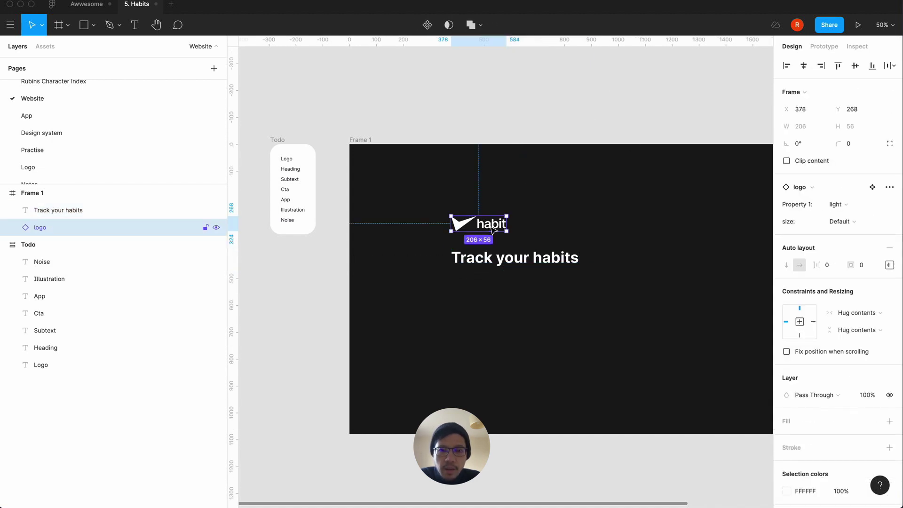
double_click(460, 228)
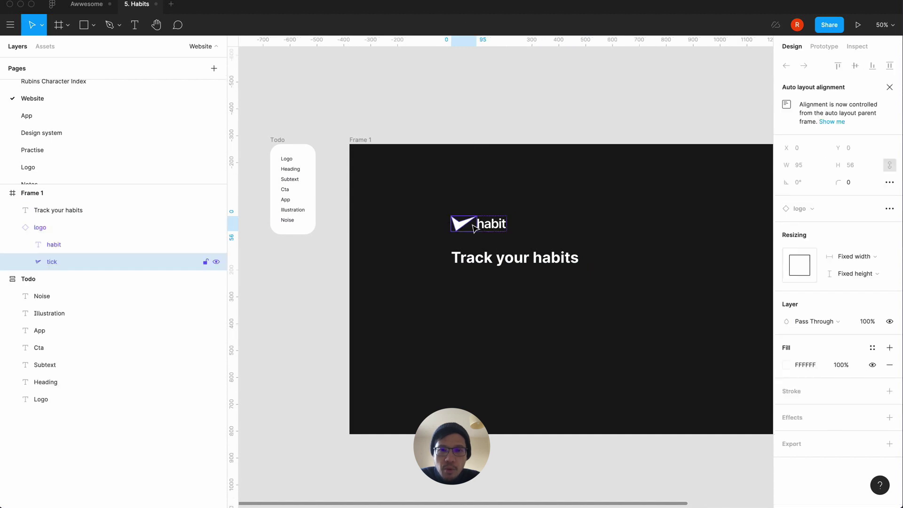
click(489, 229)
click(514, 105)
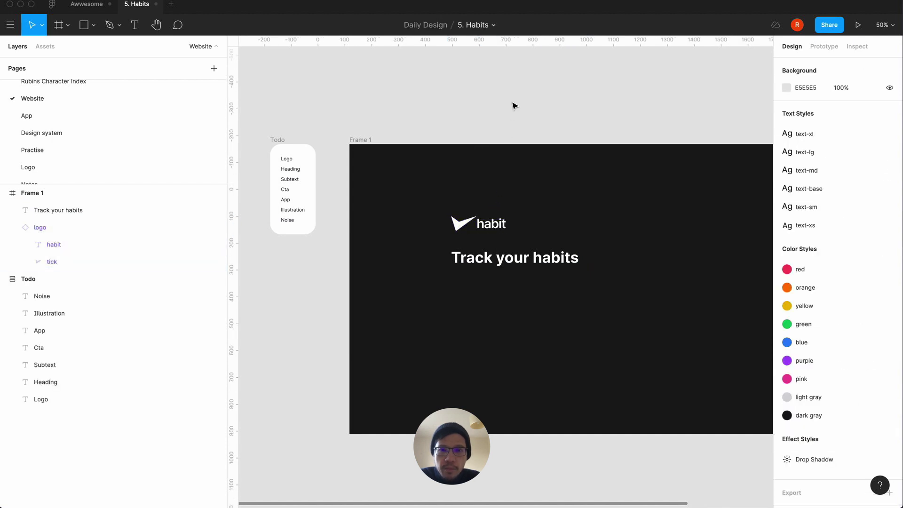
click(489, 221)
click(841, 206)
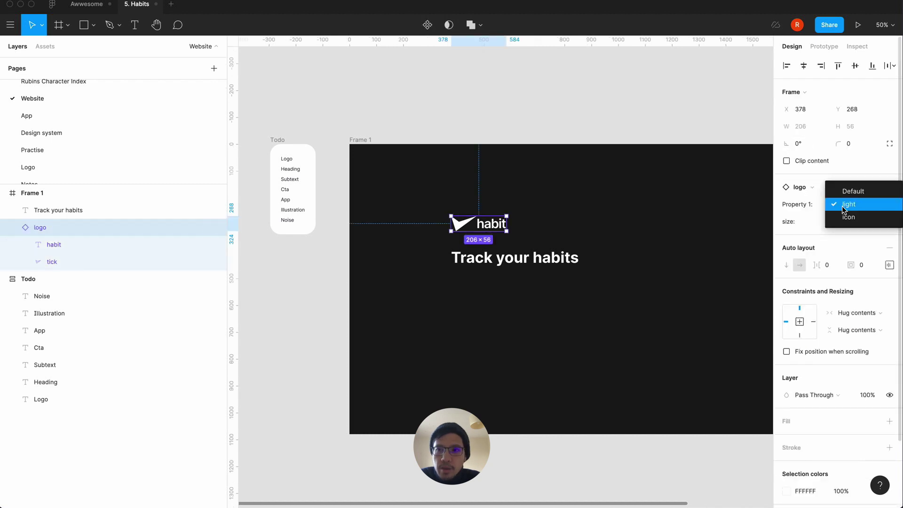
click(841, 206)
click(844, 223)
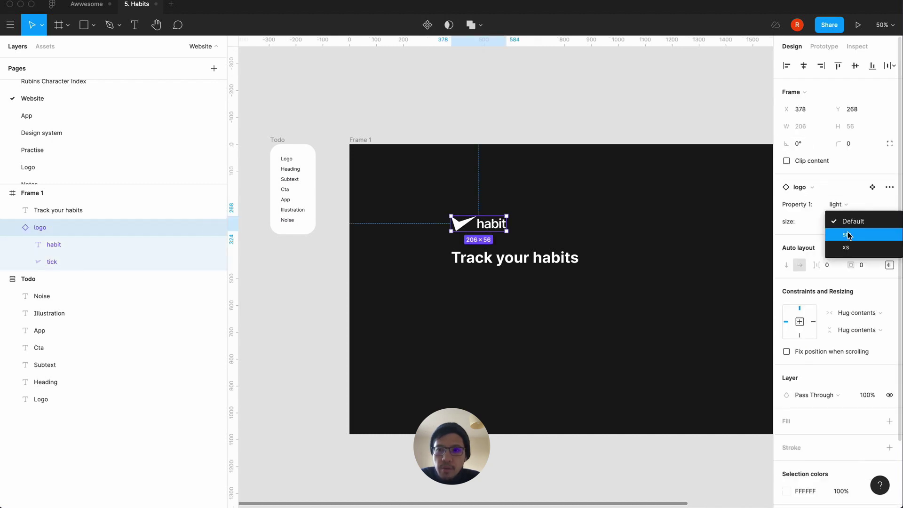
click(847, 235)
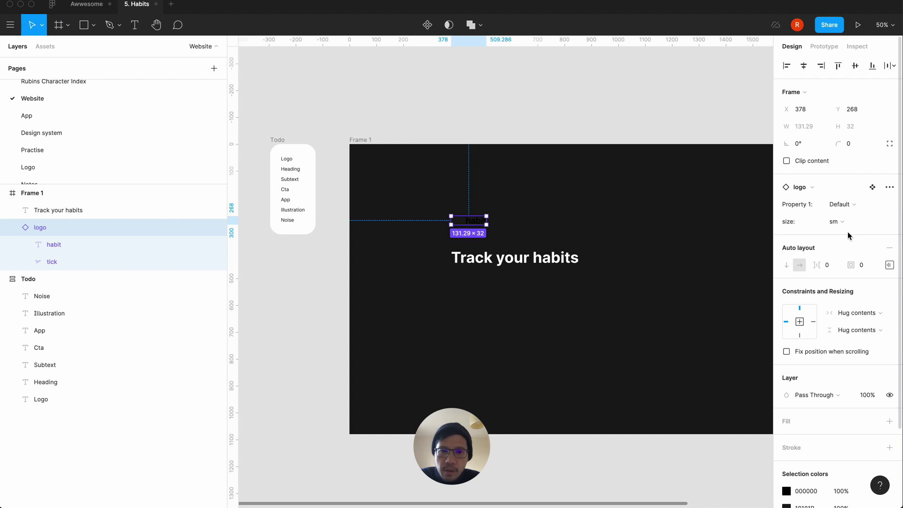
click(837, 221)
click(836, 222)
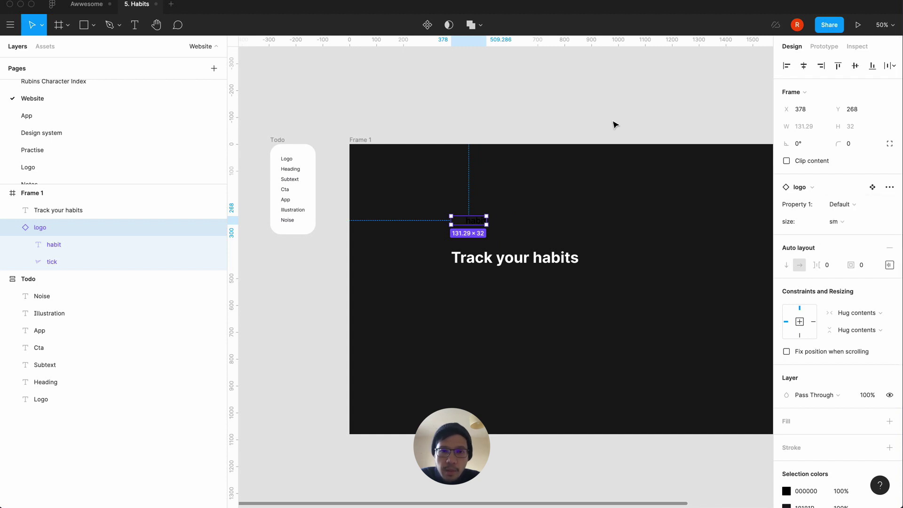
Change the logo's black wordmark color to near-white FFFEFE.
click(615, 123)
key(shift+0)
click(441, 174)
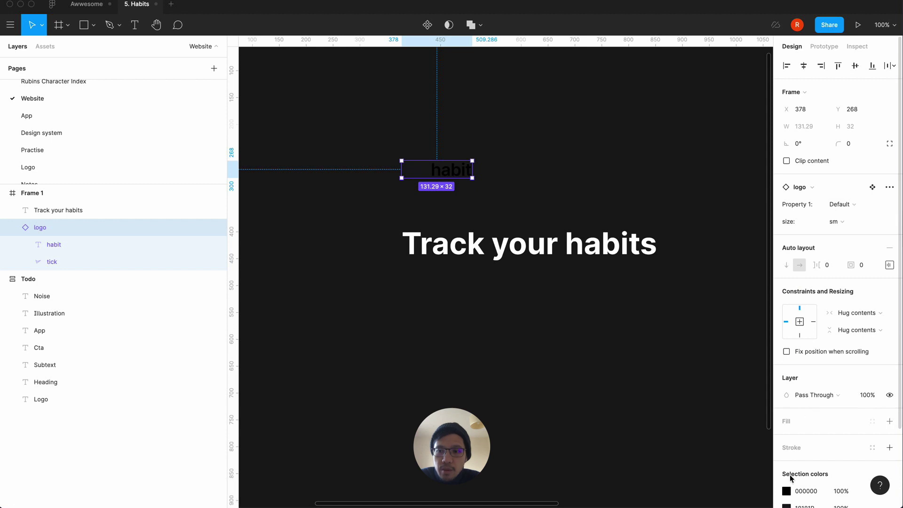
click(786, 491)
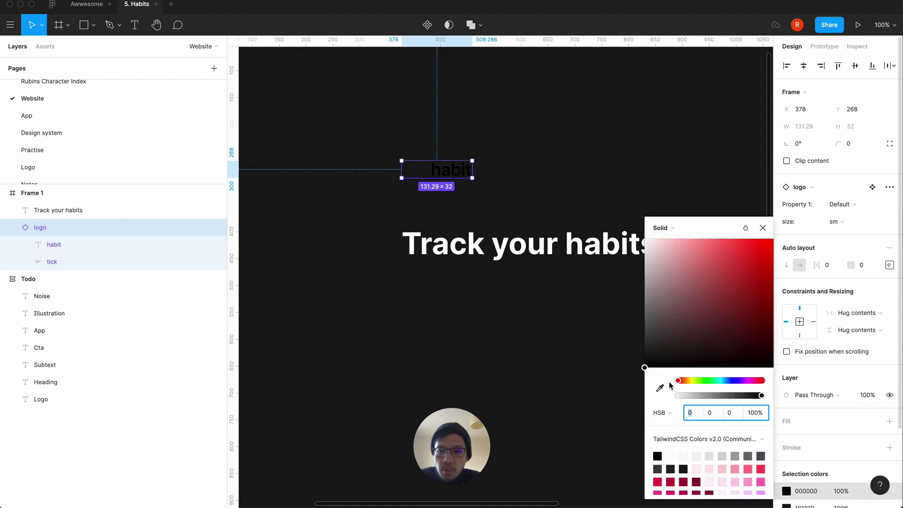
drag(645, 369, 644, 233)
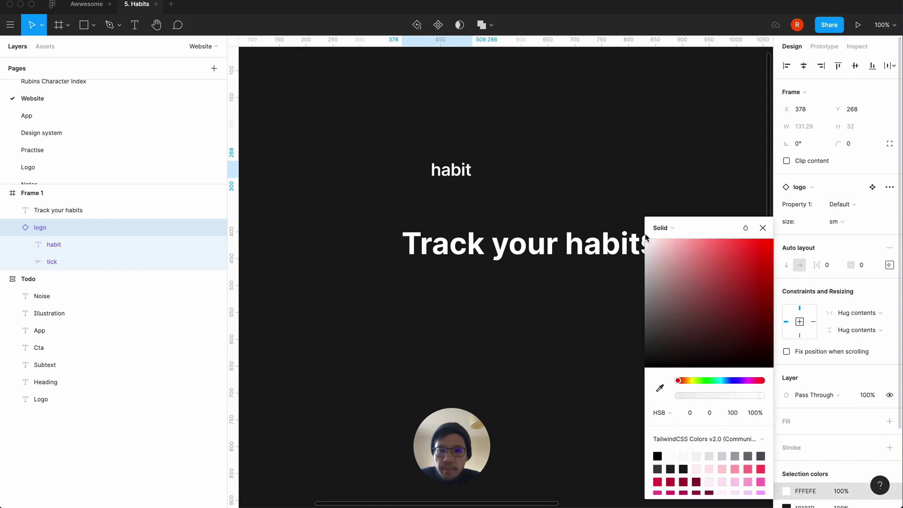
click(764, 234)
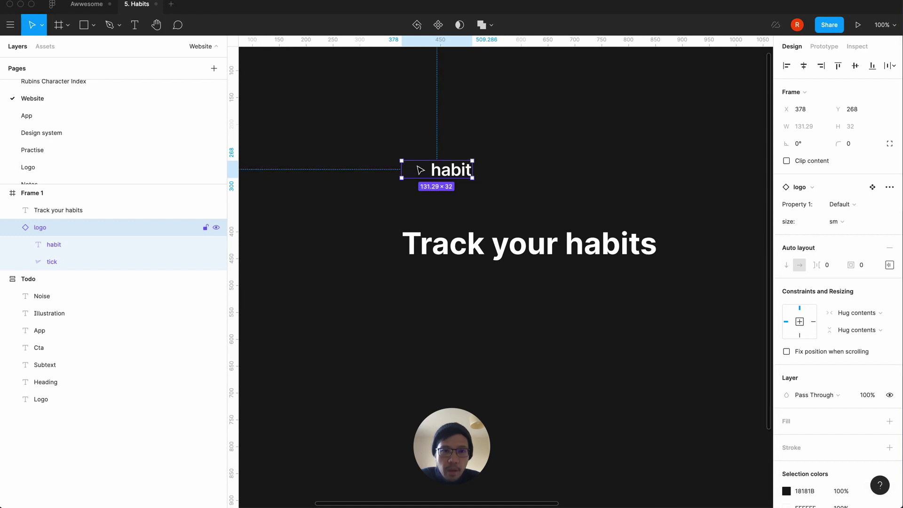
Set the fill of the logo's tick shape to white FFFFFF.
click(50, 262)
click(786, 364)
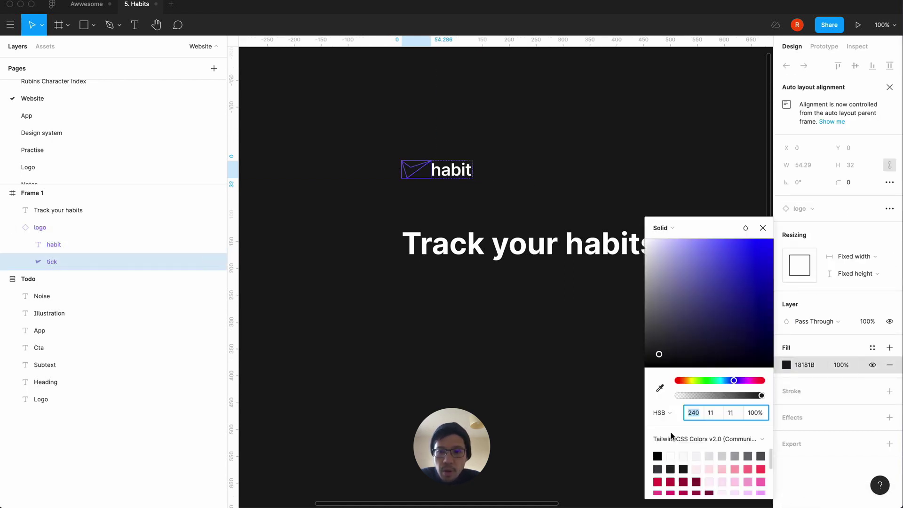
drag(660, 356, 625, 197)
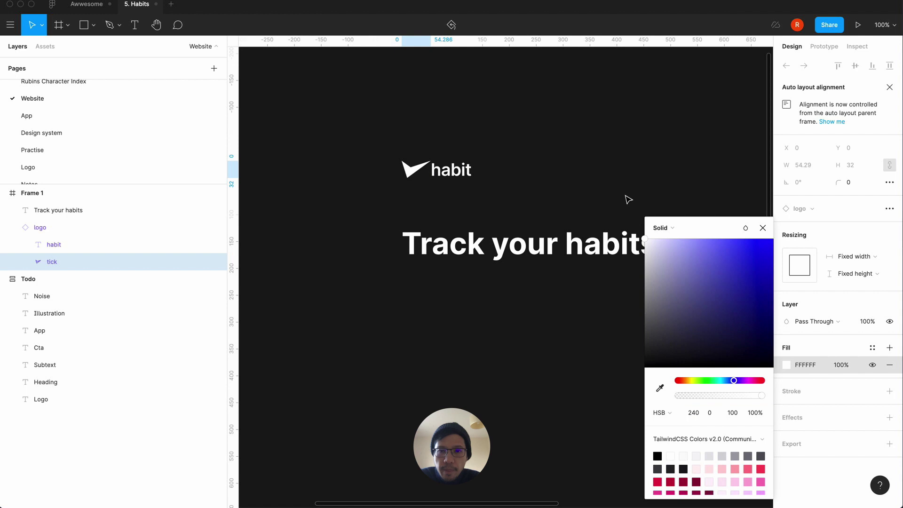
click(762, 228)
click(410, 340)
key(minus)
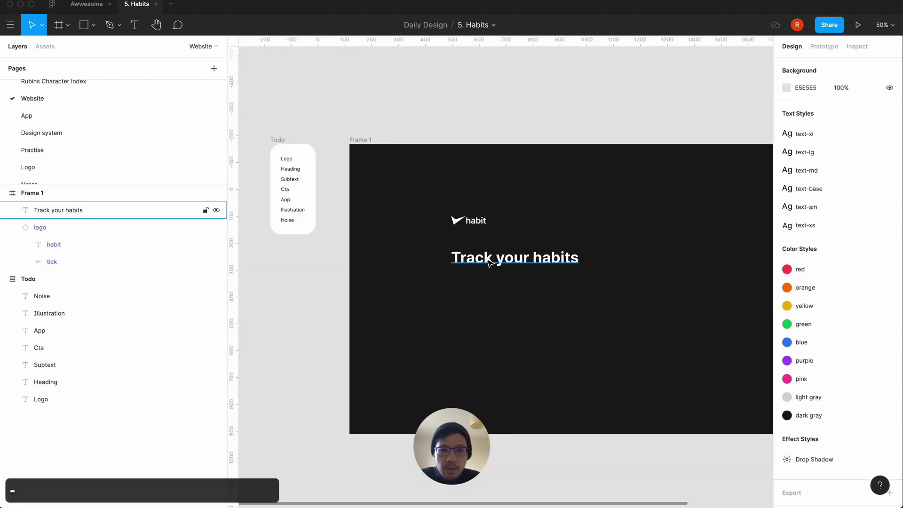
click(467, 225)
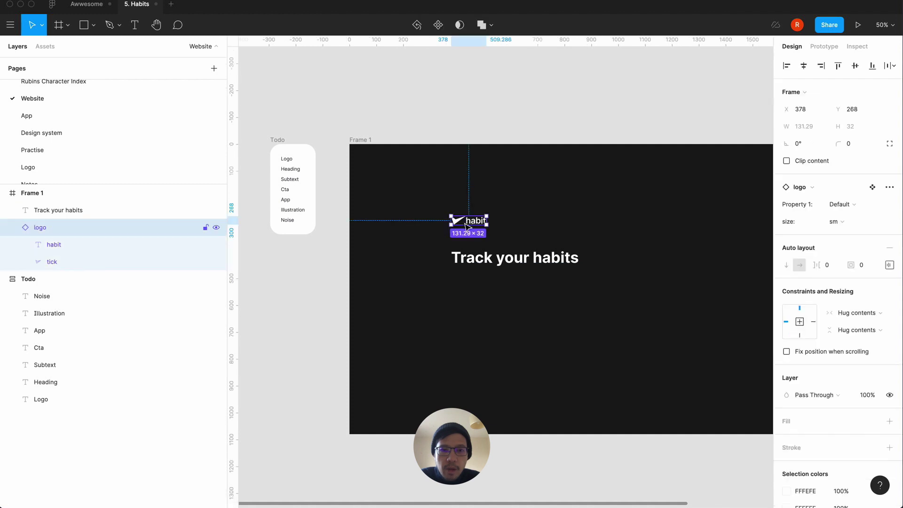
click(480, 259)
click(425, 322)
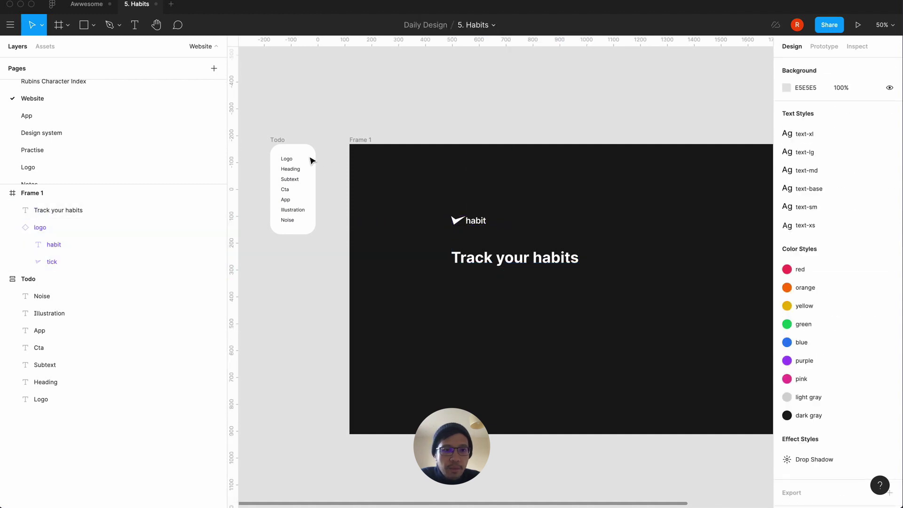
Start a subtext layer below the heading at about X 392, Y 548 with the word "Start".
key(t)
click(450, 292)
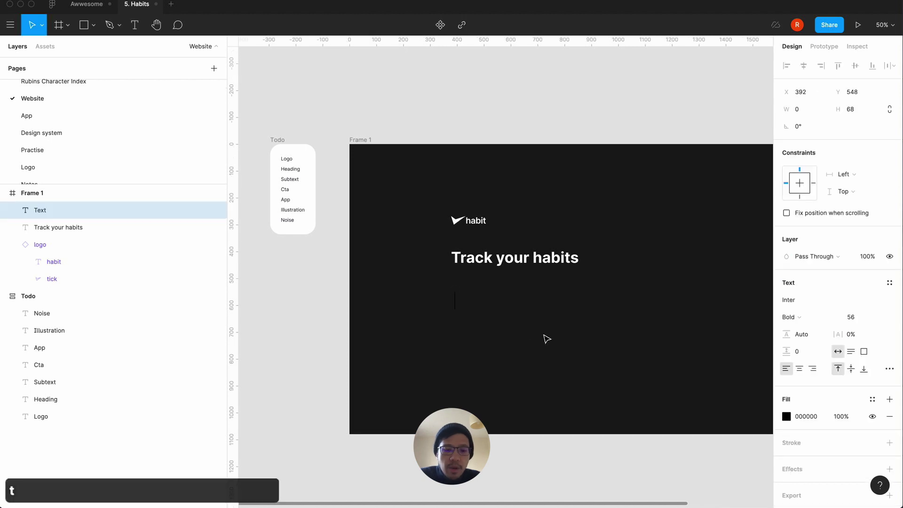
text(Start)
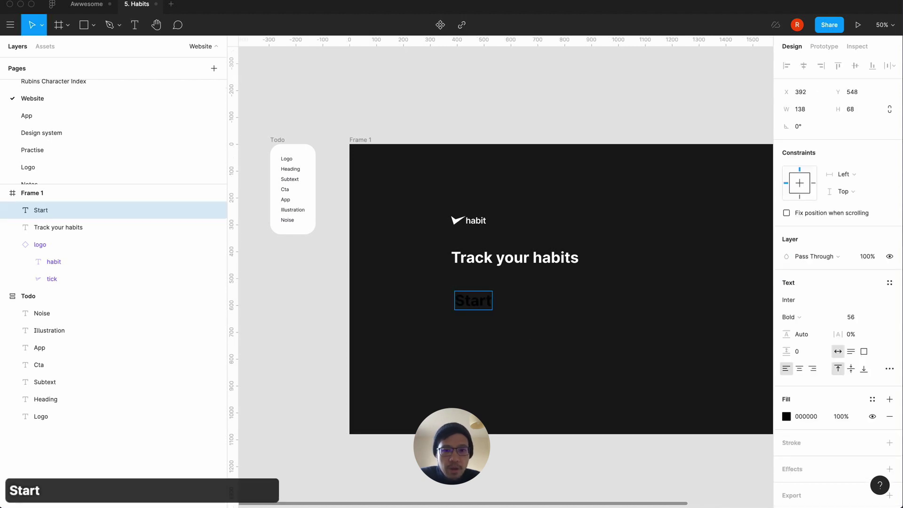
Set the fill of the subtext word "Start" to white FFFFFF.
click(786, 417)
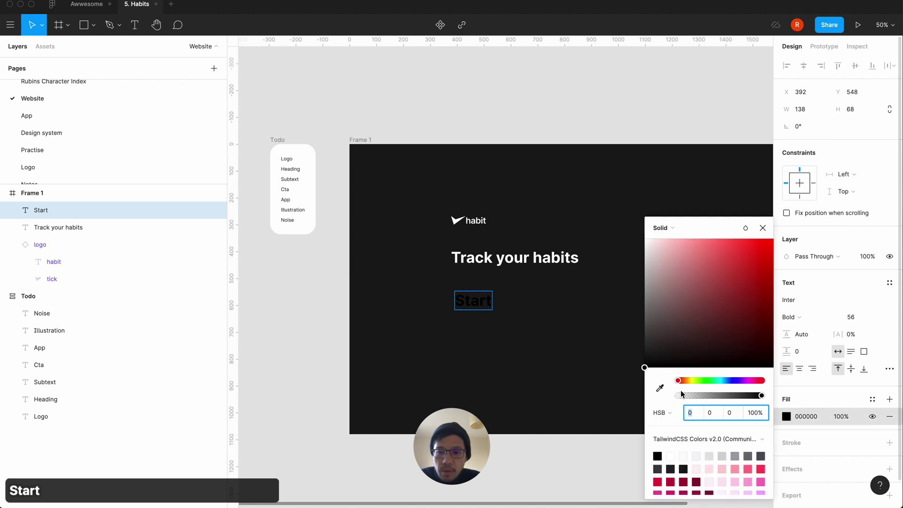
drag(645, 367, 637, 167)
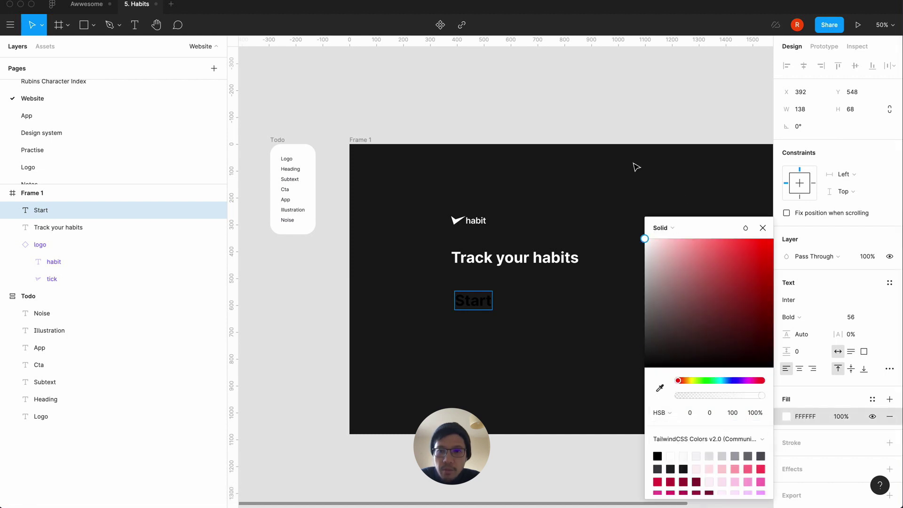
click(763, 228)
key(super+a)
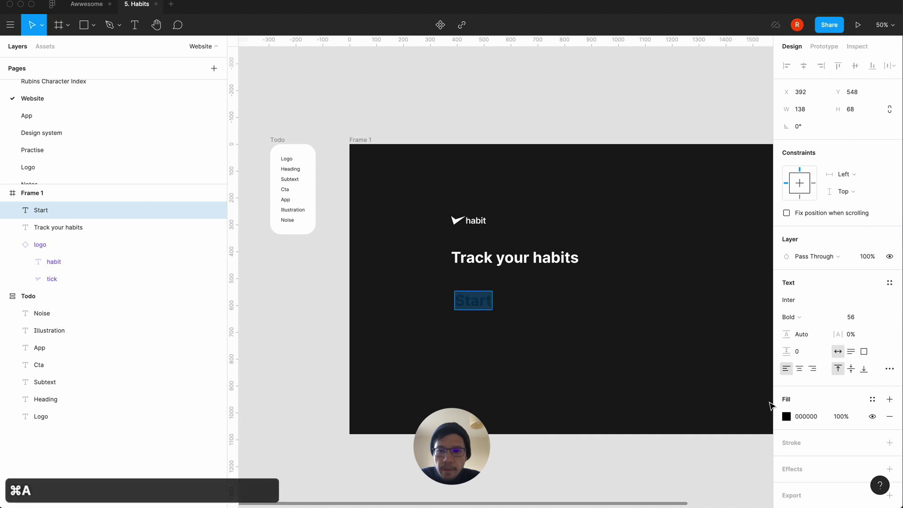
click(786, 417)
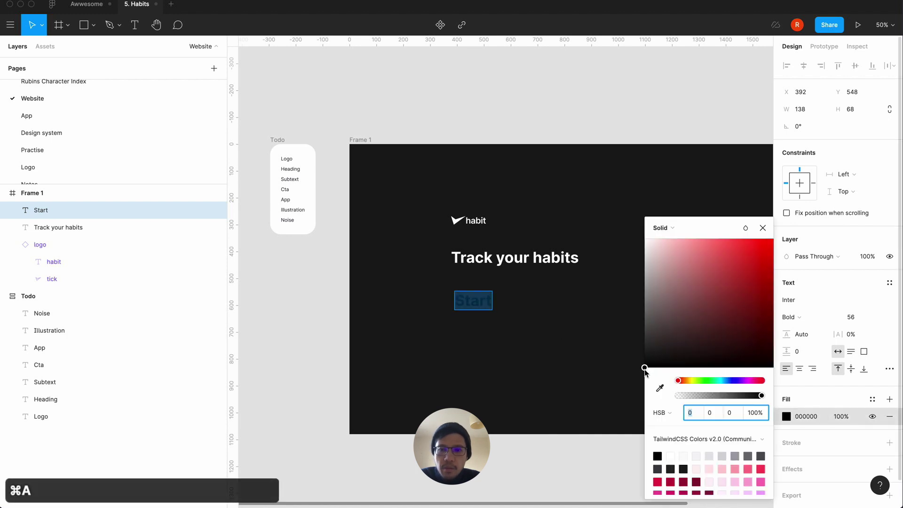
drag(644, 368, 642, 191)
click(762, 228)
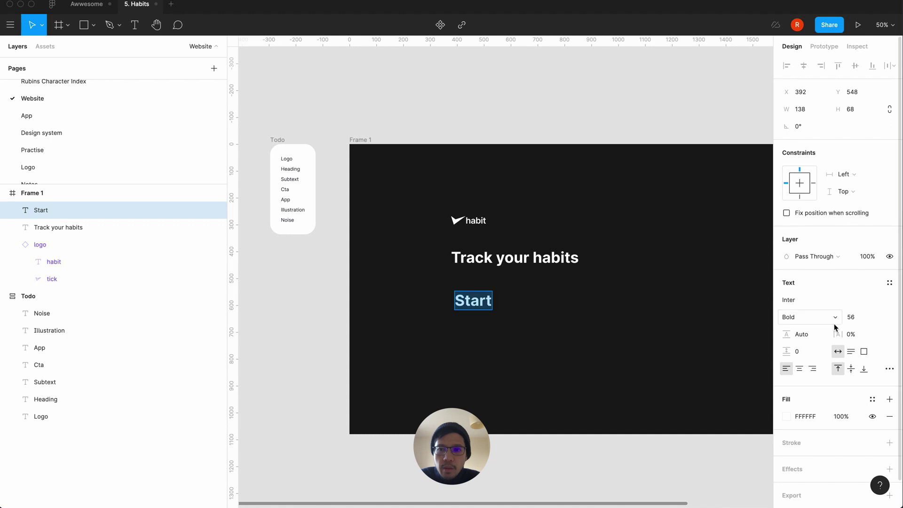
Apply the text-md style to the subtext and extend its wording to "Start with three impactful habits".
click(888, 283)
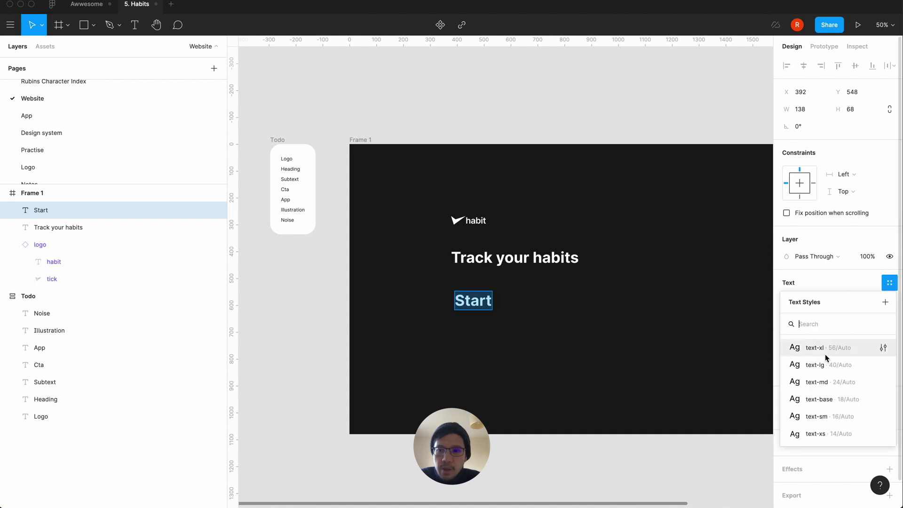
click(816, 382)
double_click(468, 297)
key(Right)
key(Right)
text(with)
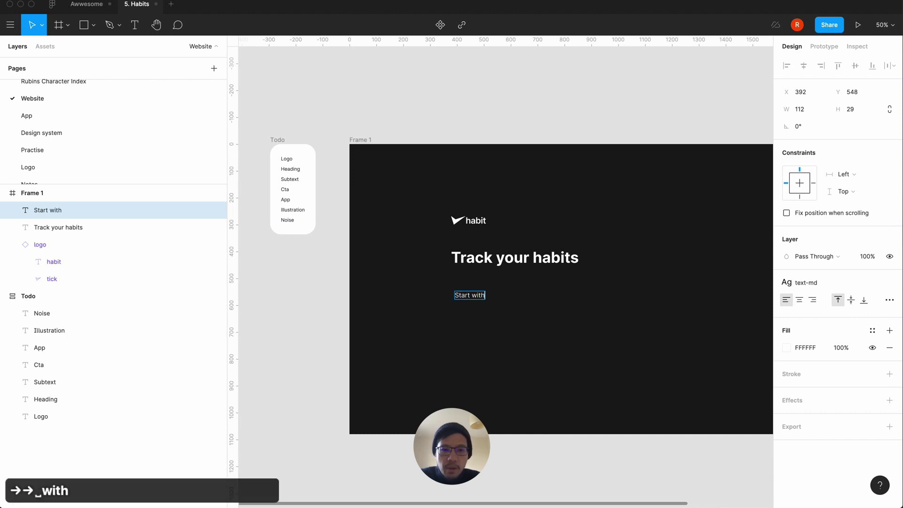
text( three impactful habits)
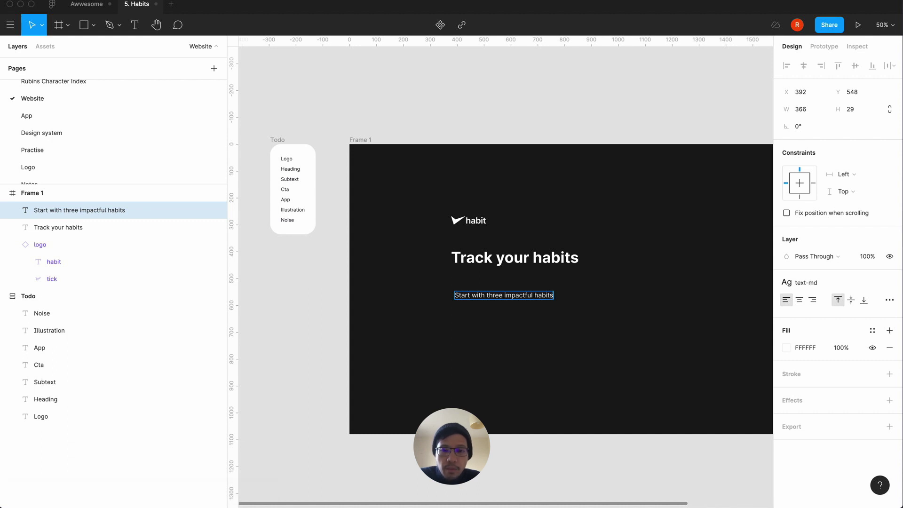
Continue the subtext with "to unlock" and, on a second line, "more habits".
text(,)
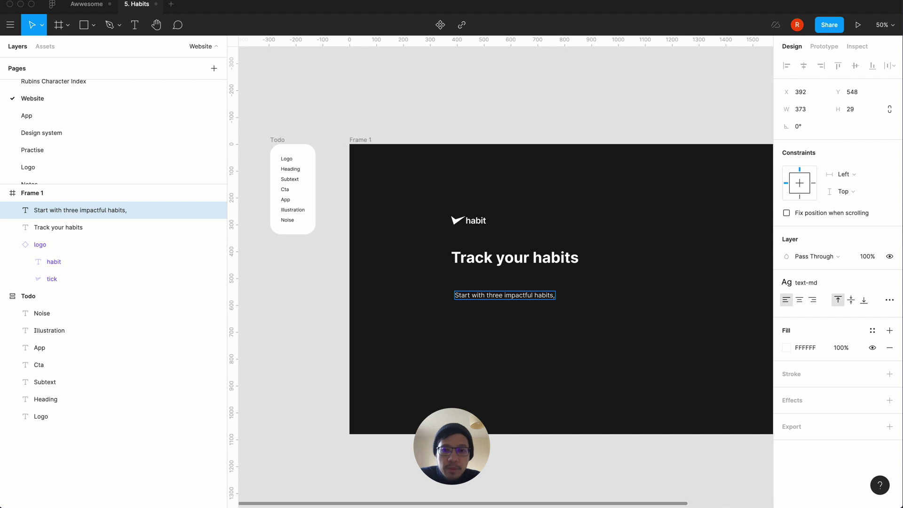
key(BackSpace)
key(BackSpace)
text(t)
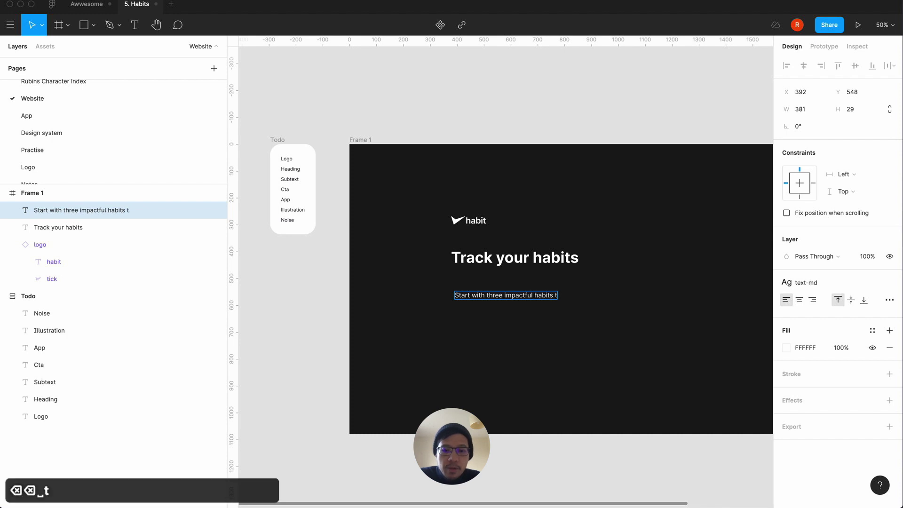
text(o unloc)
key(BackSpace)
text(ock)
key(Return)
text(more )
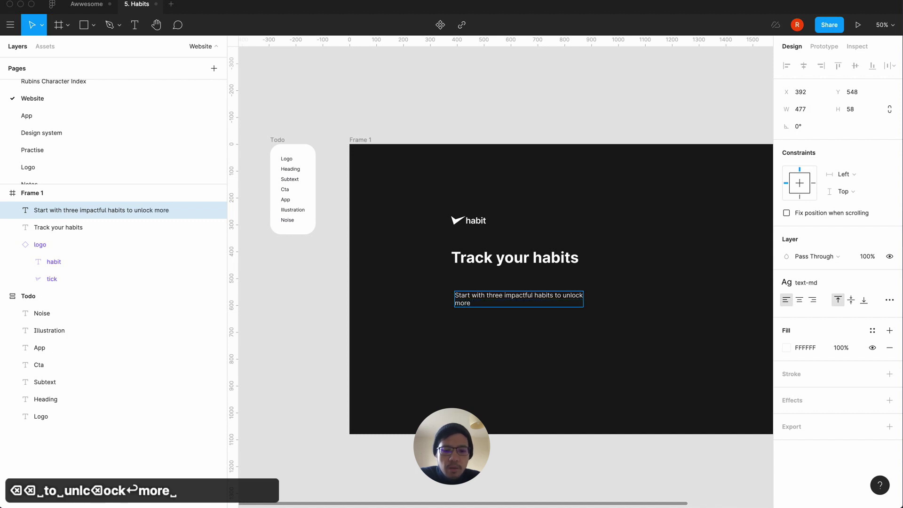
text(habits)
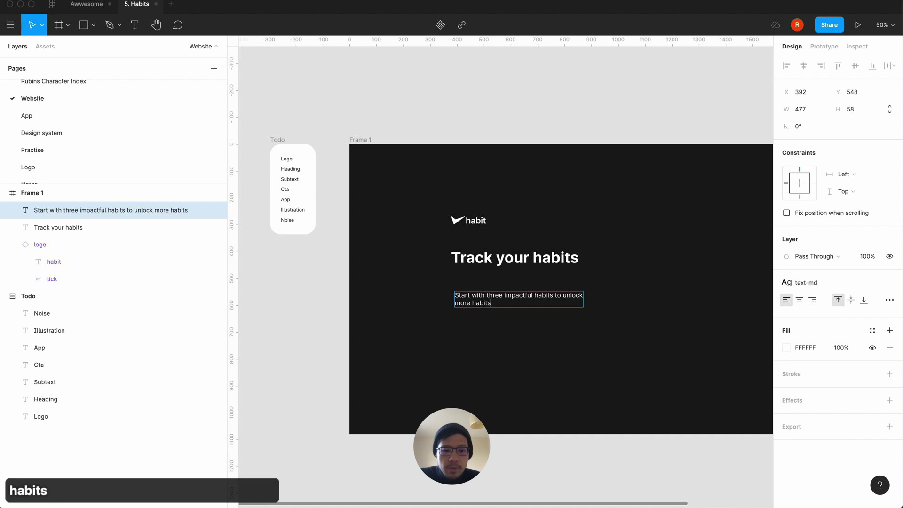
Complete the second line of the subtext with "of successful people".
text( of)
text( s)
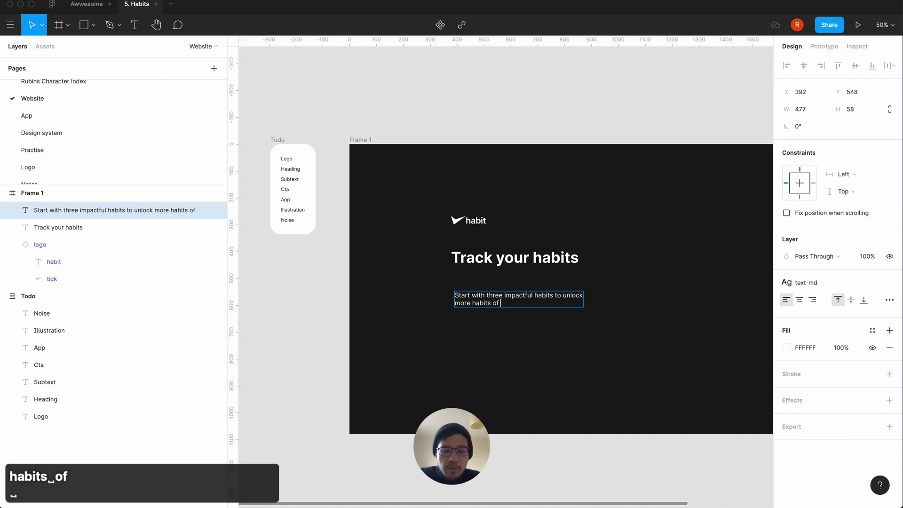
text(uc)
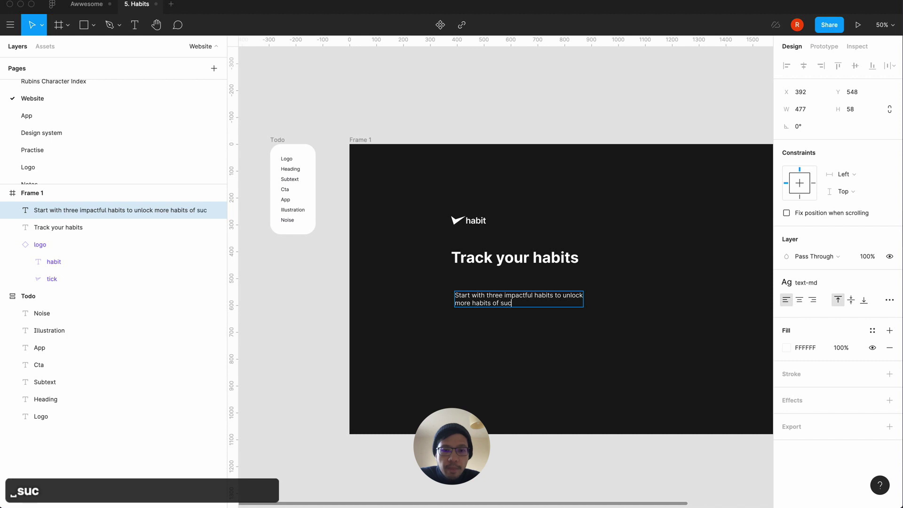
text(cessful )
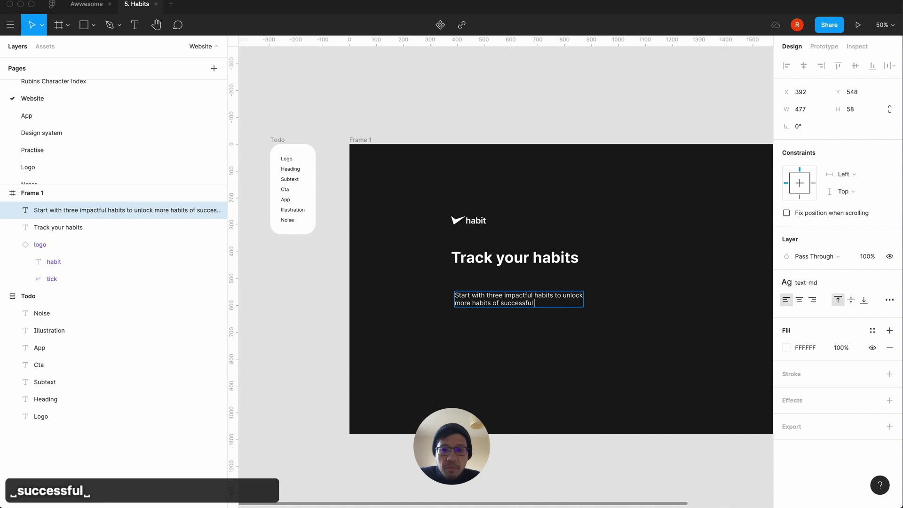
text(creat)
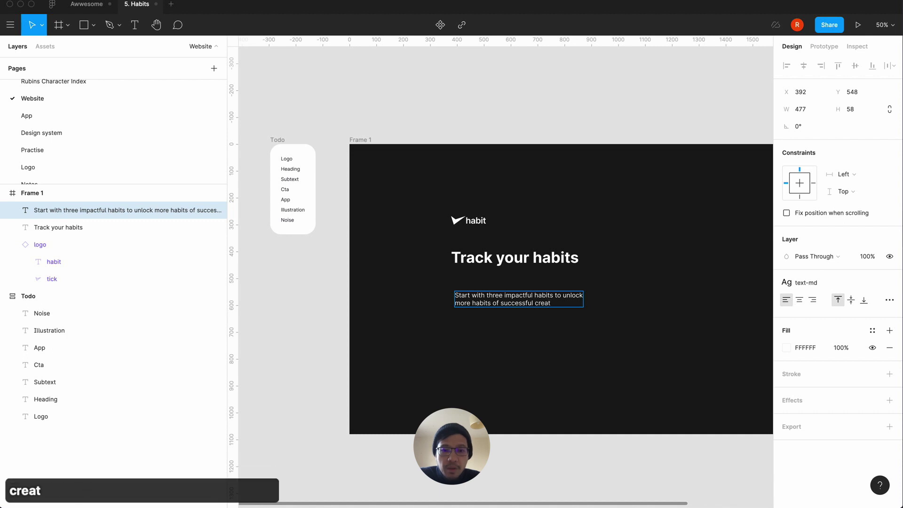
key(BackSpace)
key(BackSpace)
key(BackSpace)
key(BackSpace)
key(BackSpace)
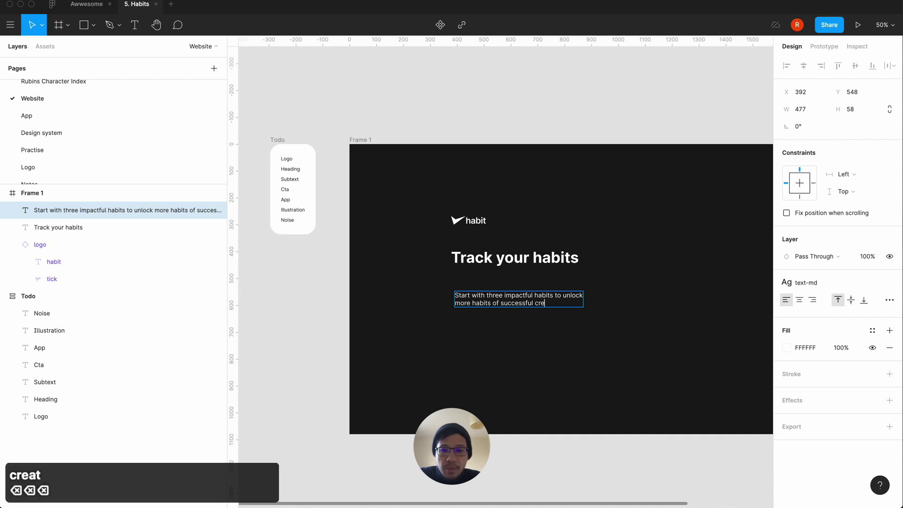
text(people)
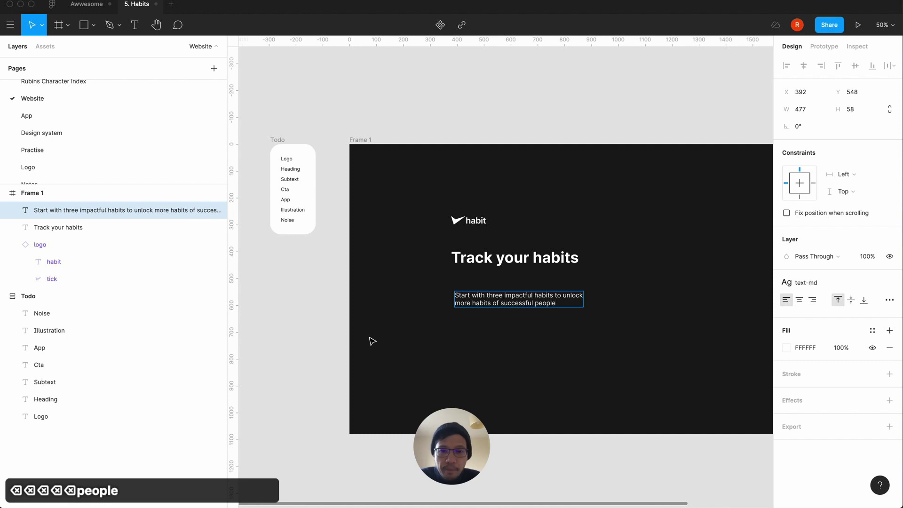
key(Escape)
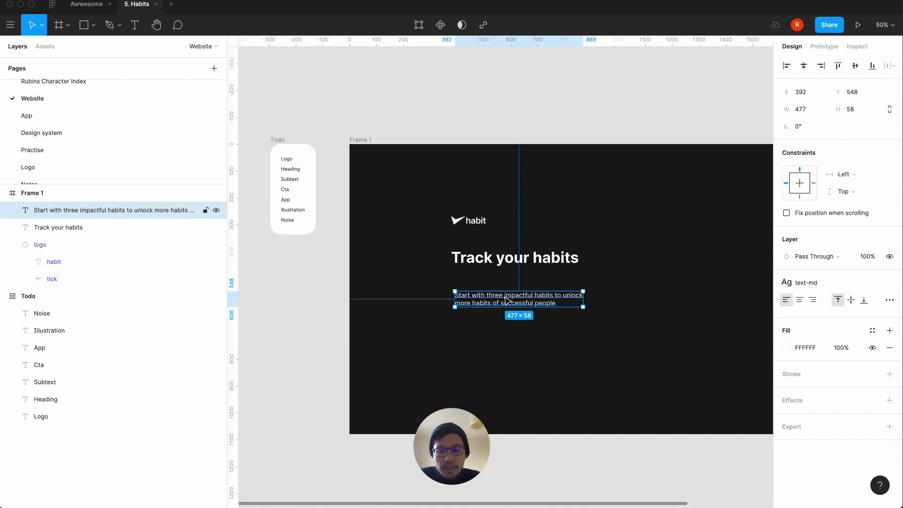
Detach the text-md style from the subtext and set its line height to 32.
click(475, 335)
key(shift+0)
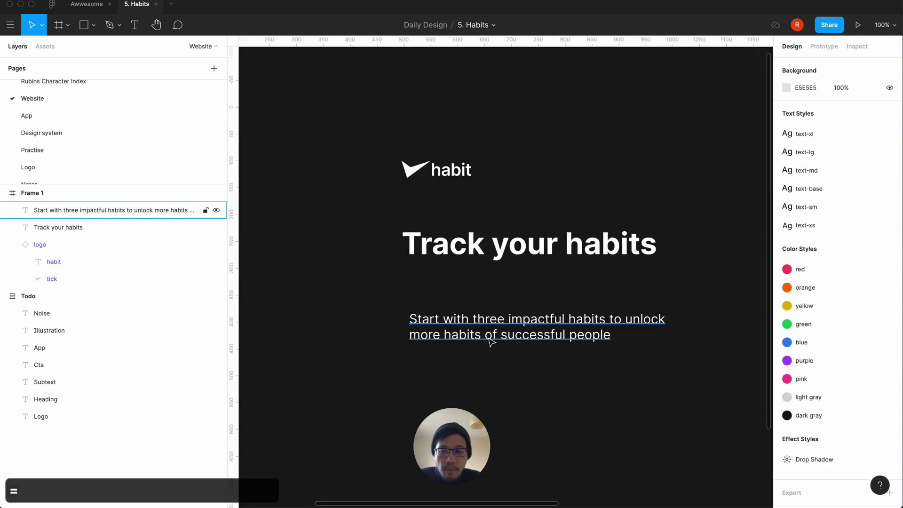
click(491, 342)
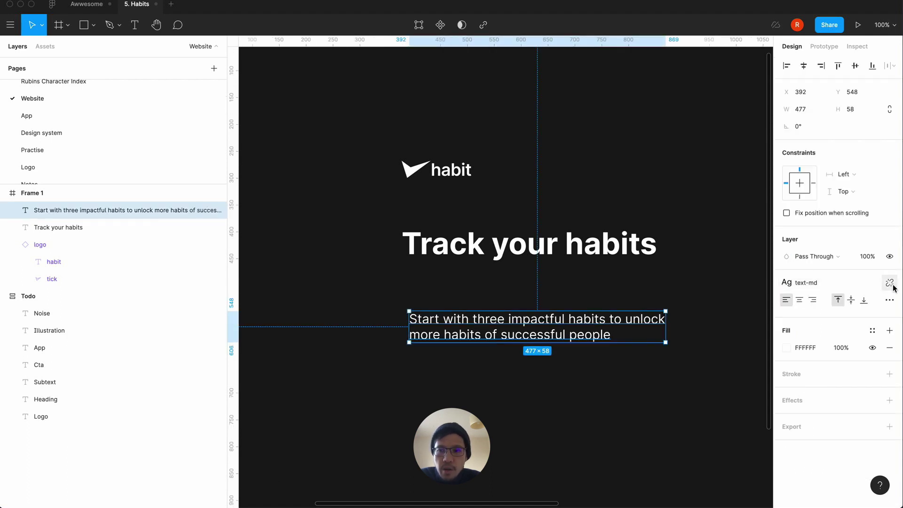
click(892, 285)
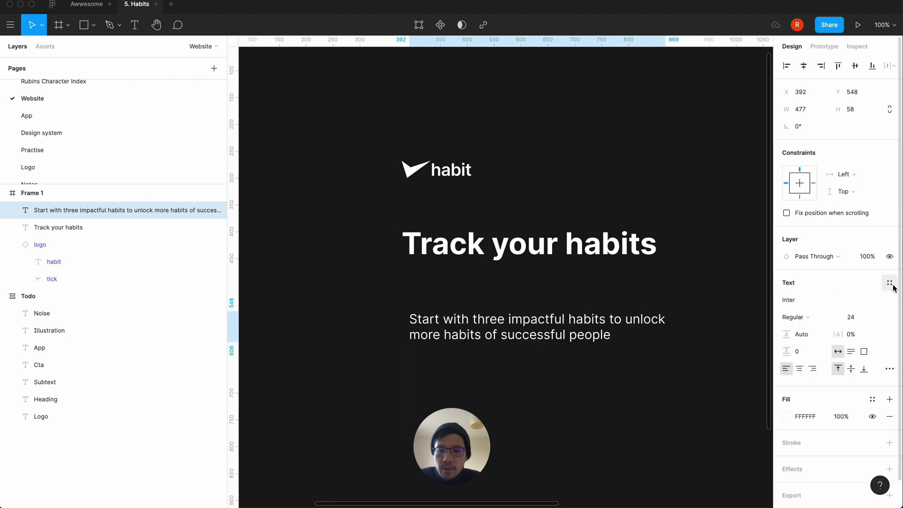
click(806, 338)
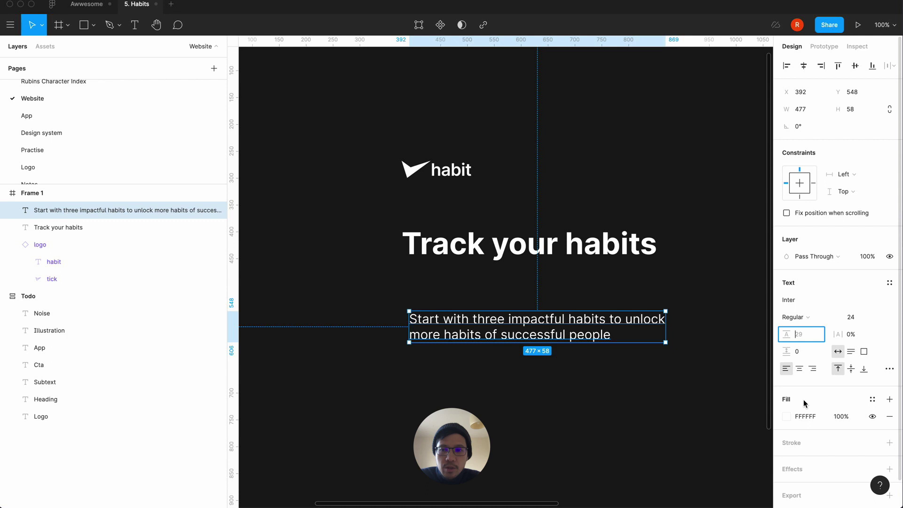
text(32)
key(Return)
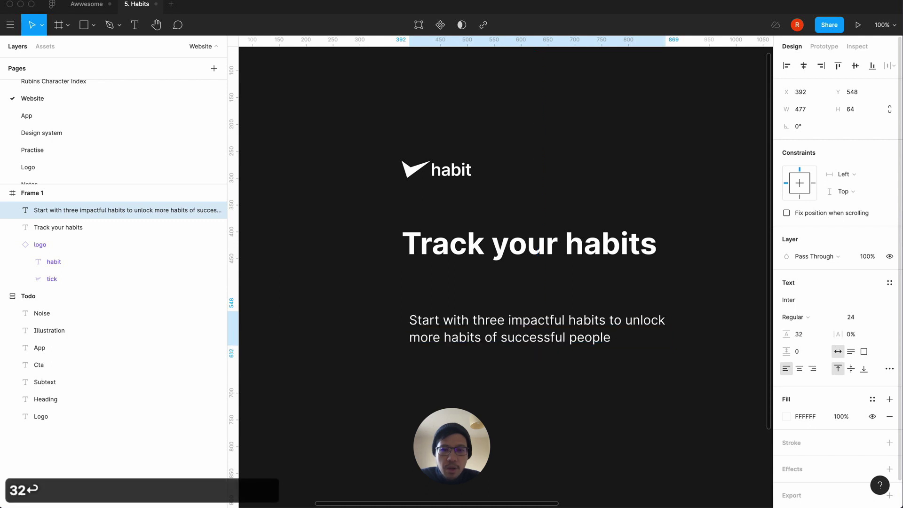
Return the subtext box to auto width after a trial widening and set its line height to 40.
mouse_move(665, 334)
mouse_down()
mouse_move(643, 333)
mouse_move(672, 333)
mouse_up()
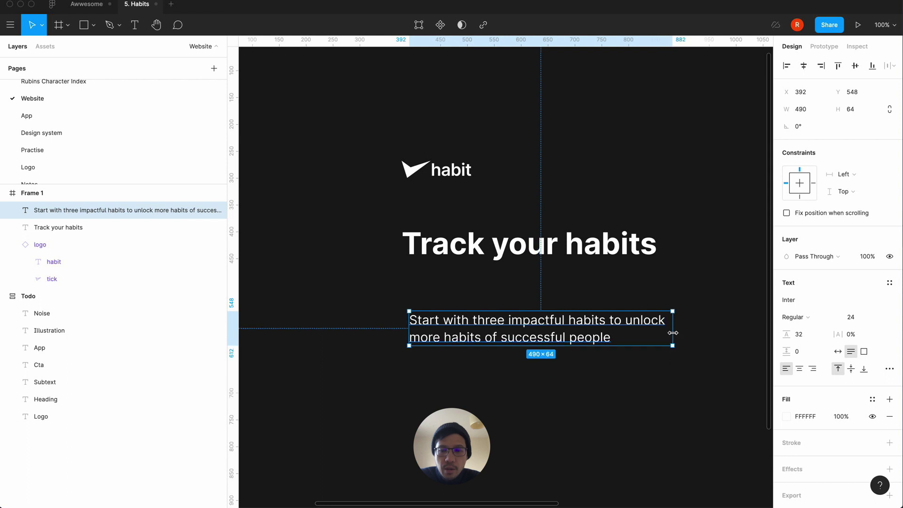
click(837, 352)
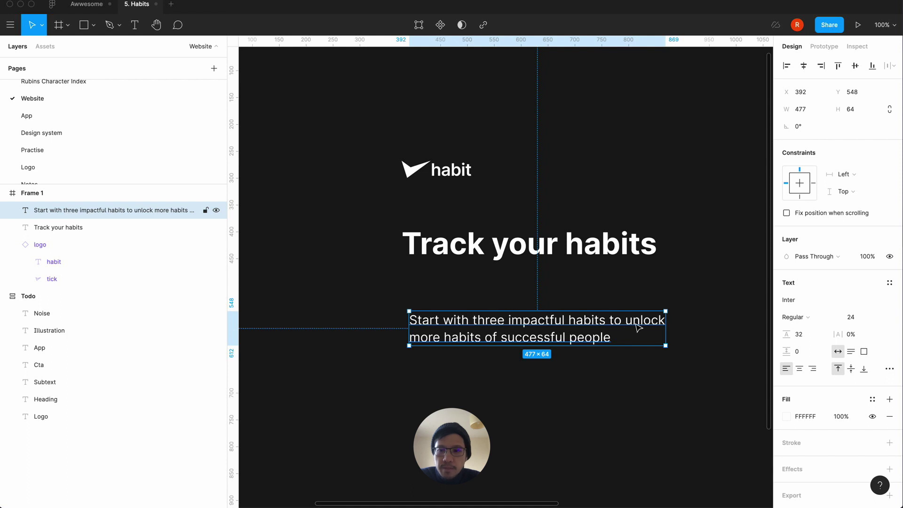
click(812, 335)
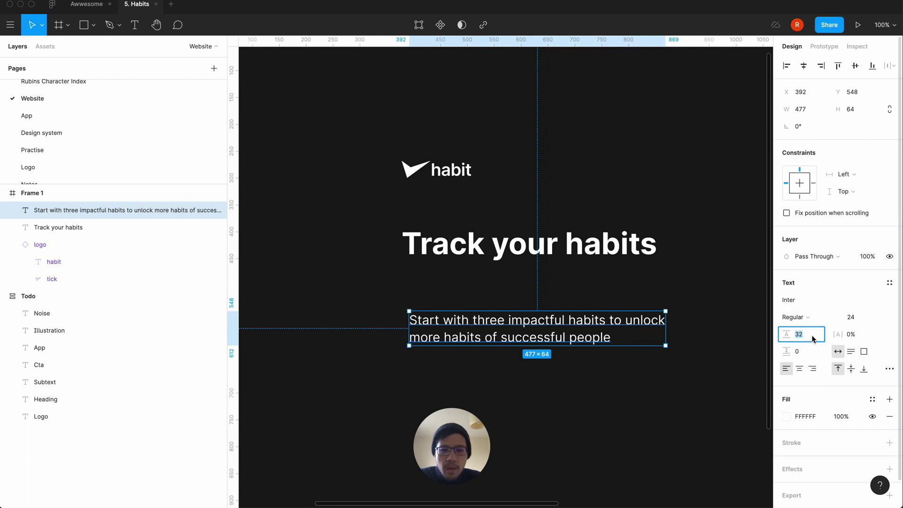
text(40)
key(Return)
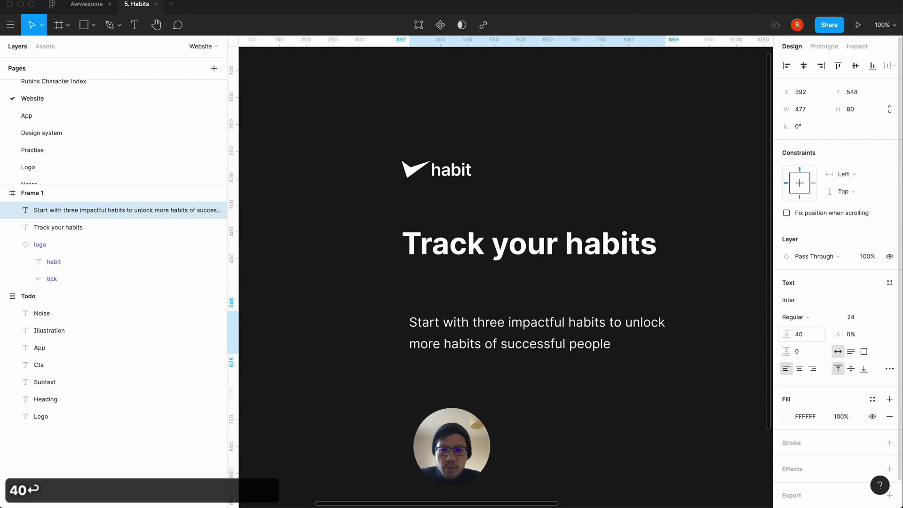
Move the subtext up close beneath the heading, nearly in line with the heading's left edge.
click(522, 380)
drag(513, 348, 509, 322)
click(486, 383)
key(minus)
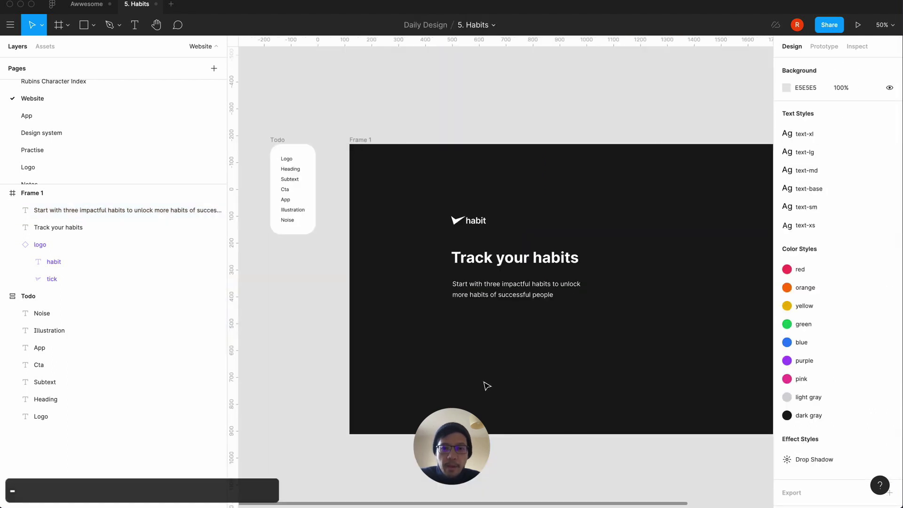
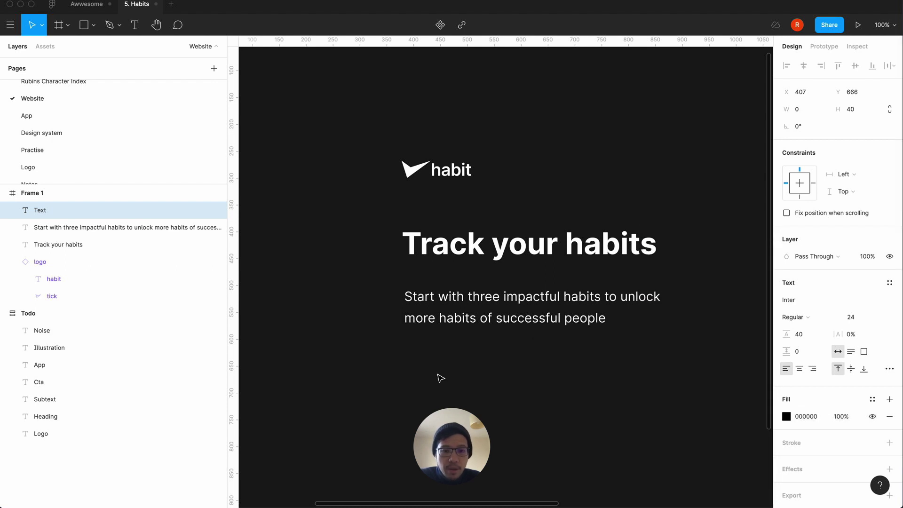
Add a "Download" text layer below the subtext at about X 407, Y 666.
text(Do)
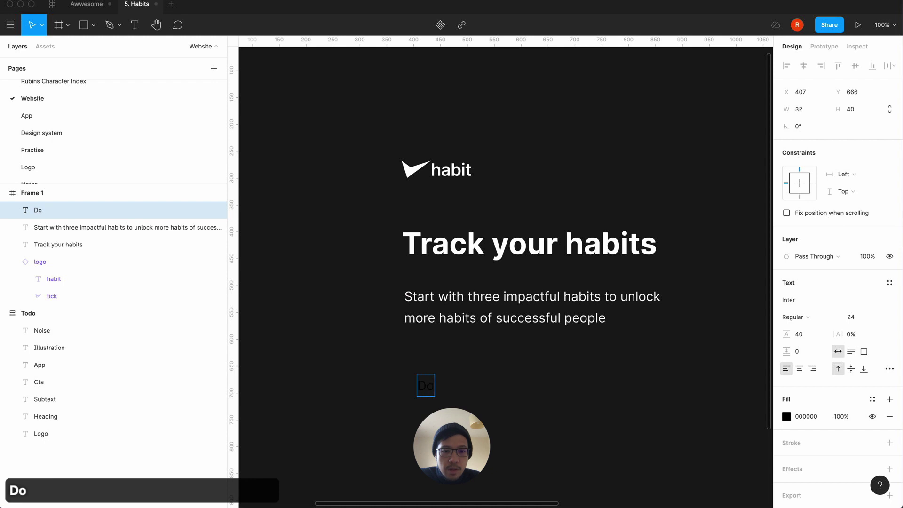
text(wnload)
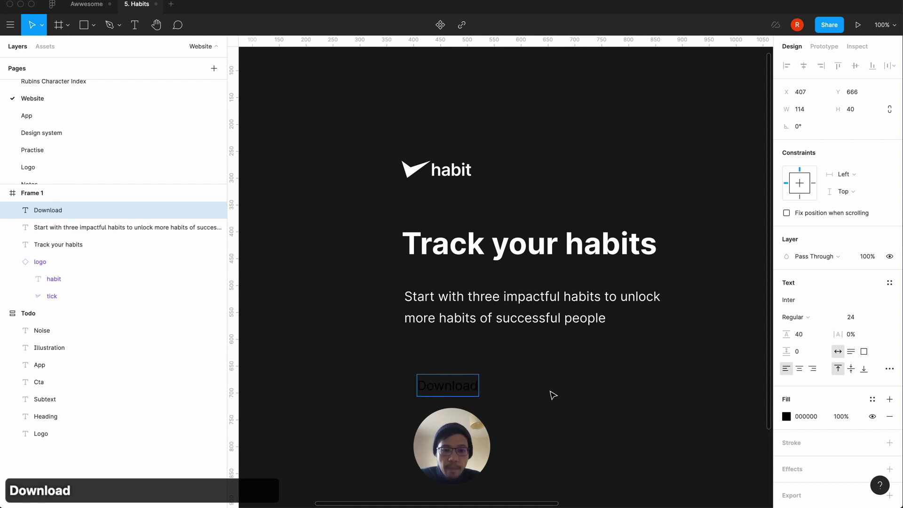
key(Escape)
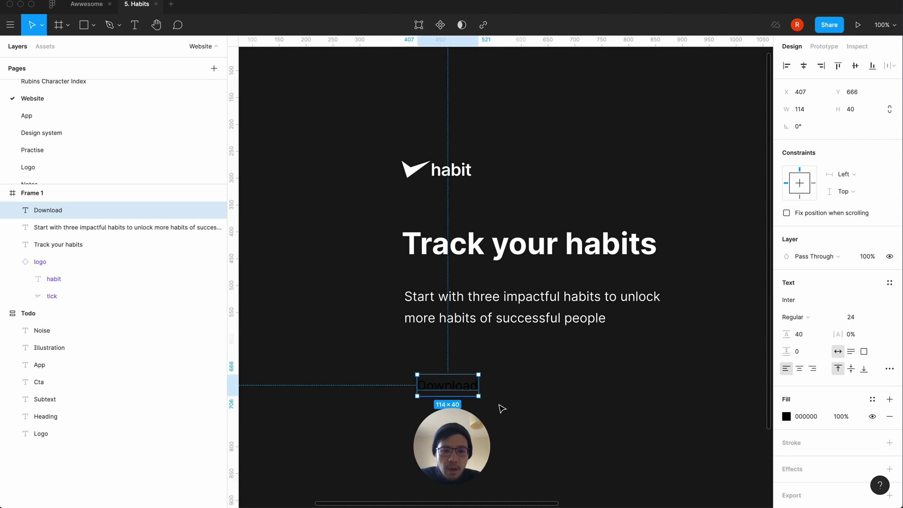
click(785, 416)
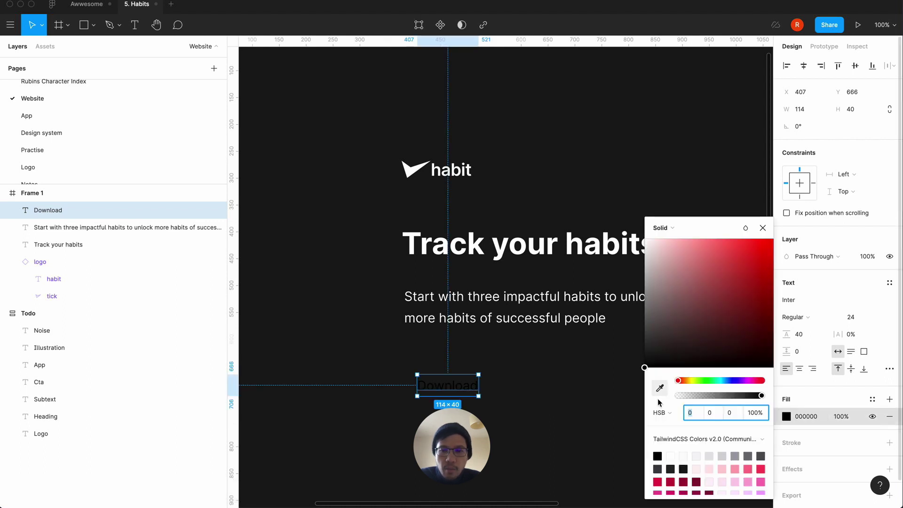
drag(648, 365, 634, 383)
click(762, 228)
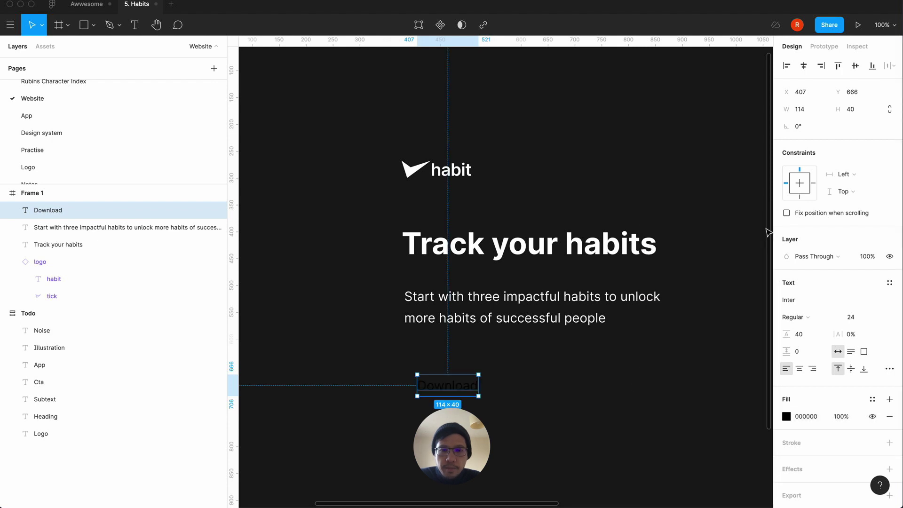
Wrap the "Download" text in an auto layout frame with a white FFFFFF fill and a corner radius of 8.
key(shift+a)
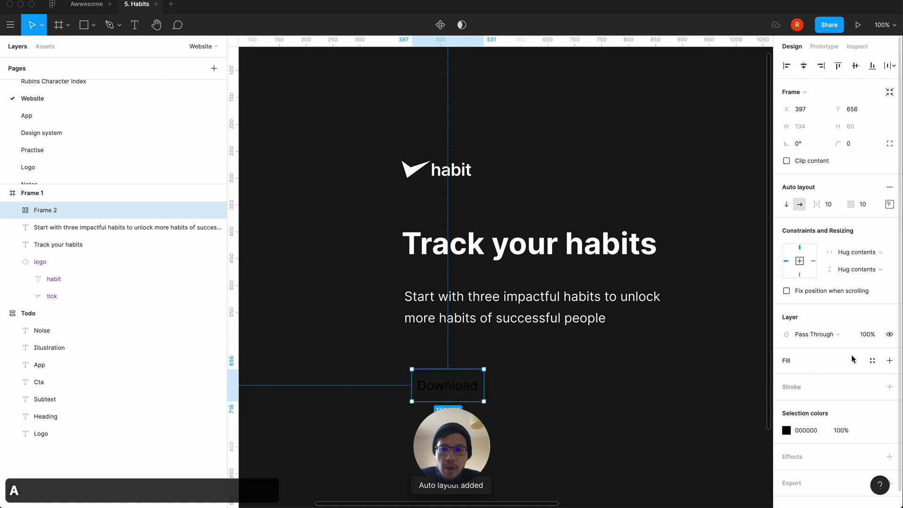
click(889, 360)
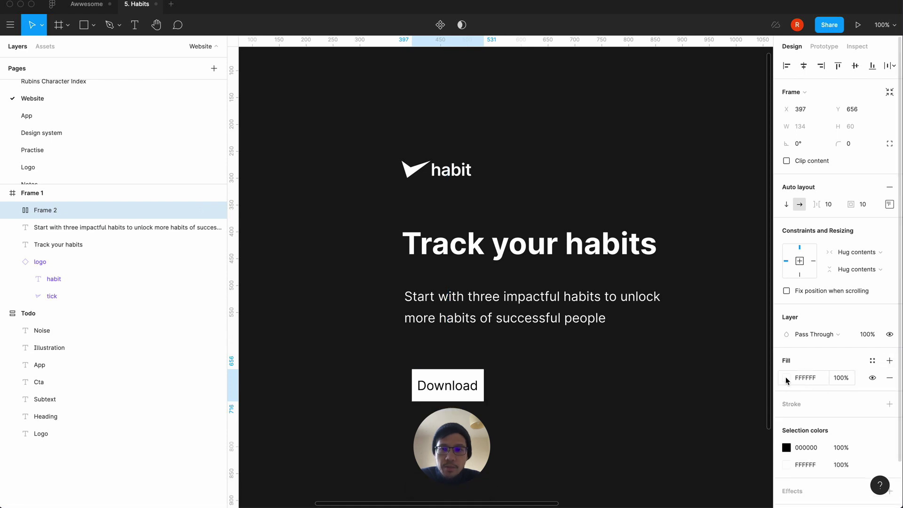
click(848, 143)
text(8)
key(Return)
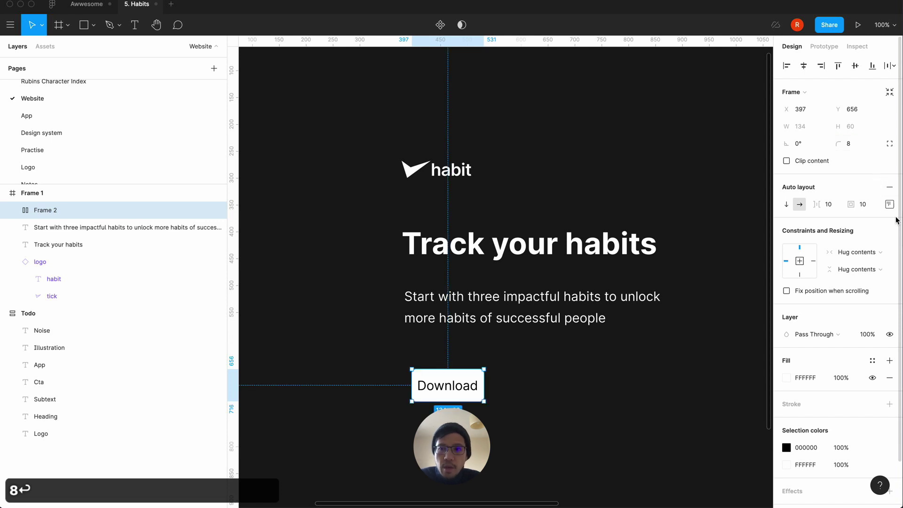
Apply the text-md style to the "Download" text, detach the style and set the font weight to Bold.
double_click(466, 393)
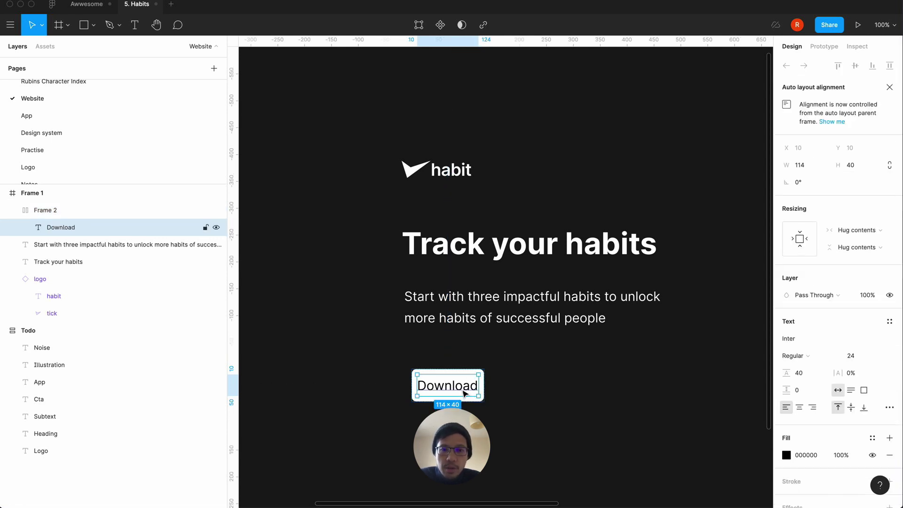
click(889, 323)
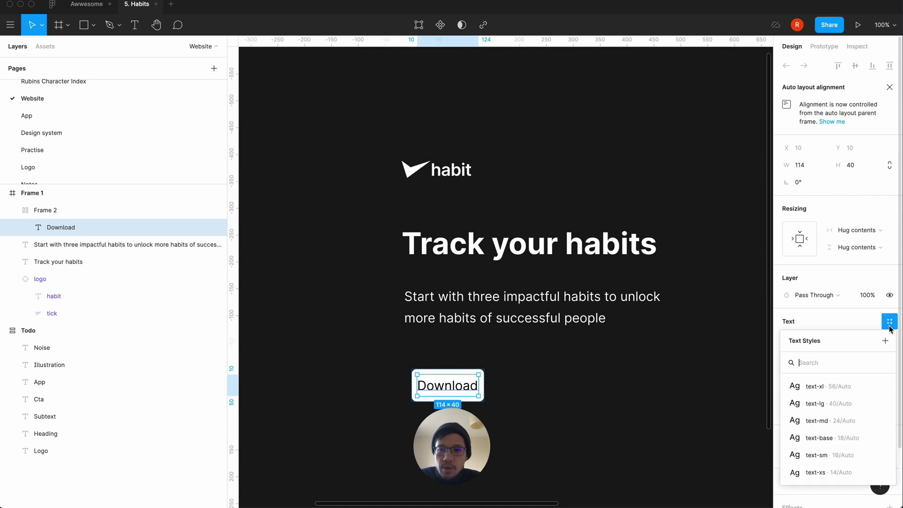
click(820, 420)
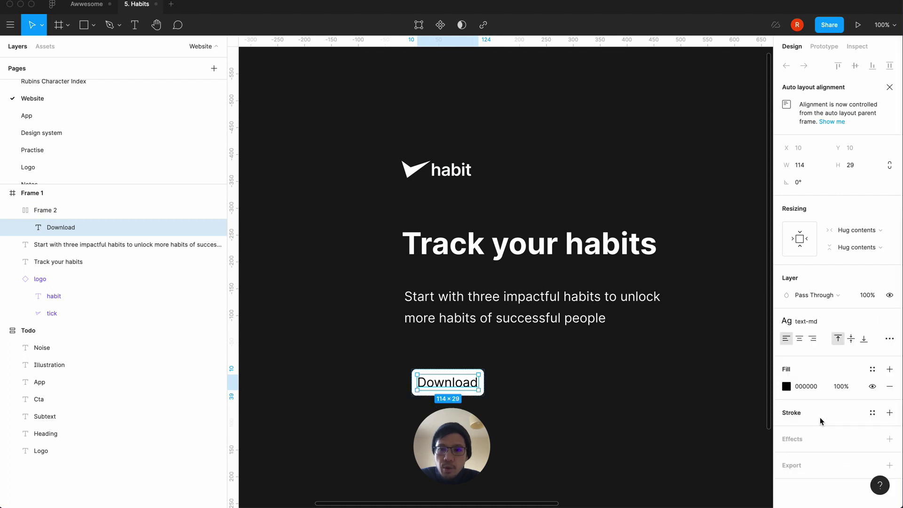
click(887, 322)
click(802, 356)
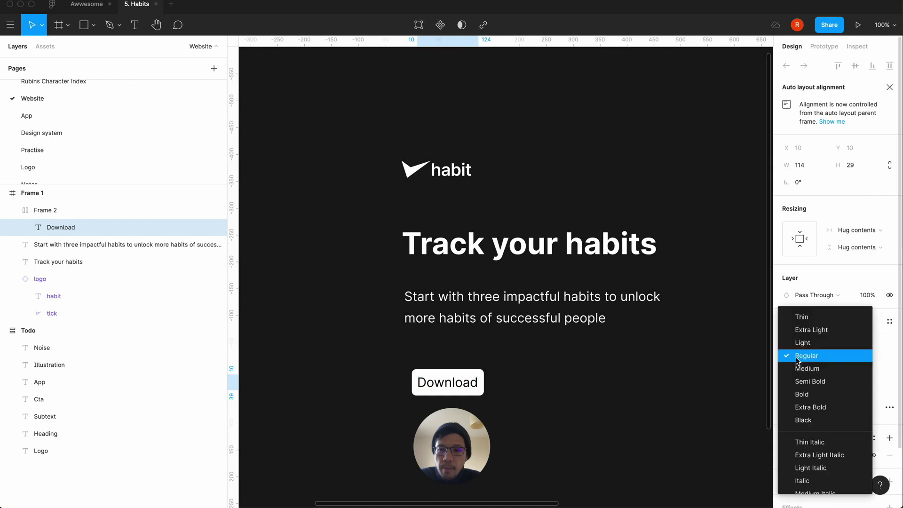
click(798, 392)
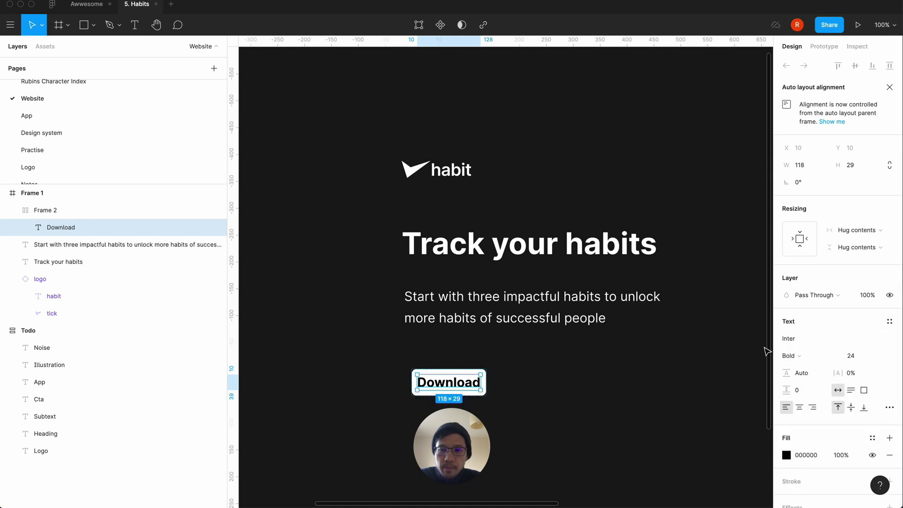
Set the Download button's auto layout padding to 8 at the top and bottom, 16 on the right and 24 on the left.
click(506, 381)
click(460, 395)
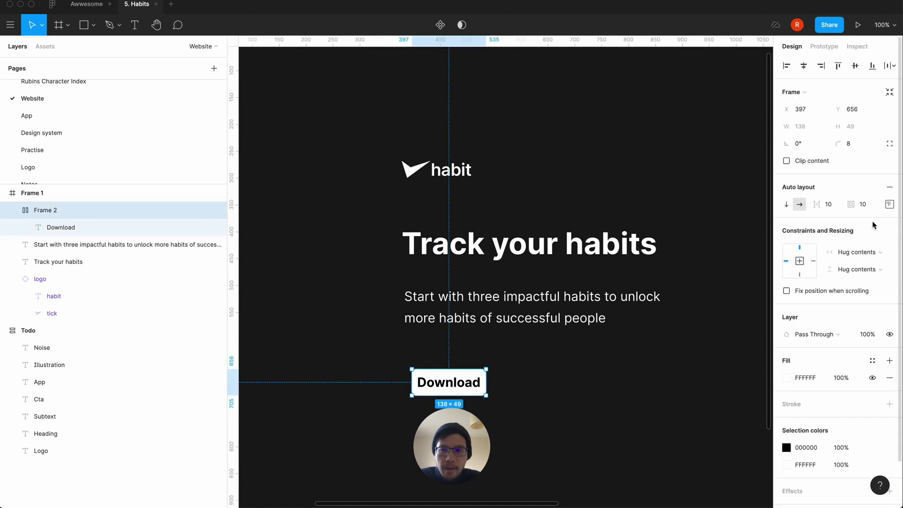
click(888, 204)
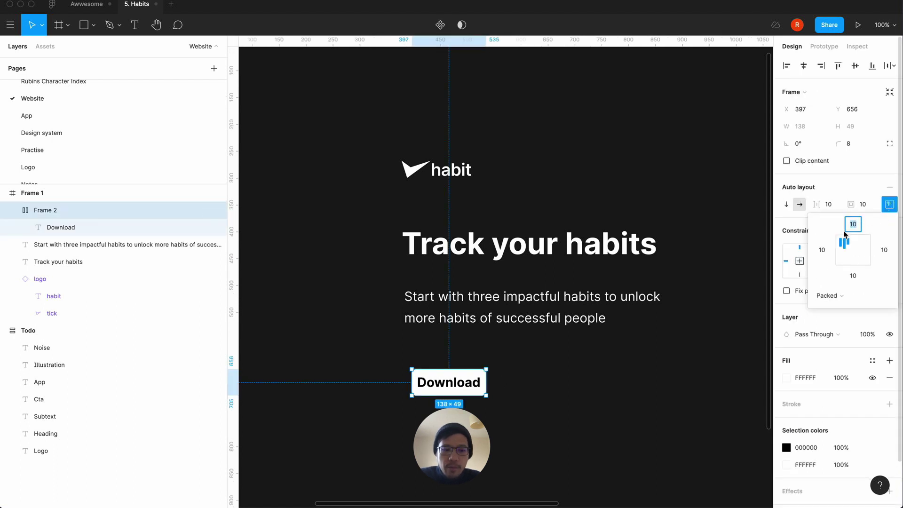
text(8)
key(Tab)
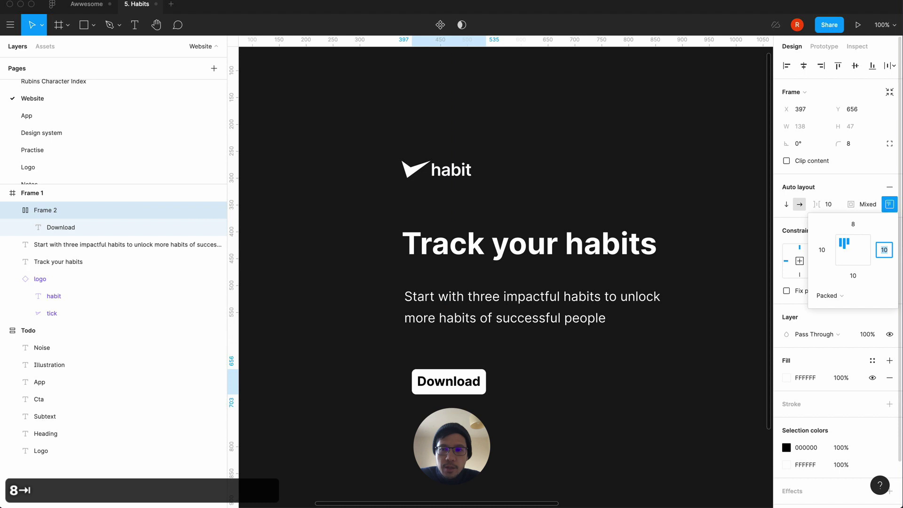
text(16)
key(Tab)
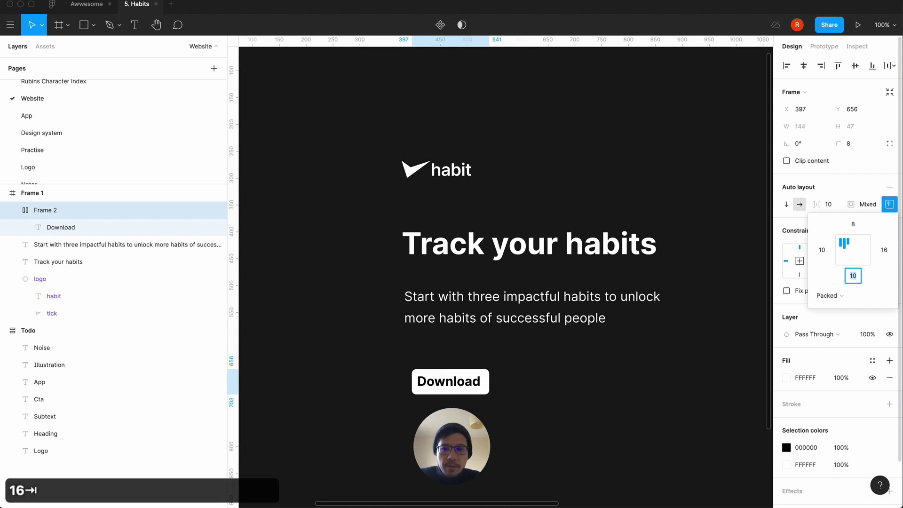
text(8)
key(Tab)
text(24)
key(Return)
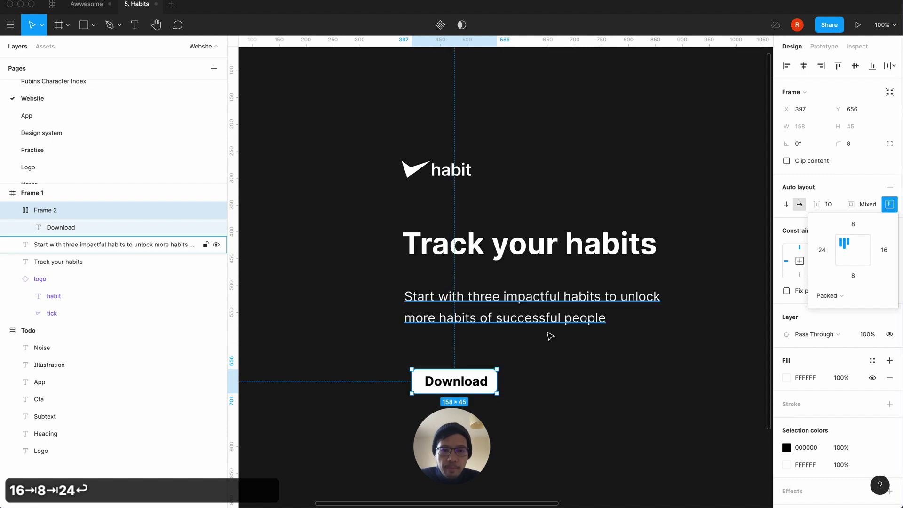
Extend the button text to read "Download on".
click(486, 387)
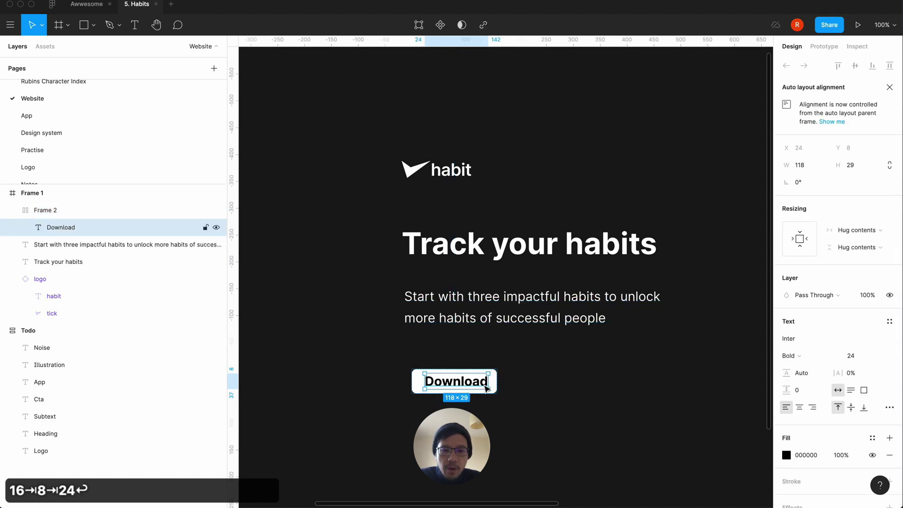
key(Return)
key(Right)
text(on)
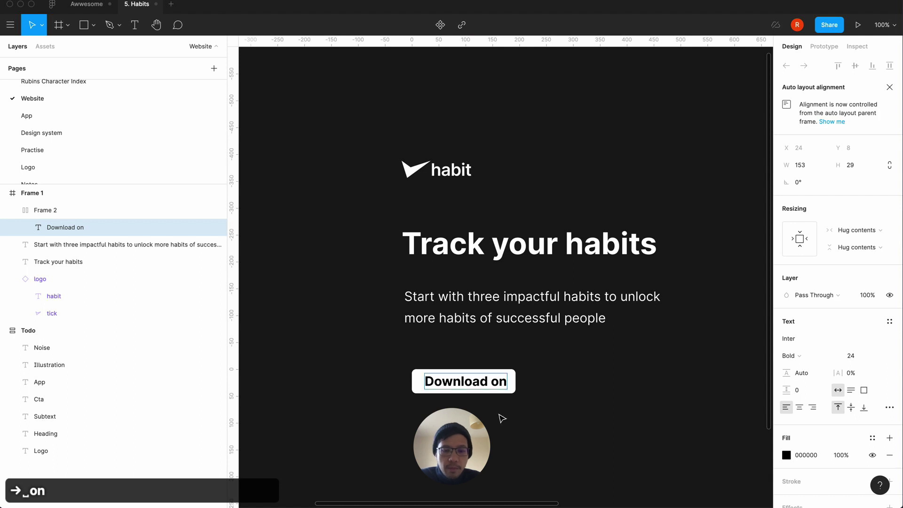
key(BackSpace)
key(BackSpace)
key(BackSpace)
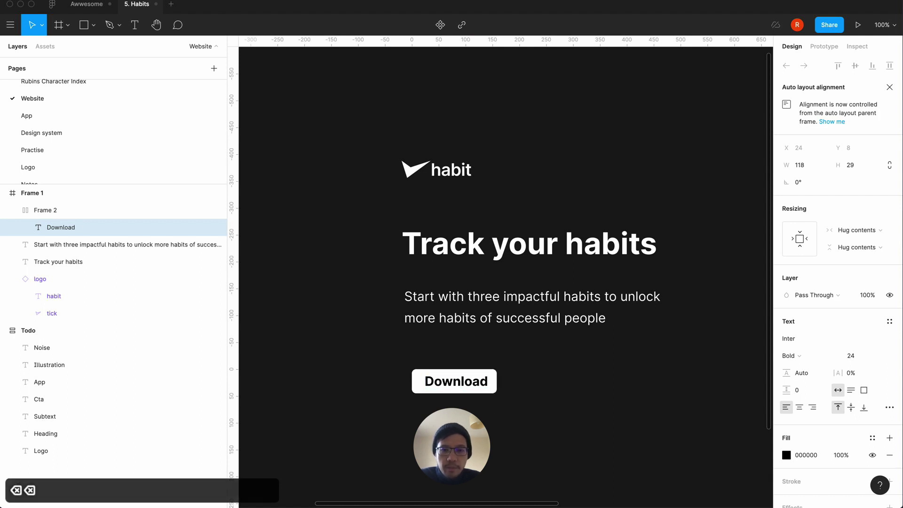
text(o)
key(BackSpace)
key(BackSpace)
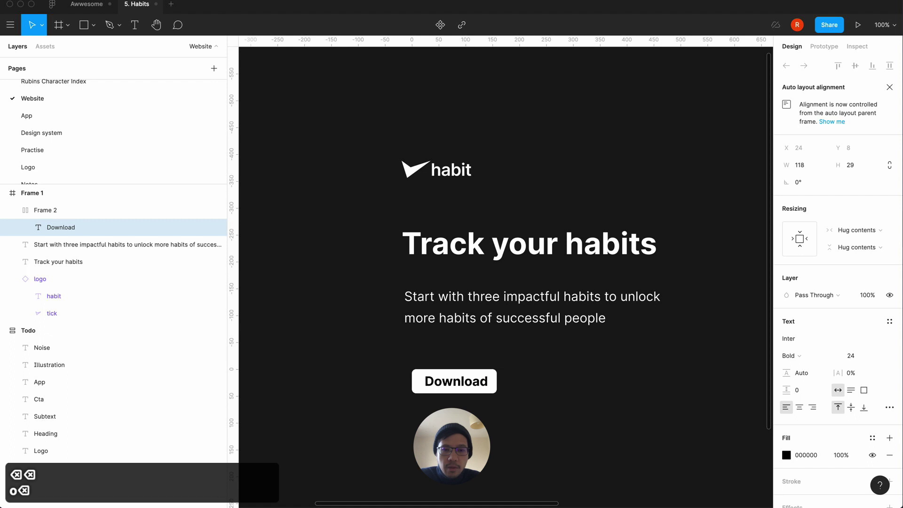
text(on)
key(Escape)
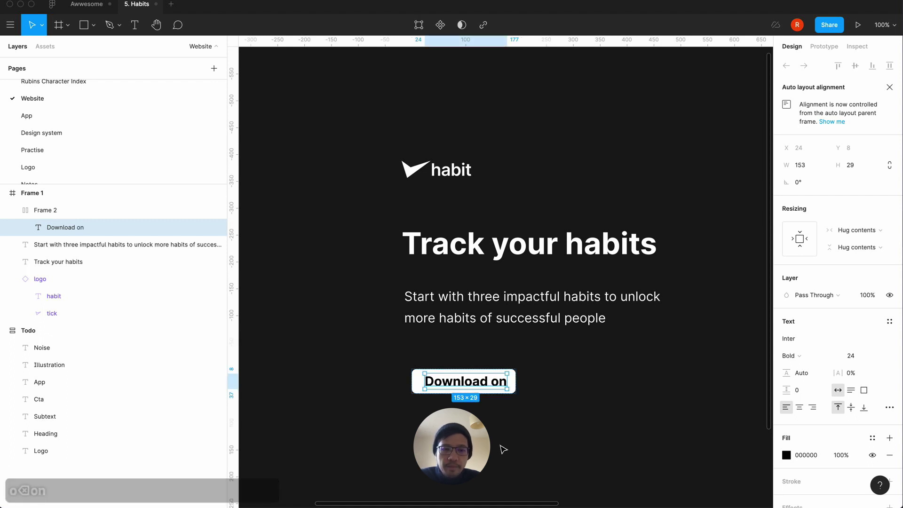
Change the button text to read "Download for".
double_click(498, 381)
click(492, 382)
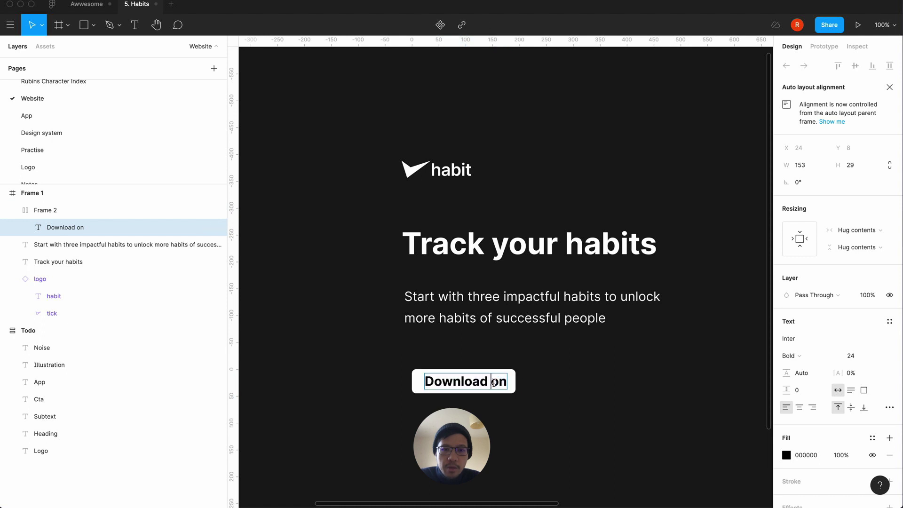
key(Right)
key(Right)
key(BackSpace)
key(BackSpace)
text(for)
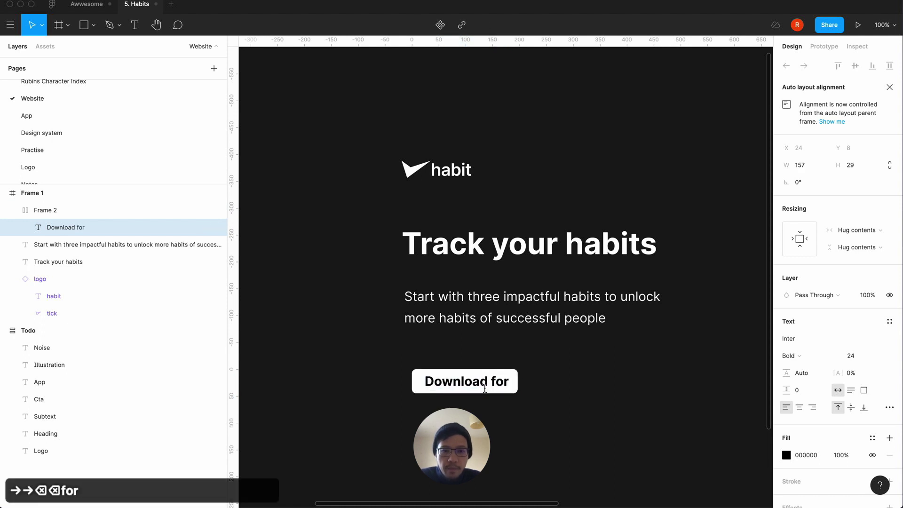
key(Escape)
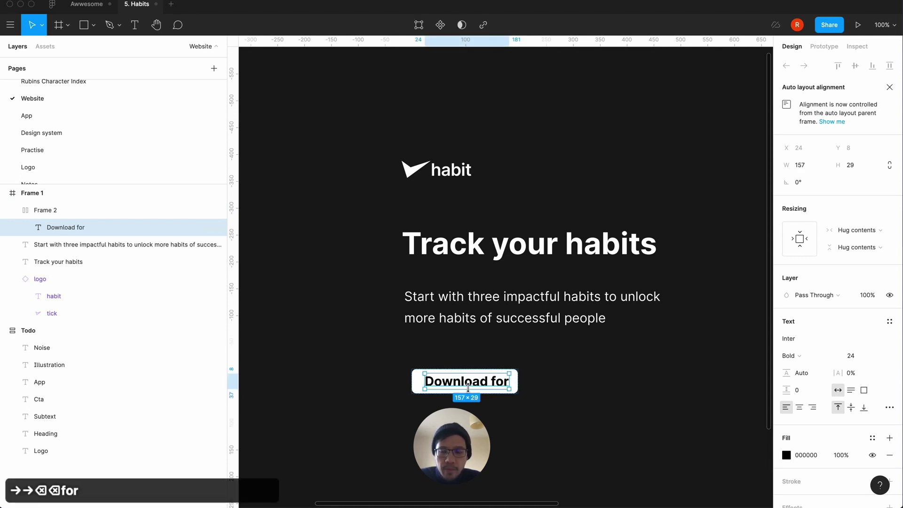
Apply the text-sm style to the "Download for" text and detach the style.
click(888, 324)
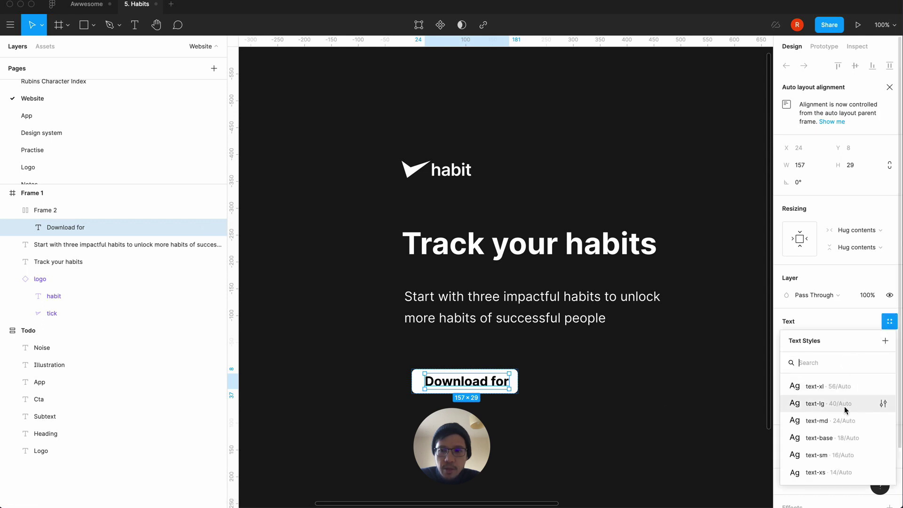
click(831, 455)
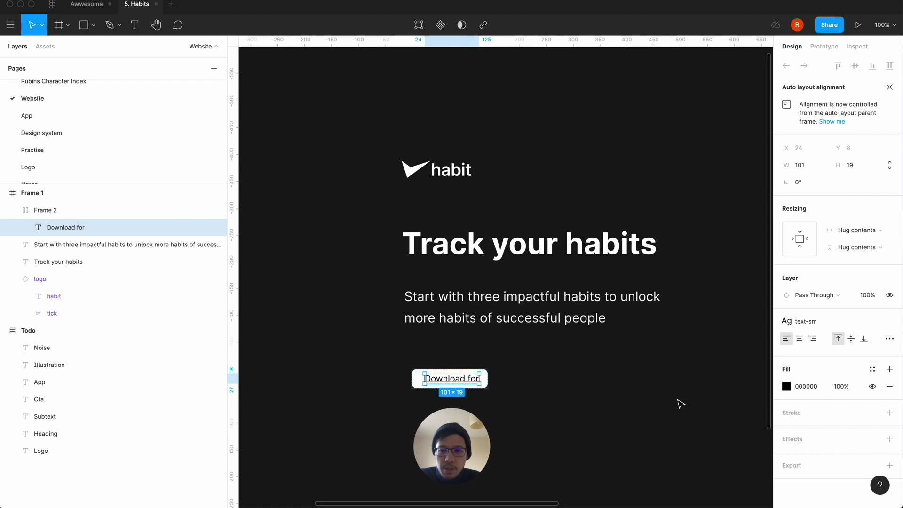
click(888, 323)
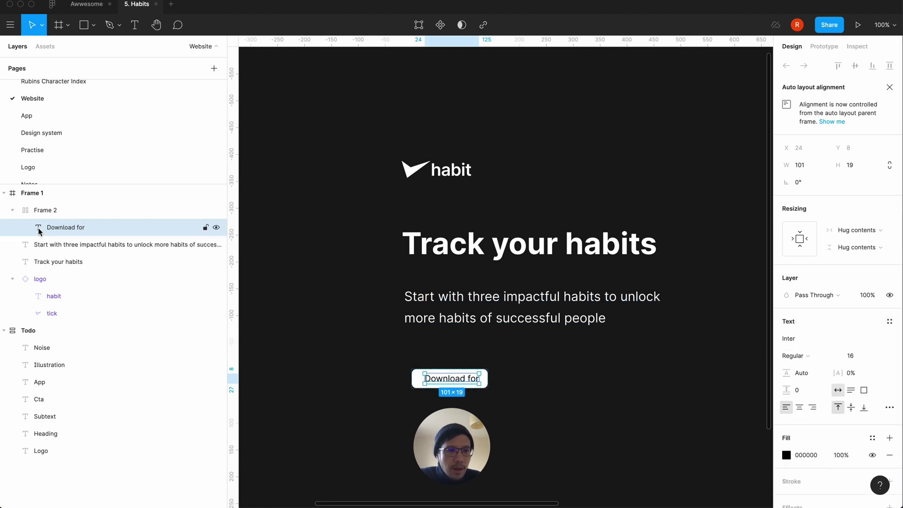
Duplicate the "Download for" text inside the button frame and stack both lines vertically with an item spacing of 0.
key(super+c)
key(super+v)
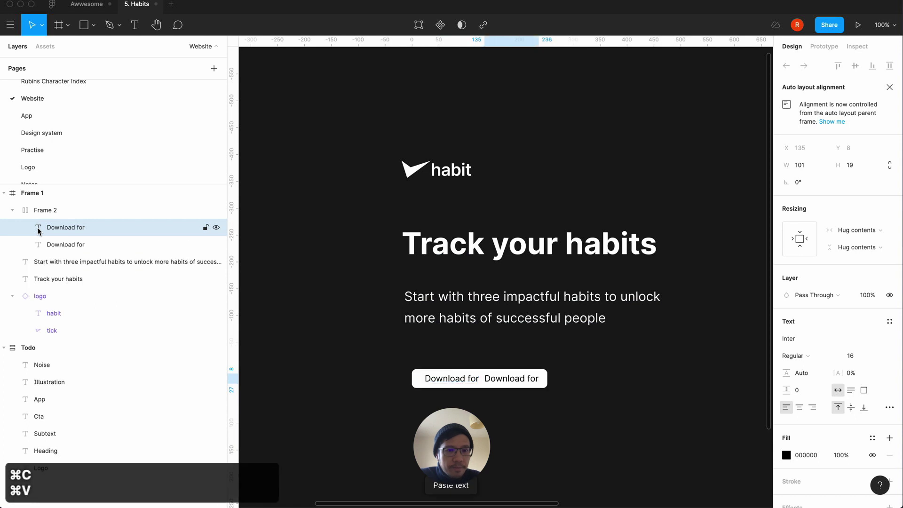
click(98, 215)
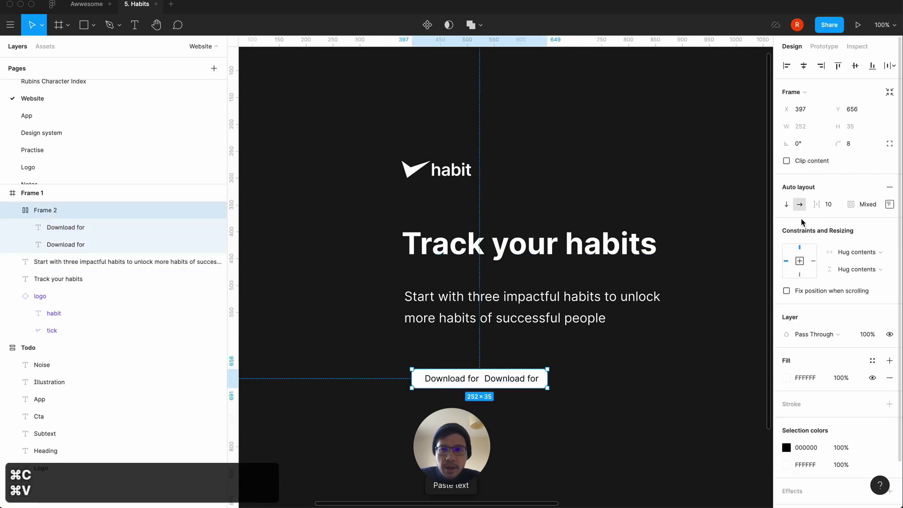
click(787, 204)
click(828, 204)
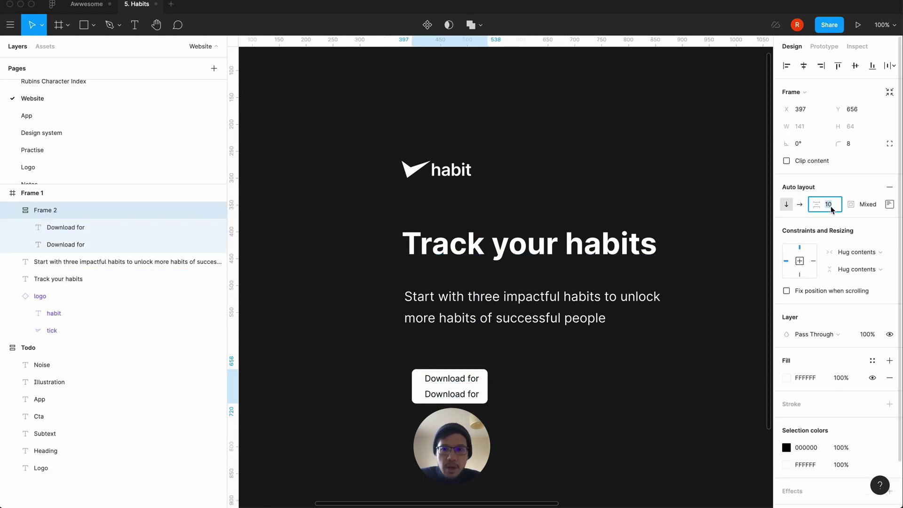
text(8)
key(Return)
click(829, 206)
text(0)
key(Return)
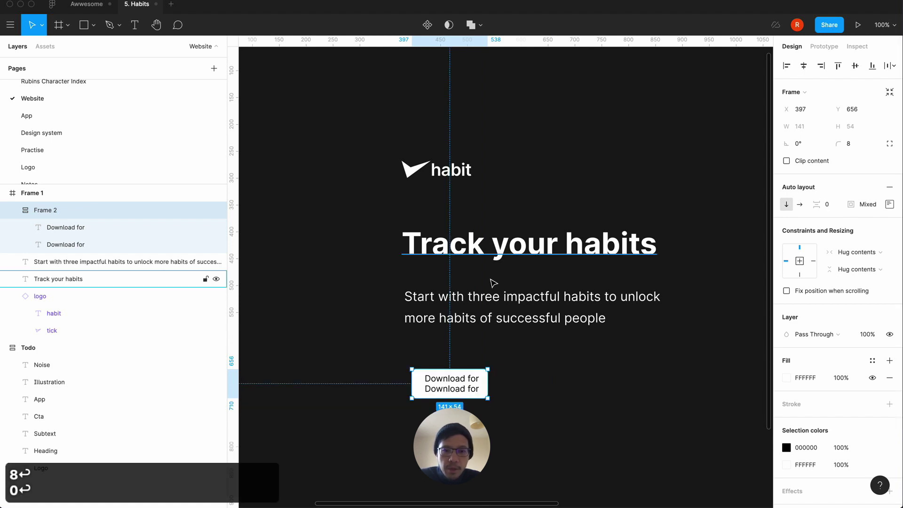
Replace the button's second line of text with "MacOS".
double_click(456, 393)
double_click(456, 393)
text(MacOS)
key(Escape)
click(508, 431)
Apply the text-md style to the "MacOS" text, detach the style and give it a heavier font weight.
double_click(447, 390)
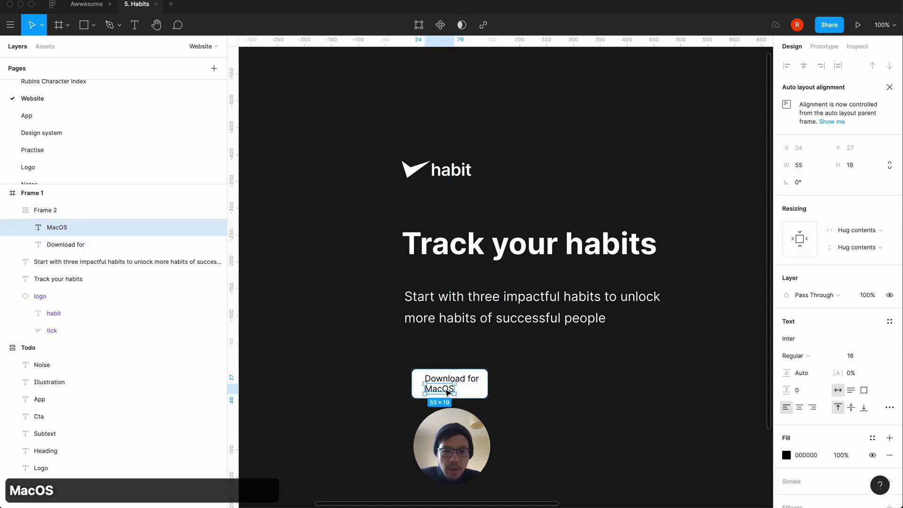
click(889, 322)
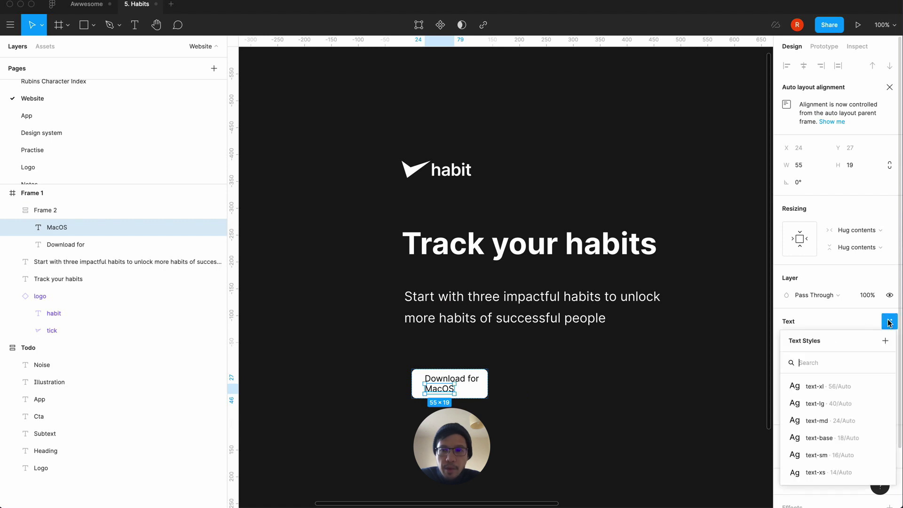
click(842, 419)
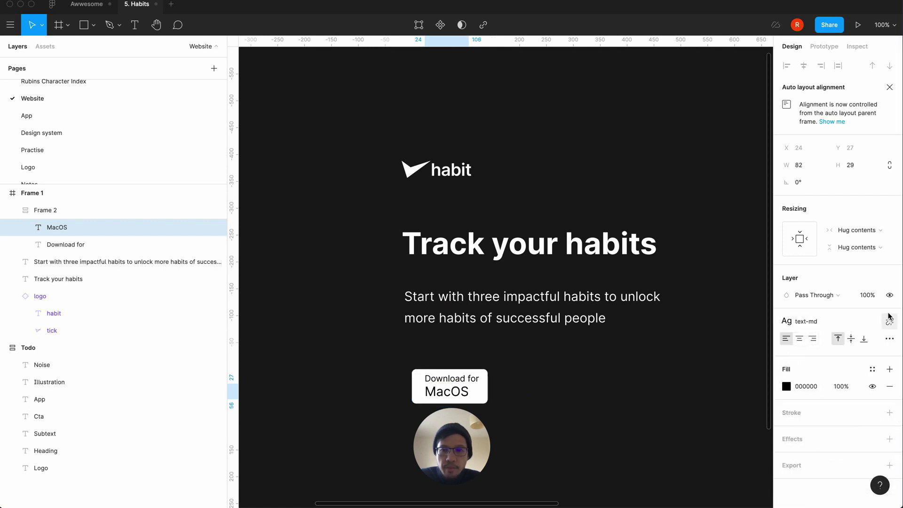
click(888, 320)
click(799, 355)
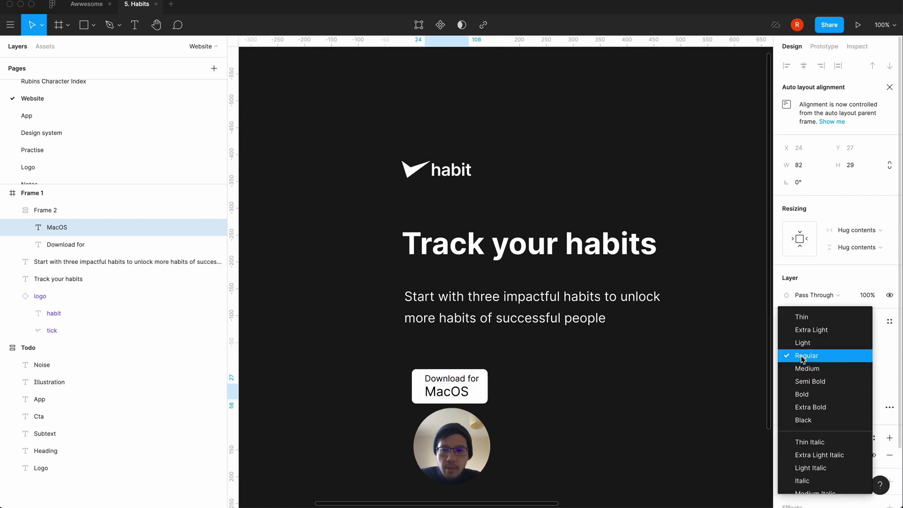
click(807, 385)
Move the whole button up closer beneath the subtext, with its left edge aligned to the subtext's left edge.
click(464, 380)
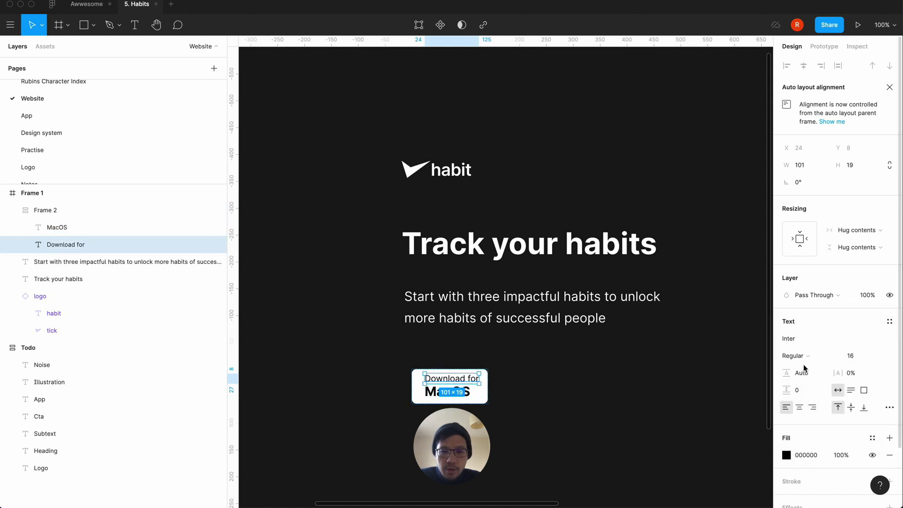
click(560, 405)
click(480, 395)
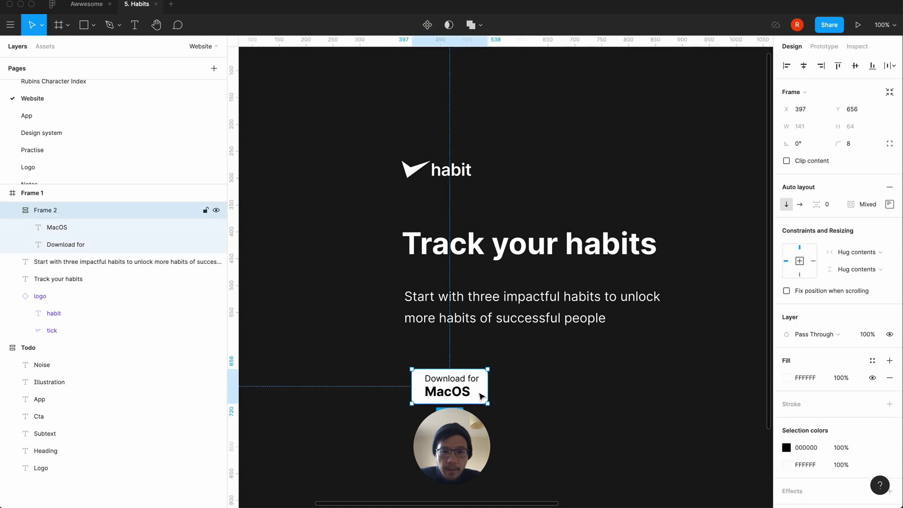
drag(480, 395, 471, 373)
click(527, 423)
Import apple (5).svg from the Downloads folder in Finder onto the page below the button at about X 672, Y 748, and close Finder's window.
mouse_move(202, 499)
click(244, 489)
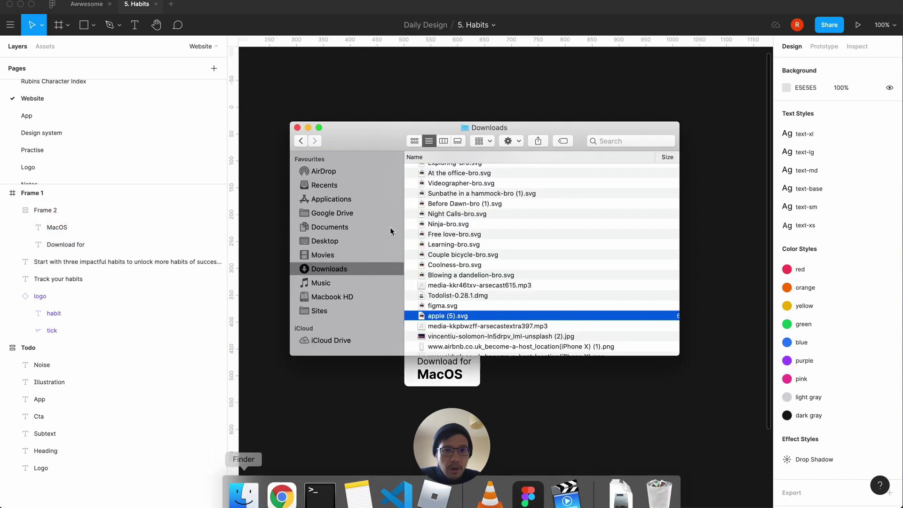
click(453, 315)
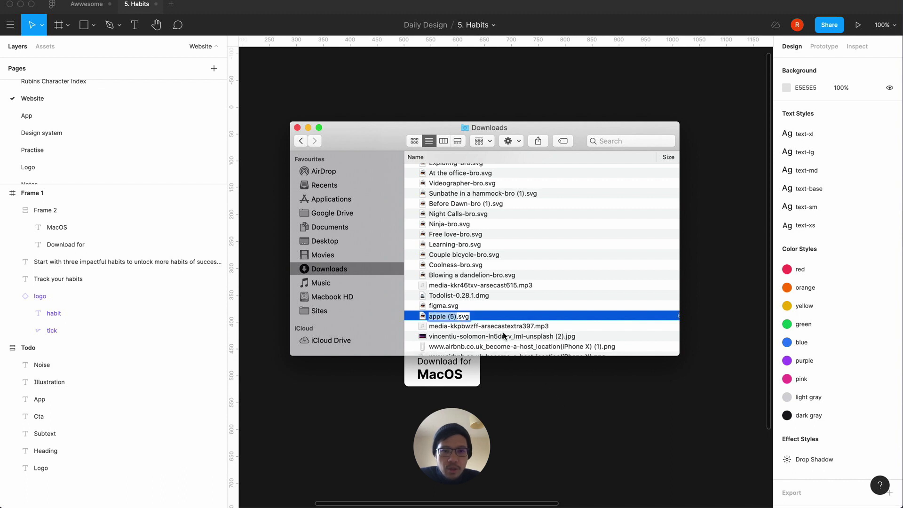
drag(503, 319, 566, 424)
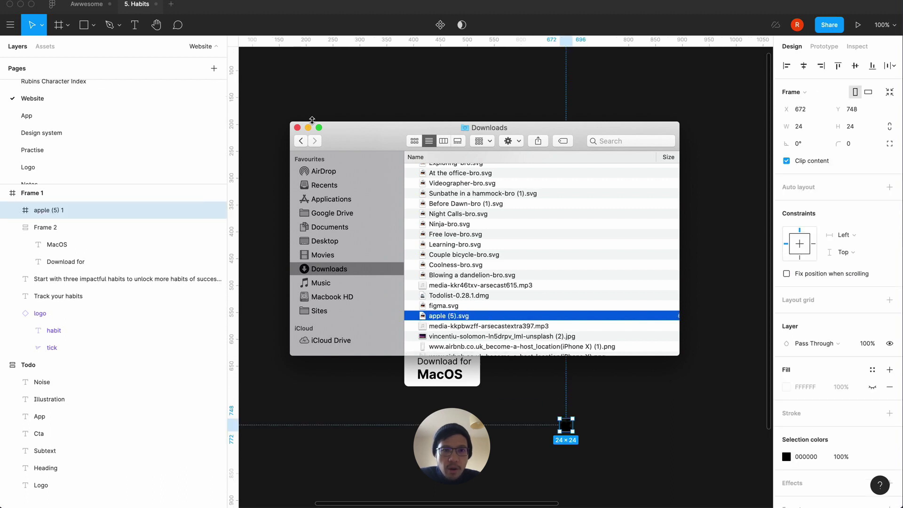
click(297, 128)
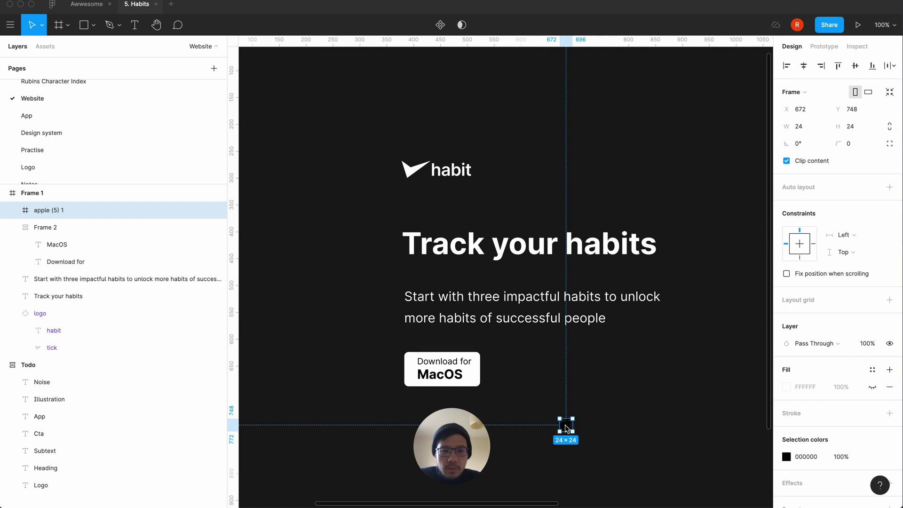
Cut the imported apple icon from the page and paste it inside the white download button.
key(super+x)
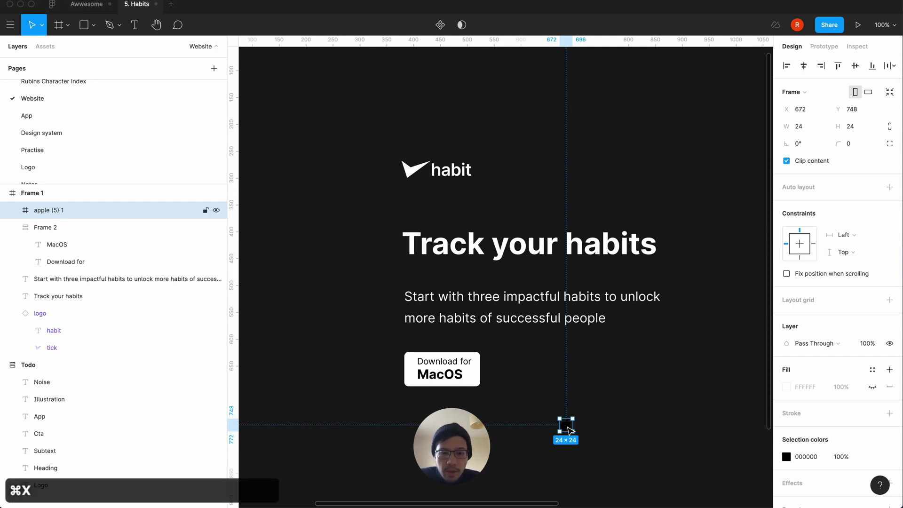
key(super+x)
click(472, 374)
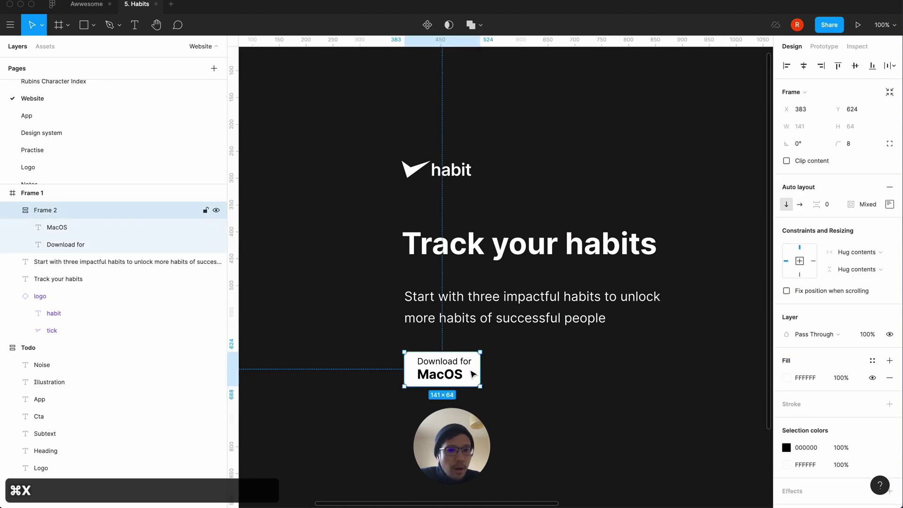
key(super+v)
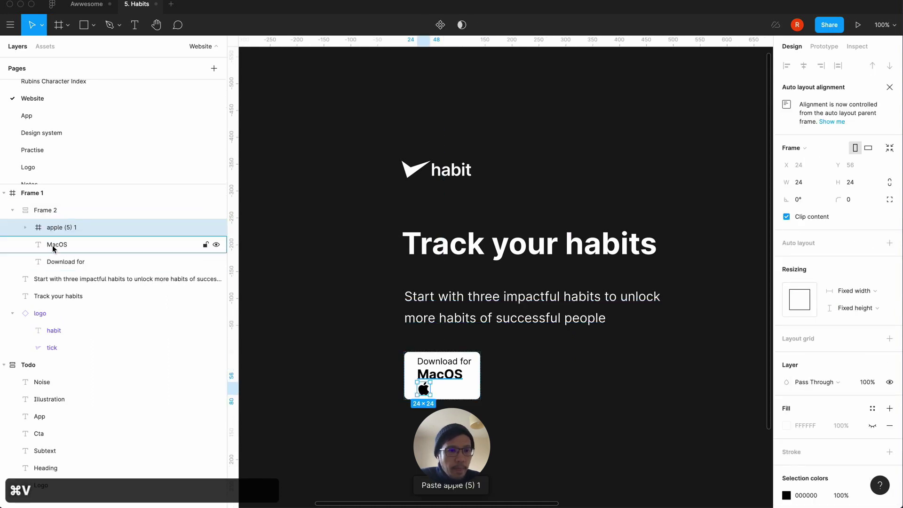
Group the button's "Download for" and "MacOS" text layers together.
click(61, 260)
shift+click(68, 249)
key(super+g)
Switch the button's auto layout to horizontal and place the apple icon ahead of the text group.
click(45, 210)
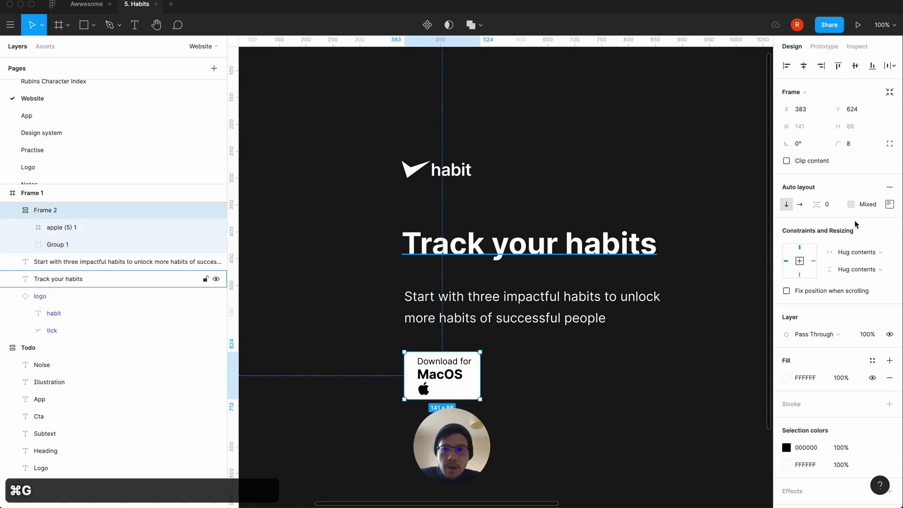
click(798, 204)
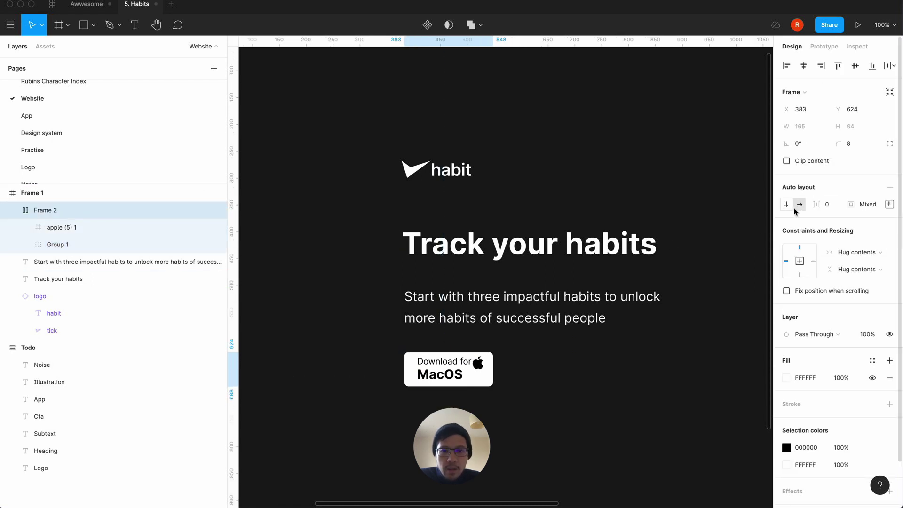
click(40, 232)
key(Left)
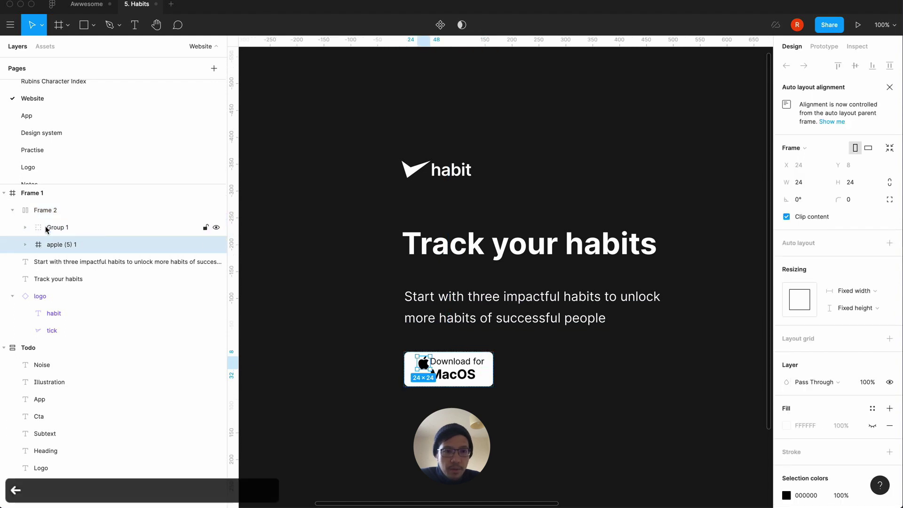
Set the auto layout spacing between the button's apple icon and text group to 16 px.
click(49, 210)
click(834, 205)
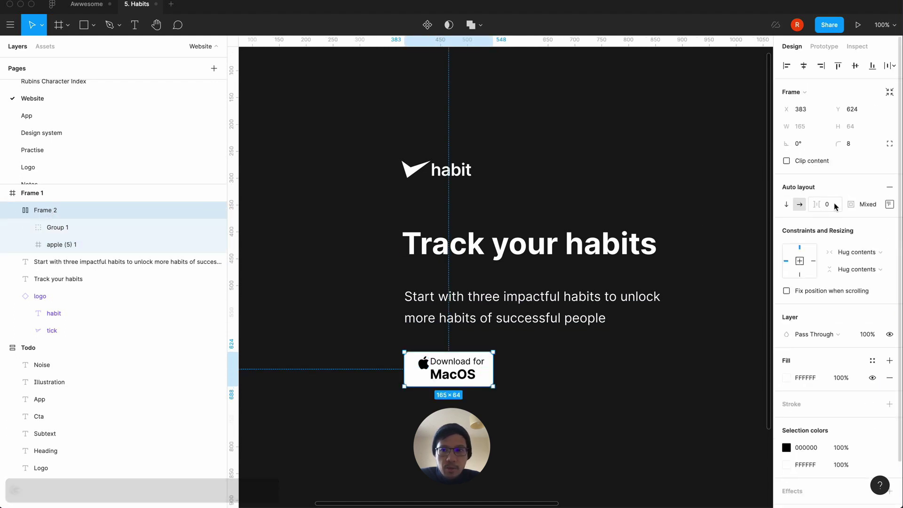
text(8px)
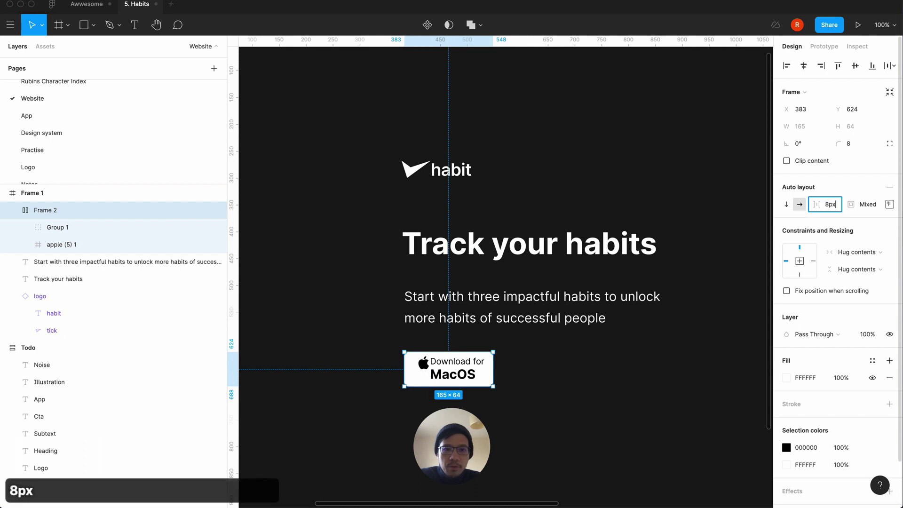
key(Return)
click(833, 210)
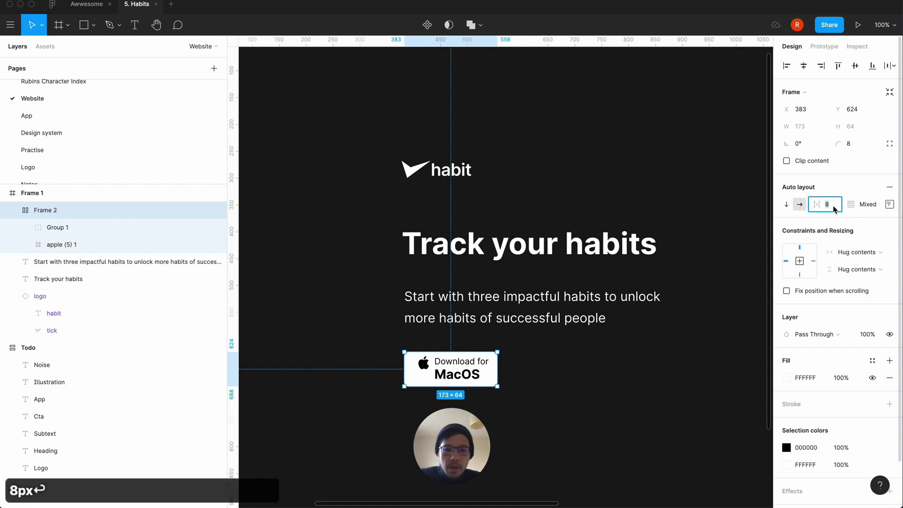
text(16px)
key(Return)
click(557, 319)
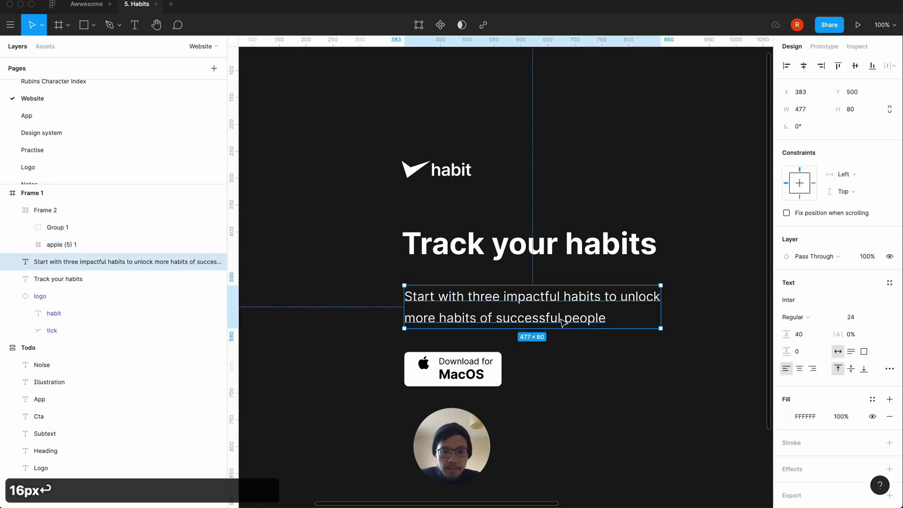
Set the download button's left padding to 16.
click(490, 375)
click(889, 204)
click(823, 252)
text(16)
key(Return)
click(610, 381)
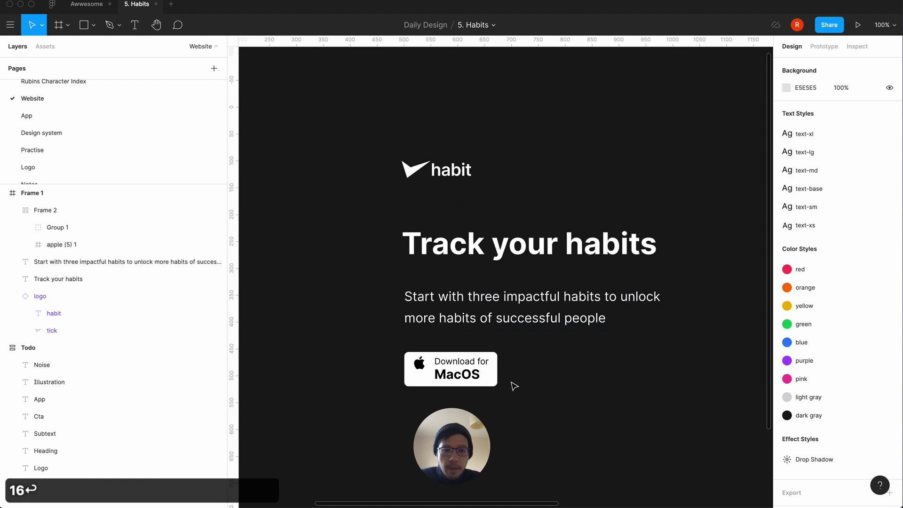
click(492, 376)
click(574, 379)
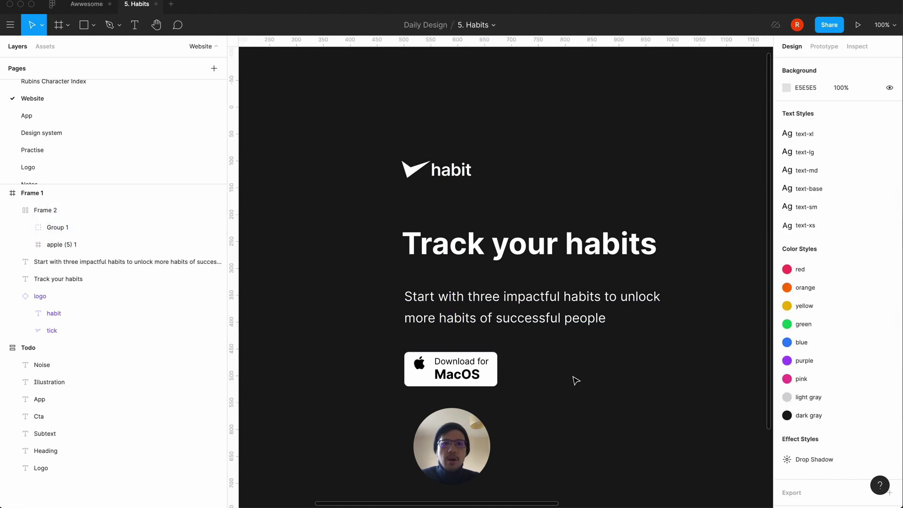
Set the download button's left and right padding to 24.
click(492, 376)
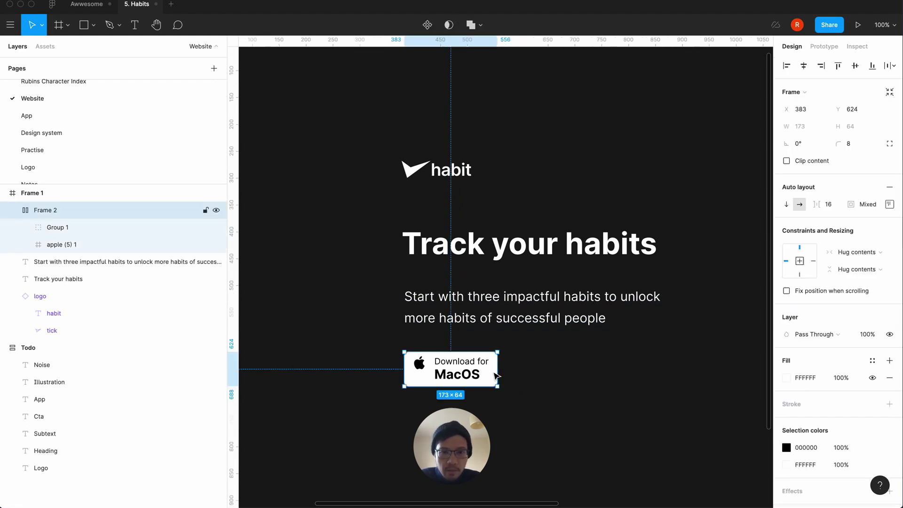
click(889, 204)
click(829, 255)
text(24)
click(884, 249)
text(24)
key(Return)
click(635, 349)
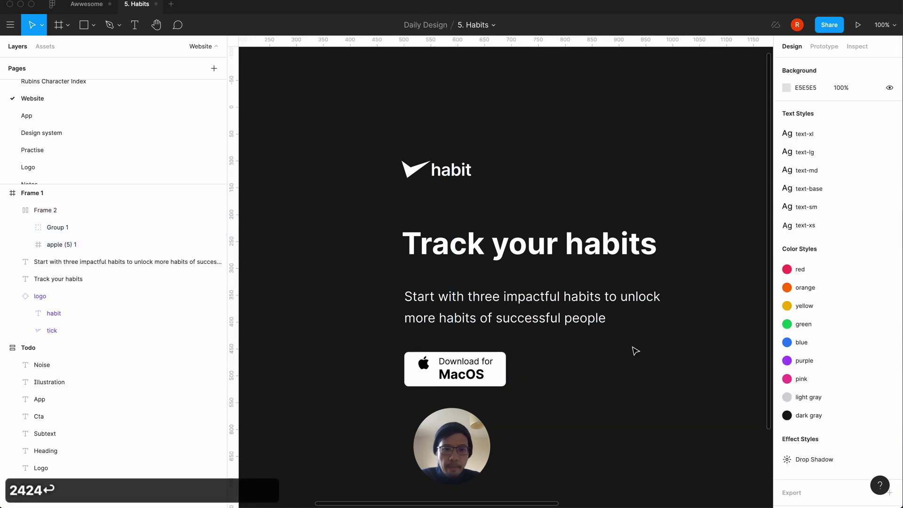
Try aligning the button's contents to left centre in auto layout and select the apple icon to inspect it.
click(481, 380)
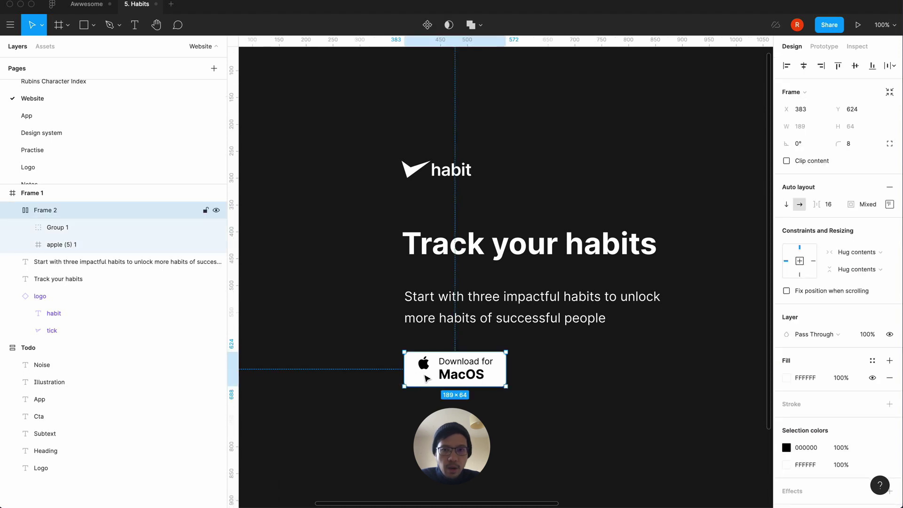
click(889, 204)
click(841, 254)
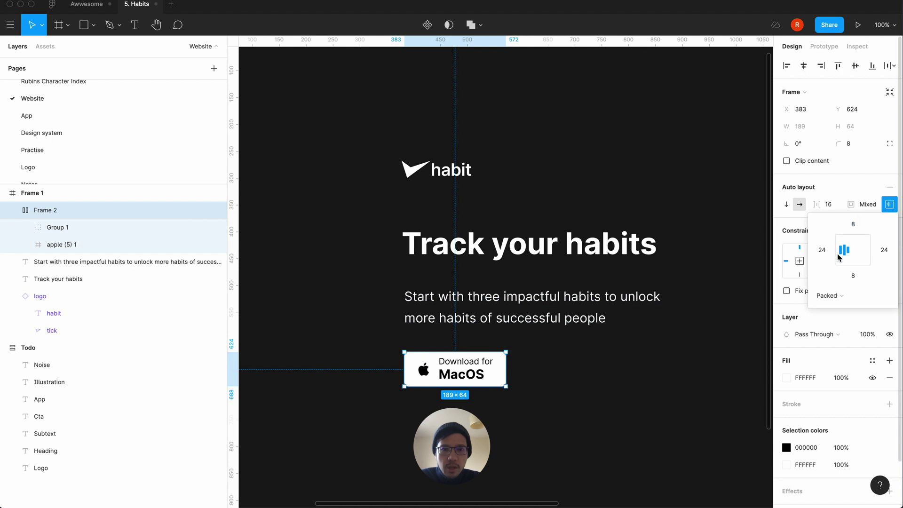
click(606, 404)
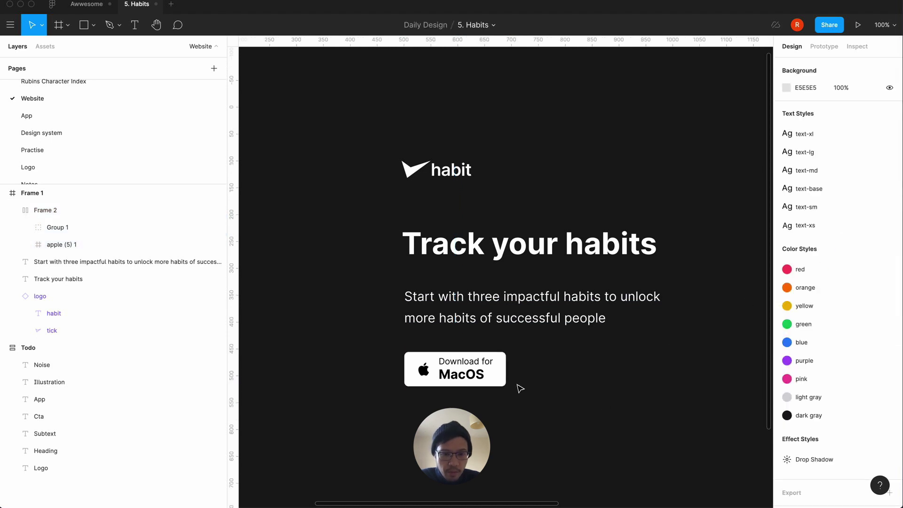
double_click(428, 370)
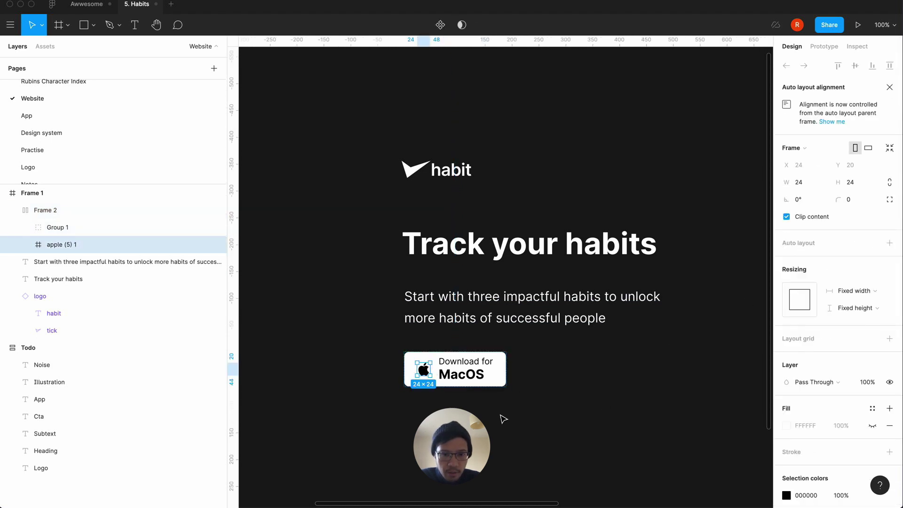
Undo the button's alignment change.
key(super+z)
key(super+z)
key(super+z)
key(super+z)
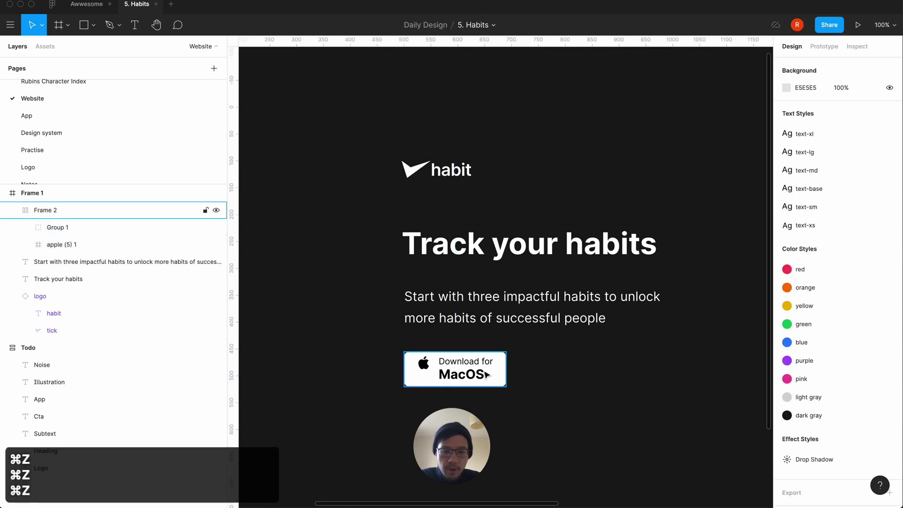
key(super+z)
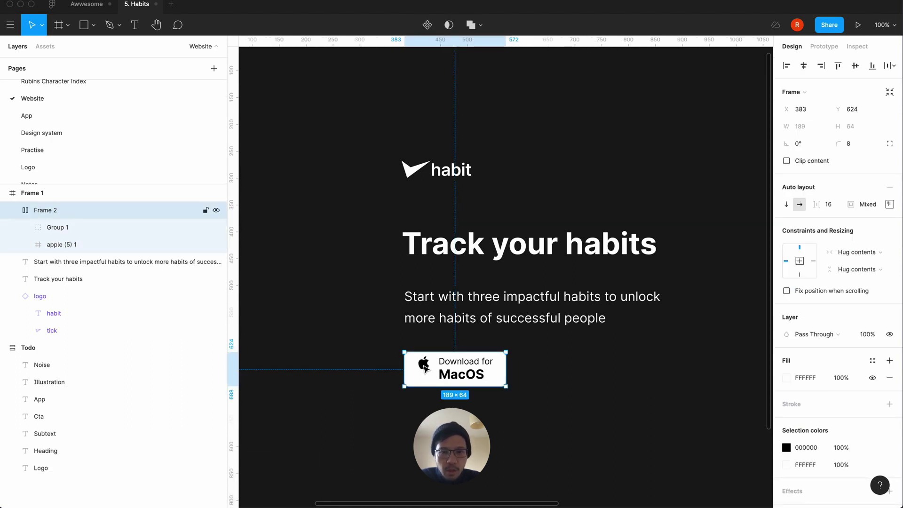
Add auto layout to the apple icon frame and set its top padding to 8.
click(423, 364)
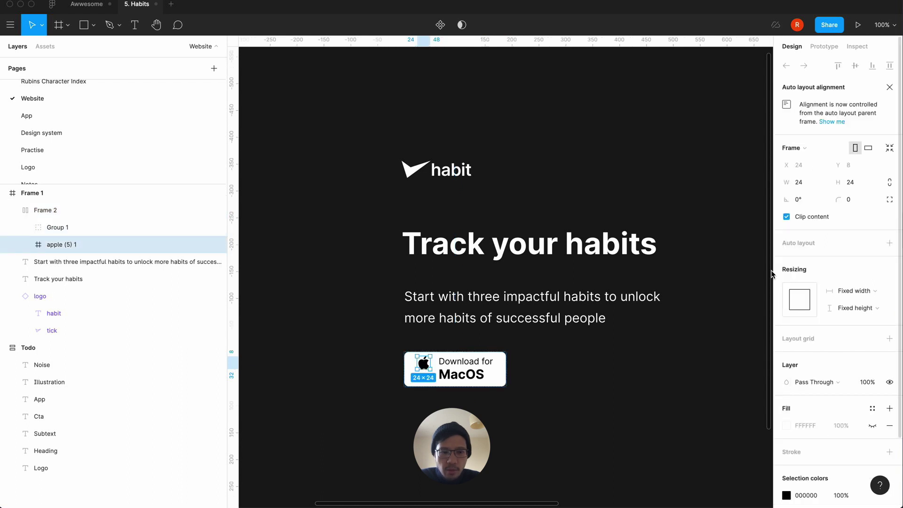
key(shift+a)
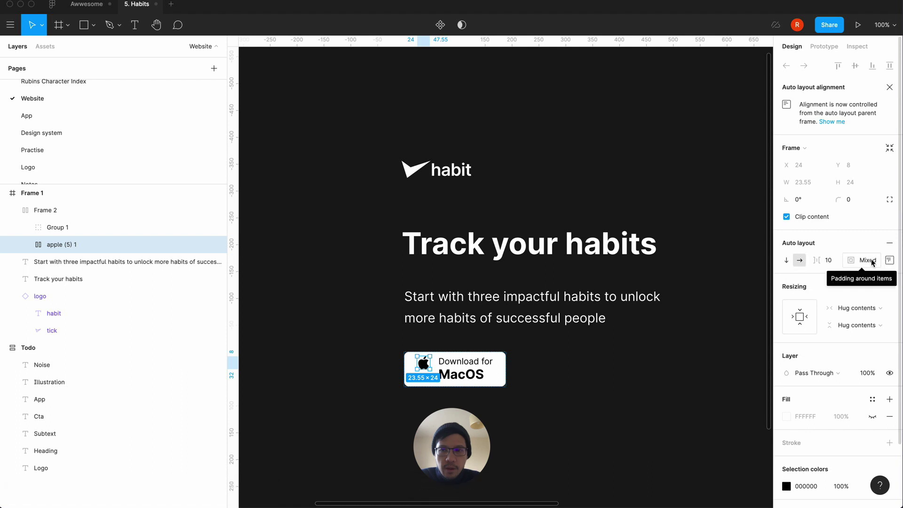
click(889, 260)
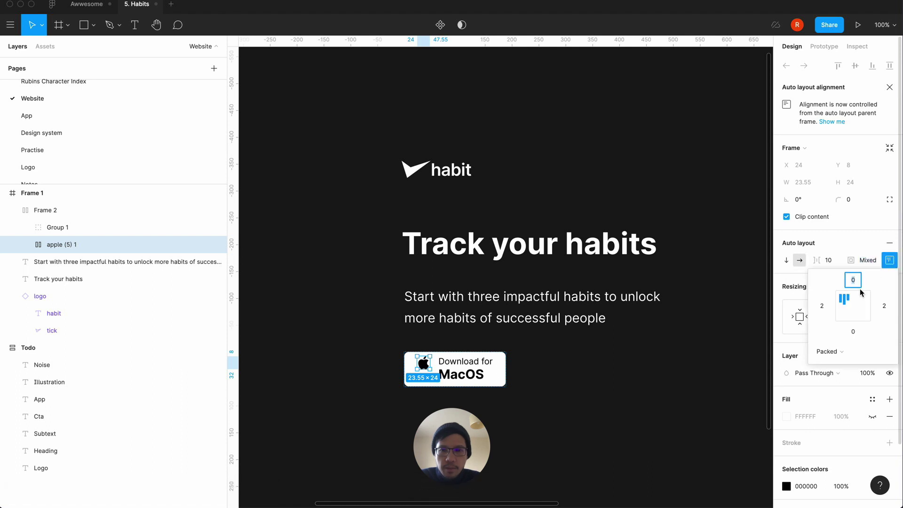
text(8)
key(Return)
click(676, 359)
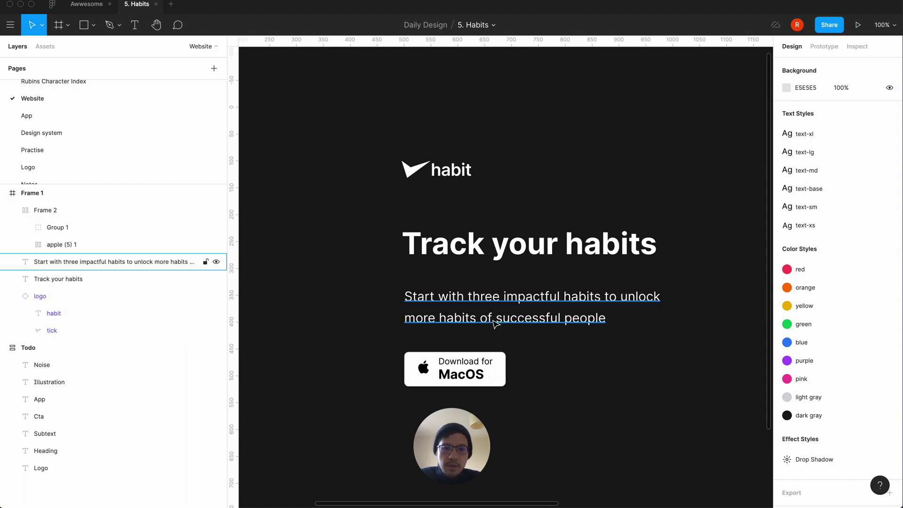
Select the logo, heading, subtext and download button together and wrap them in a vertical auto layout frame.
scroll(381, 404, left, 10)
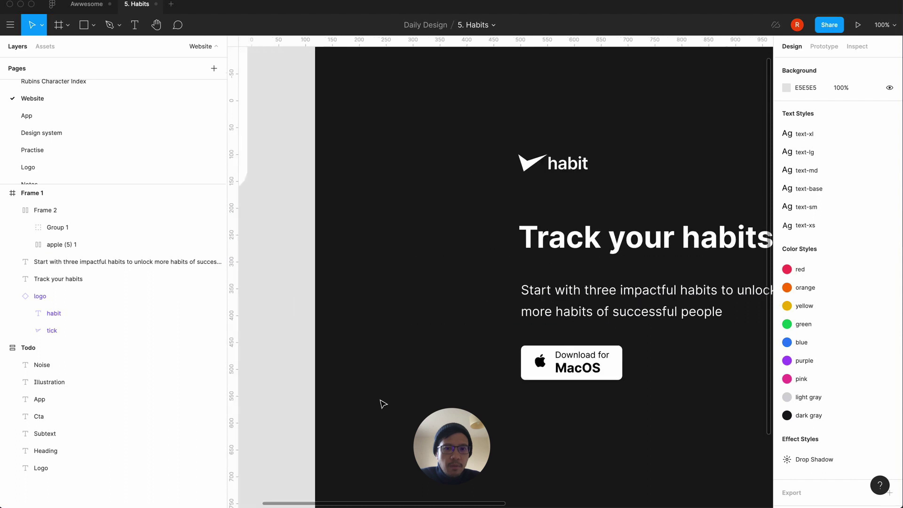
scroll(381, 403, right, 11)
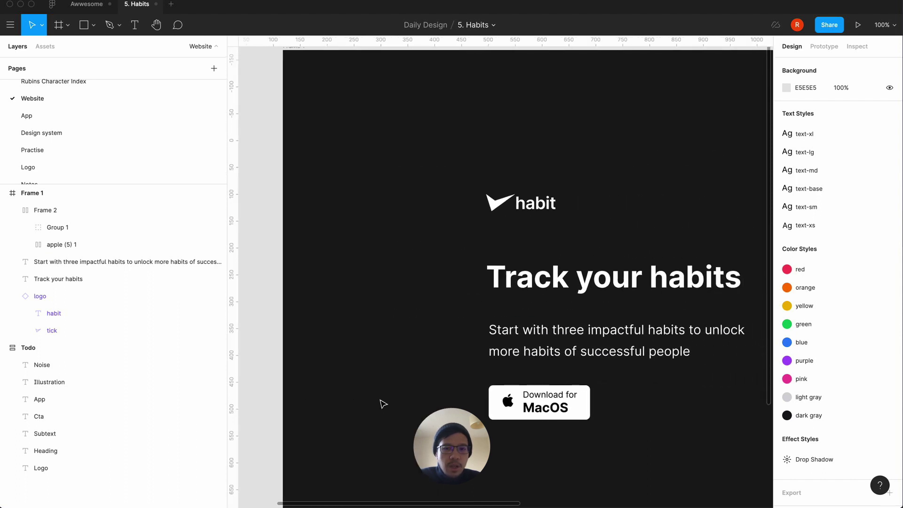
click(469, 368)
shift+click(499, 313)
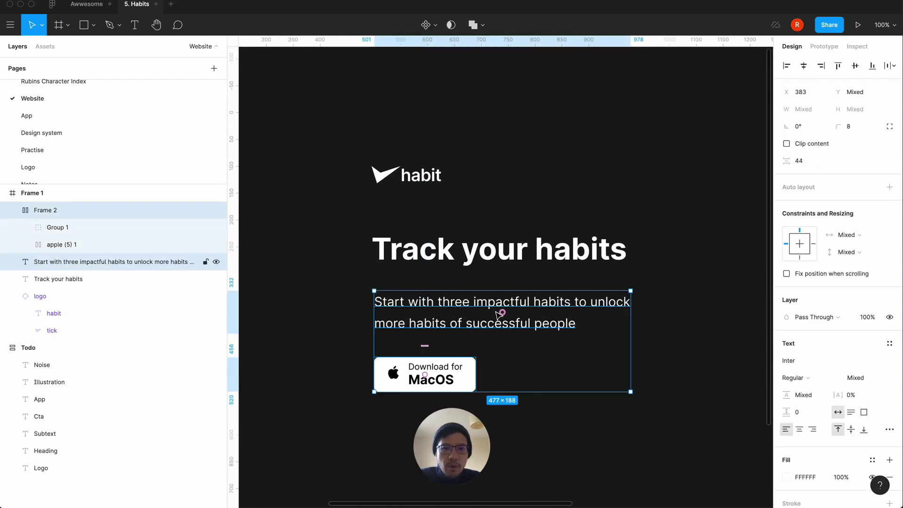
click(520, 446)
drag(521, 446, 400, 162)
key(shift+a)
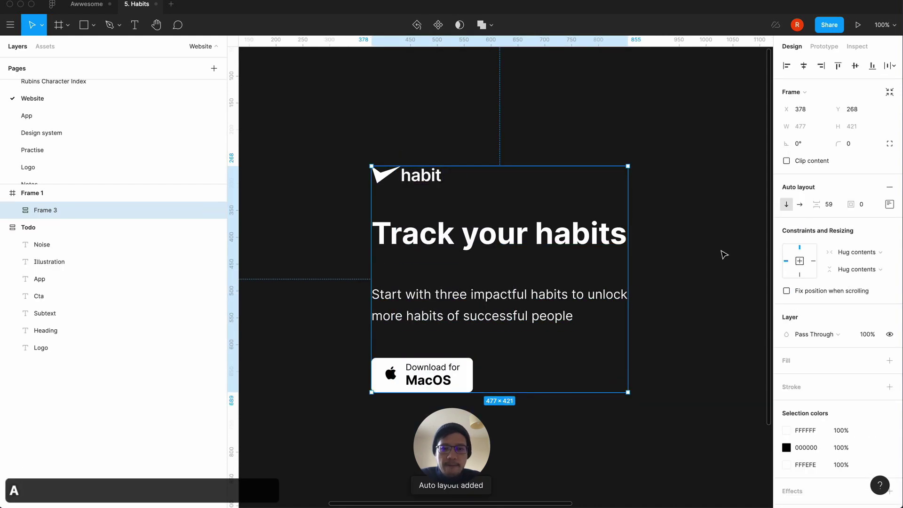
Group the heading with the subtext, convert the group to auto layout and set its spacing to 24.
click(498, 296)
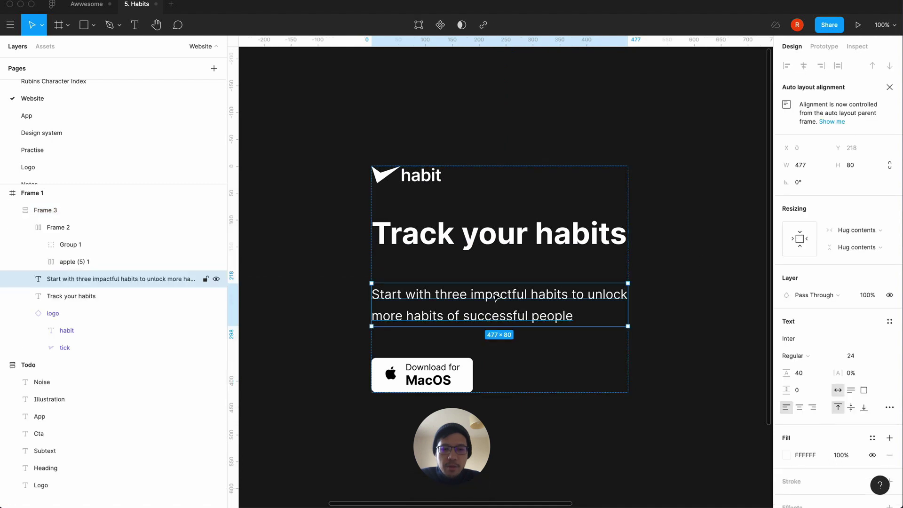
shift+click(506, 237)
key(super+g)
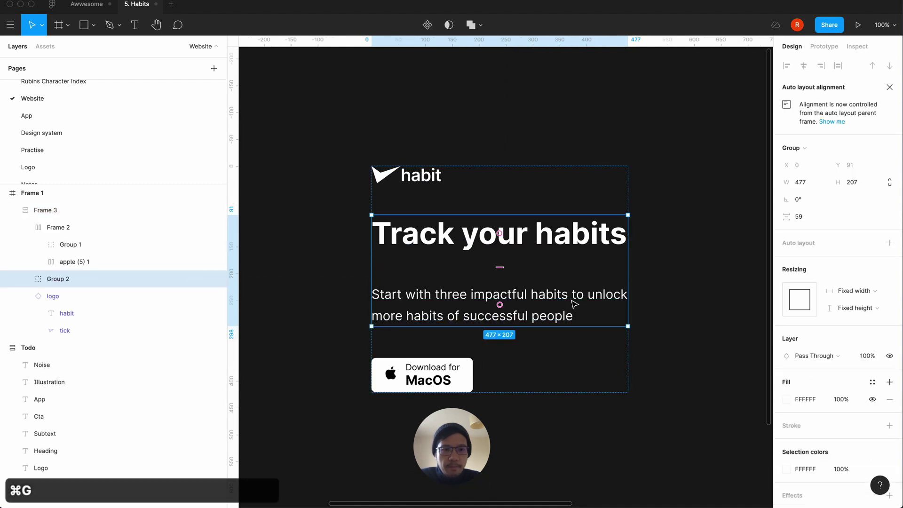
key(shift+a)
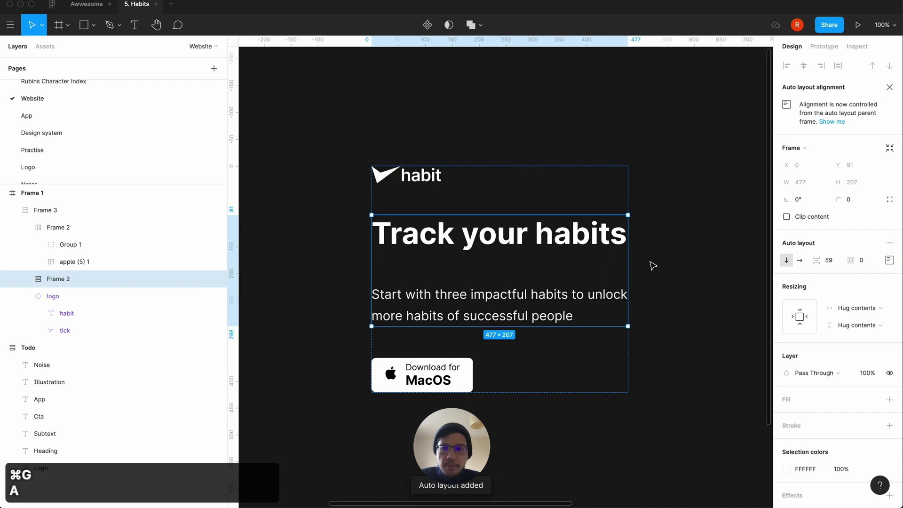
click(834, 264)
text(24)
key(Return)
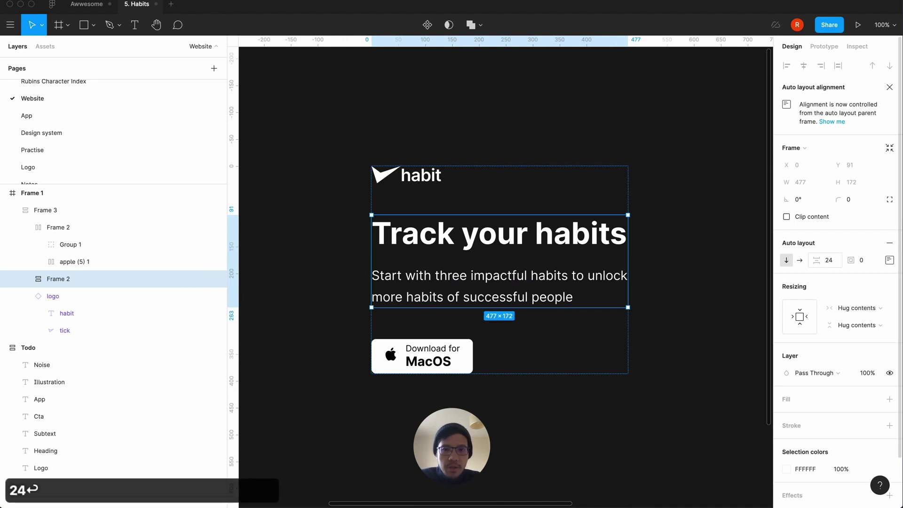
click(745, 285)
Set the vertical spacing of the auto layout frame holding the logo, text block and download button to 72.
click(484, 209)
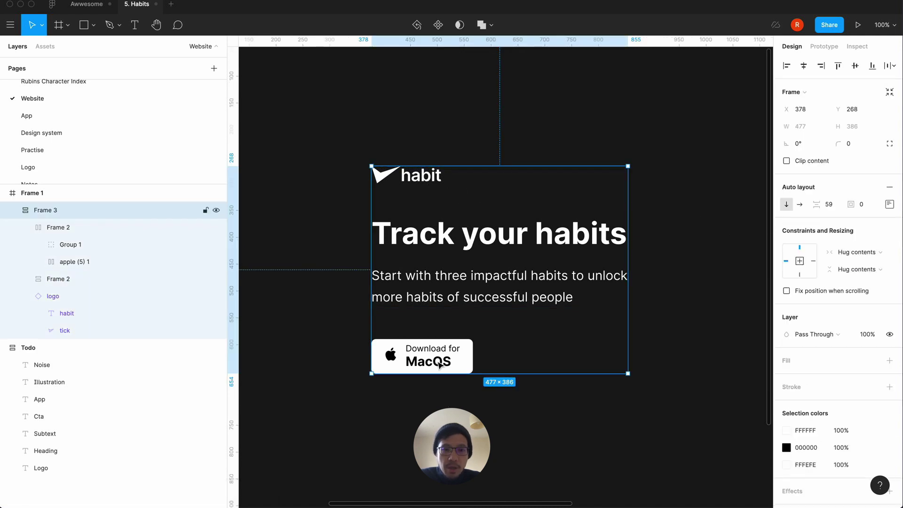
click(837, 205)
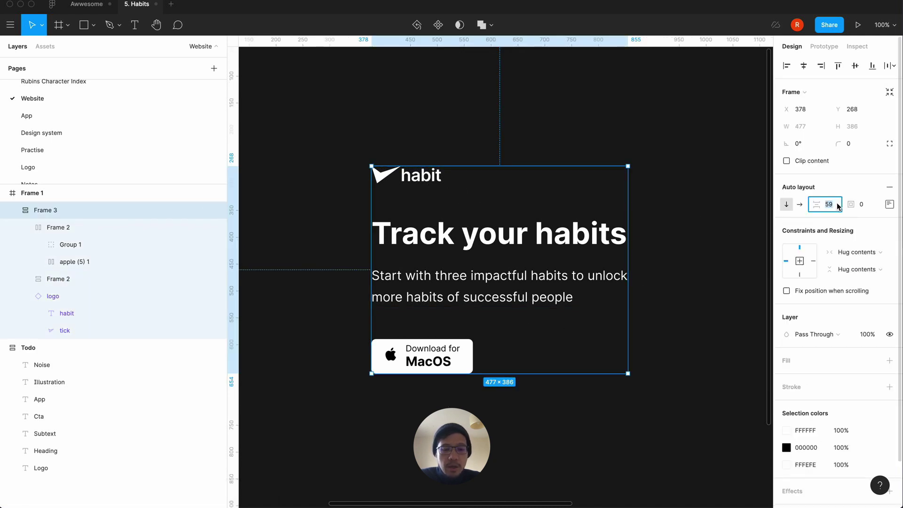
text(72)
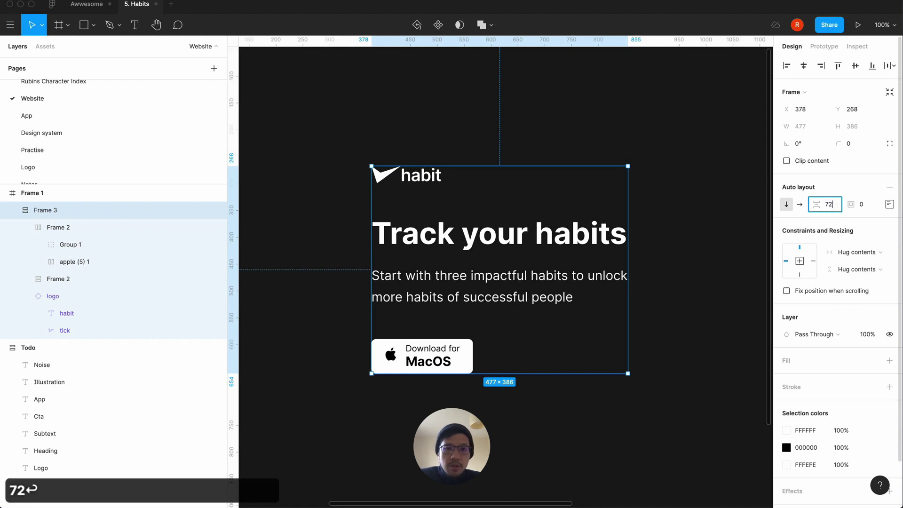
key(Return)
click(707, 238)
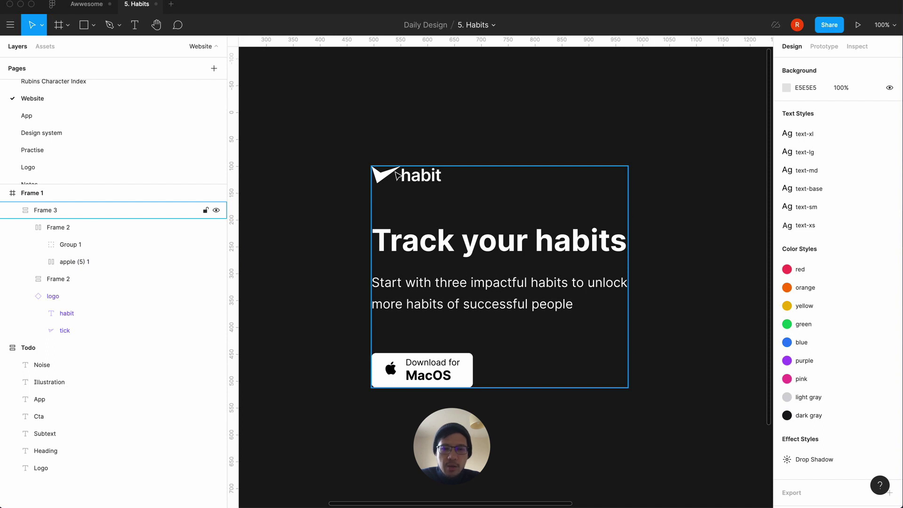
Set the auto layout spacing between the heading and the subtext to 16.
double_click(499, 298)
click(831, 264)
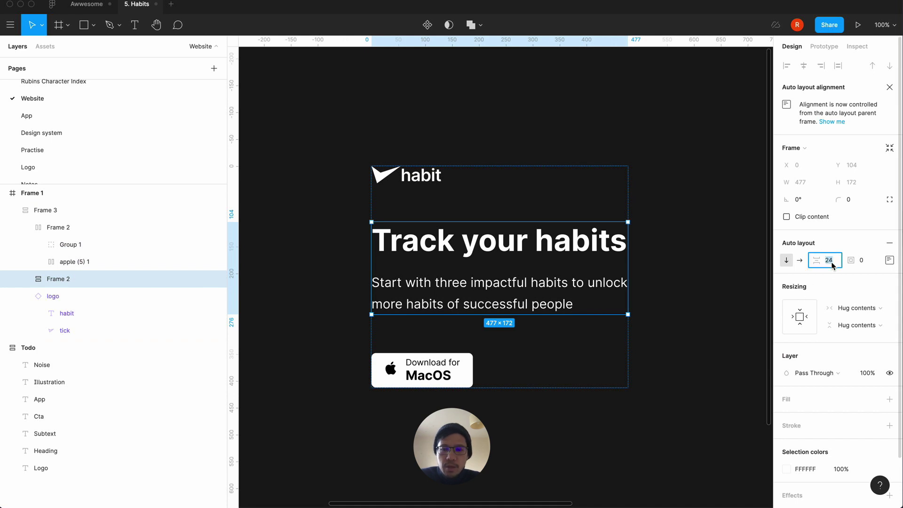
text(16)
key(Return)
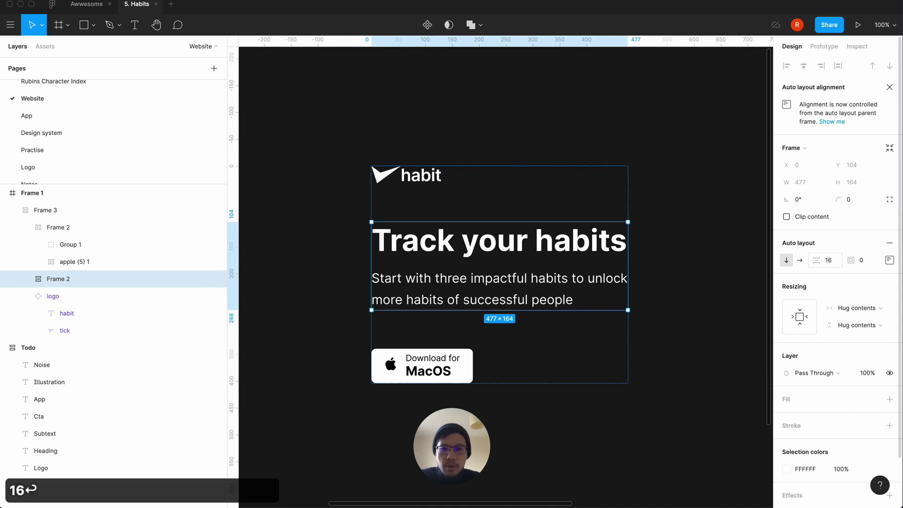
click(717, 361)
key(minus)
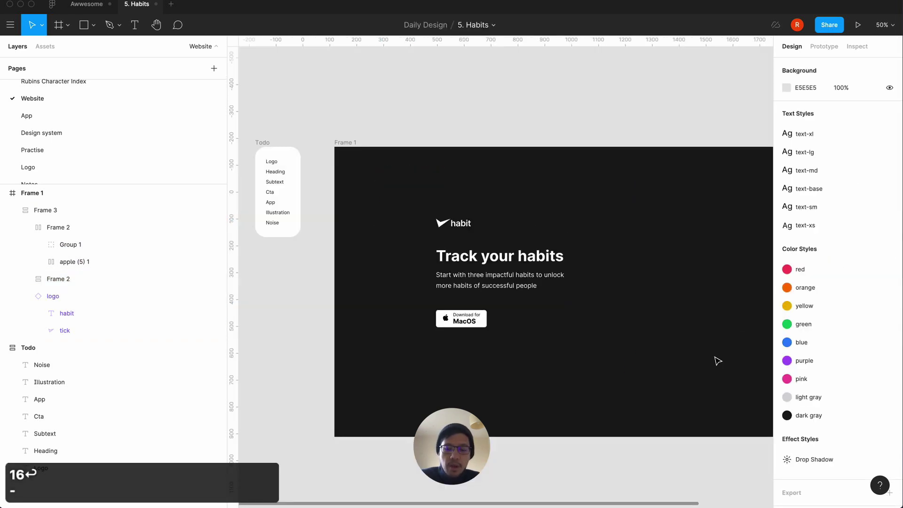
key(equal)
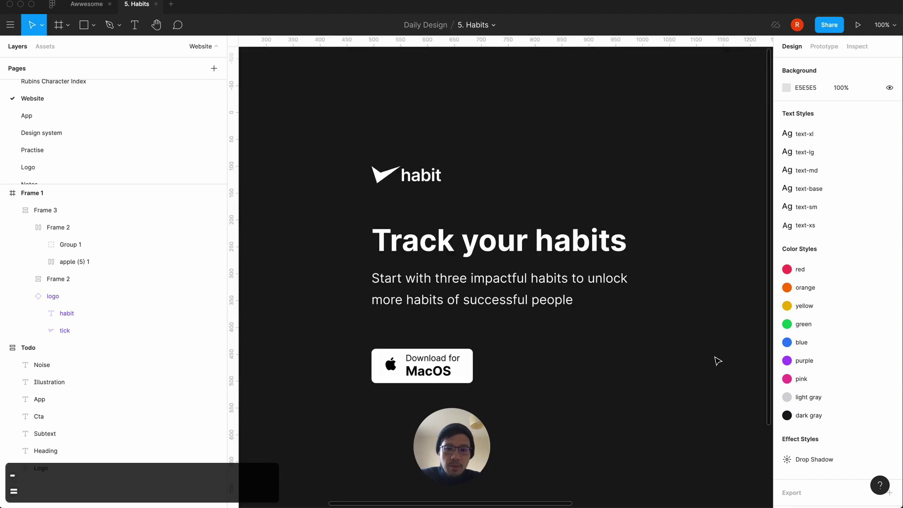
Move the whole content block with logo, text and download button slightly lower in the dark frame.
key(minus)
click(492, 272)
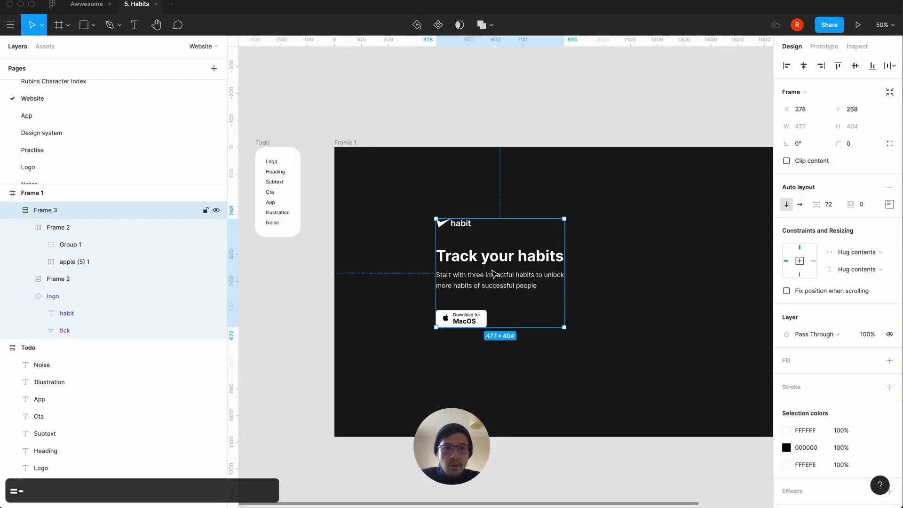
drag(510, 278, 509, 297)
click(655, 332)
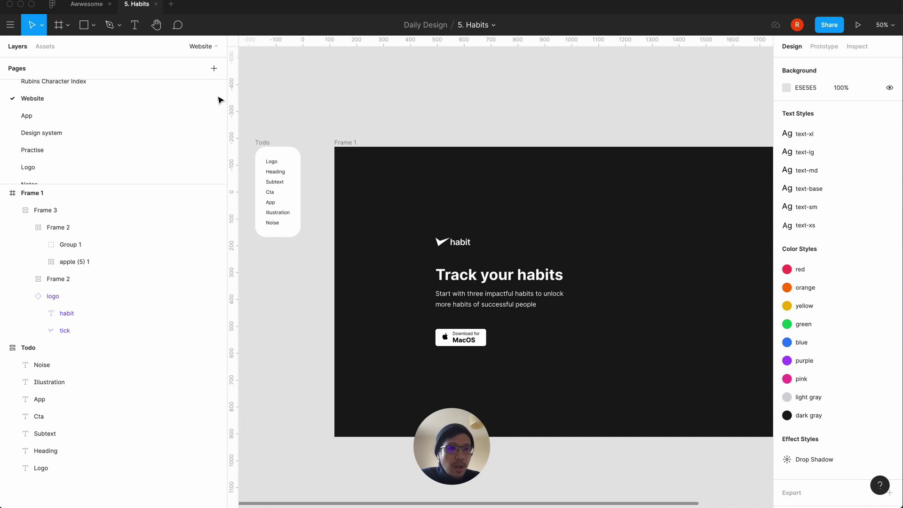
Copy the habit list card from Frame 4 on the App page.
click(74, 114)
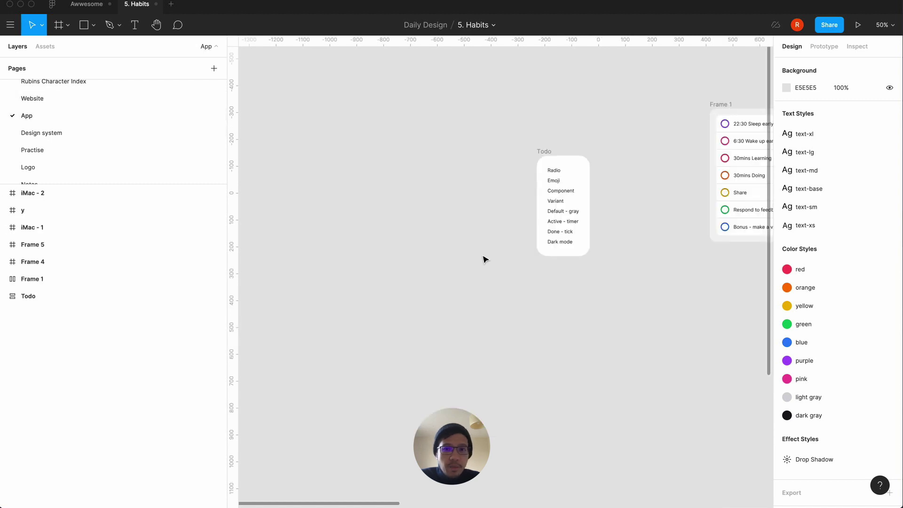
scroll(484, 259, right, 15)
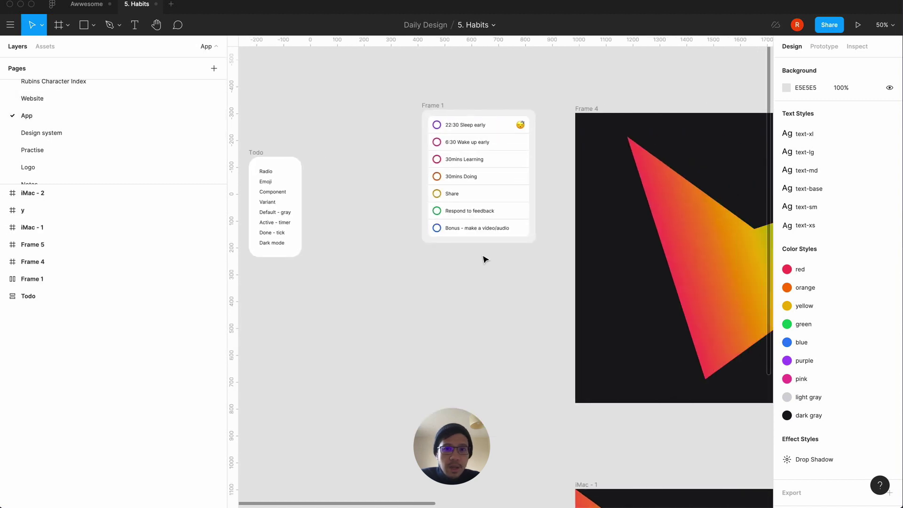
scroll(485, 259, right, 15)
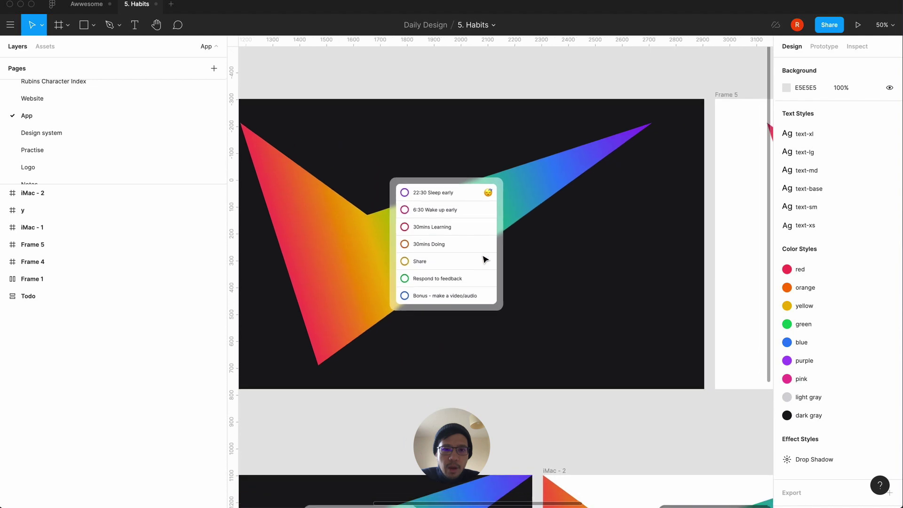
scroll(508, 254, left, 15)
scroll(507, 253, up, 2)
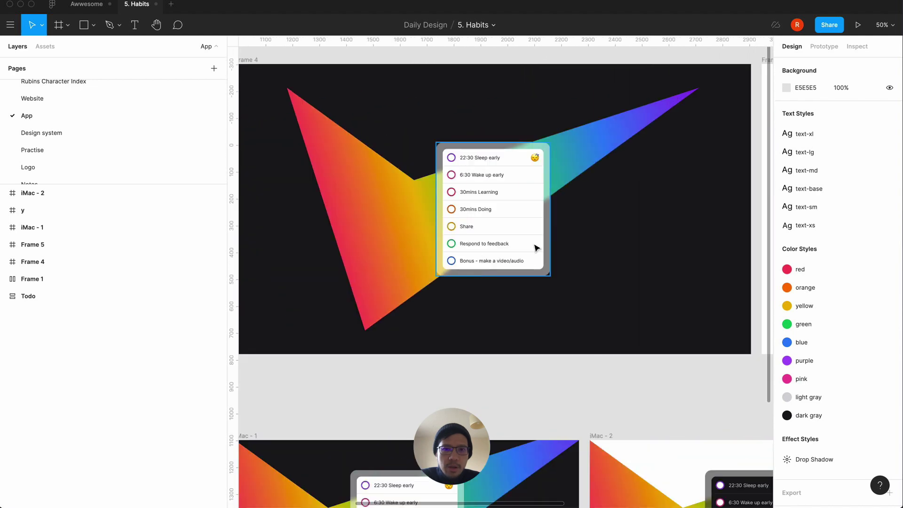
click(535, 244)
key(super+c)
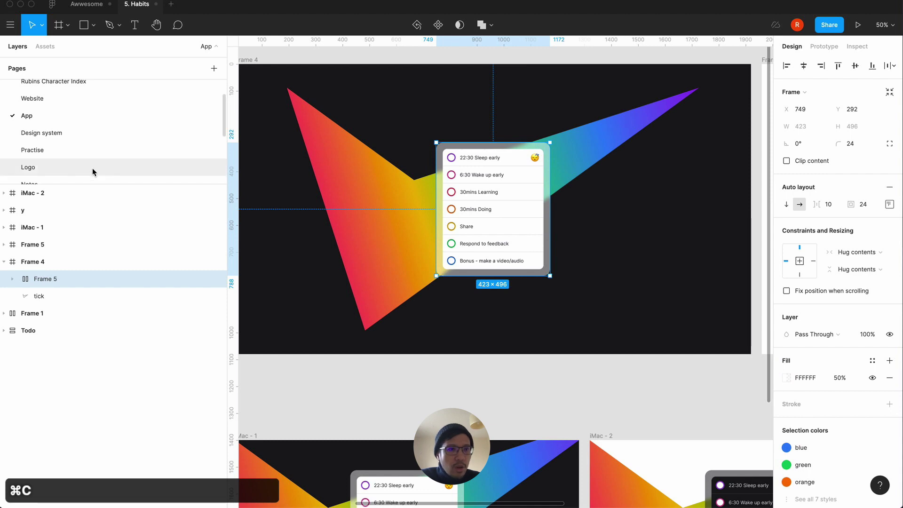
click(42, 99)
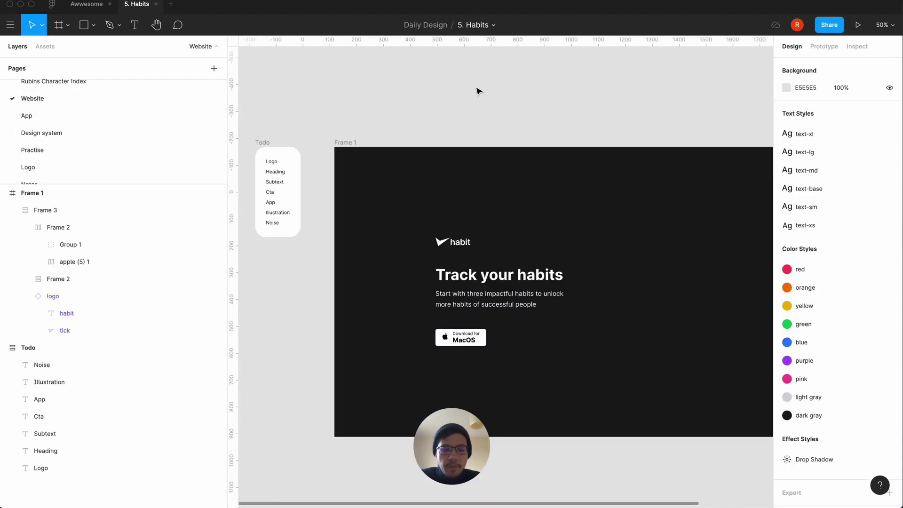
scroll(478, 91, right, 3)
scroll(478, 91, down, 1)
key(super+v)
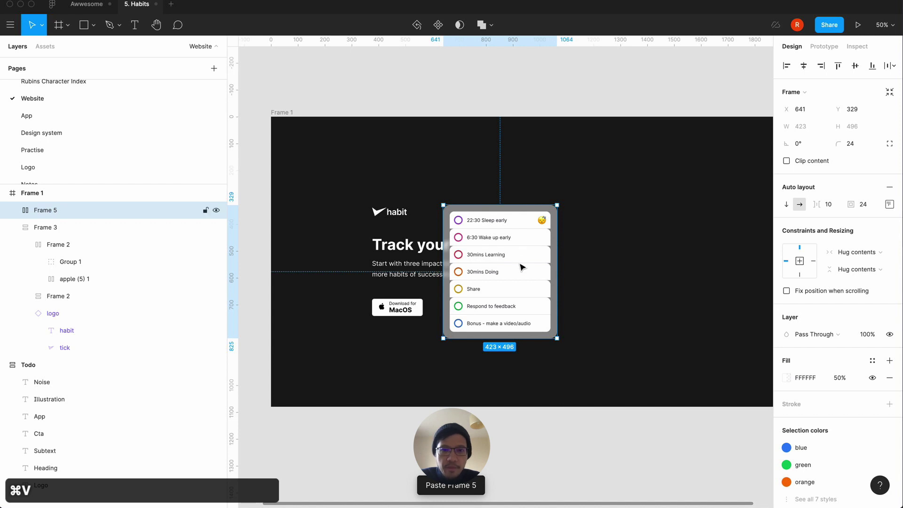
key(super+z)
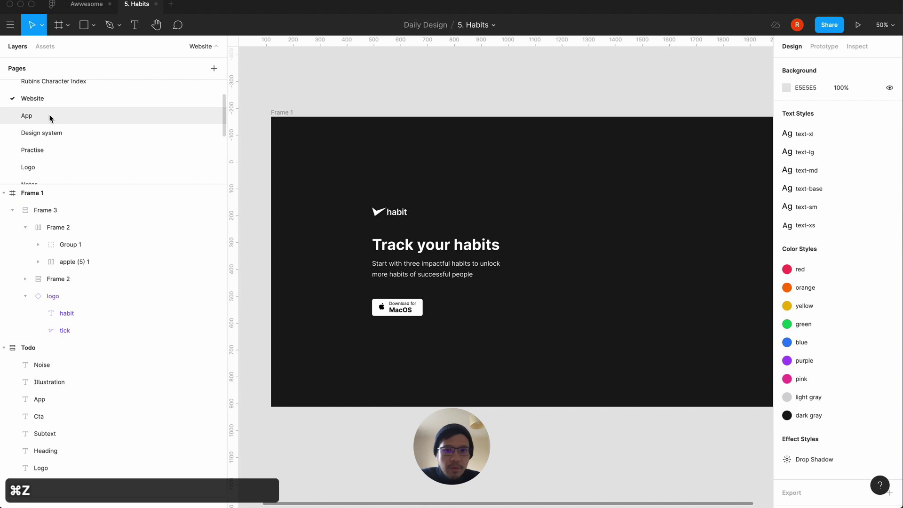
click(50, 116)
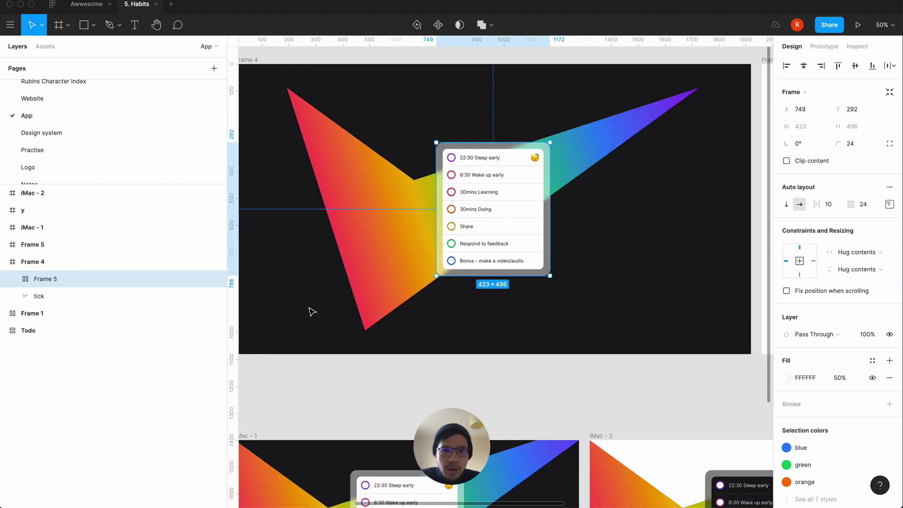
scroll(310, 312, left, 5)
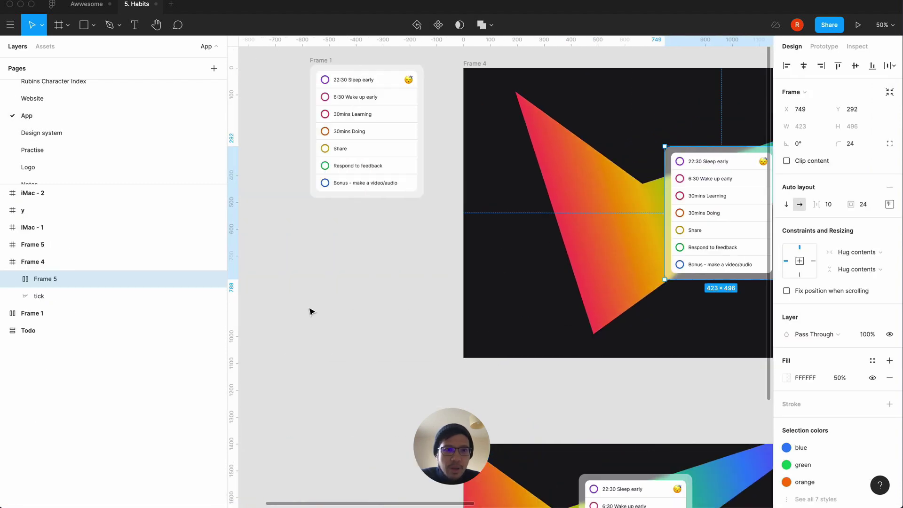
click(62, 133)
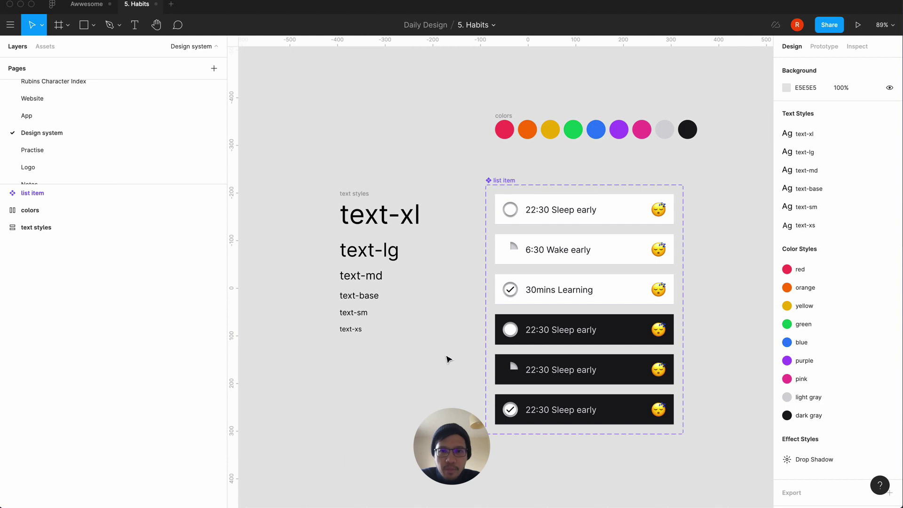
click(32, 119)
Paste the copied habit list card into Frame 1 on the Website page and move it beside the text, to X 960, Y 307.
click(49, 103)
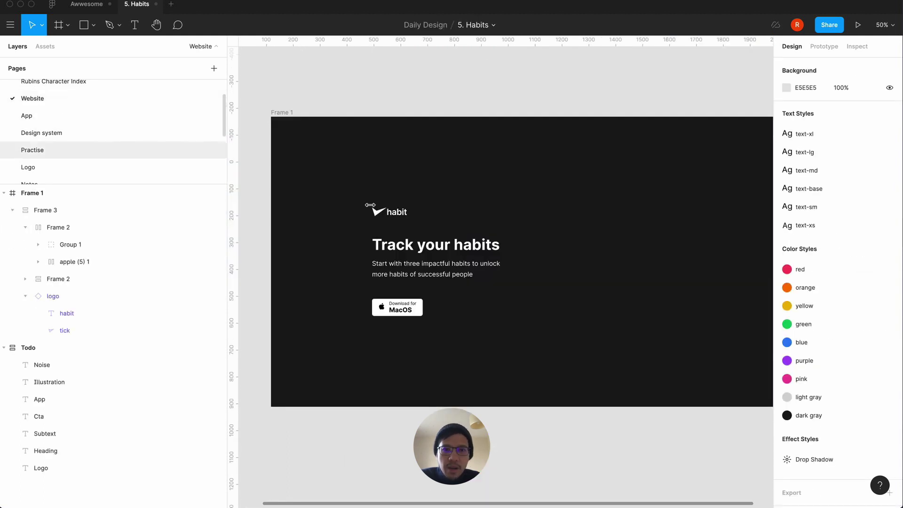
key(super+v)
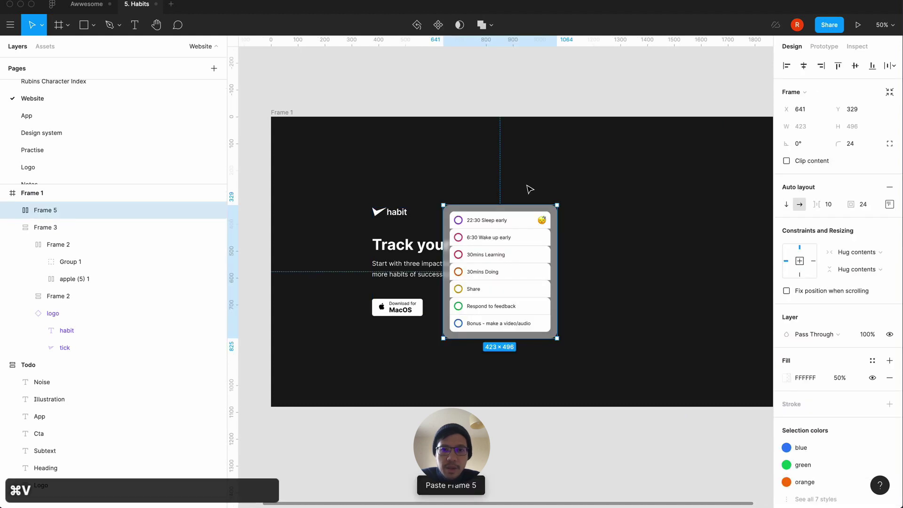
drag(509, 268, 600, 264)
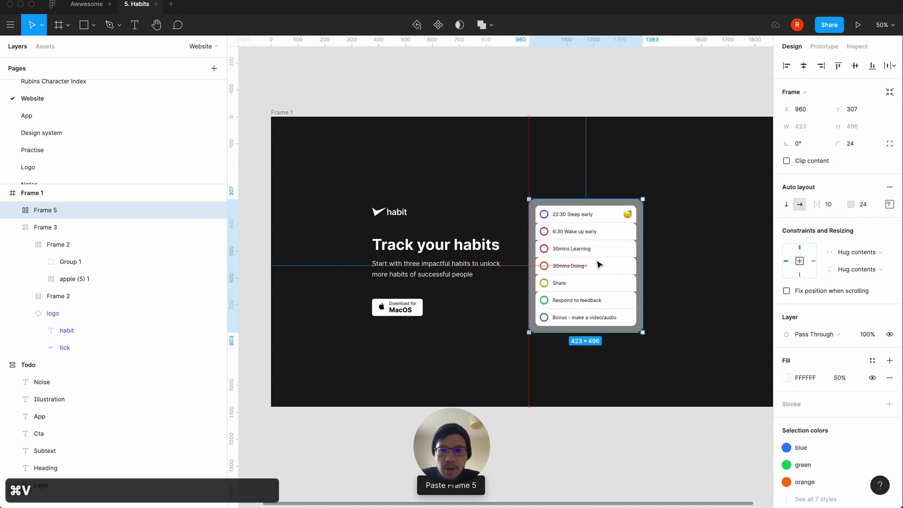
click(504, 373)
Set all corner radii of the "22:30 Sleep early" list item inside the pasted card to 0.
key(equal)
scroll(503, 372, right, 5)
click(487, 188)
double_click(496, 196)
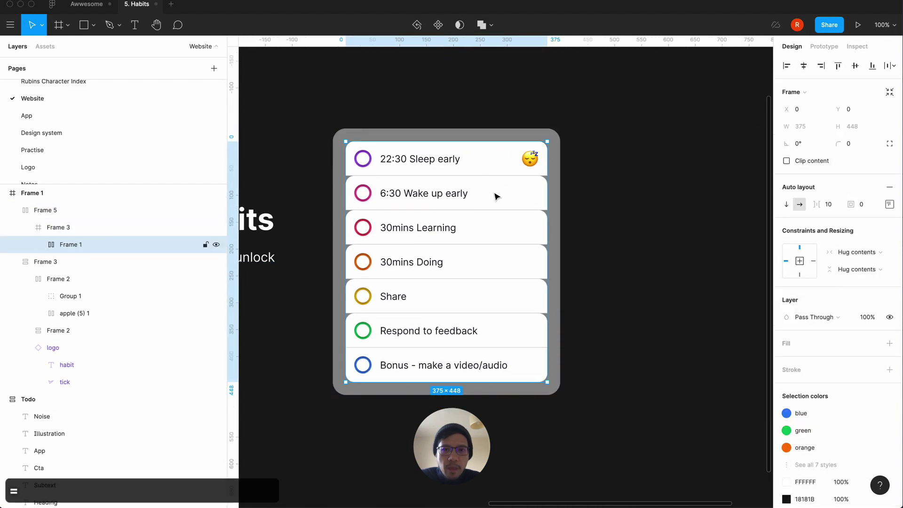
double_click(482, 169)
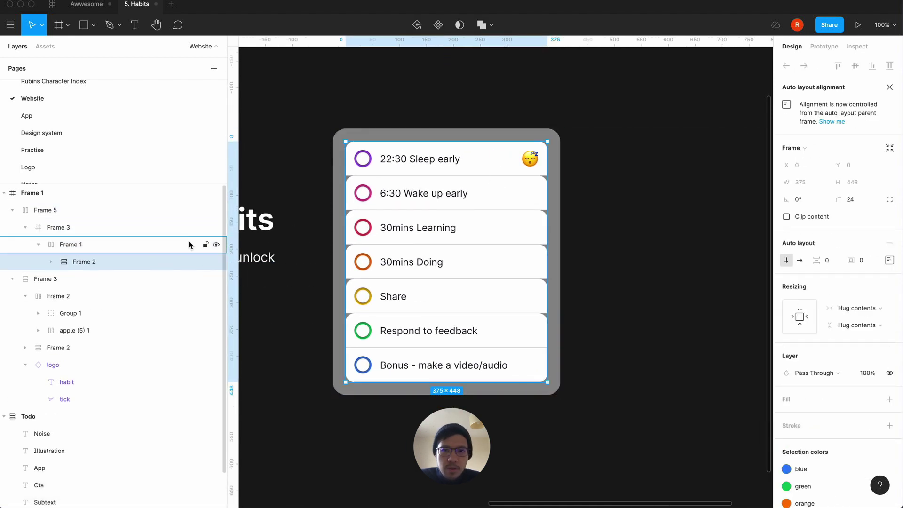
double_click(490, 164)
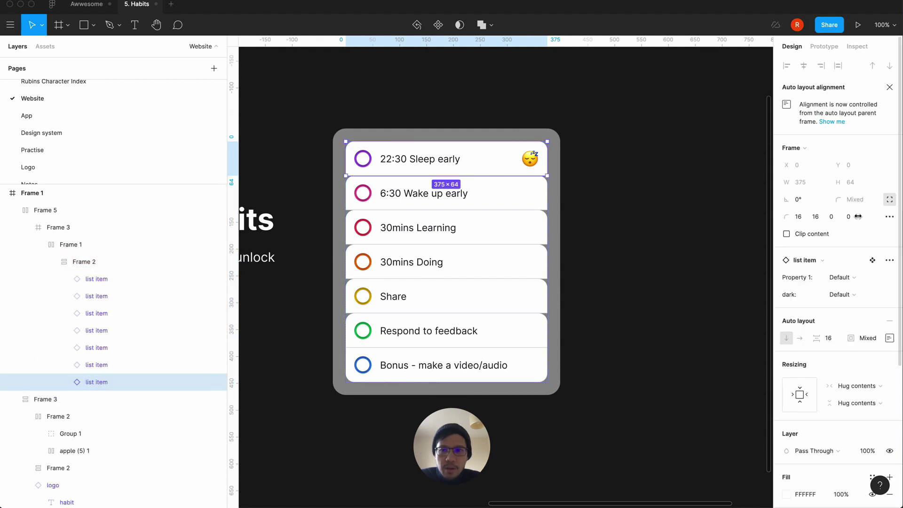
click(890, 202)
click(852, 200)
text(0)
key(Return)
Set all corner radii of the "6:30 Wake up early" list item to 0.
click(502, 202)
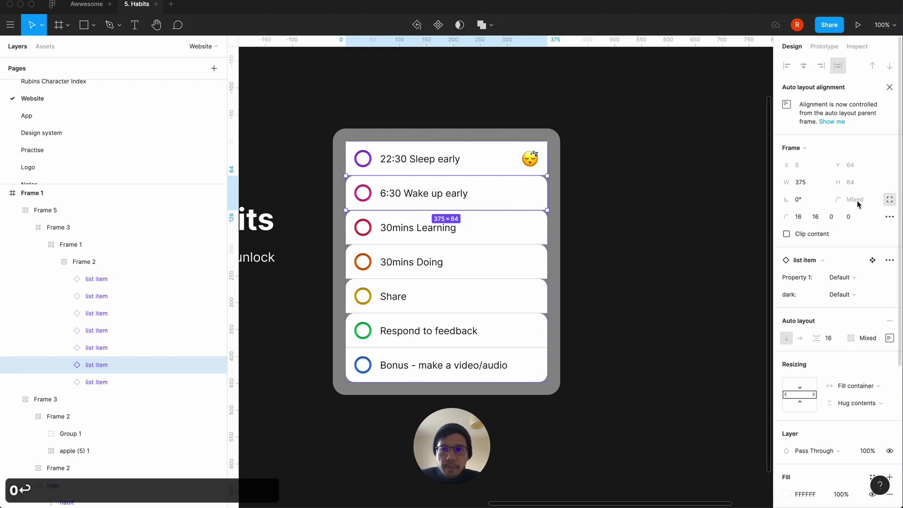
click(889, 199)
click(851, 199)
text(0)
key(Return)
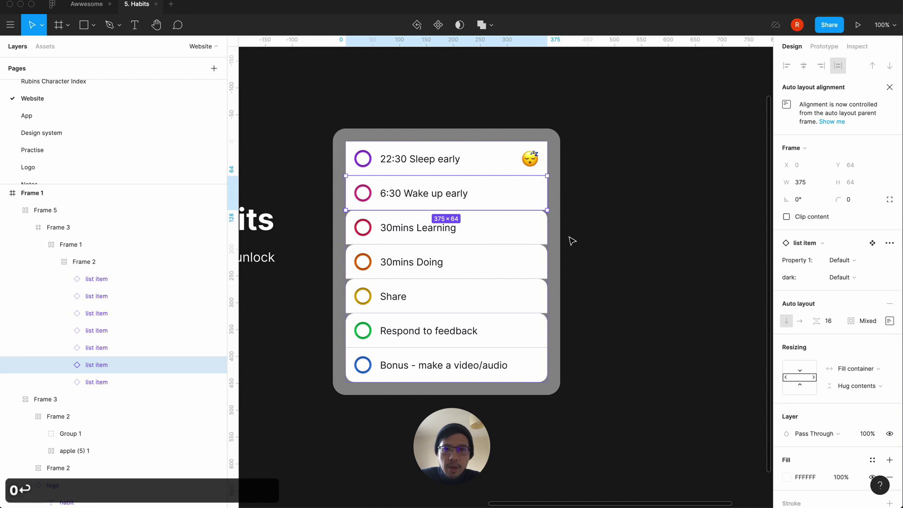
Set all corner radii of the "30mins Learning" list item to 0.
click(534, 233)
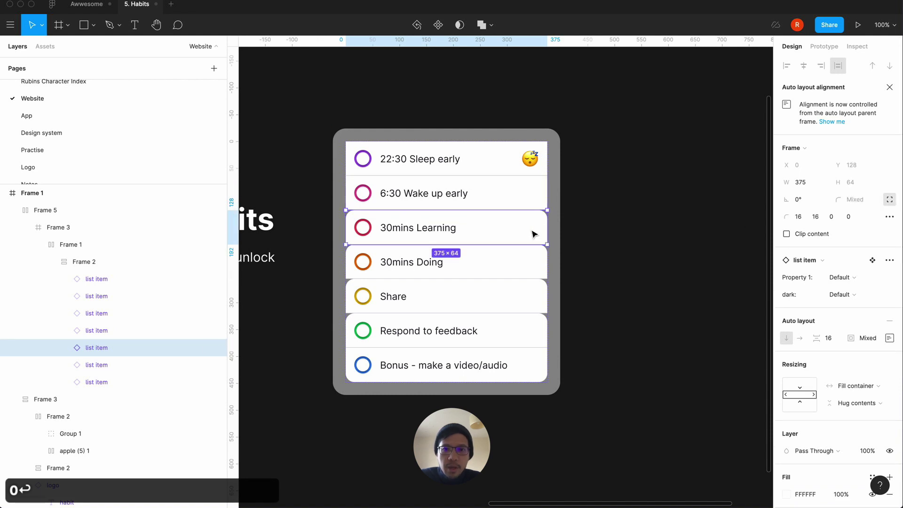
click(889, 202)
click(851, 199)
text(0)
key(Return)
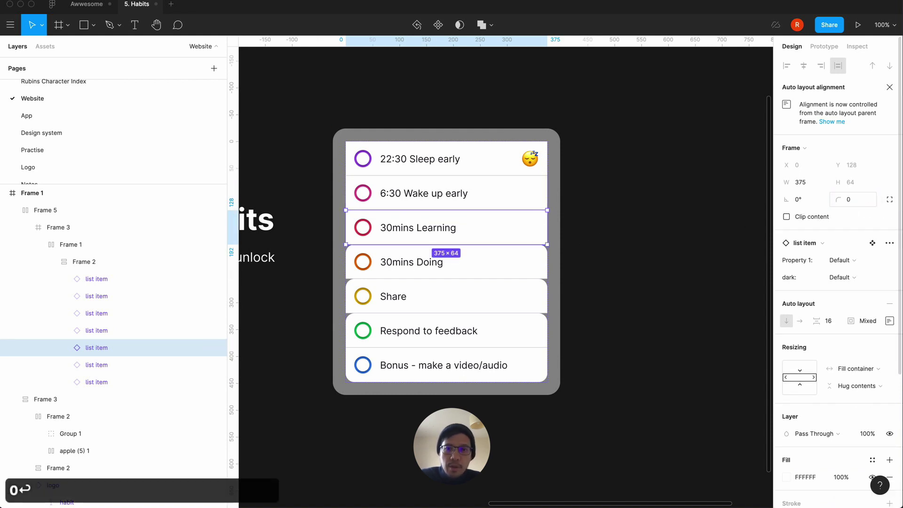
Set all corner radii of the "30mins Doing" list item to 0.
click(477, 267)
click(889, 199)
click(854, 199)
text(0)
key(Return)
Set all corner radii of the "Share" list item to 0.
click(503, 300)
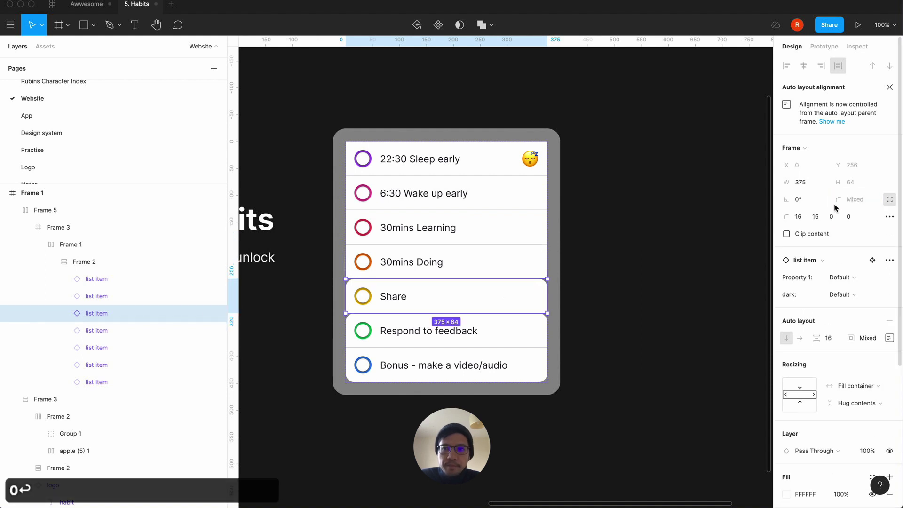
click(889, 200)
click(854, 200)
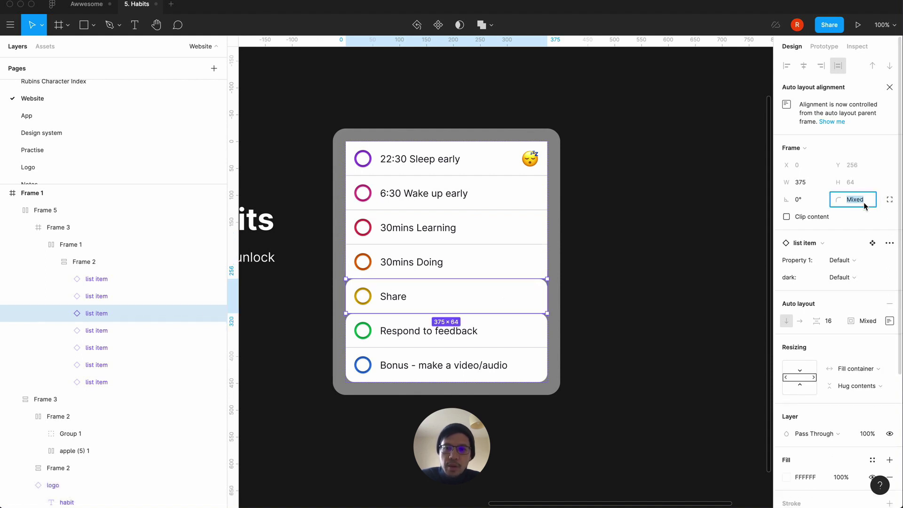
text(0)
key(Return)
Set all corner radii of the "Respond to feedback" list item to 0.
click(486, 328)
click(889, 199)
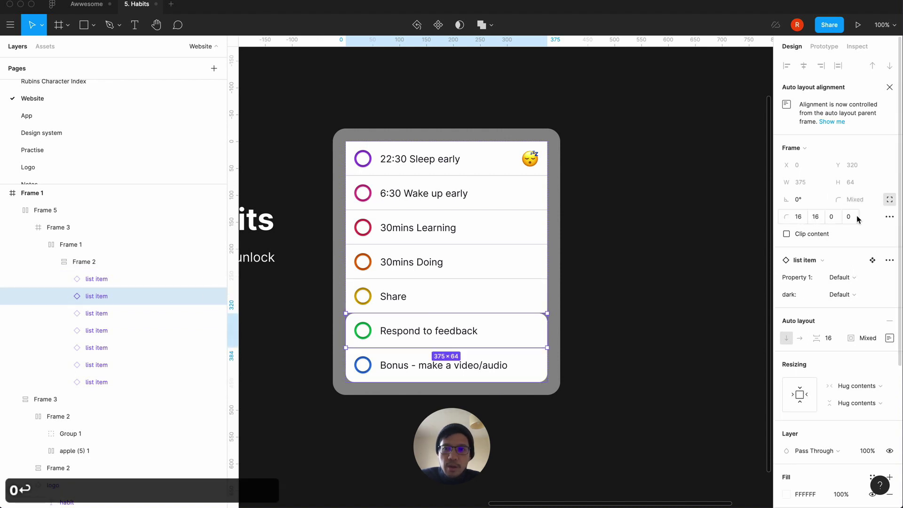
click(893, 201)
click(861, 199)
text(0)
key(Return)
Set all corner radii of the "Bonus - make a video/audio" list item to 0.
click(514, 375)
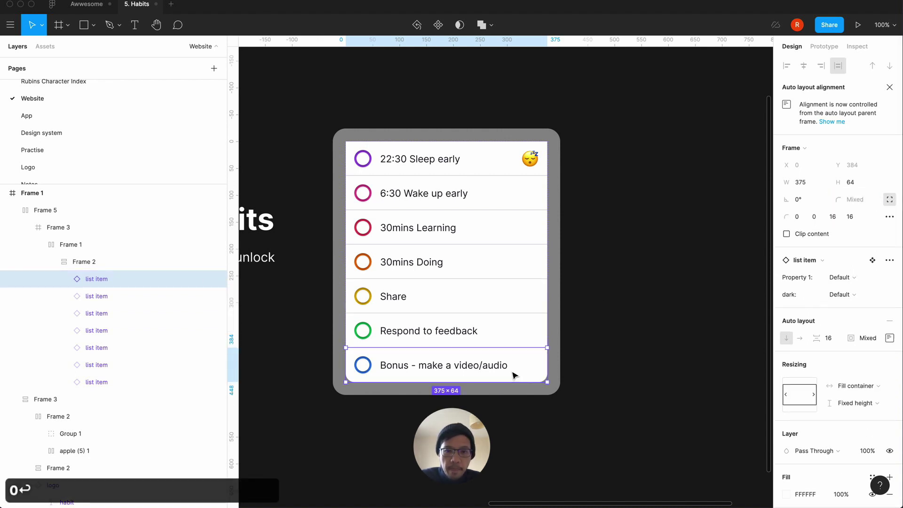
click(889, 199)
click(855, 203)
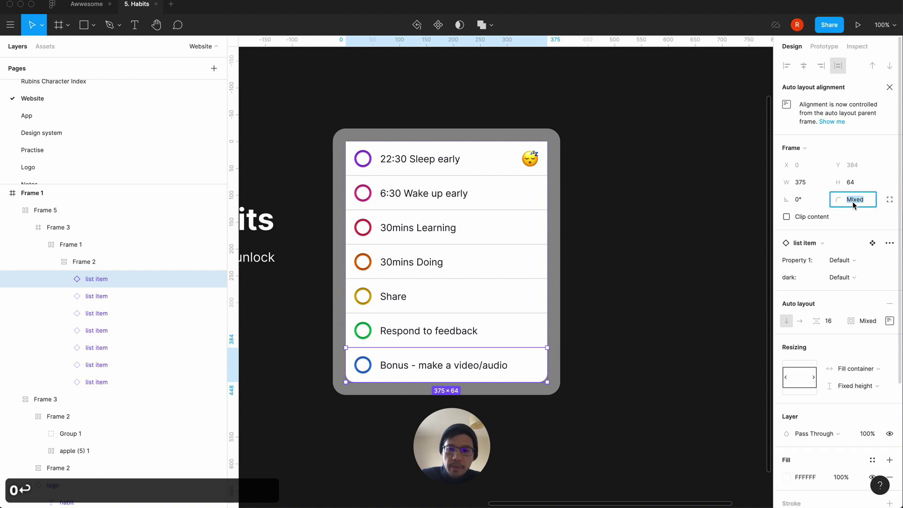
click(660, 337)
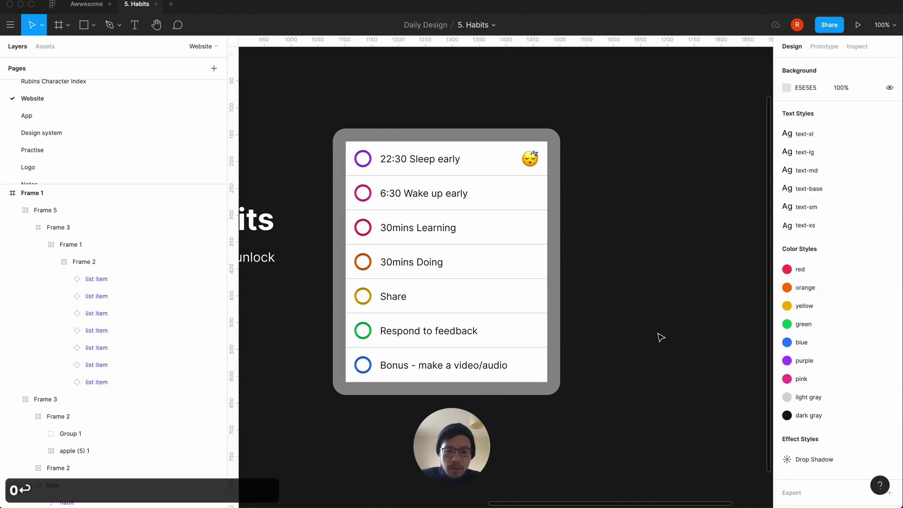
Move the habit list card further away from the heading text block.
key(minus)
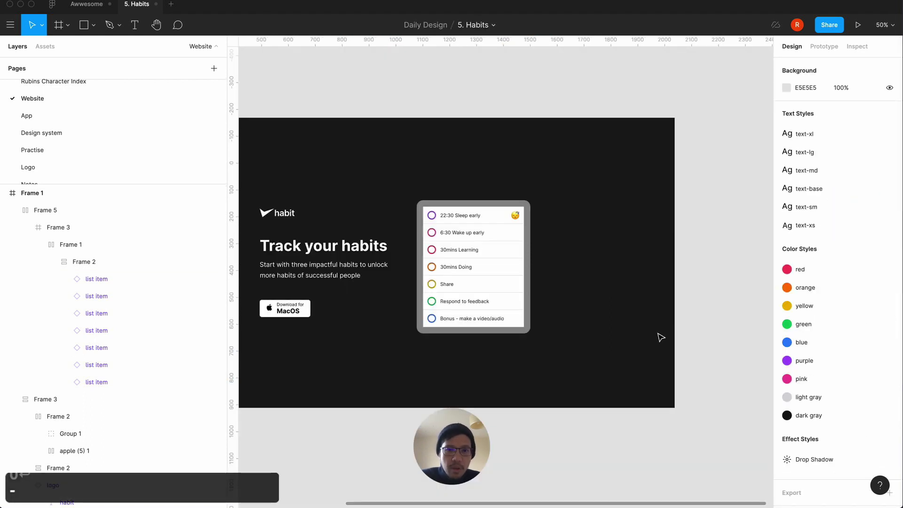
click(475, 336)
click(443, 393)
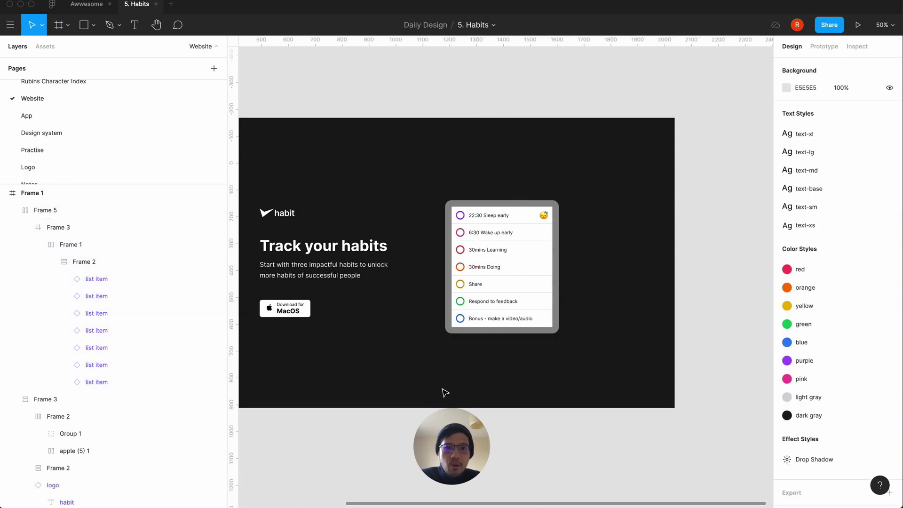
Remove the white fill from the "Bonus - make a video/audio" list item in the habit card.
scroll(445, 393, left, 5)
scroll(444, 392, down, 1)
scroll(444, 393, right, 3)
click(511, 308)
key(equal)
double_click(554, 314)
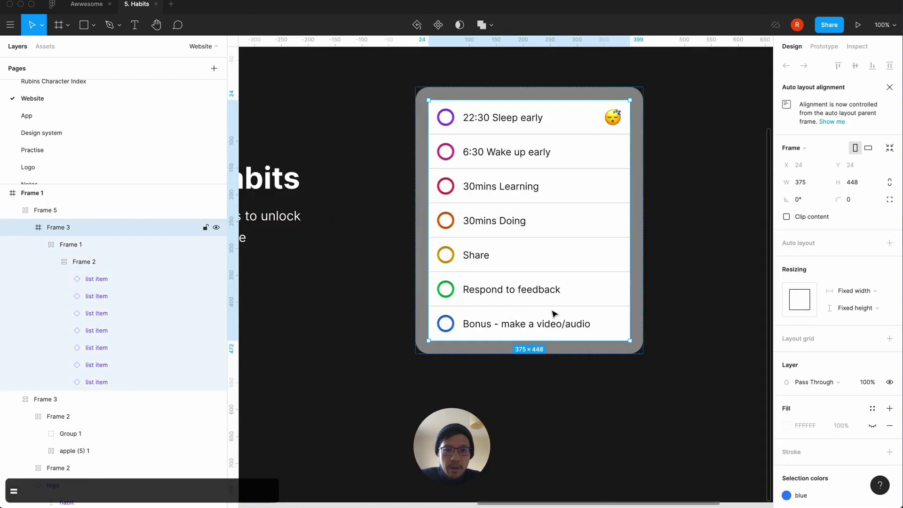
click(88, 279)
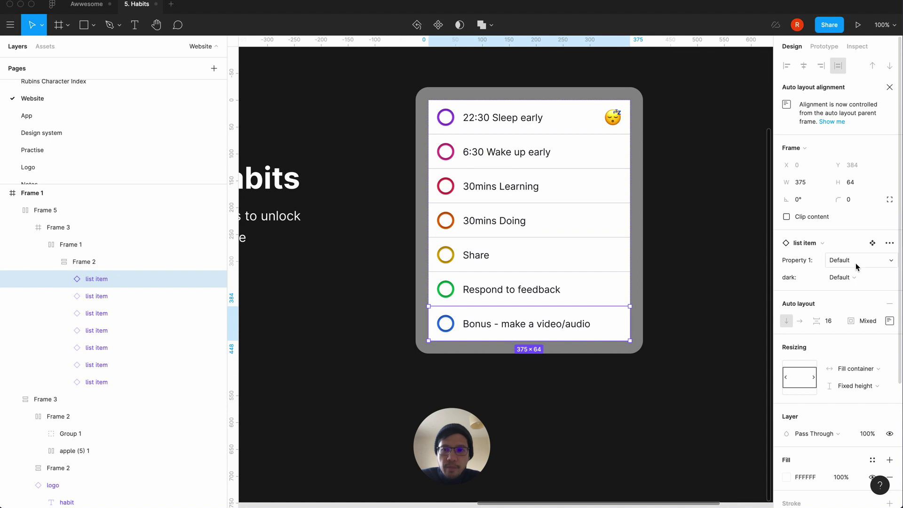
scroll(854, 350, down, 5)
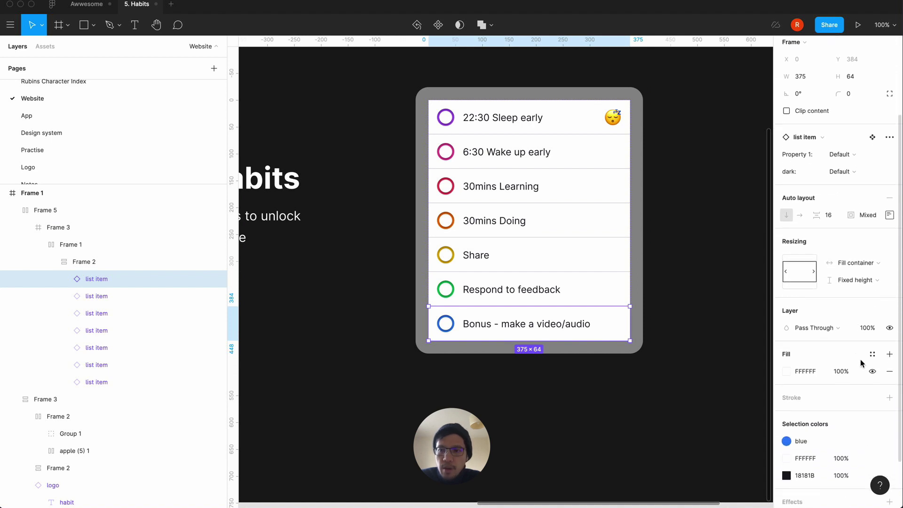
click(889, 371)
Remove the white fill from the other six list items, from "Respond to feedback" up to "22:30 Sleep early".
click(584, 300)
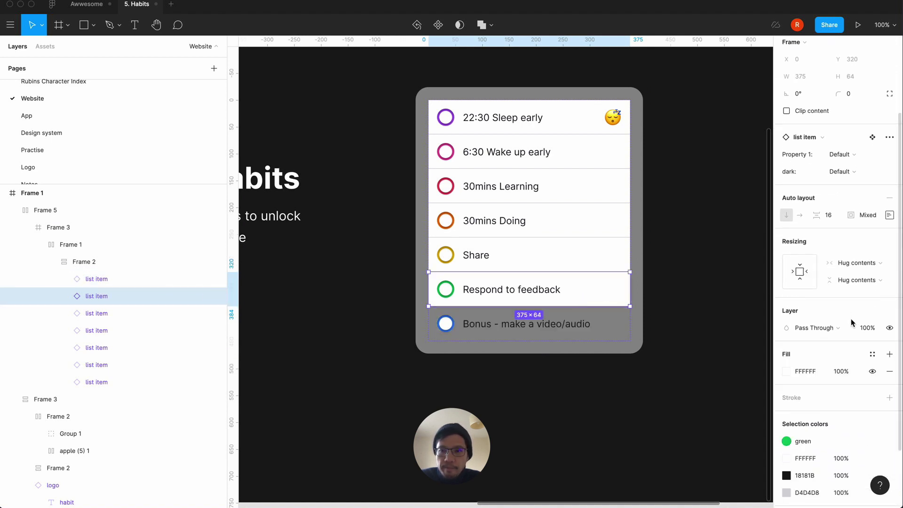
click(889, 371)
click(596, 254)
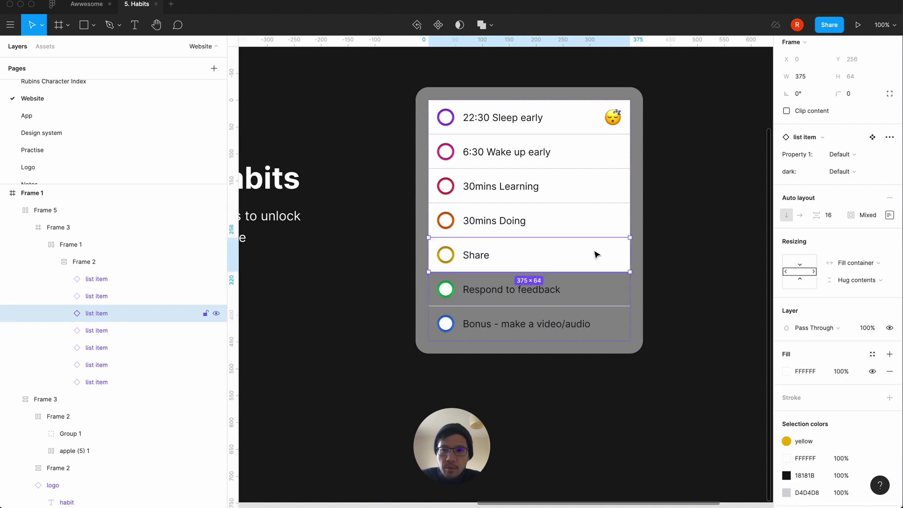
click(889, 371)
click(550, 223)
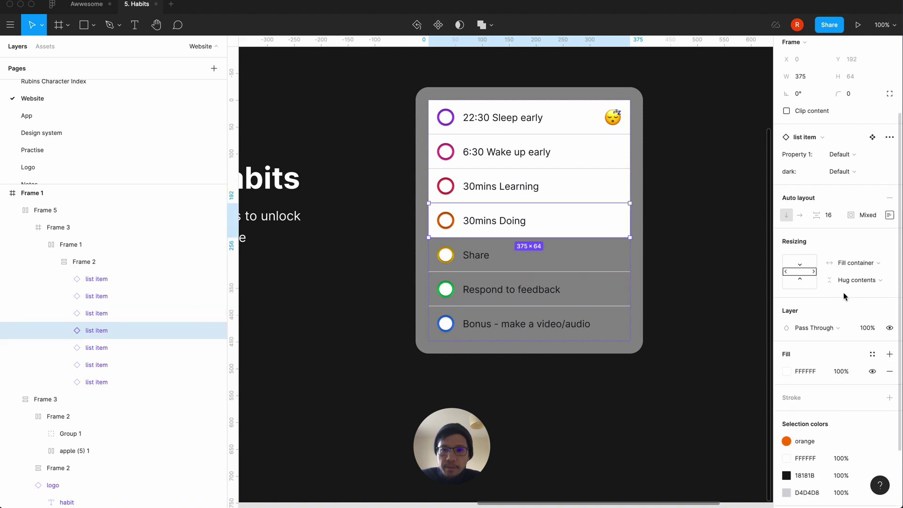
click(889, 371)
click(612, 173)
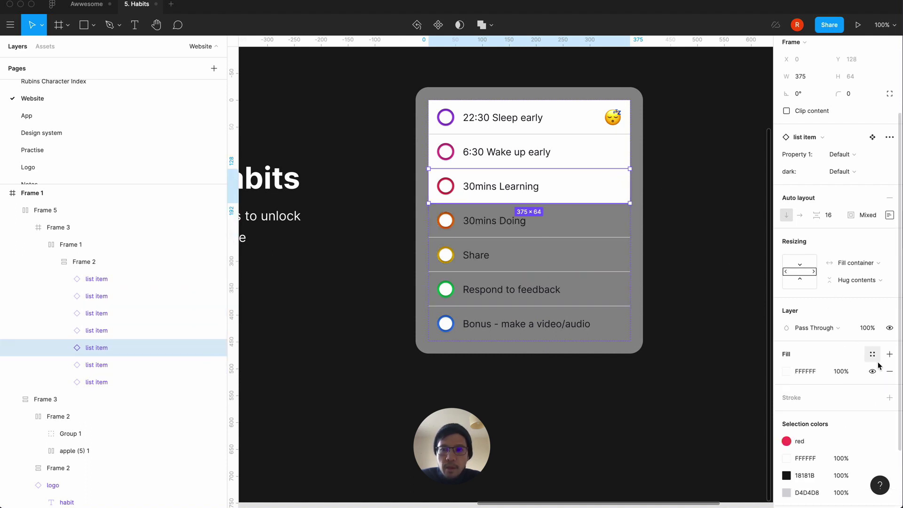
click(889, 371)
click(599, 162)
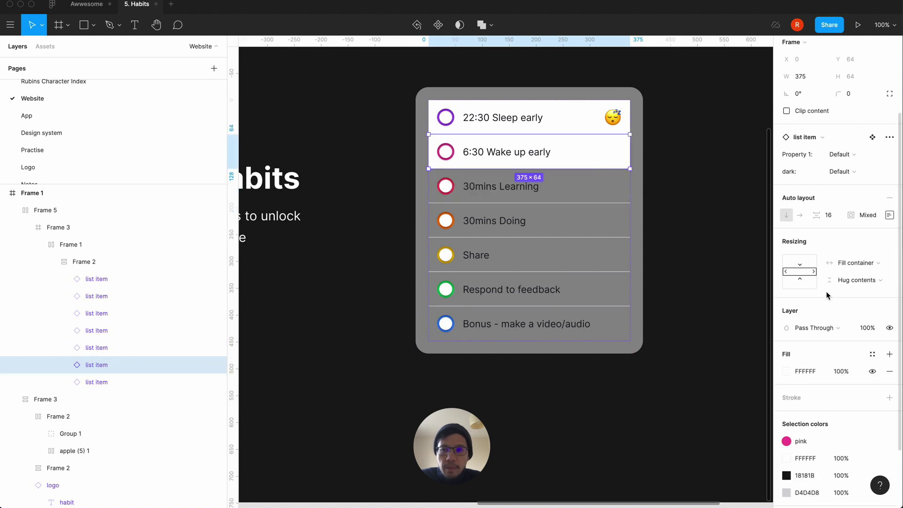
click(888, 371)
click(207, 381)
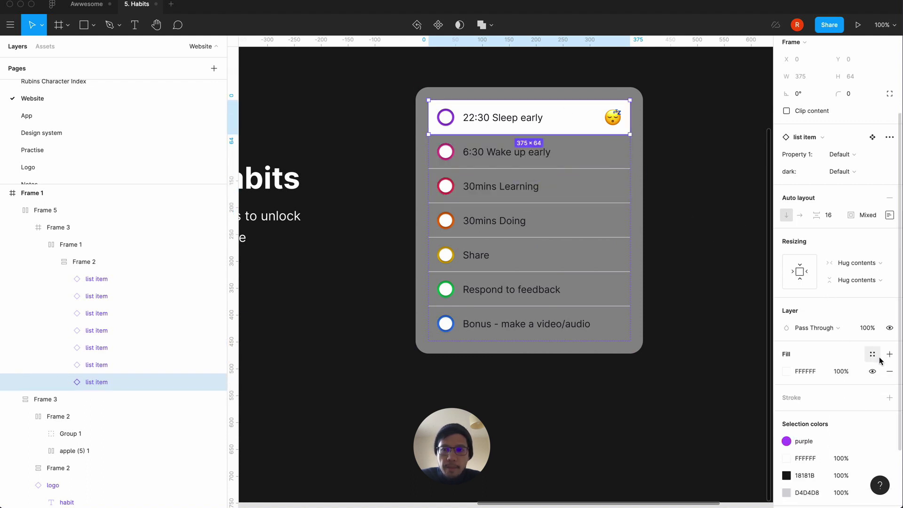
click(889, 371)
Delete the "Bonus - make a video/audio" and "Respond to feedback" list items from the habit card.
click(533, 326)
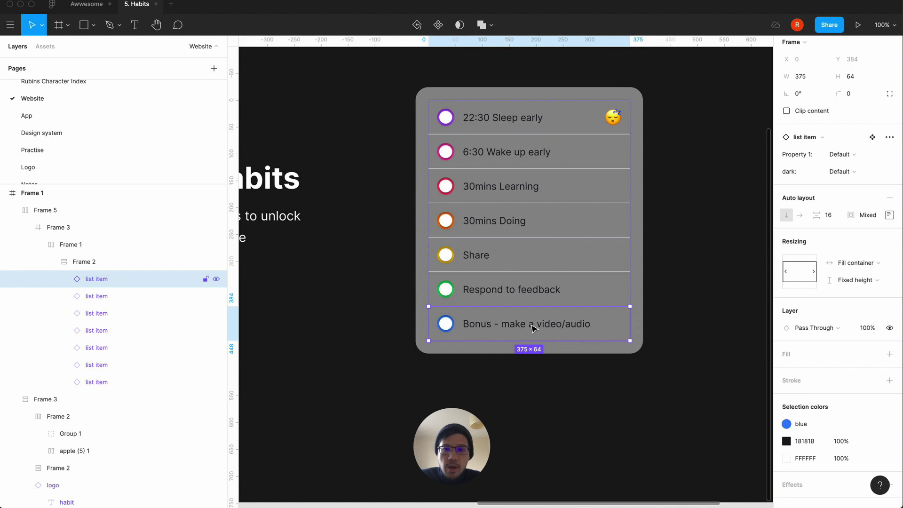
key(BackSpace)
click(572, 289)
double_click(573, 289)
double_click(575, 290)
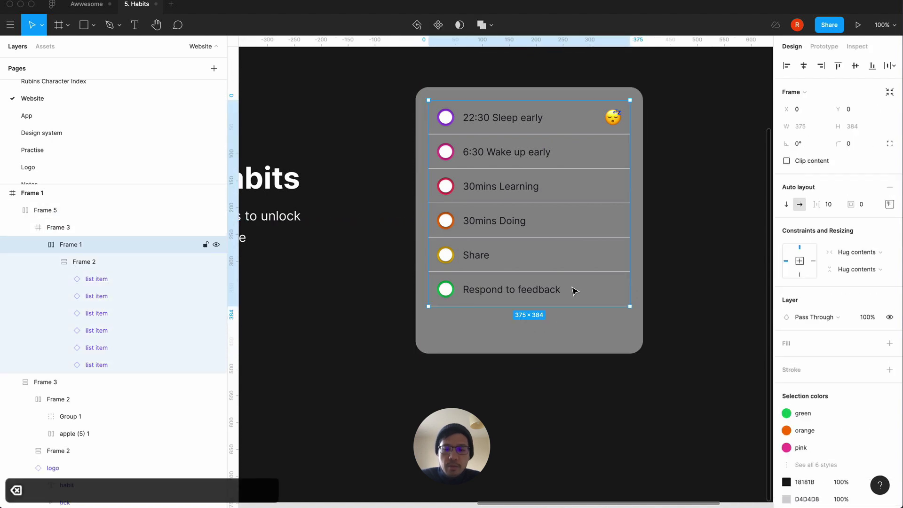
double_click(575, 290)
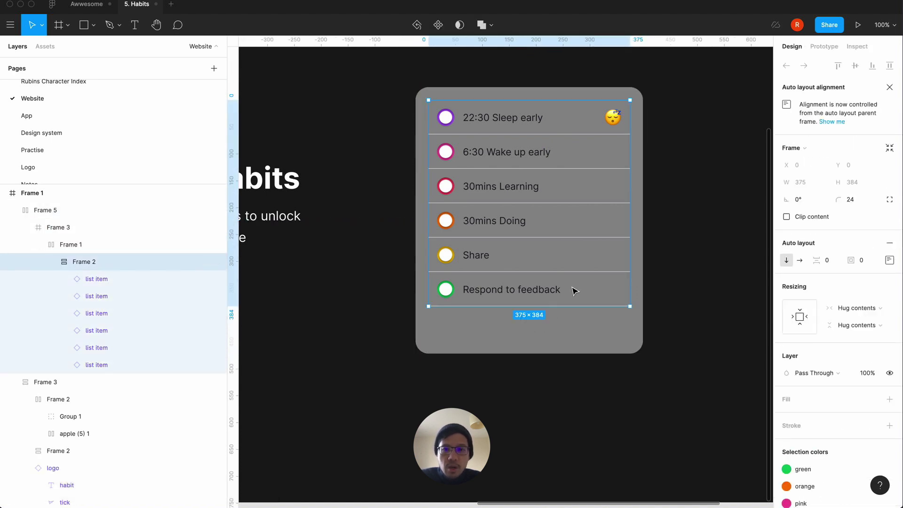
click(573, 288)
key(BackSpace)
Delete the "Share" and "30mins Doing" list items from the habit card.
double_click(522, 266)
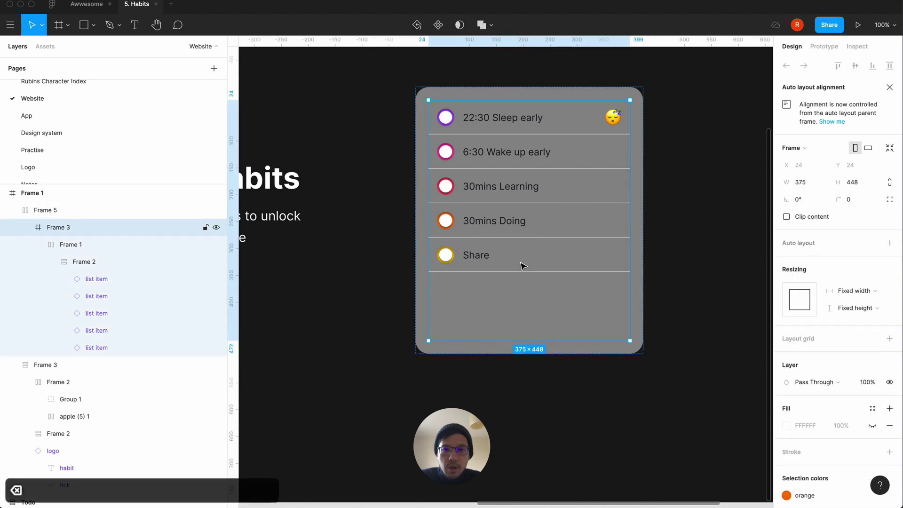
double_click(522, 266)
double_click(522, 266)
click(522, 266)
key(BackSpace)
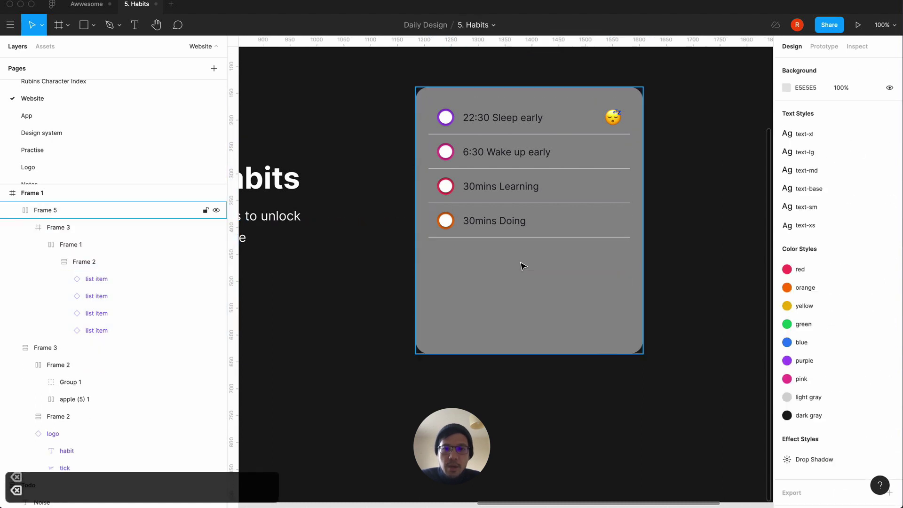
click(514, 224)
double_click(514, 225)
double_click(514, 225)
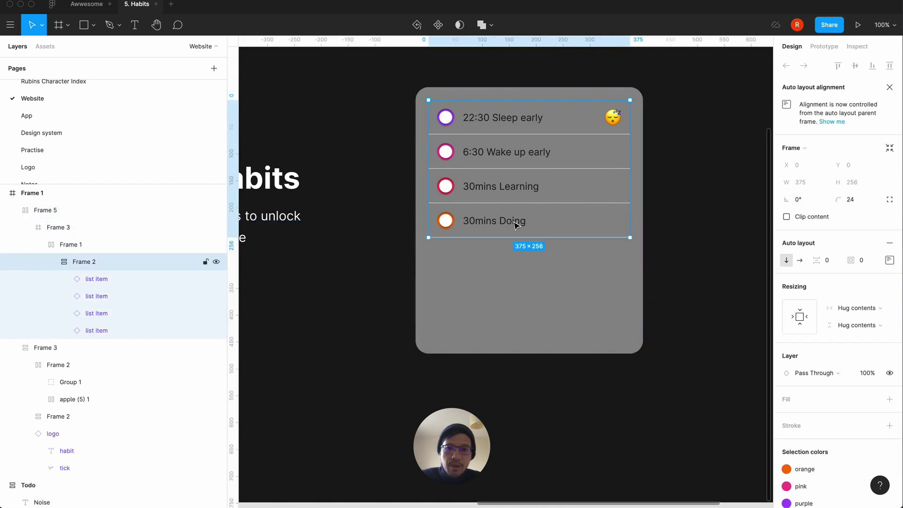
click(514, 224)
key(BackSpace)
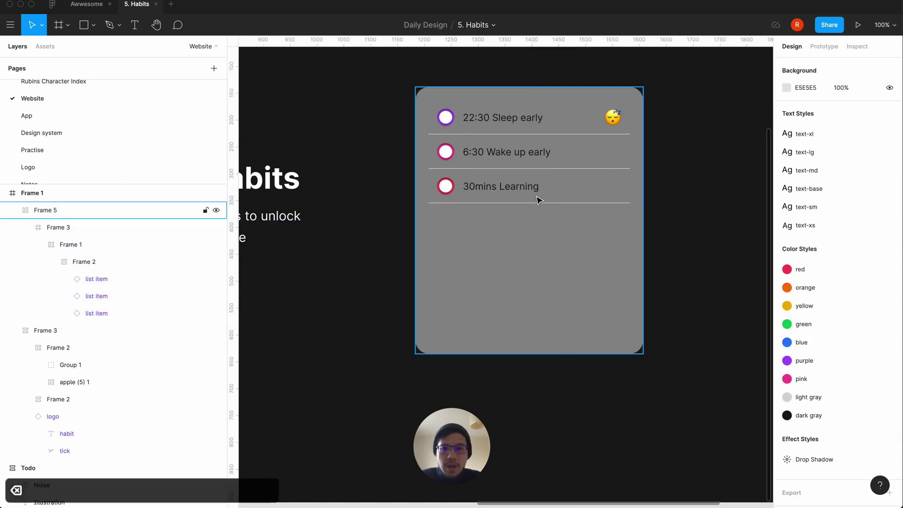
Add a white FFFFFF fill to Frame 2, the auto layout frame directly holding the three list items.
click(538, 200)
double_click(538, 200)
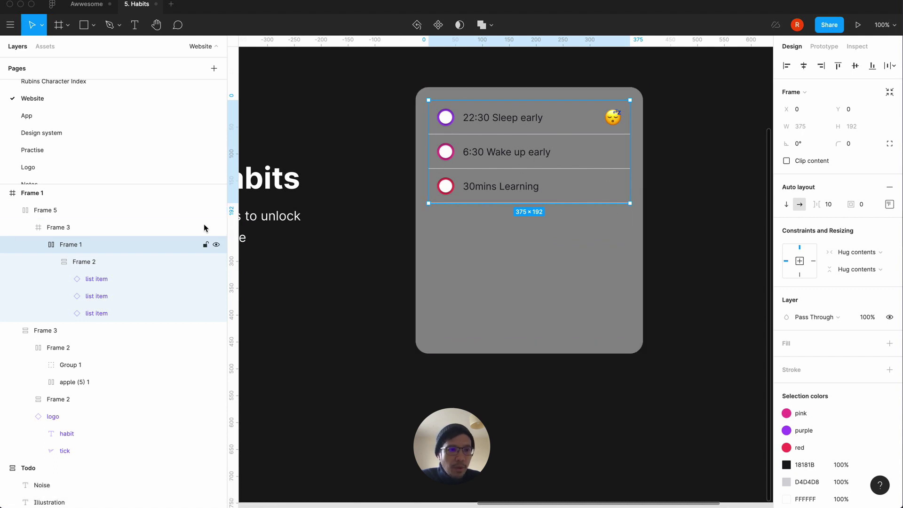
click(66, 261)
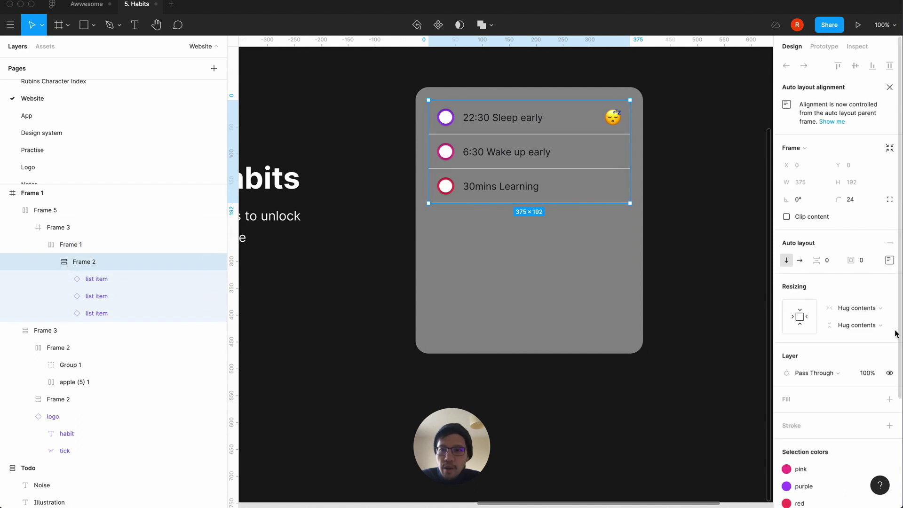
click(893, 399)
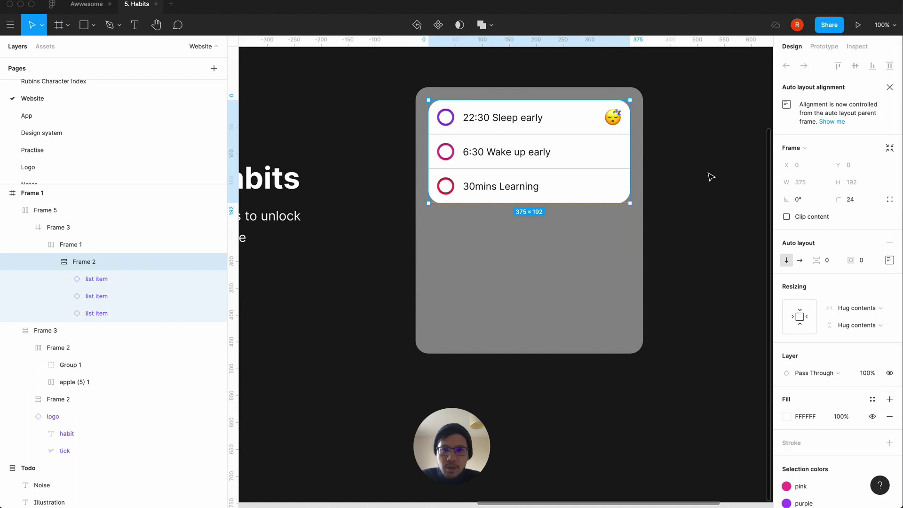
click(663, 183)
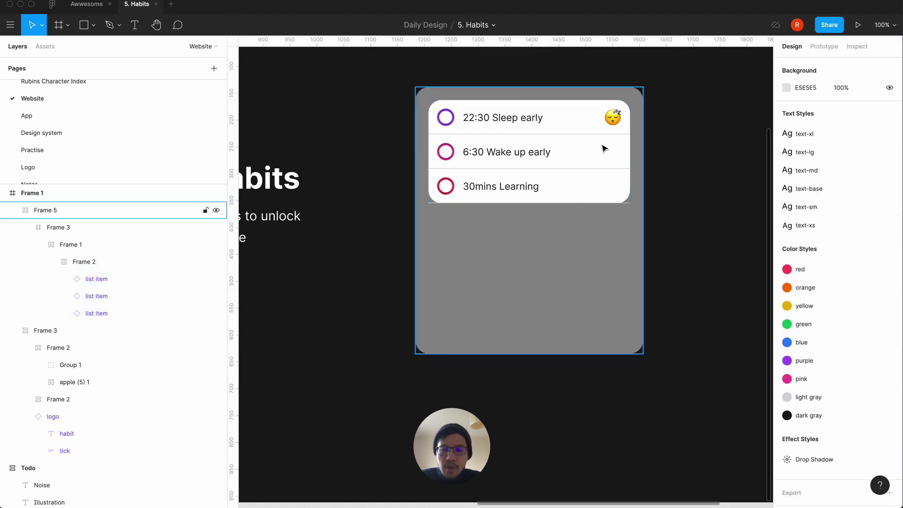
Set the corner radius of Frame 2 around the three list items to 16.
click(626, 136)
click(625, 136)
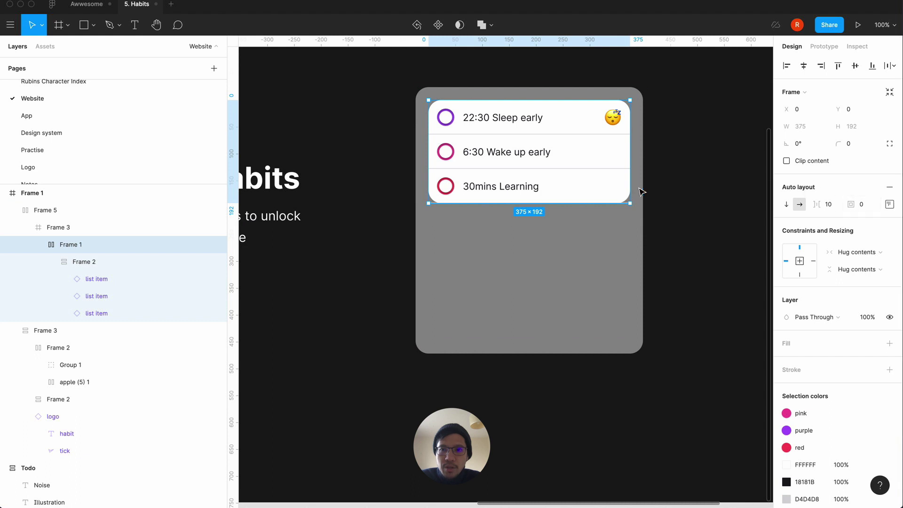
click(90, 262)
click(860, 201)
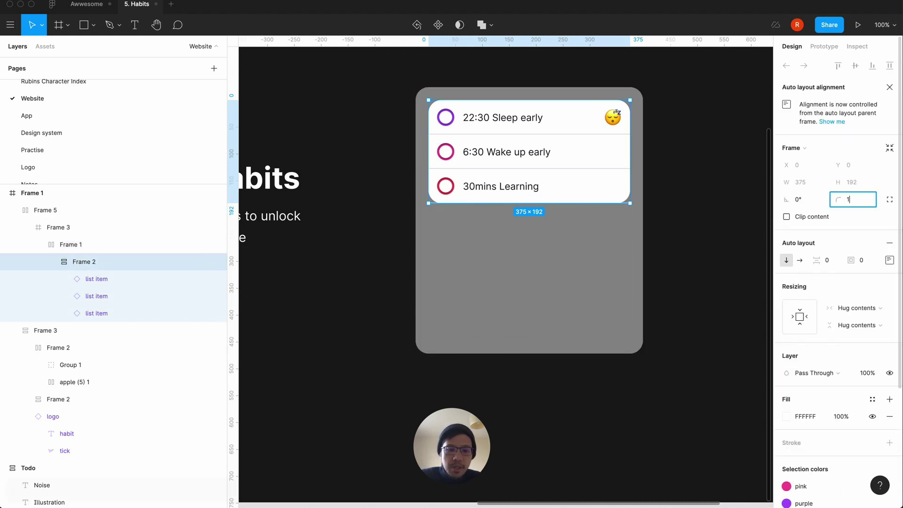
text(16)
key(Return)
click(732, 239)
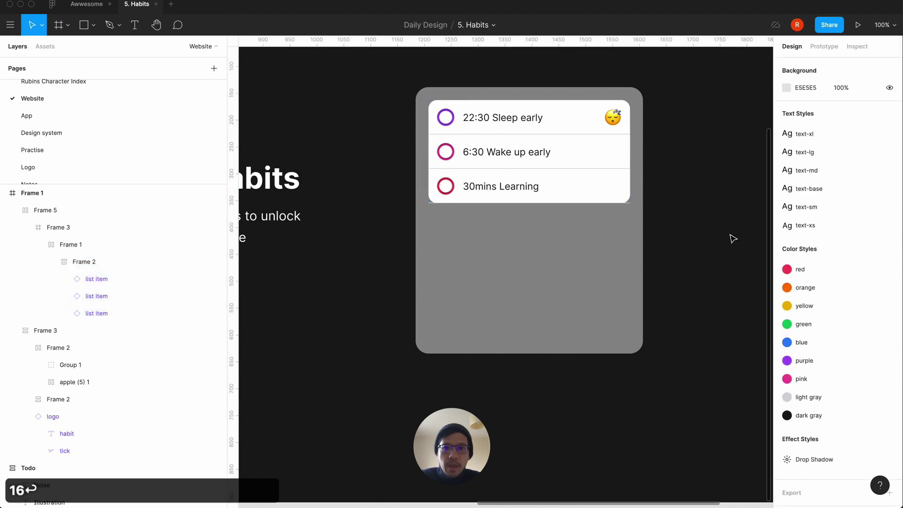
Try hiding the divider line inside the "22:30 Sleep early" list item, and undo it.
click(622, 202)
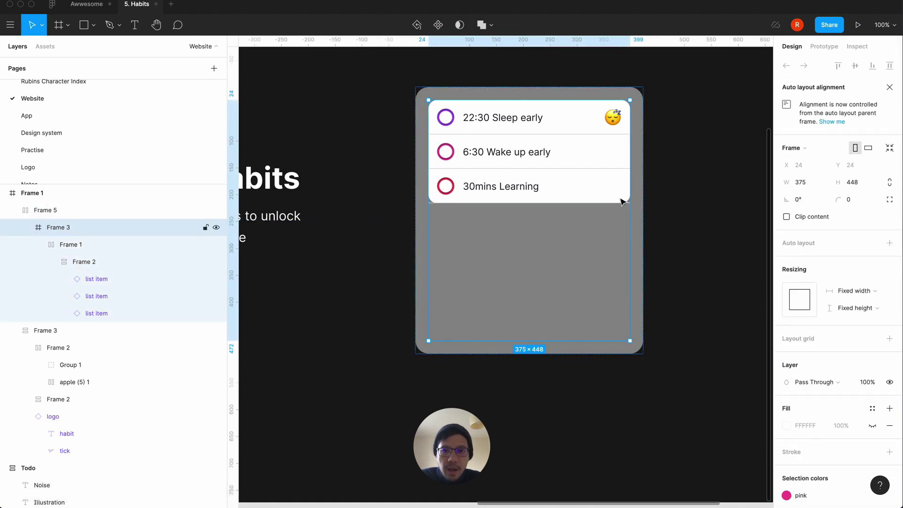
double_click(621, 202)
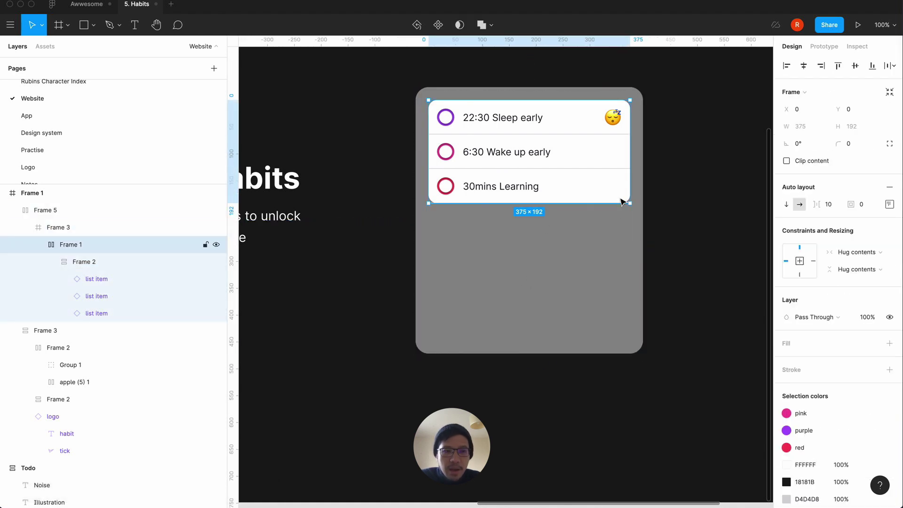
click(64, 313)
click(100, 331)
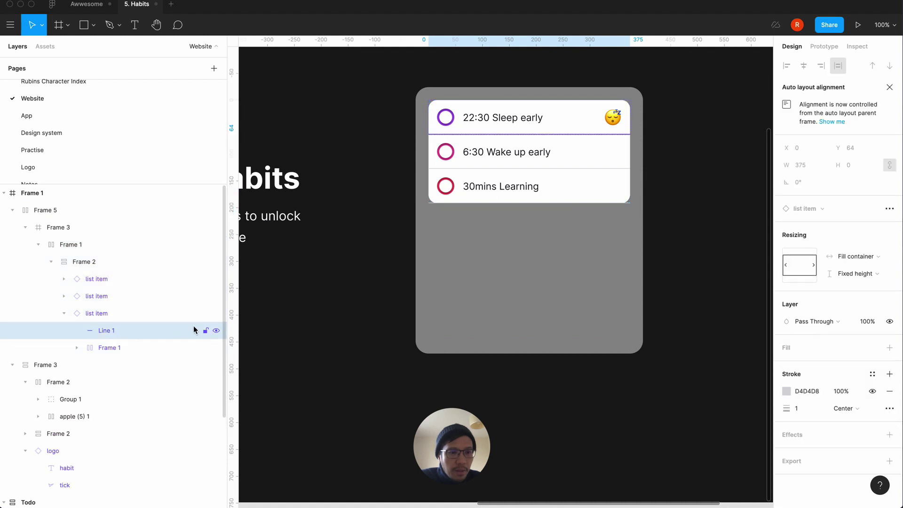
click(216, 330)
key(super+z)
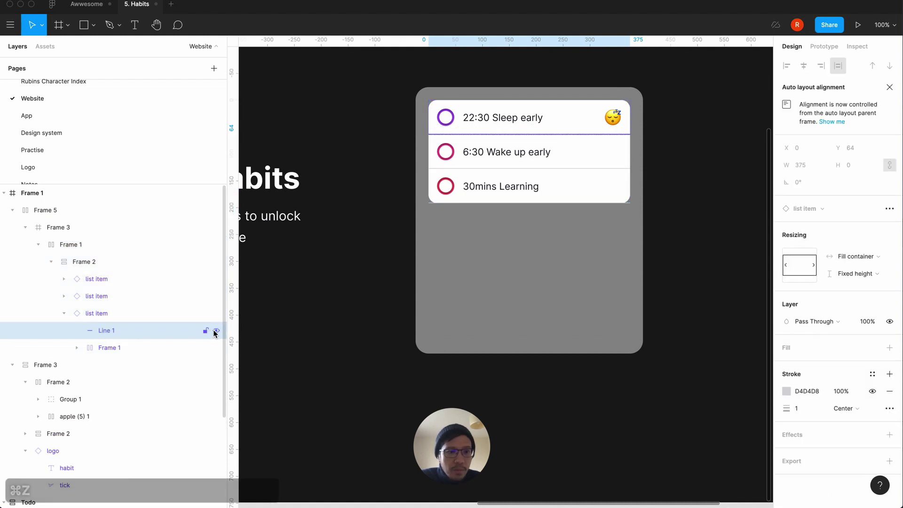
Try hiding the divider line inside the "30mins Learning" list item, and show it again.
click(64, 279)
click(216, 296)
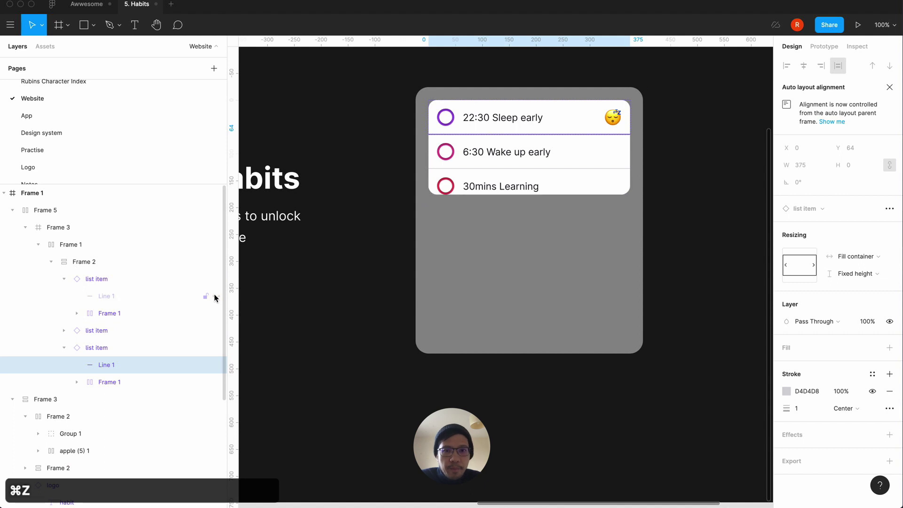
click(216, 296)
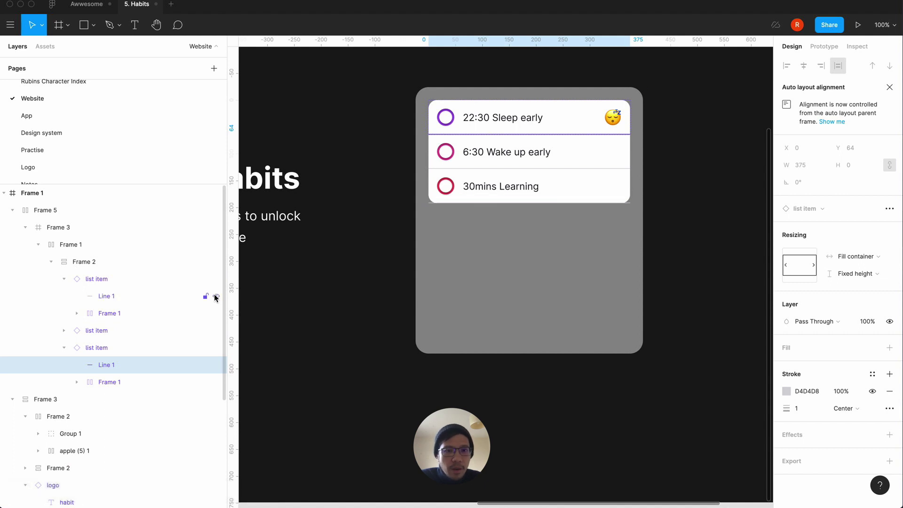
Give the "30mins Learning" list item a fixed height and hide its Line 1 divider.
click(114, 280)
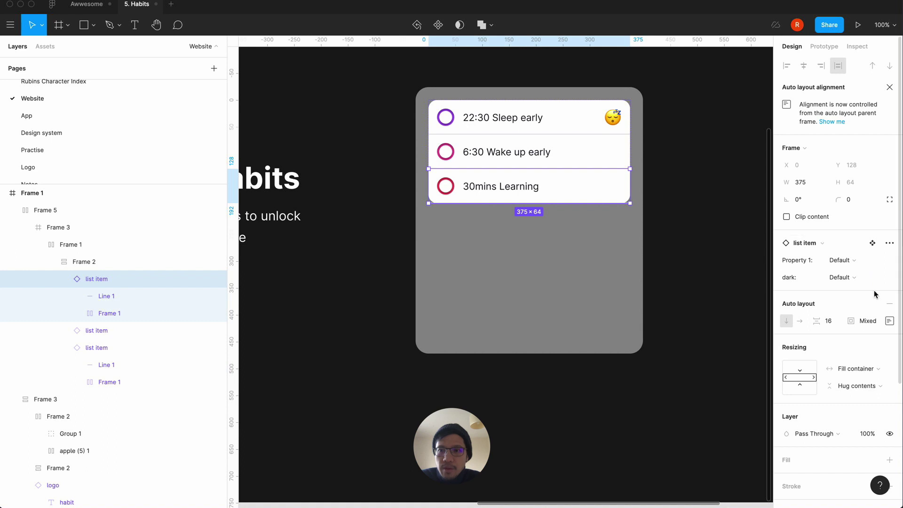
click(867, 386)
click(865, 376)
click(100, 297)
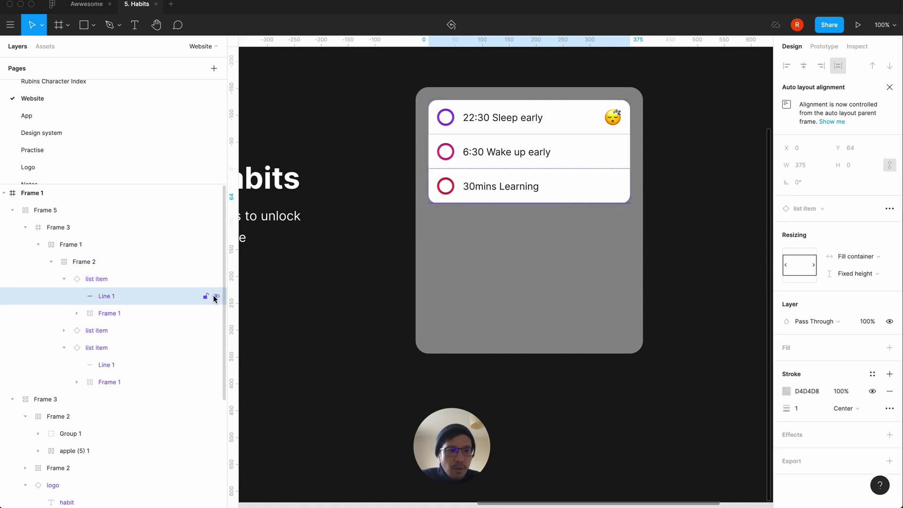
click(215, 296)
Vertically centre the contents of the "30mins Learning" list item through its auto layout alignment.
click(542, 202)
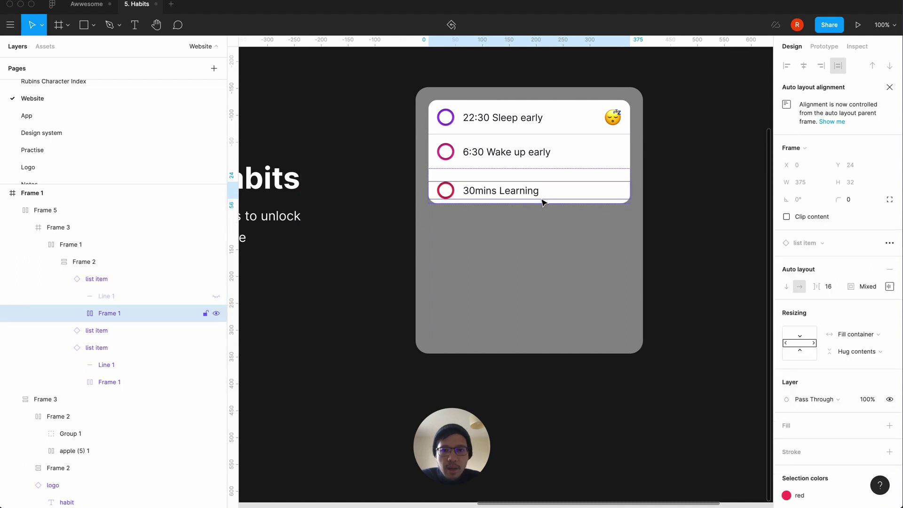
click(596, 175)
click(888, 321)
click(841, 361)
click(624, 439)
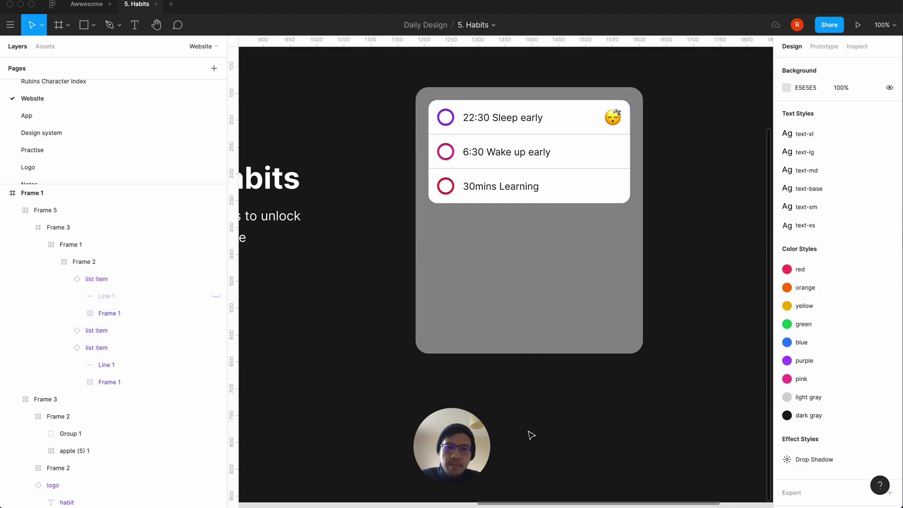
Resize Frame 3 inside the grey habit card to fit its three-item list.
scroll(531, 435, left, 2)
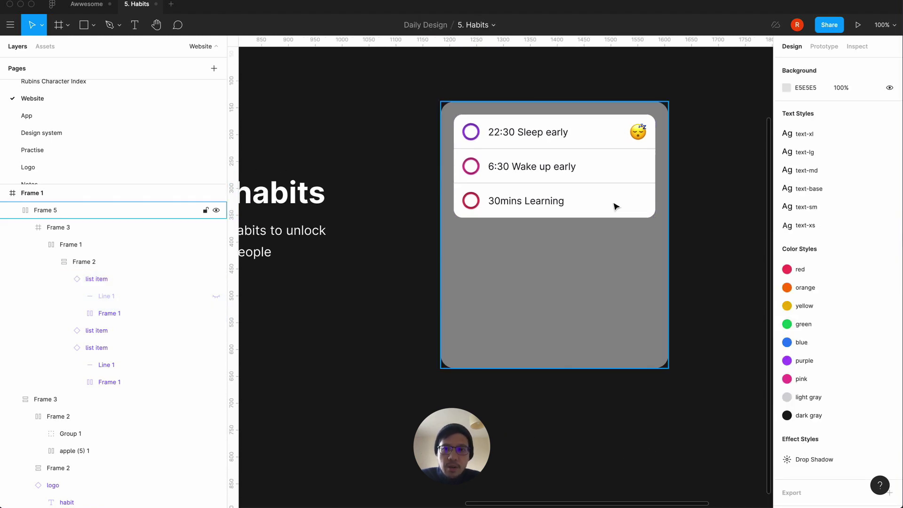
click(620, 310)
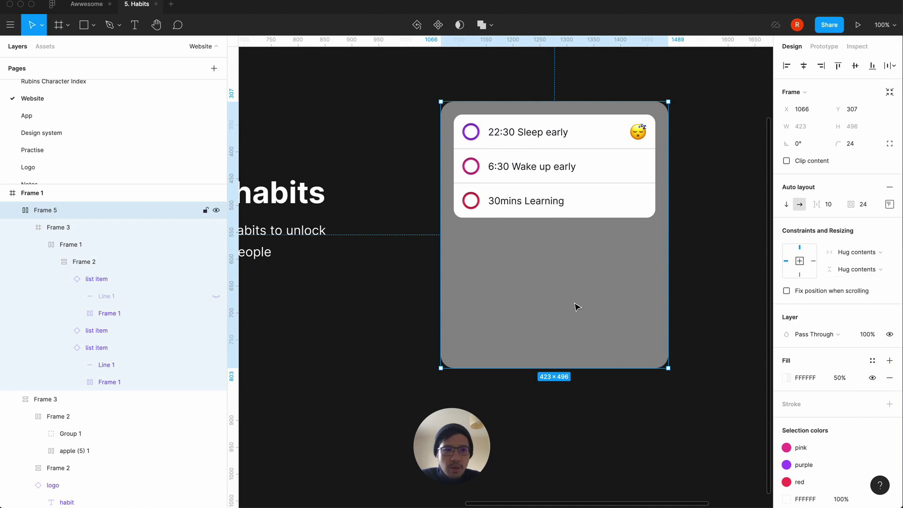
click(76, 245)
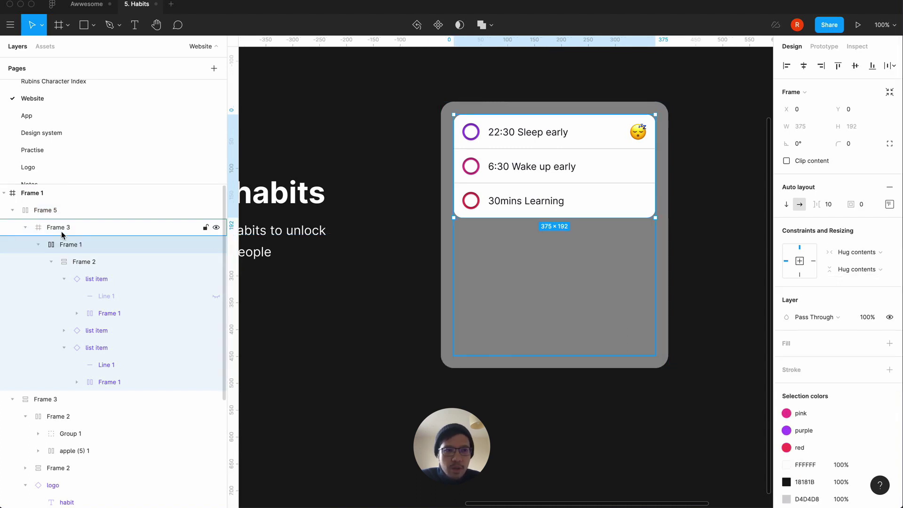
click(62, 229)
click(889, 150)
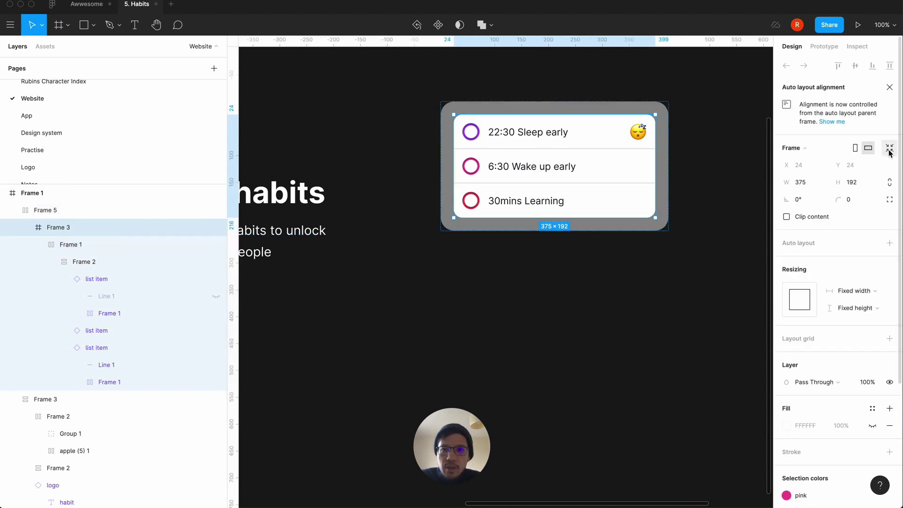
click(634, 340)
Move the habit card down on the landing page to about X 1070, Y 446.
drag(470, 115, 477, 191)
click(476, 118)
key(minus)
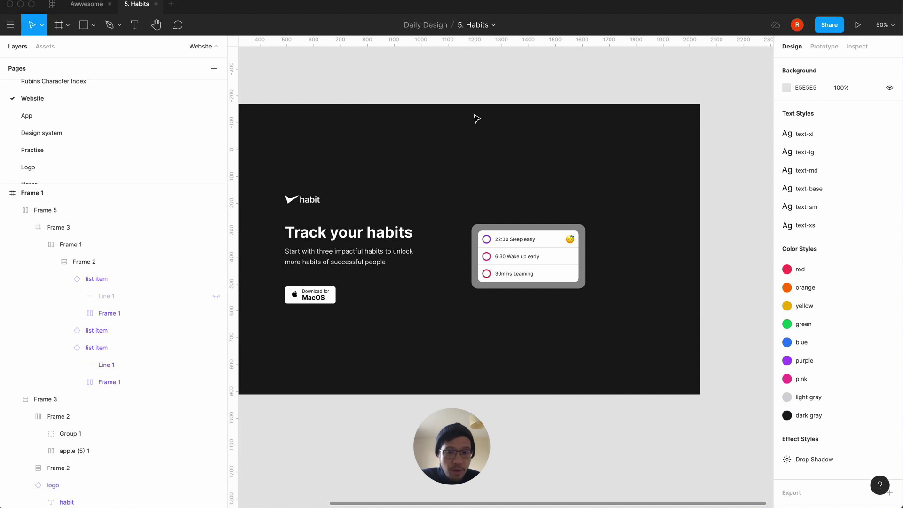
key(equal)
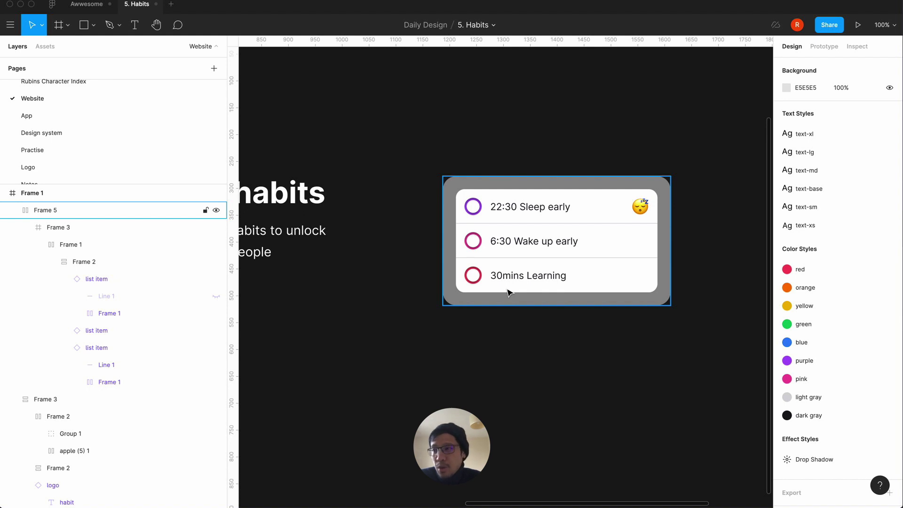
Align the habit card to the vertical centre of the landing page frame.
key(minus)
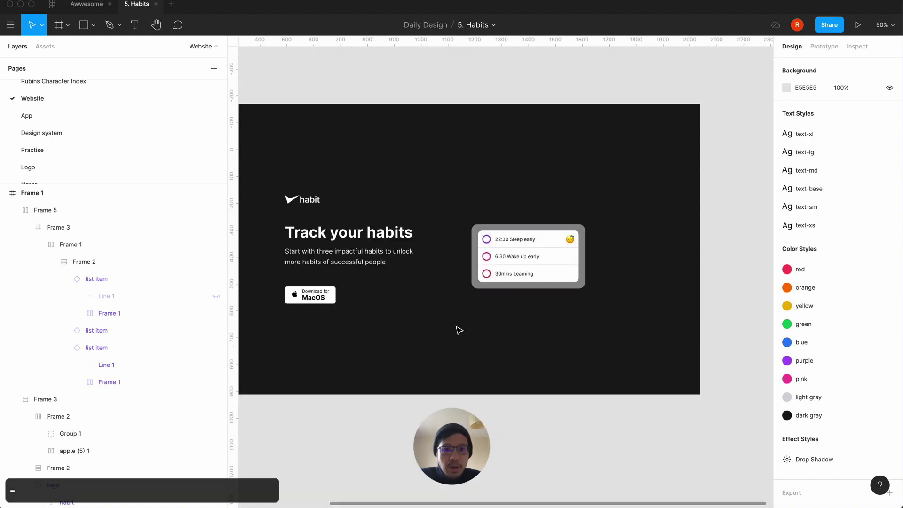
scroll(458, 328, left, 3)
scroll(558, 325, left, 1)
scroll(558, 325, right, 3)
click(546, 289)
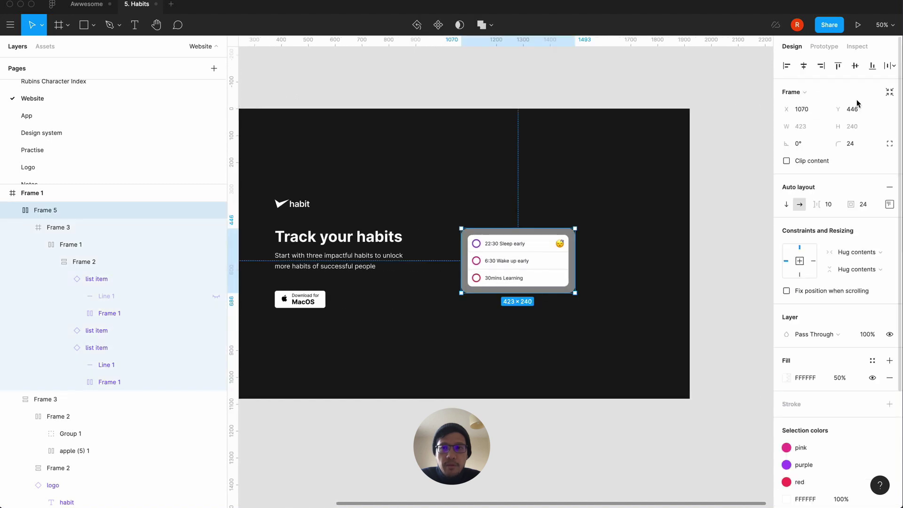
click(854, 69)
click(576, 341)
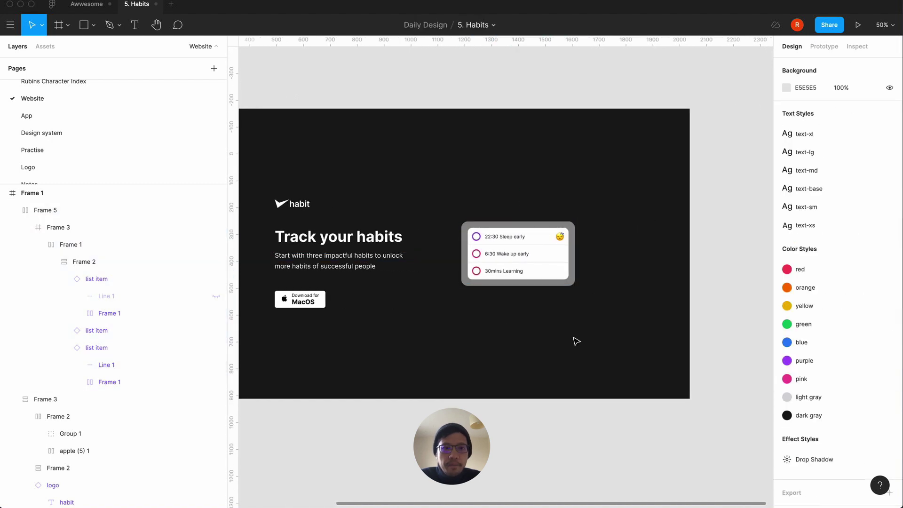
click(383, 274)
click(506, 323)
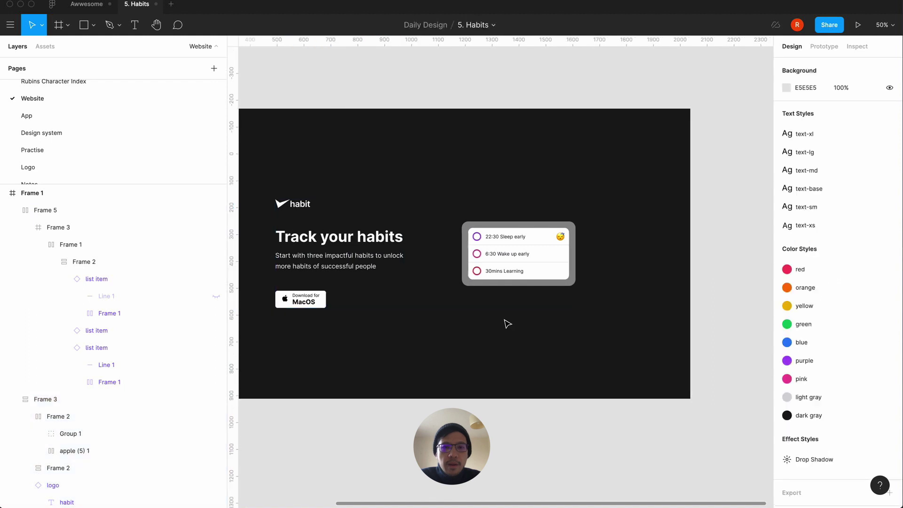
Switch to Finder, open the Downloads folder and preview the Unsplash JPG of the purple starry sky.
scroll(506, 322, left, 5)
scroll(507, 323, left, 2)
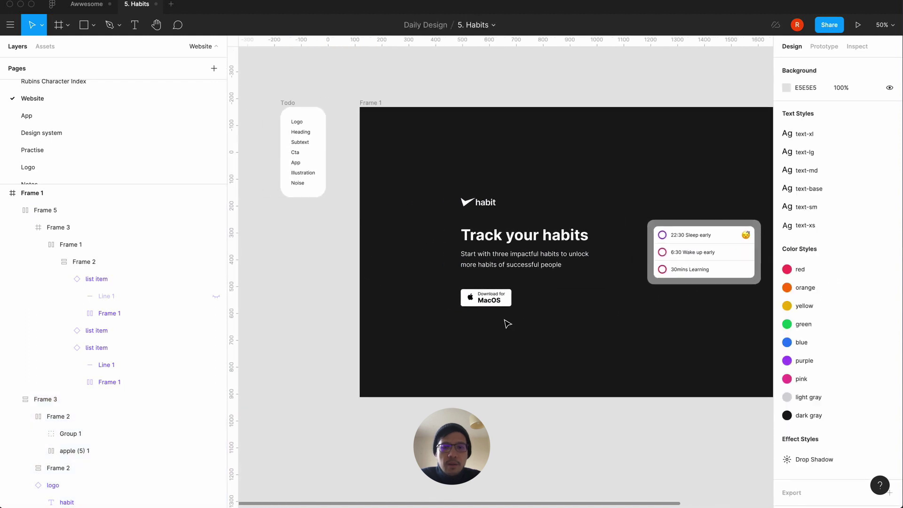
scroll(507, 323, right, 4)
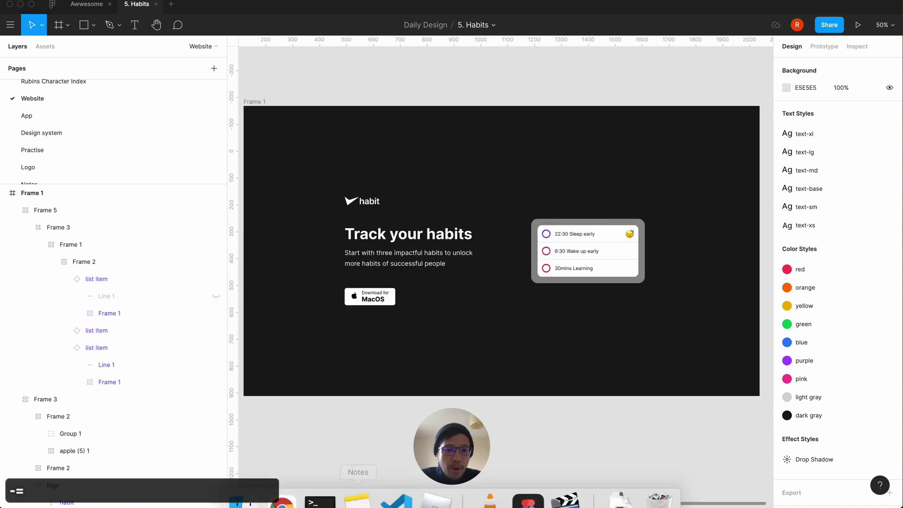
click(258, 490)
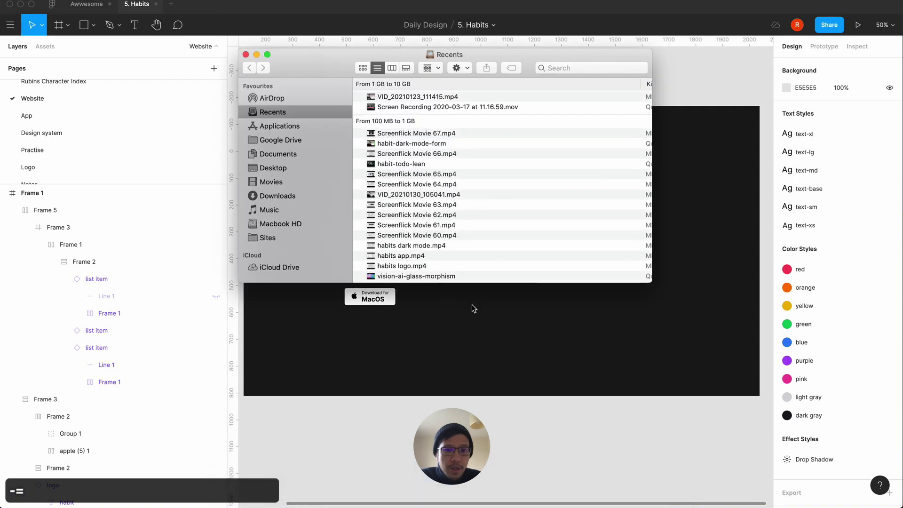
click(282, 196)
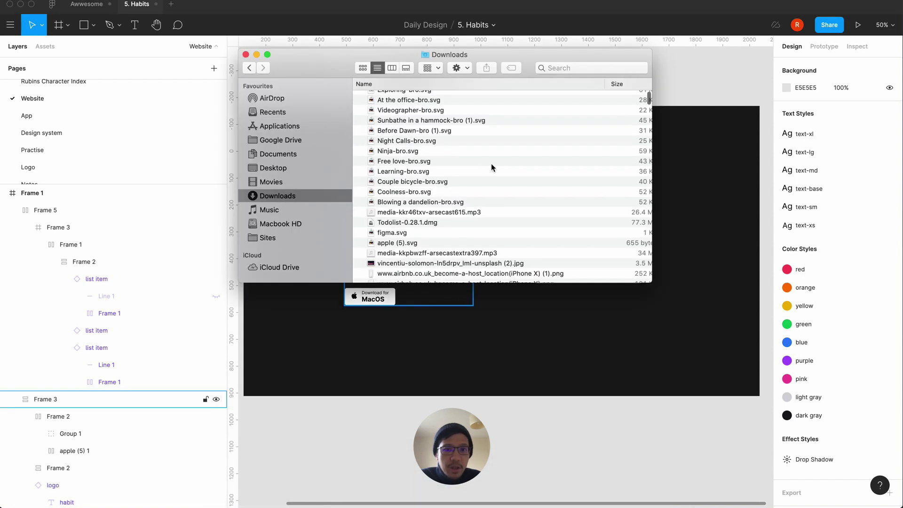
click(410, 263)
key(space)
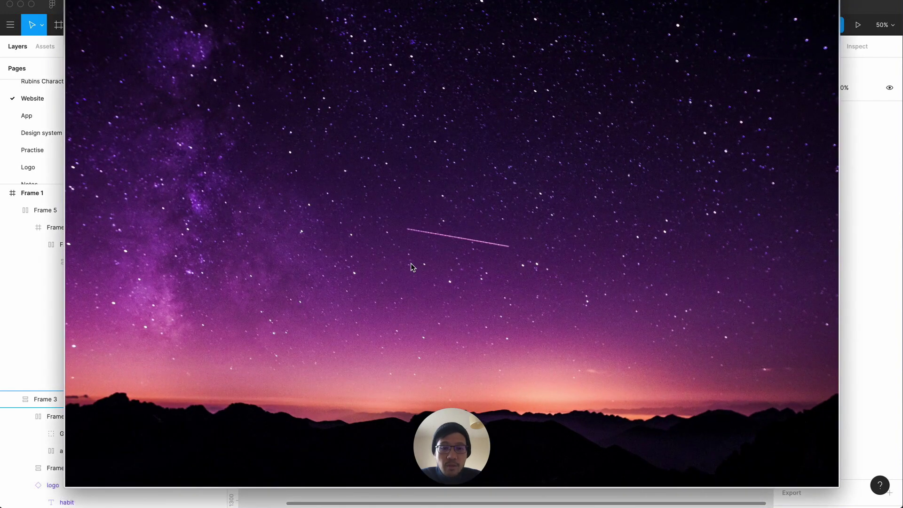
key(space)
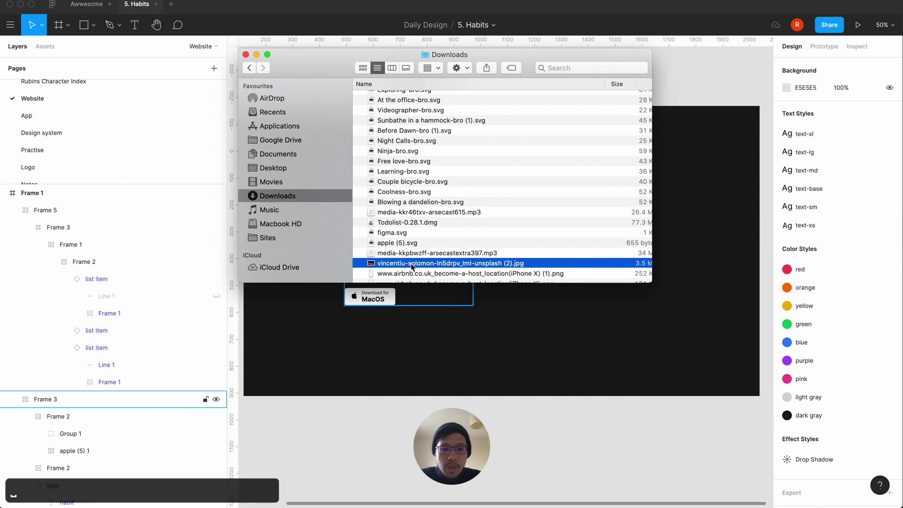
Import the starry sky photo from Finder into the Figma page and move it clear of Frame 1.
drag(410, 263, 520, 475)
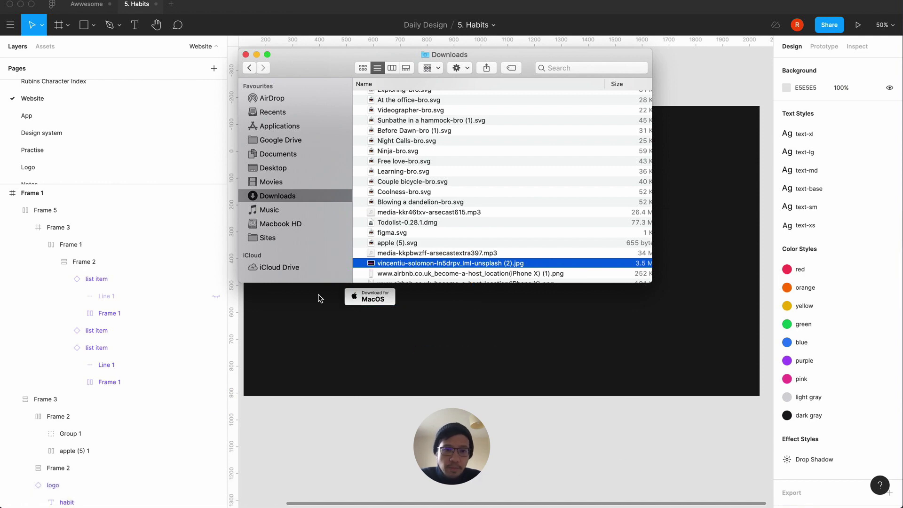
click(245, 54)
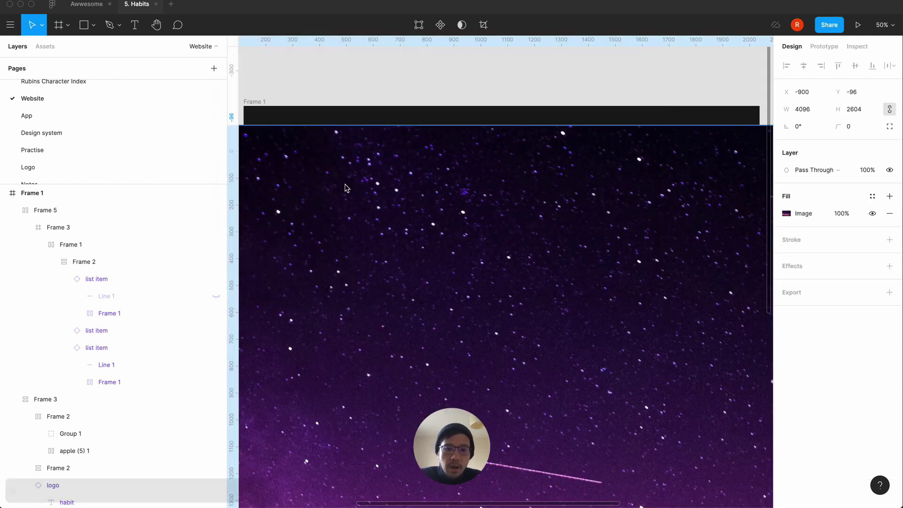
key(shift+1)
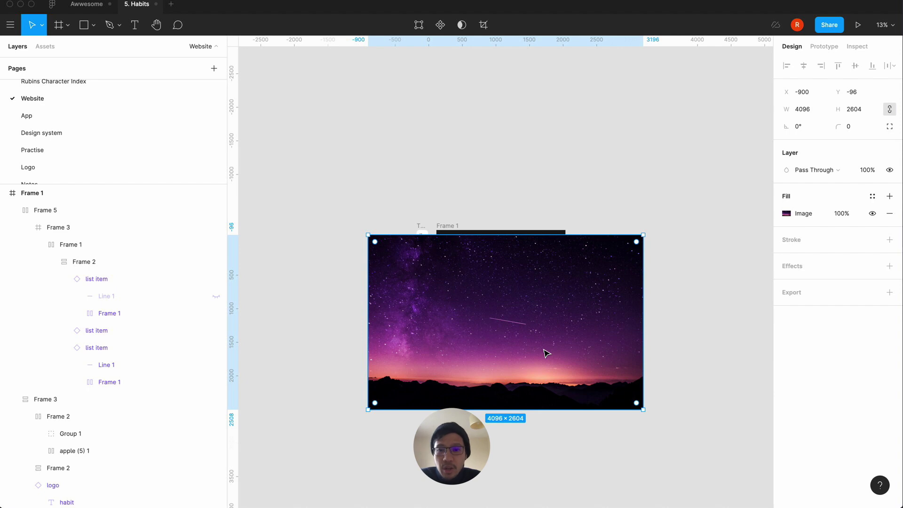
drag(475, 351, 627, 171)
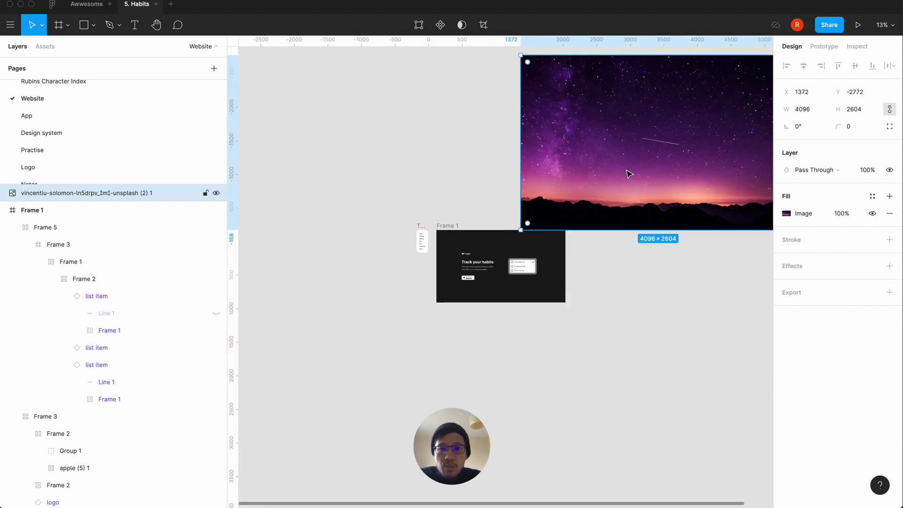
Move the sky photo above Frame 1 to X 118, Y -2948, aligned with the frame's left edge.
key(equal)
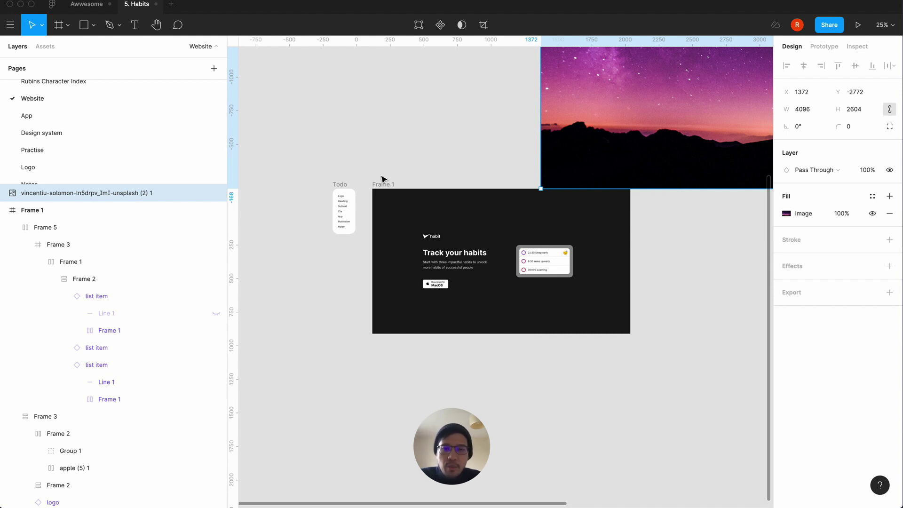
scroll(435, 157, up, 4)
scroll(435, 157, right, 2)
drag(560, 155, 397, 135)
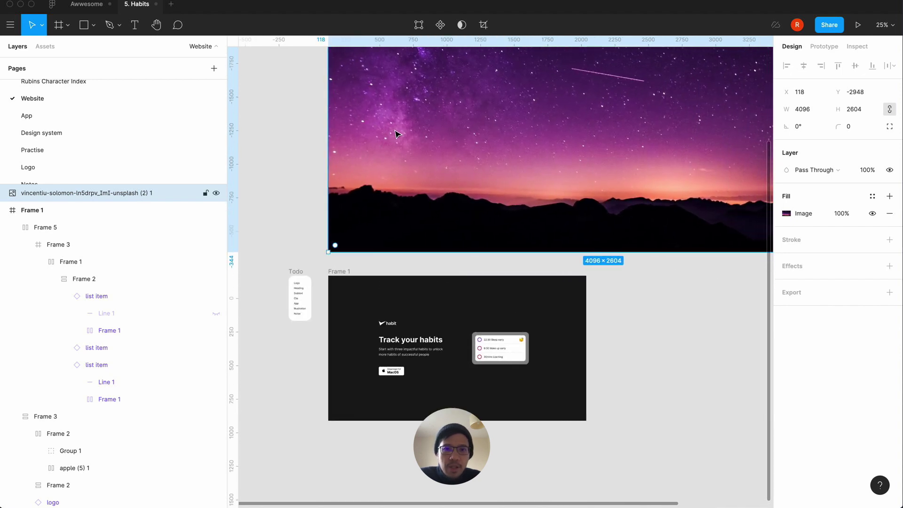
click(301, 168)
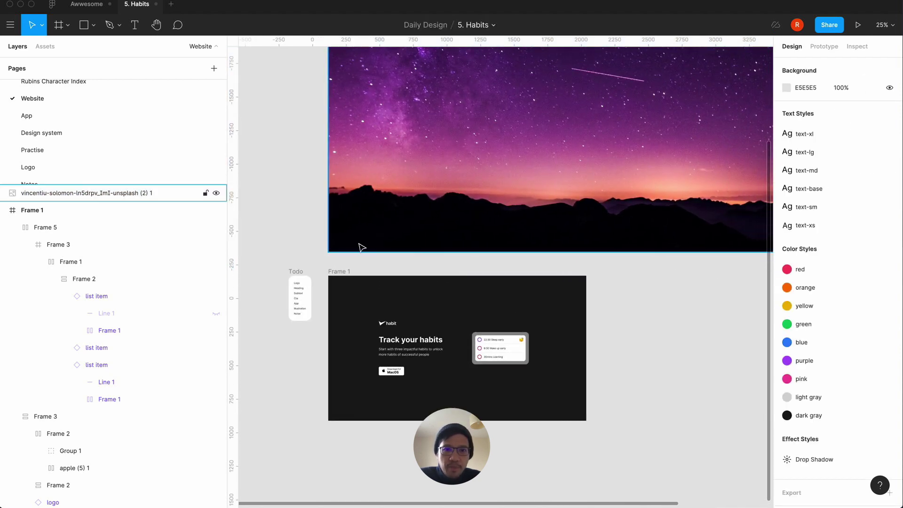
Duplicate the Frame 1 landing page to the right of the original.
click(346, 273)
key(super+c)
key(super+v)
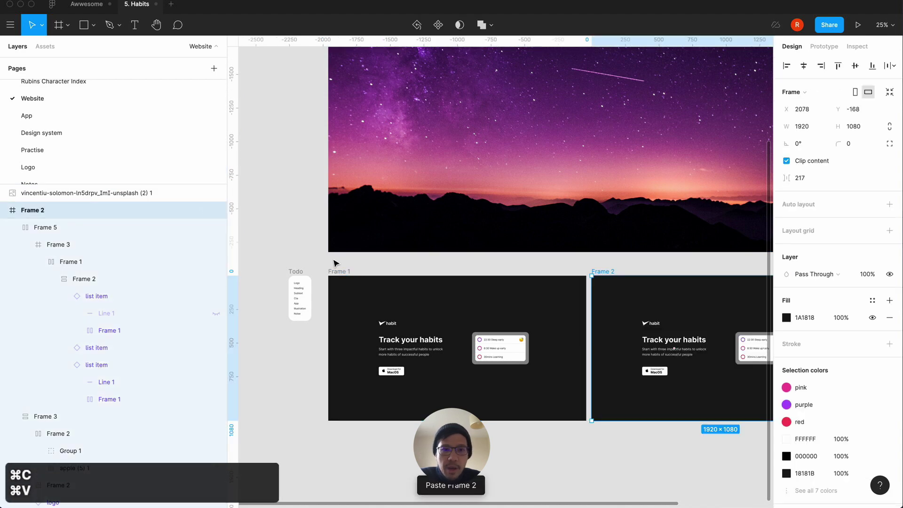
click(302, 226)
scroll(303, 227, right, 5)
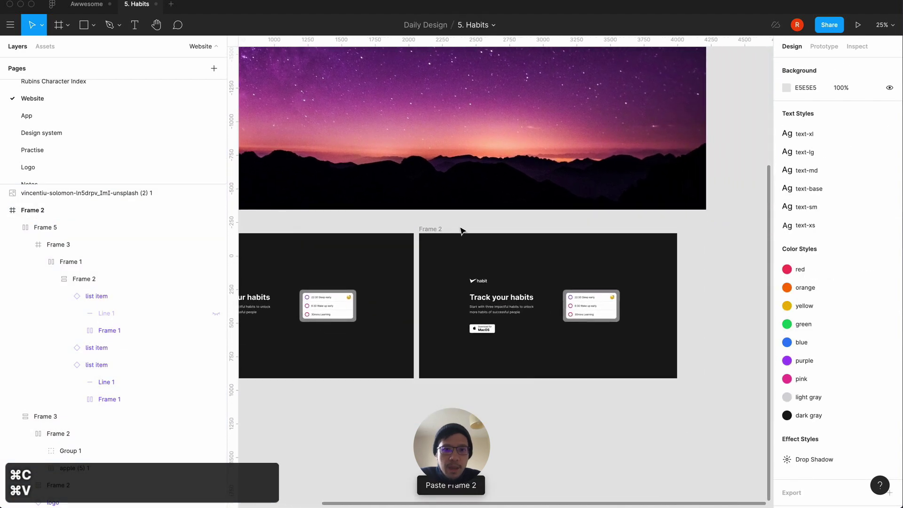
click(435, 229)
key(Escape)
scroll(449, 303, up, 3)
scroll(449, 303, left, 2)
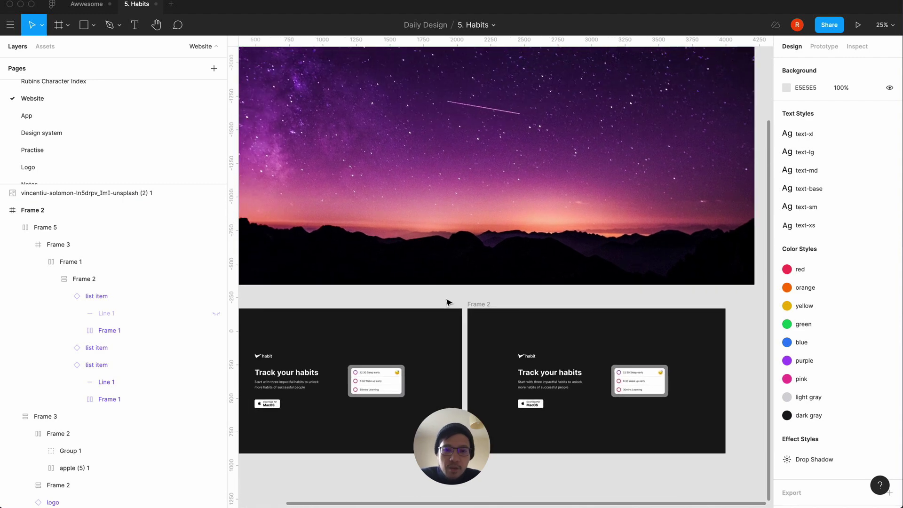
Change the background fill of the duplicated landing page frame from solid to a linear gradient.
click(484, 304)
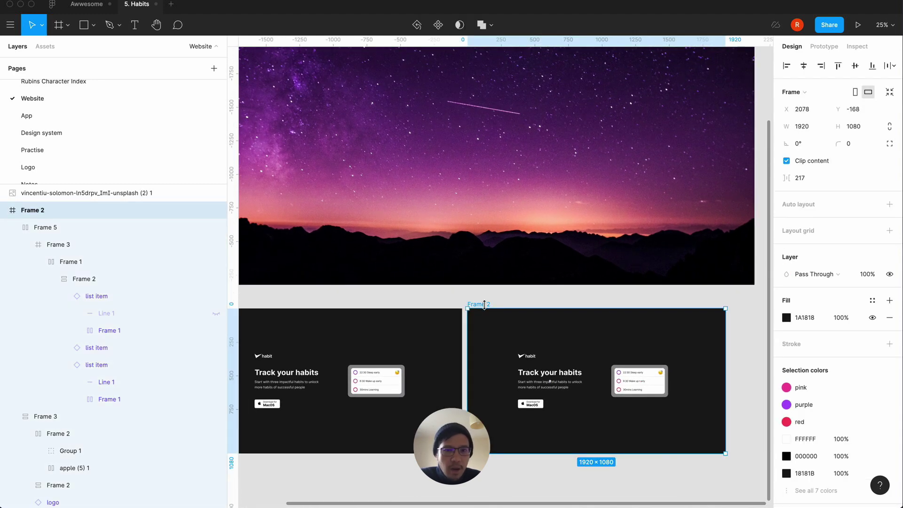
scroll(739, 338, up, 5)
scroll(739, 337, right, 2)
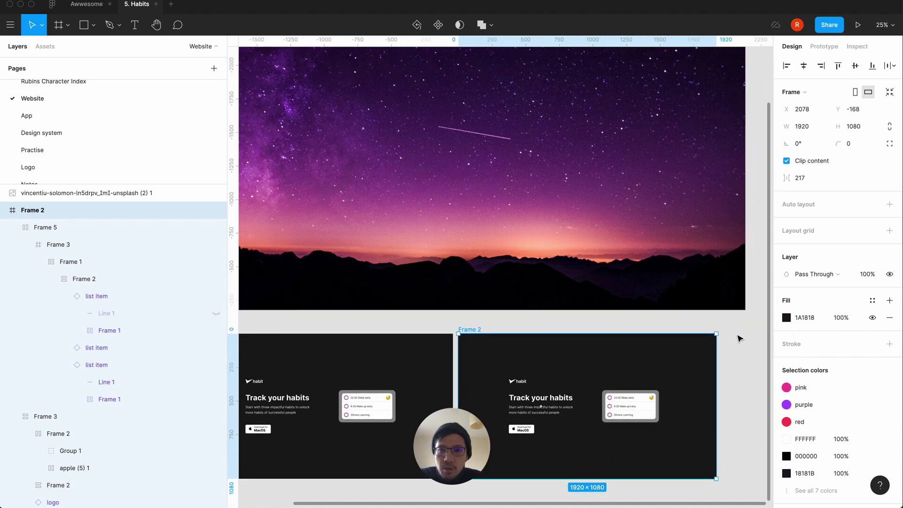
key(minus)
key(shift+equal)
scroll(739, 339, down, 2)
scroll(739, 339, right, 1)
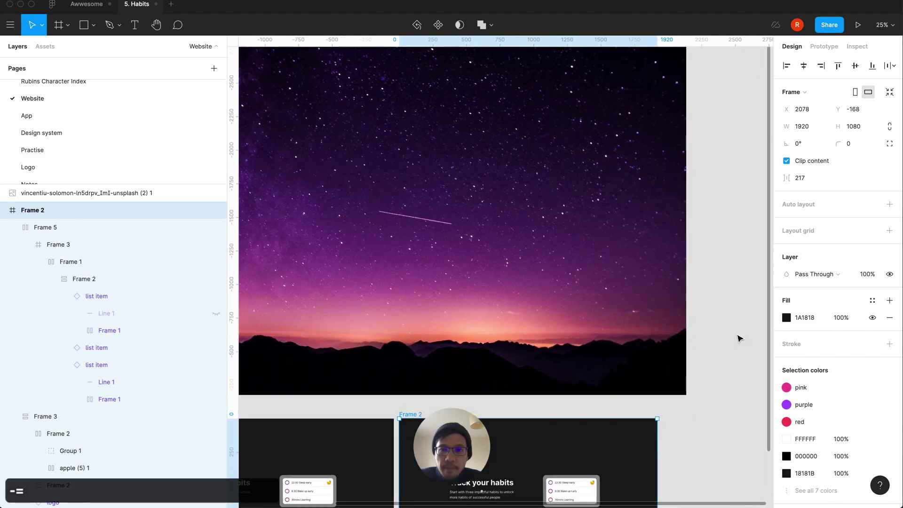
click(786, 318)
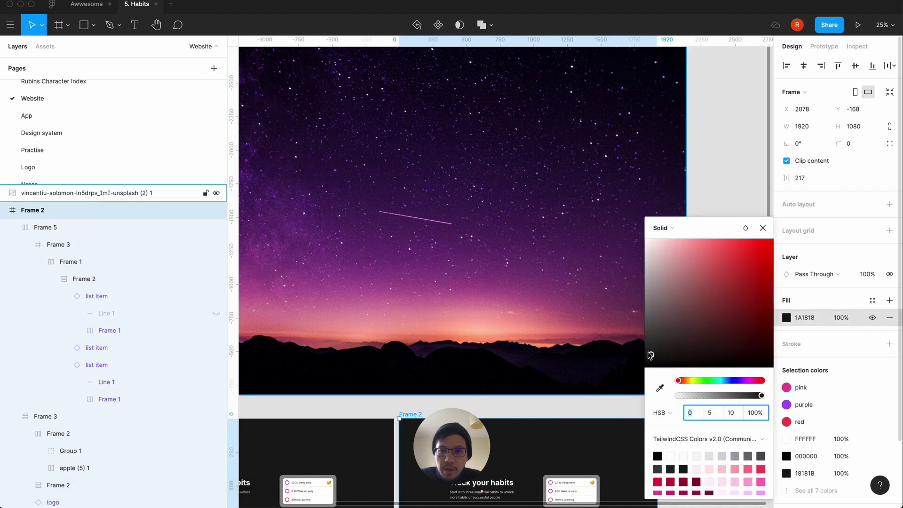
click(671, 229)
click(673, 241)
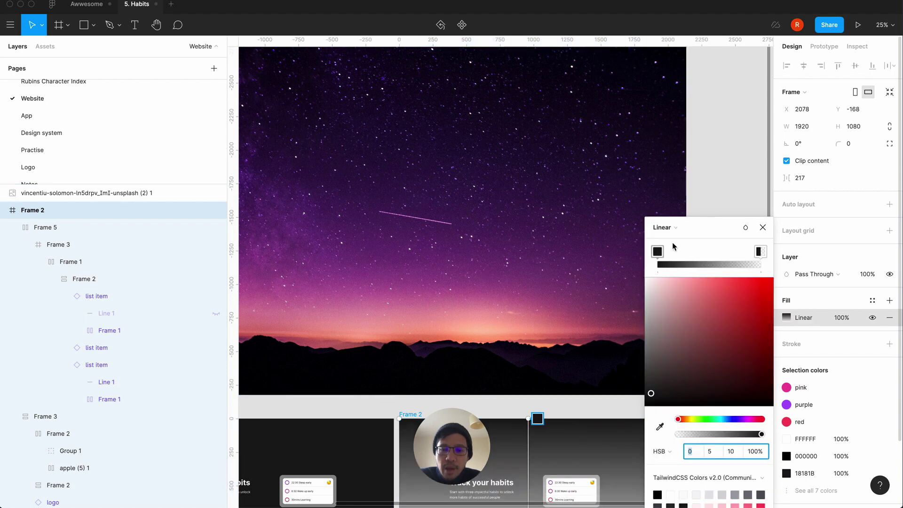
Sample the sky photo's dark upper area for the gradient's first stop, HSB 251, 61, 7, and an added second stop, HSB 253, 67, 8.
click(659, 426)
click(618, 53)
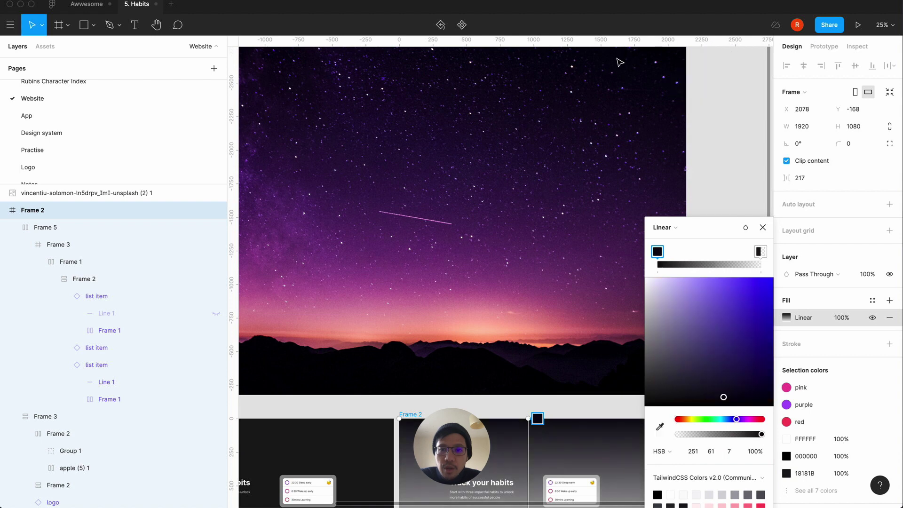
click(678, 263)
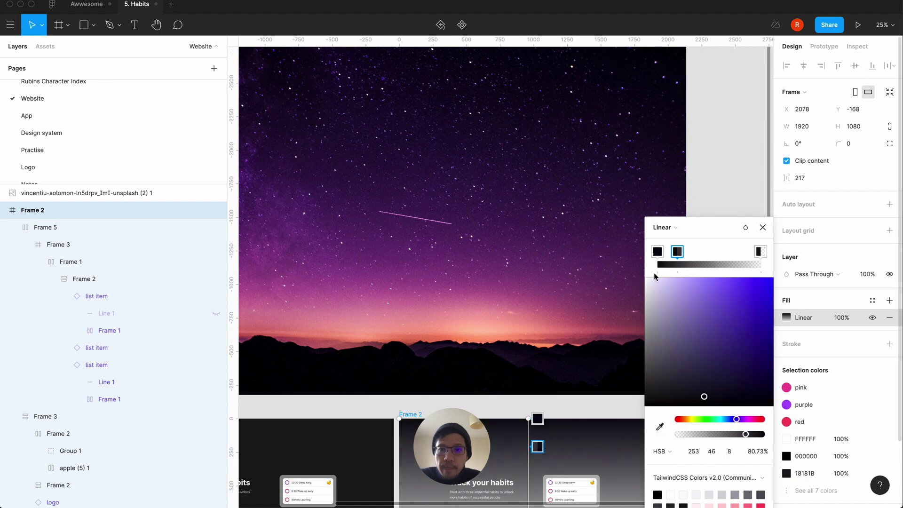
click(659, 426)
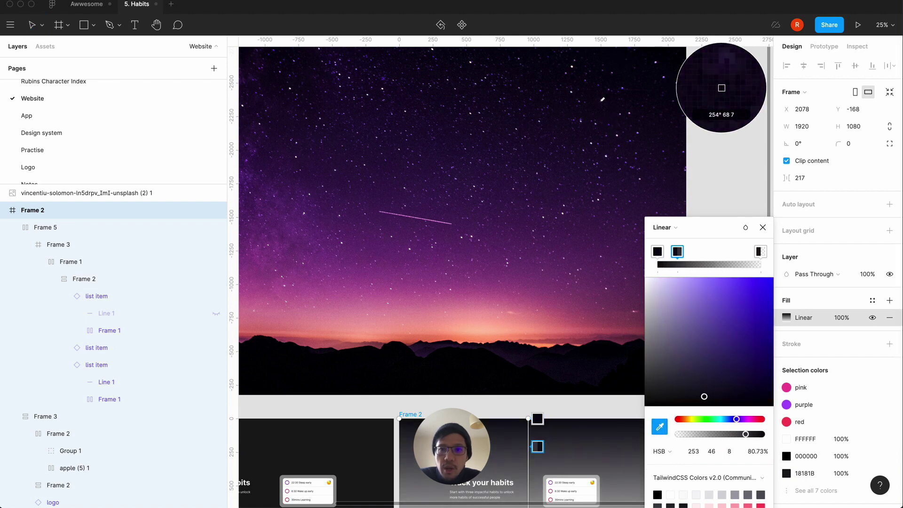
click(721, 88)
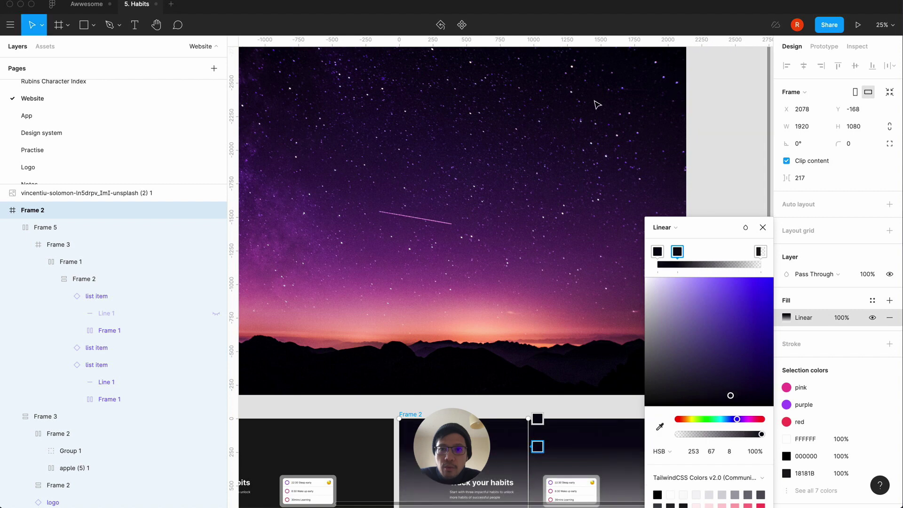
Add a third gradient stop of HSB 268, 70, 18 and a fourth stop, sampling both from lower dark purple parts of the sky photo.
click(692, 254)
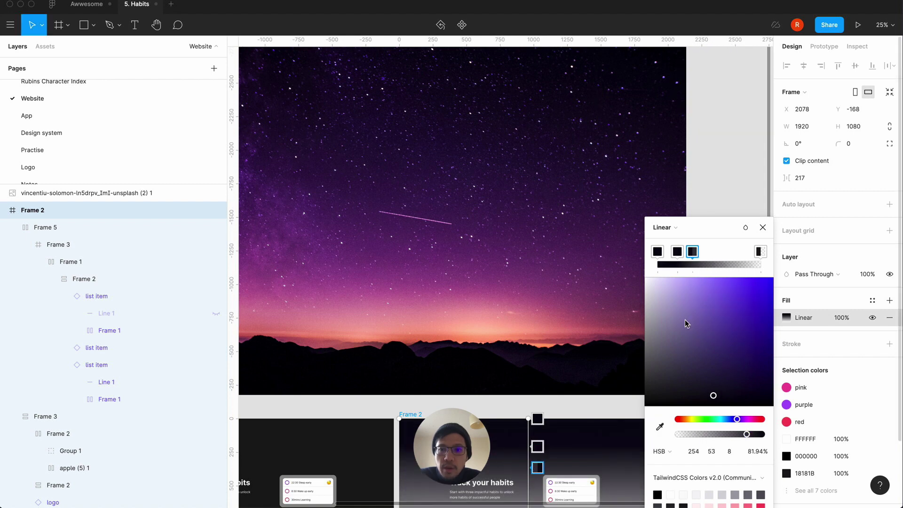
click(659, 426)
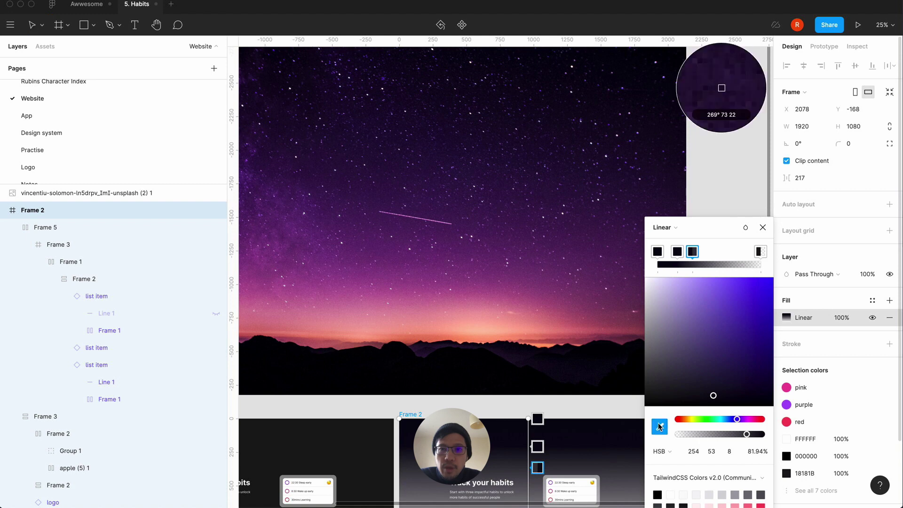
click(565, 141)
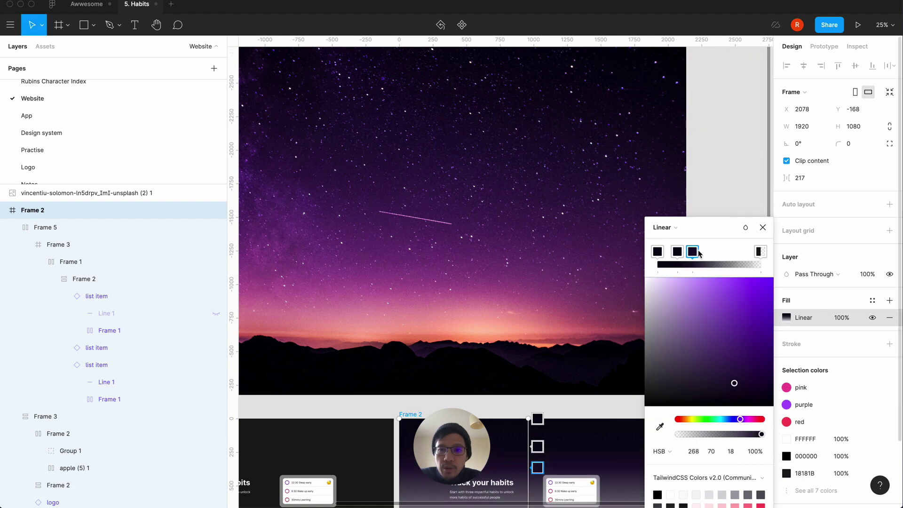
click(711, 264)
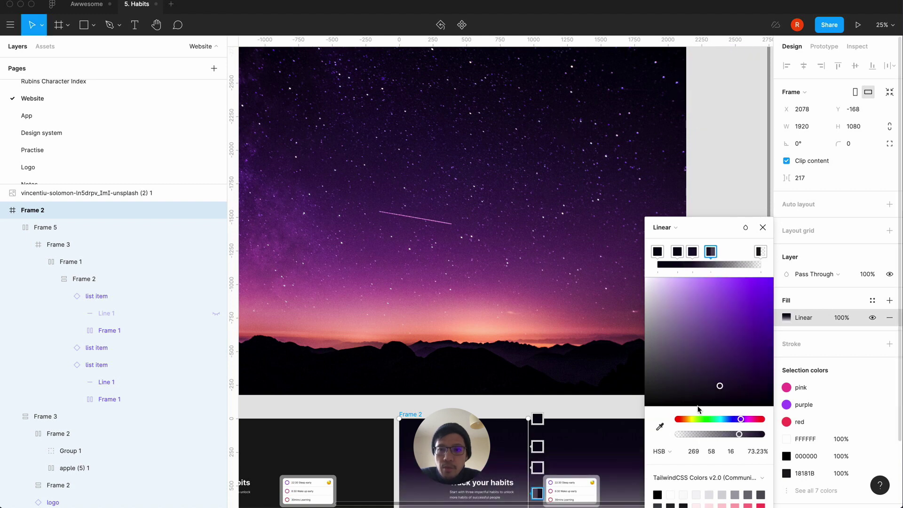
drag(726, 227, 726, 157)
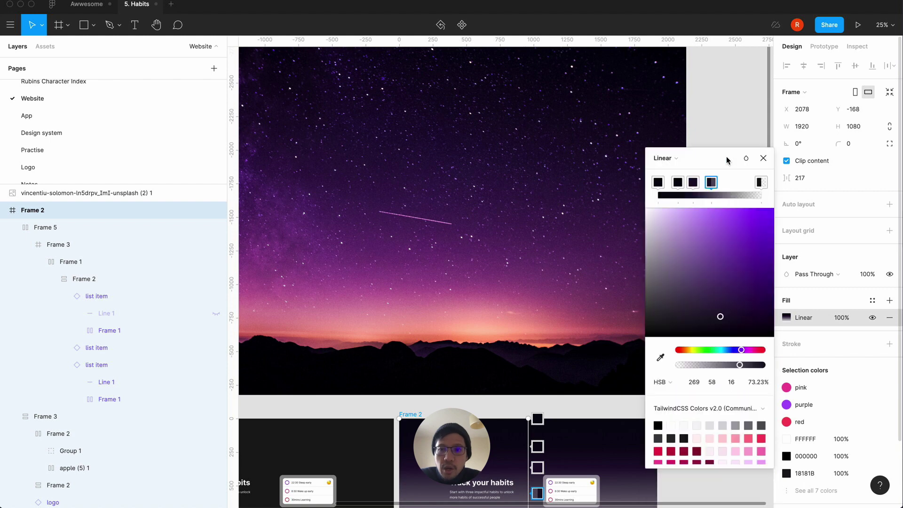
click(660, 357)
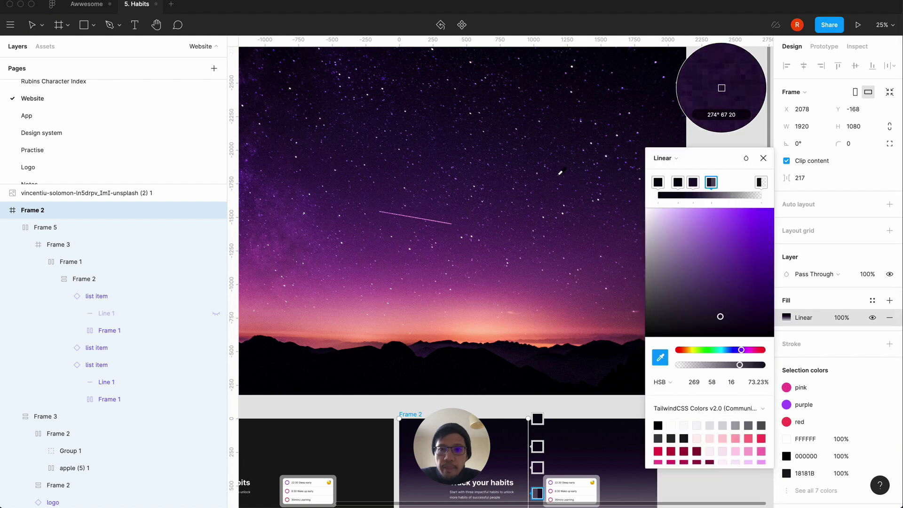
click(721, 88)
Add two more gradient stops sampled from the purple middle of the sky photo, the second with HSB 297, 54, 45.
click(730, 184)
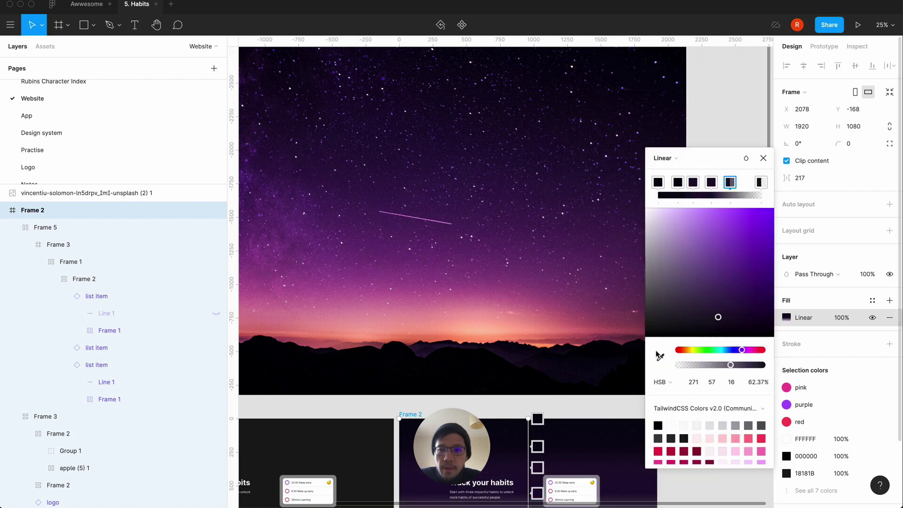
click(659, 357)
click(573, 213)
click(744, 193)
click(660, 359)
click(531, 269)
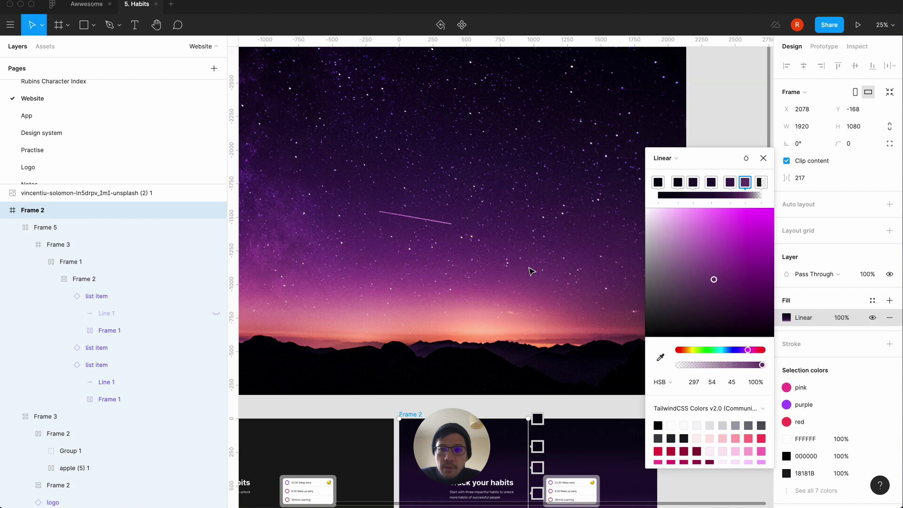
Shift the intermediate gradient stops toward the dark start and add a magenta stop sampled from the sky, HSB 316, 52, 61.
drag(676, 187, 736, 185)
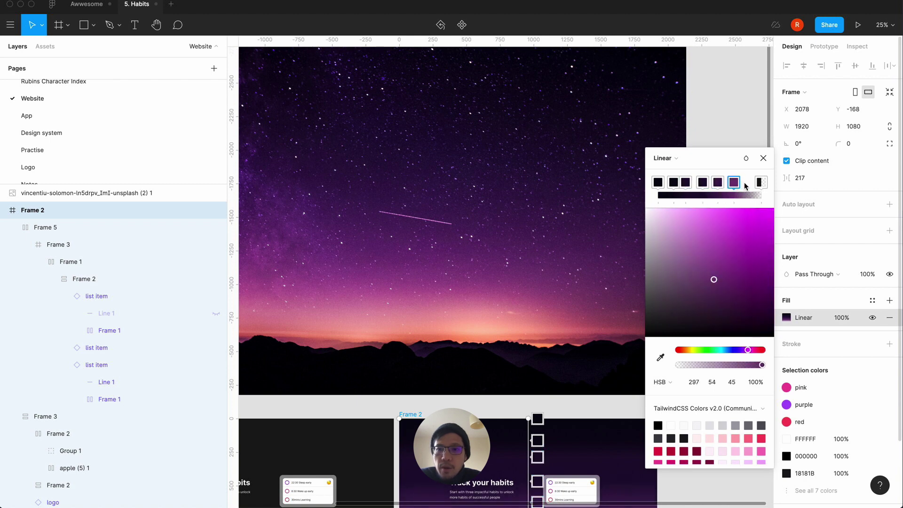
click(745, 185)
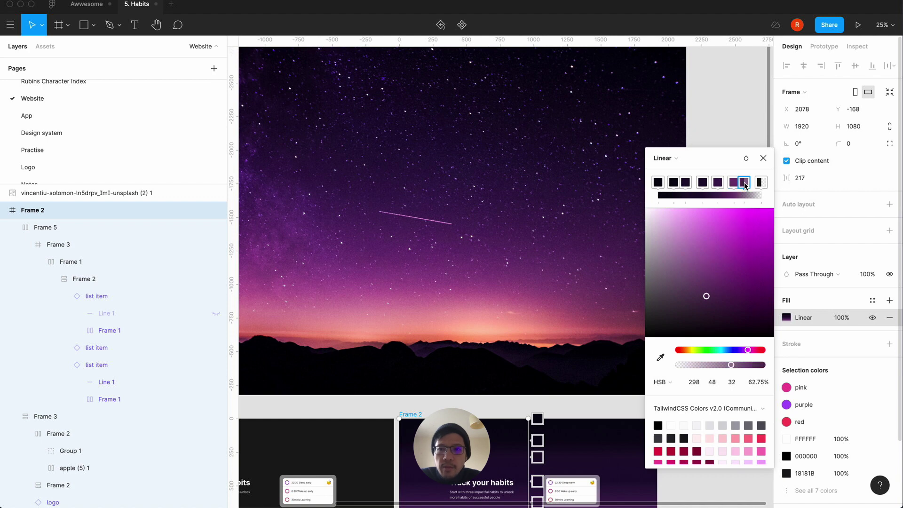
click(660, 357)
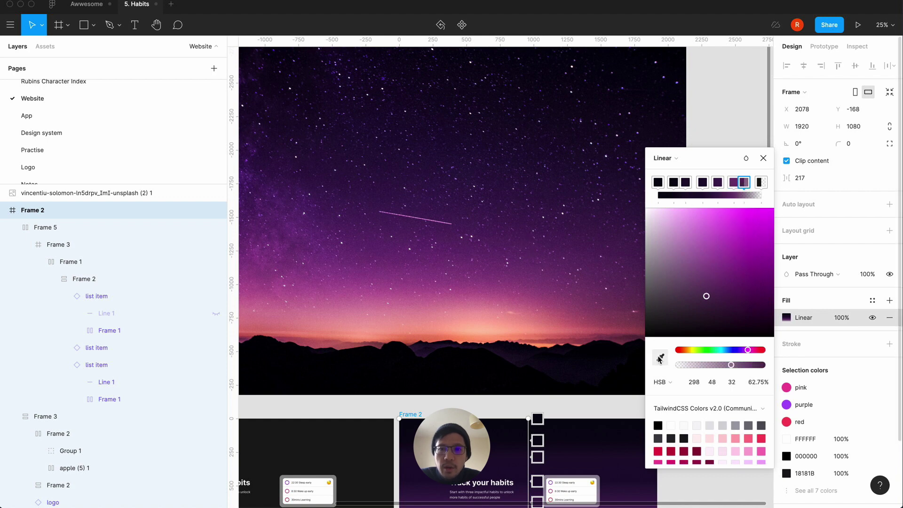
click(519, 284)
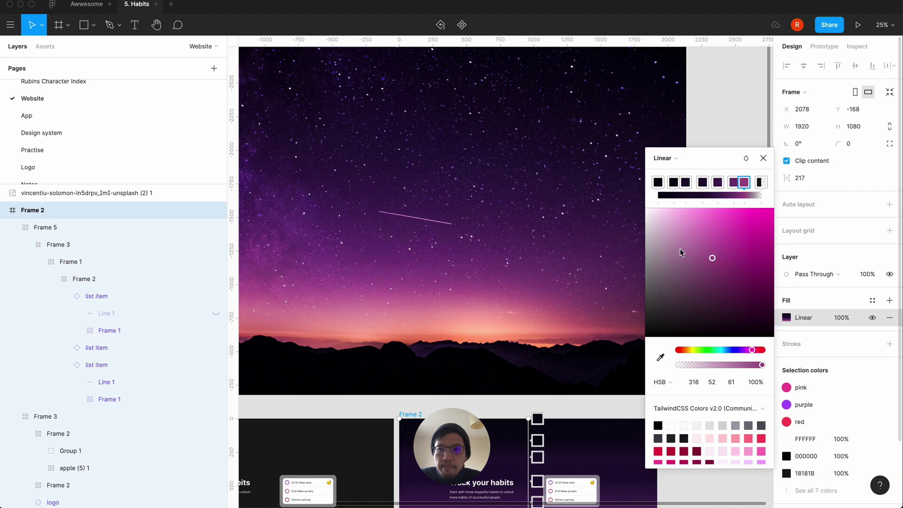
Delete two of the dark gradient stops near the start and space the remaining intermediate stops out evenly.
click(674, 185)
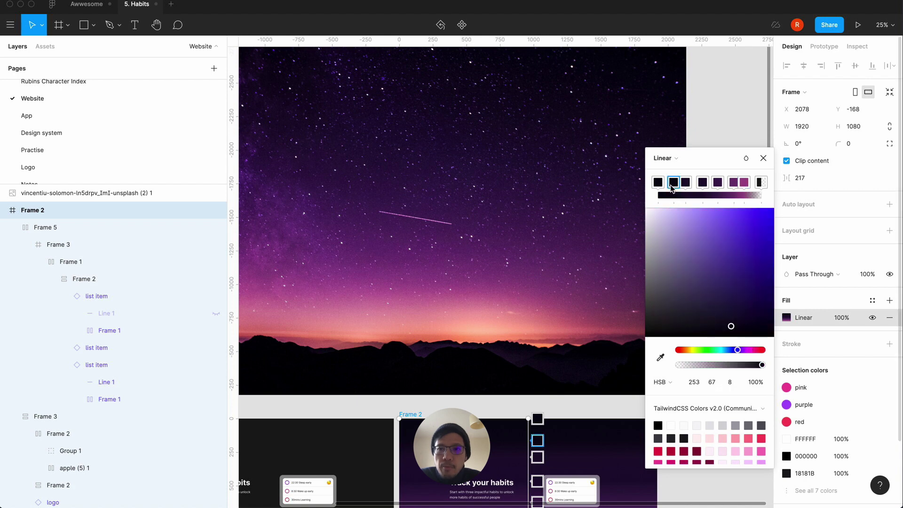
key(BackSpace)
drag(685, 184, 738, 185)
key(BackSpace)
drag(681, 184, 732, 183)
Add a pink gradient stop before the last one, sampled from the sky near the horizon with HSB 329, 48, 73, and finish editing.
click(744, 194)
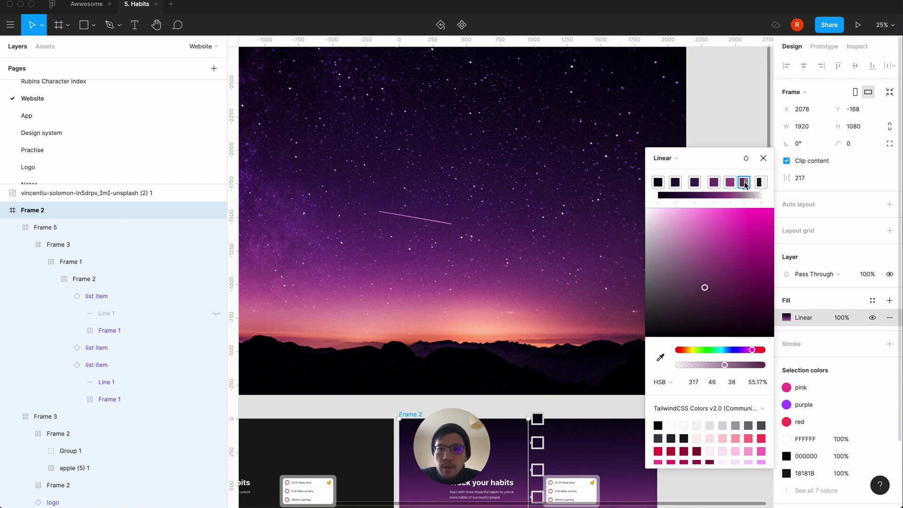
click(659, 358)
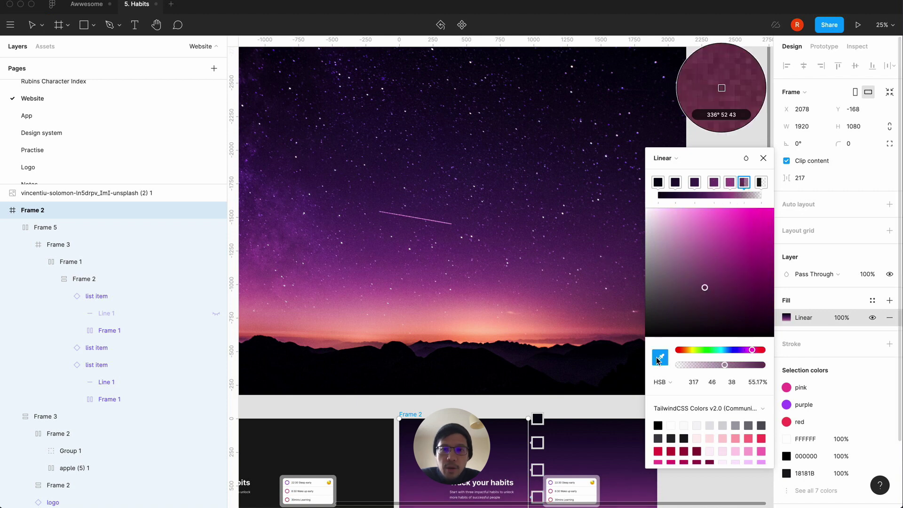
click(517, 303)
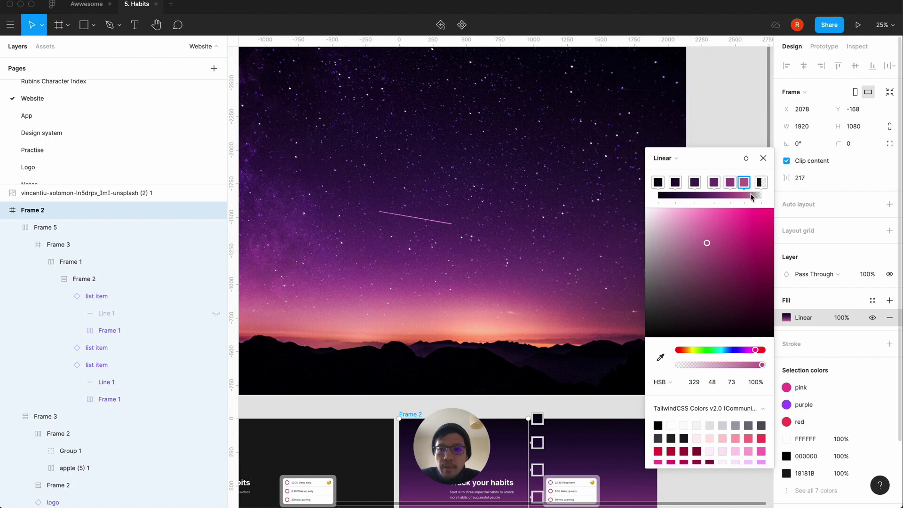
click(763, 159)
click(732, 250)
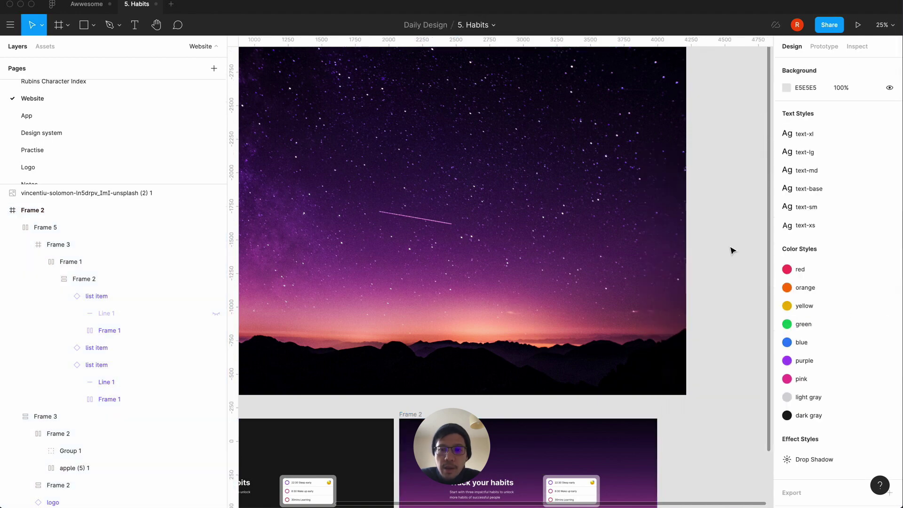
Replace Frame 2's transparent last gradient stop with the horizon's peach color sampled from the photo, HSB 12, 39, 99, at 100% opacity.
scroll(732, 250, down, 3)
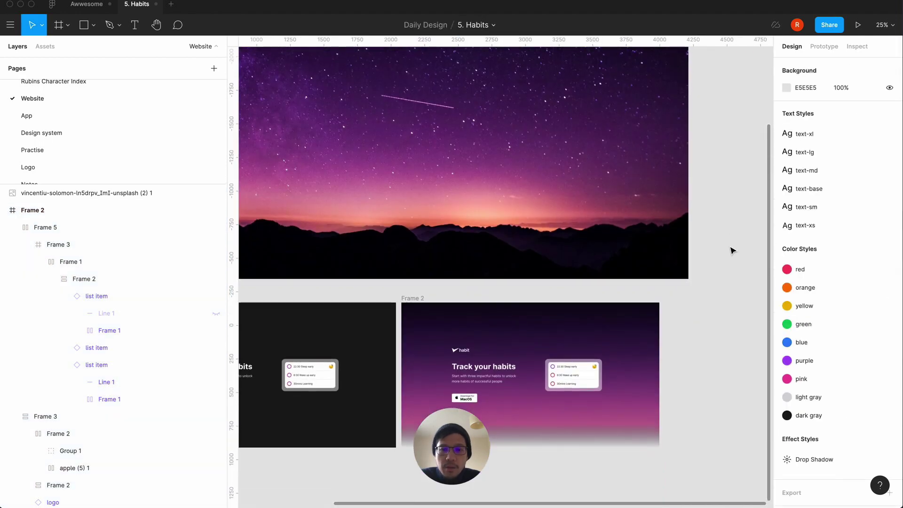
click(421, 298)
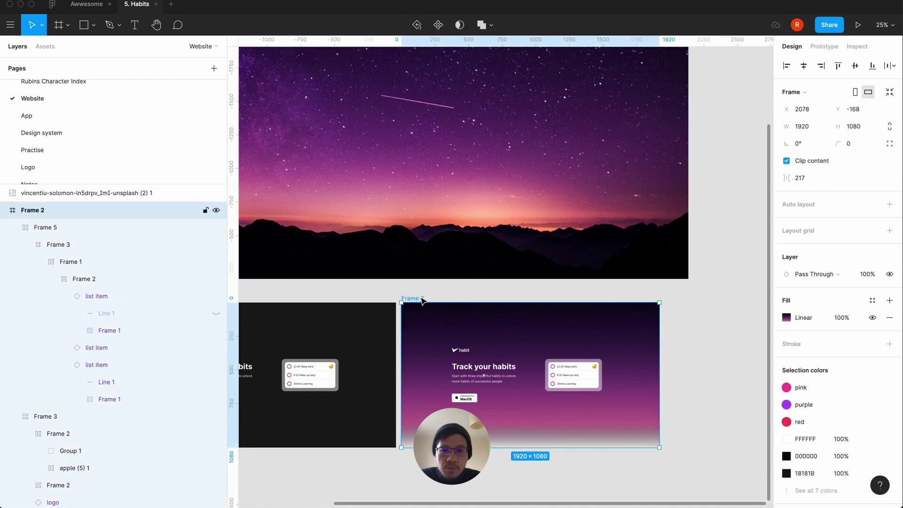
scroll(422, 297, down, 3)
key(super+equal)
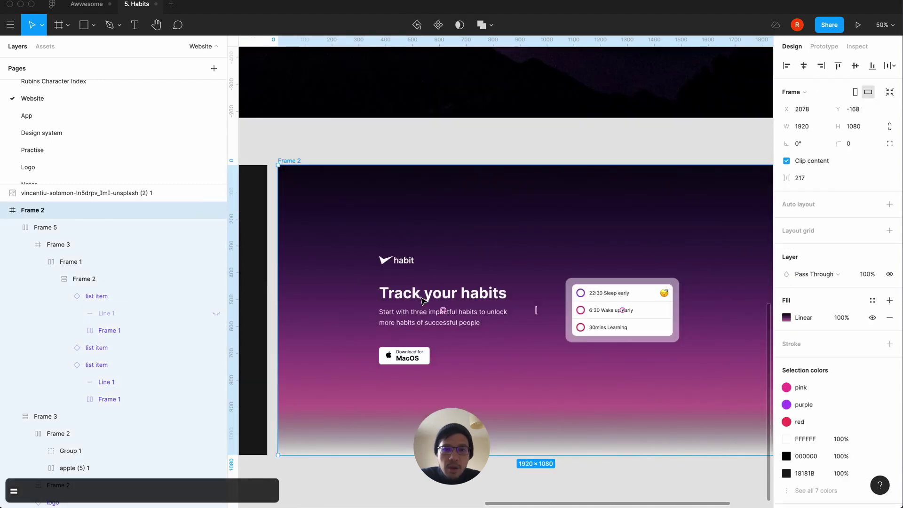
key(super+minus)
scroll(606, 277, up, 2)
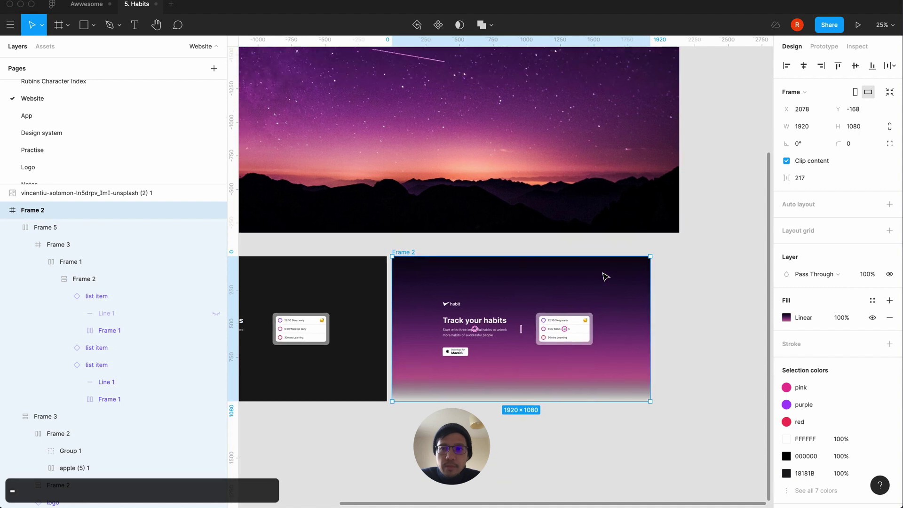
click(786, 318)
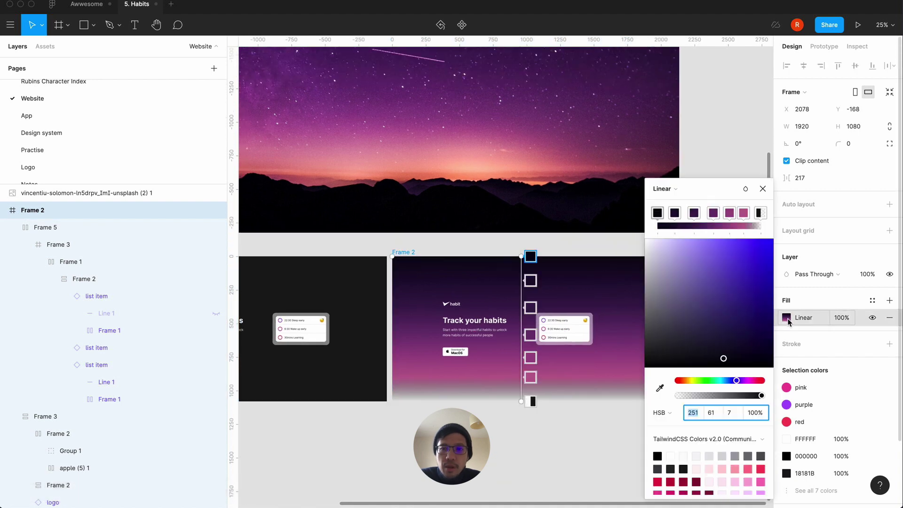
click(761, 212)
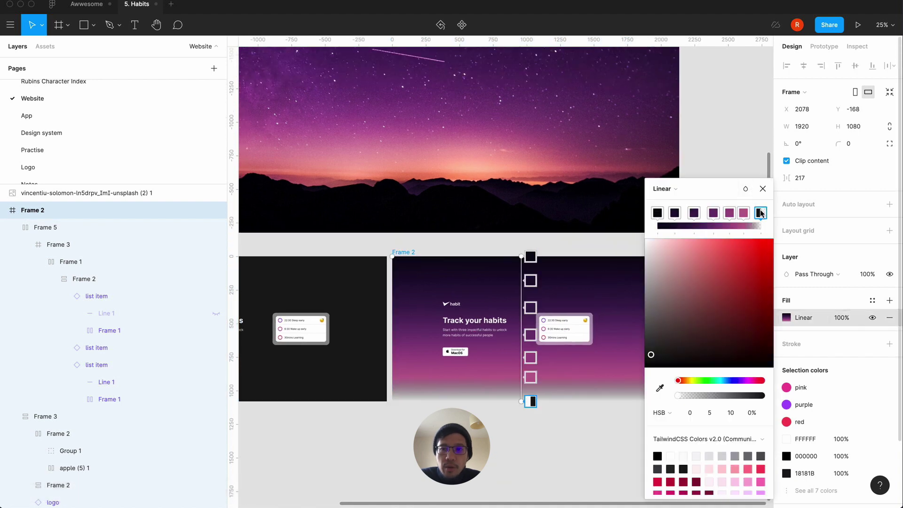
click(660, 387)
click(497, 161)
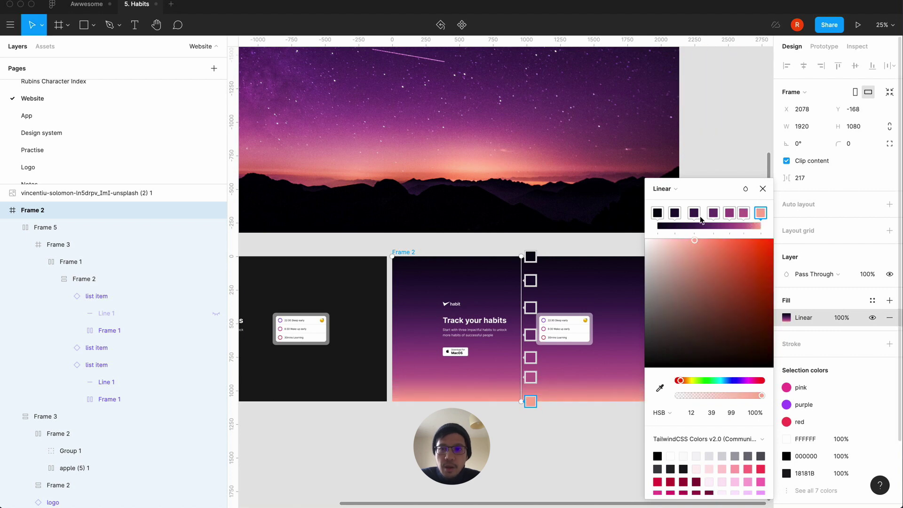
click(762, 188)
click(696, 278)
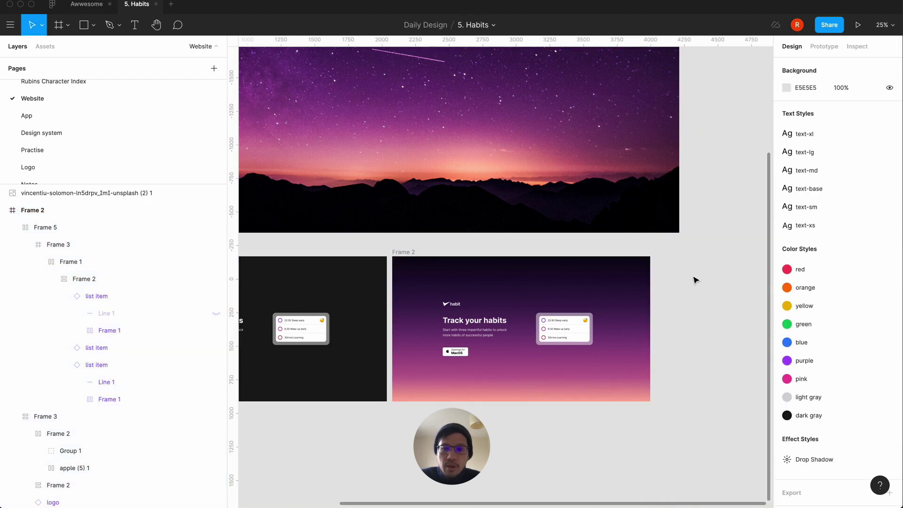
Examine the gradient background of Frame 2 up close and compare it with the sky photo and the original dark page.
key(plus)
scroll(696, 280, down, 5)
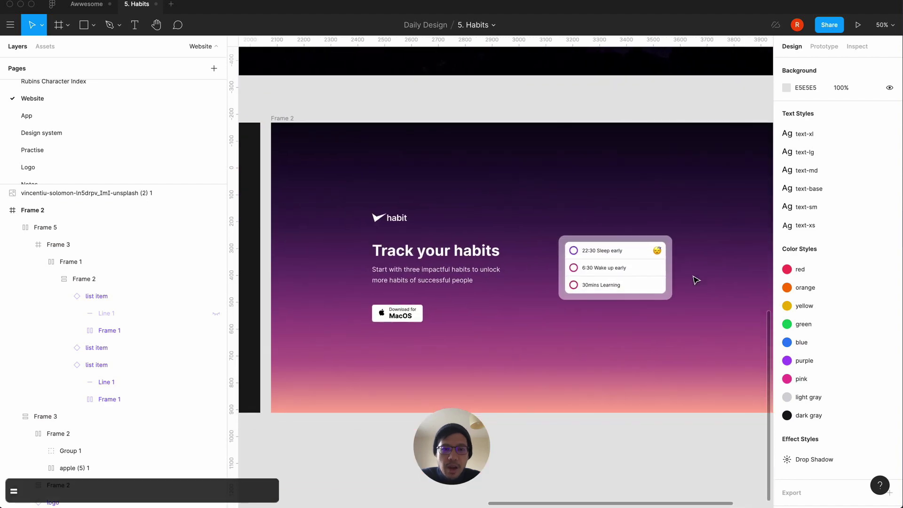
key(minus)
key(equal)
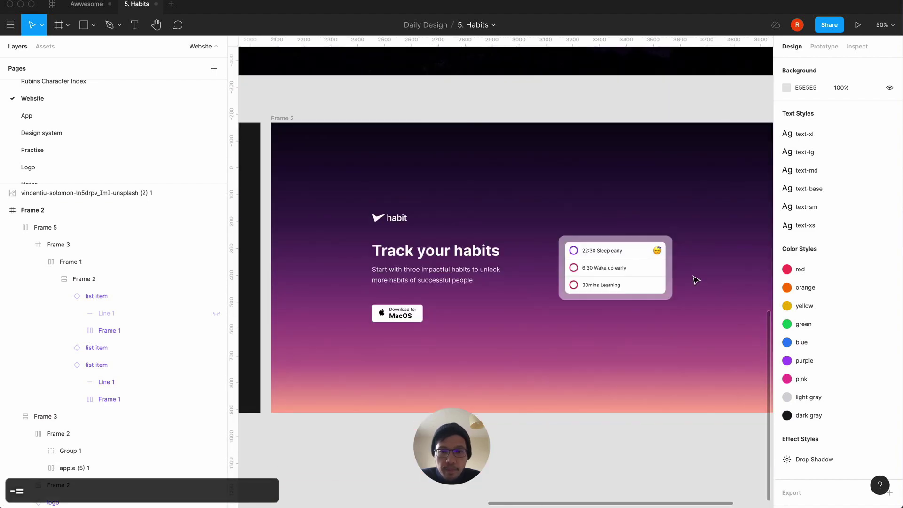
key(minus)
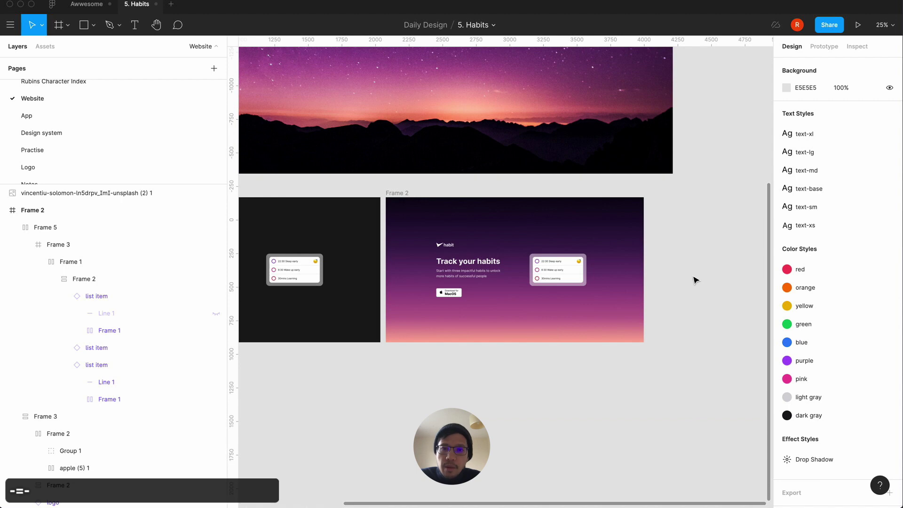
scroll(696, 280, up, 4)
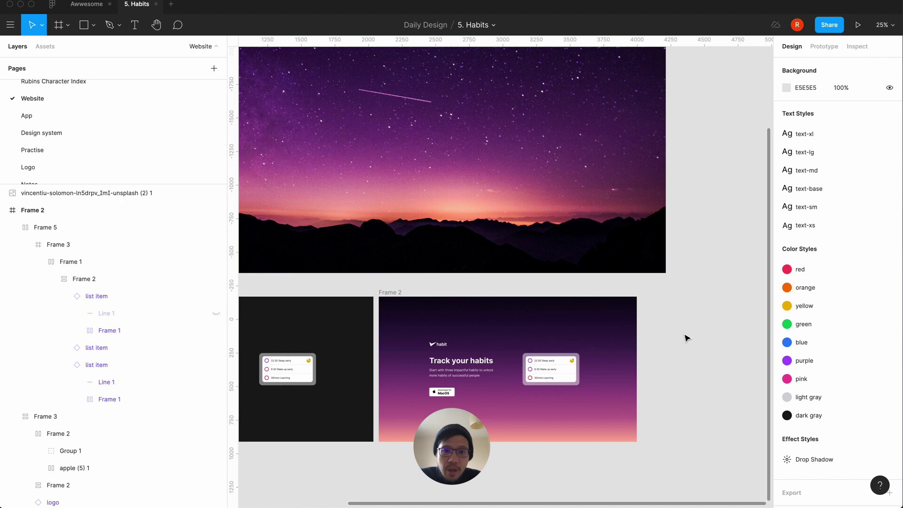
key(super+equal)
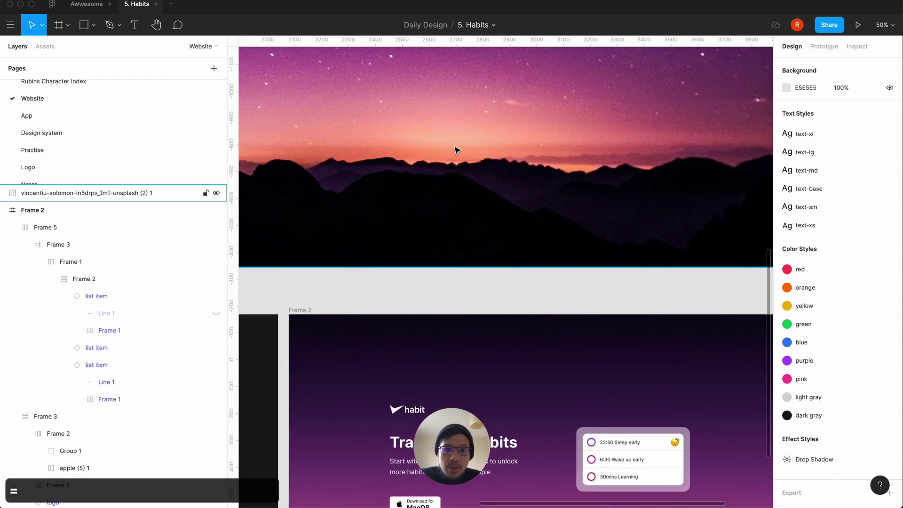
scroll(485, 291, left, 5)
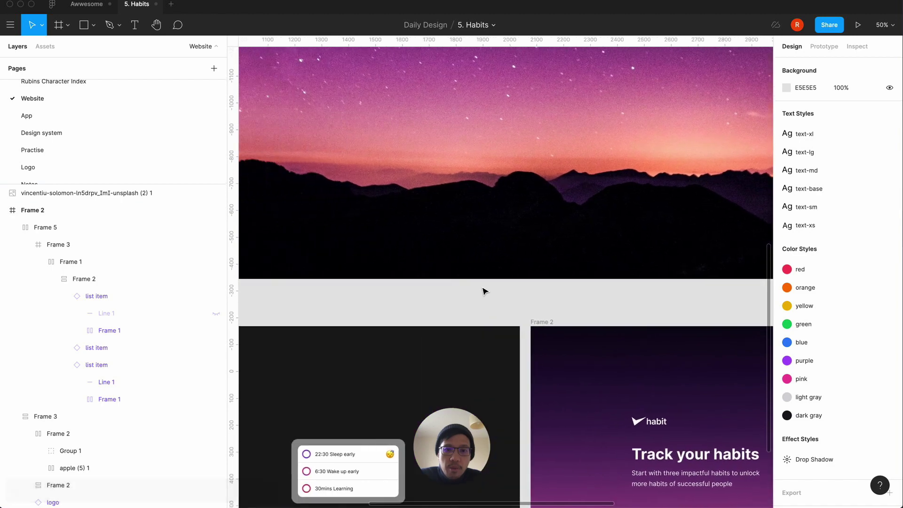
Trace the foreground mountain ridge with the Pen tool from the photo's left edge over its first peak to about X 550.
key(super+minus)
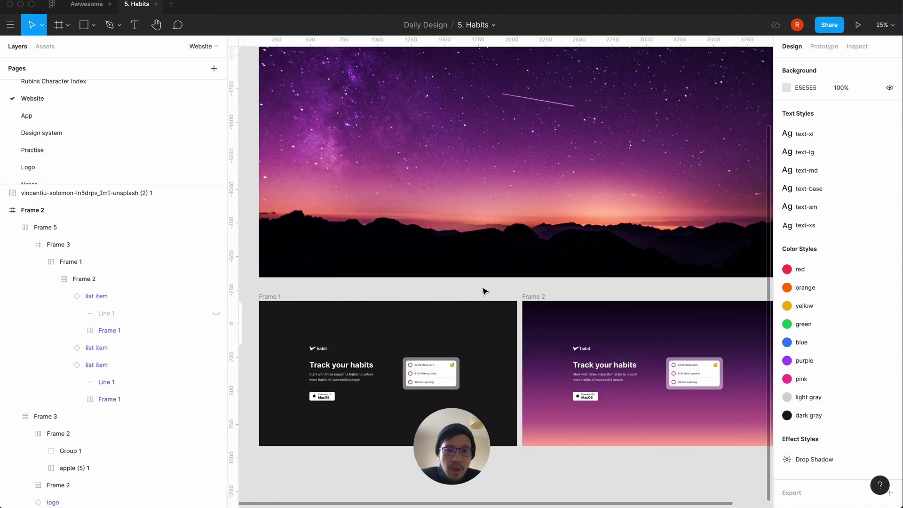
key(super+equal)
key(super+equal)
scroll(485, 290, up, 3)
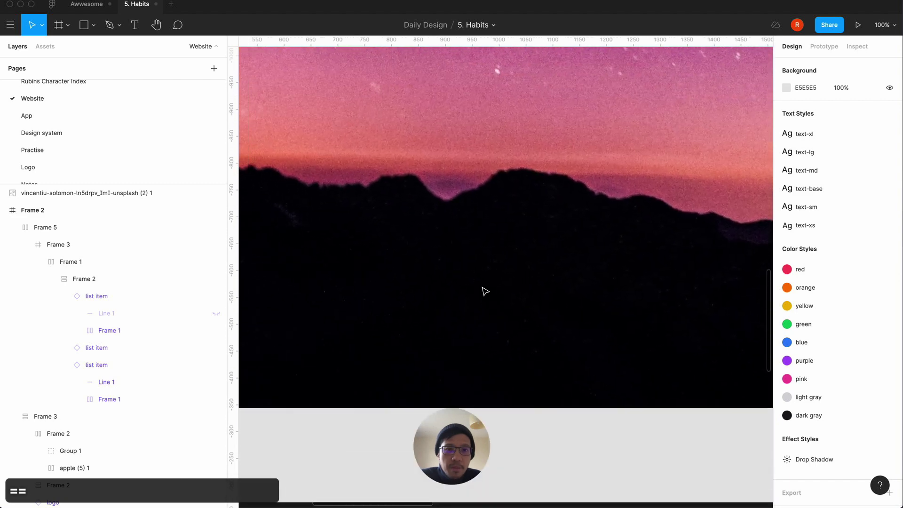
key(super+equal)
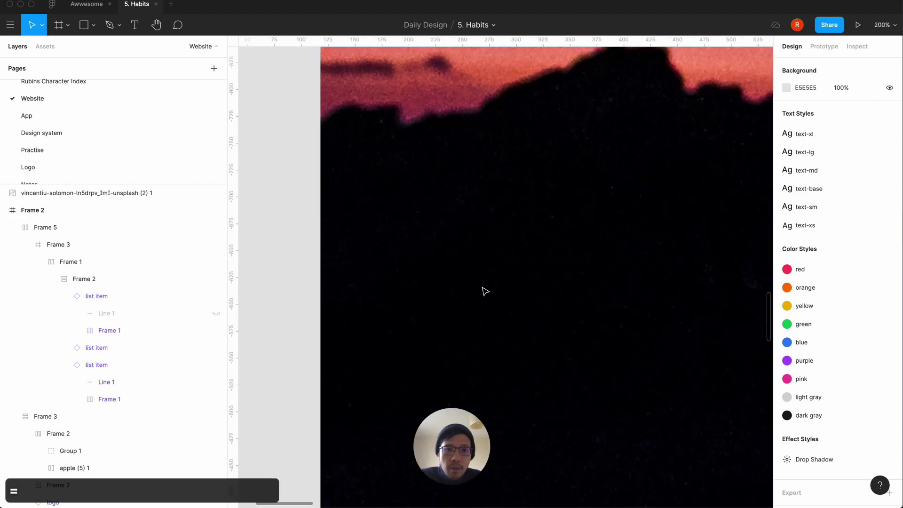
click(484, 291)
scroll(485, 291, up, 3)
click(122, 29)
click(116, 49)
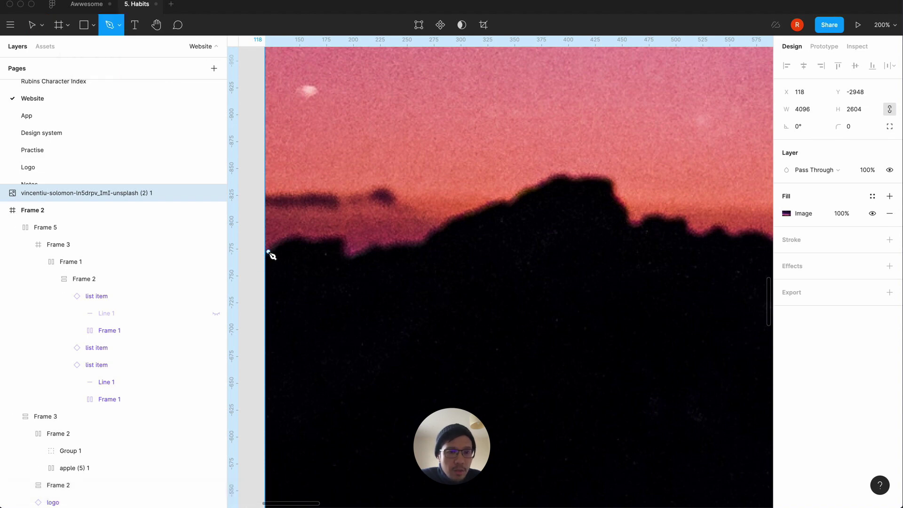
drag(273, 248, 325, 245)
click(292, 236)
click(336, 235)
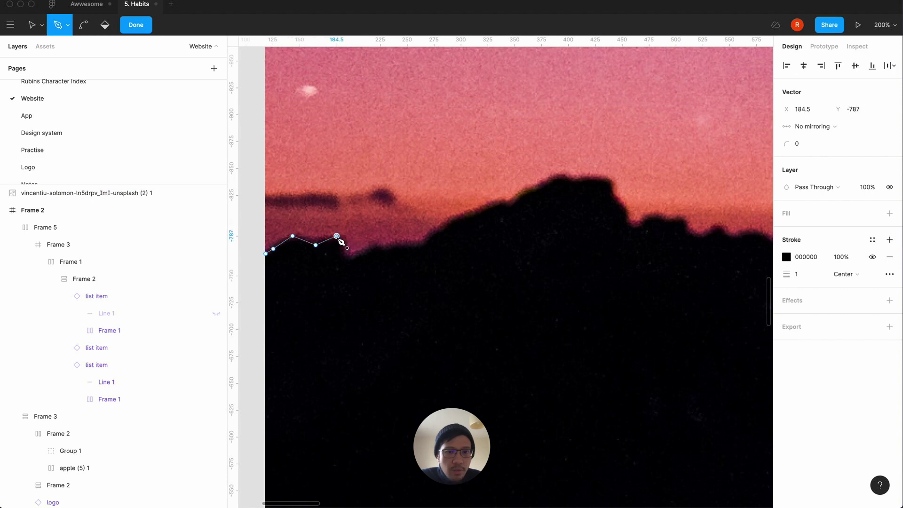
click(348, 258)
click(371, 245)
click(384, 245)
click(407, 241)
click(419, 241)
click(434, 229)
click(453, 218)
click(499, 199)
click(512, 203)
click(527, 184)
click(537, 184)
click(556, 172)
click(602, 178)
click(620, 203)
click(649, 217)
click(663, 220)
click(724, 237)
Continue the foreground ridge outline across the low hills left of the photo's centre to about X 1514.
scroll(611, 244, right, 10)
click(517, 278)
click(564, 275)
scroll(587, 282, right, 5)
click(535, 283)
click(568, 311)
click(602, 291)
scroll(611, 292, right, 8)
click(573, 250)
click(599, 261)
scroll(611, 263, right, 6)
click(559, 288)
click(598, 296)
scroll(602, 300, right, 5)
click(496, 337)
click(536, 346)
scroll(560, 347, right, 10)
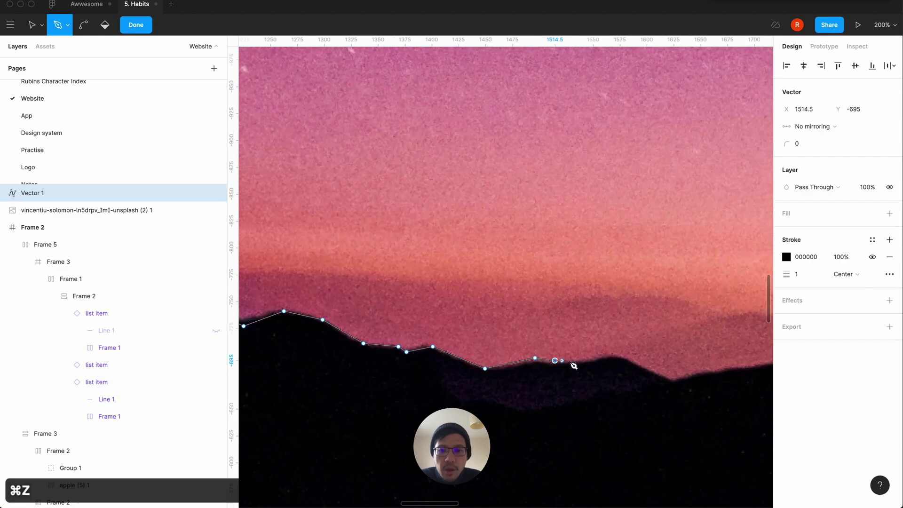
Extend the foreground outline through the small notch and over the rounded central peak, past about X 2081.
click(391, 375)
click(542, 355)
click(578, 366)
click(617, 386)
click(630, 383)
click(629, 366)
scroll(647, 366, right, 3)
click(496, 345)
click(513, 345)
click(562, 323)
click(621, 326)
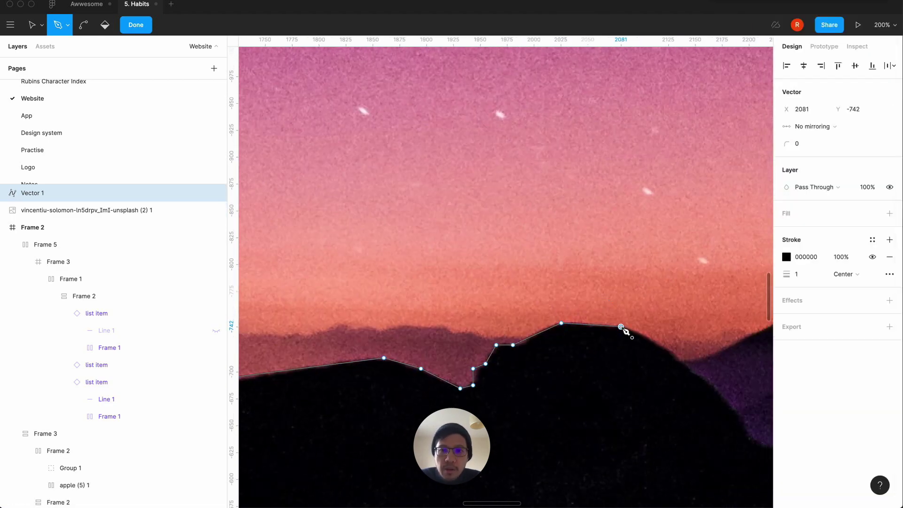
click(681, 362)
Trace the foreground ridge down into the purple valley and along the remaining slopes to the photo's right edge.
key(Escape)
key(Escape)
key(Return)
scroll(470, 282, right, 8)
click(447, 300)
click(494, 373)
click(541, 375)
click(578, 387)
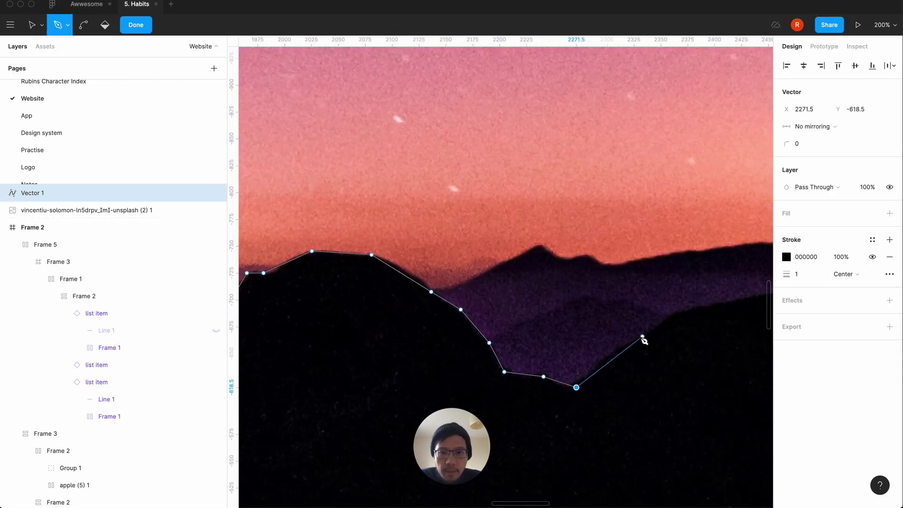
scroll(611, 357, right, 8)
click(398, 338)
scroll(536, 409, right, 10)
click(514, 353)
scroll(517, 355, right, 6)
click(562, 352)
scroll(566, 355, right, 6)
click(556, 297)
scroll(576, 254, right, 6)
click(751, 244)
Close the foreground mountain as a shape of about 4138 × 514 with a C4C4C4 fill and lock its layer.
scroll(754, 248, down, 5)
click(317, 329)
scroll(317, 328, down, 5)
click(316, 177)
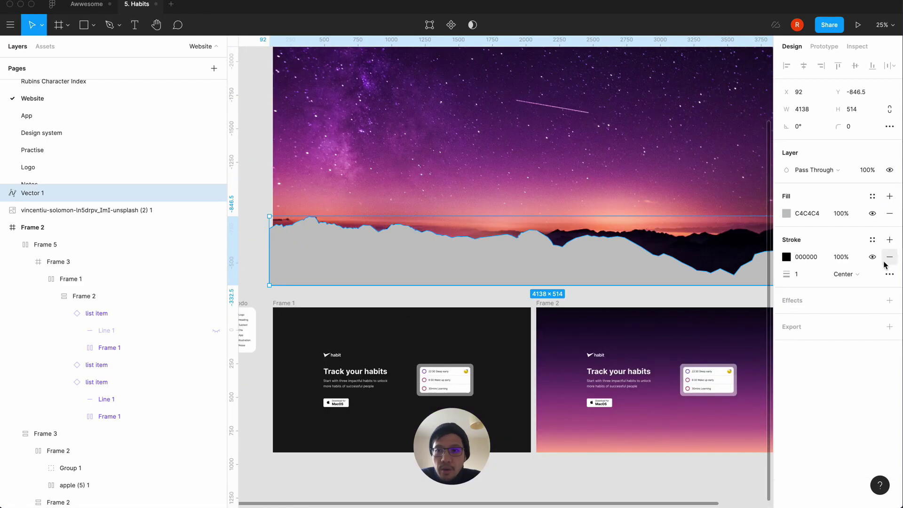
click(205, 193)
Trace the second, dark mountain ridge with the Pen tool from the foreground slope to the photo's right edge.
scroll(474, 296, up, 5)
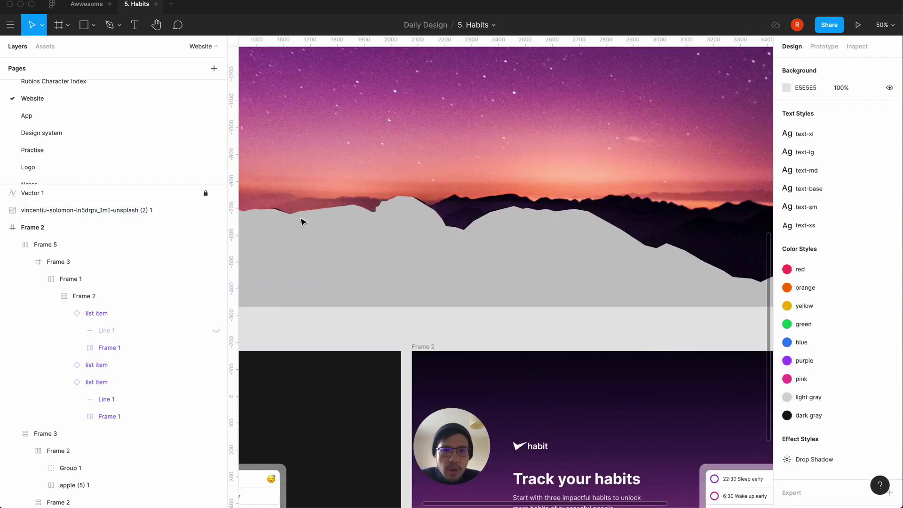
click(117, 25)
click(113, 46)
scroll(395, 232, up, 5)
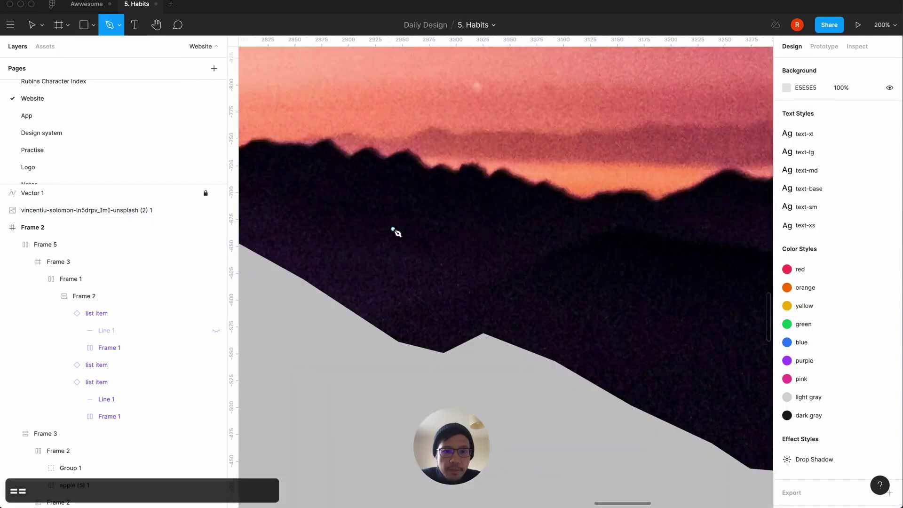
click(274, 302)
click(318, 315)
click(375, 266)
click(461, 249)
scroll(461, 249, down, 3)
click(448, 214)
scroll(493, 169, right, 5)
scroll(658, 160, right, 3)
click(655, 158)
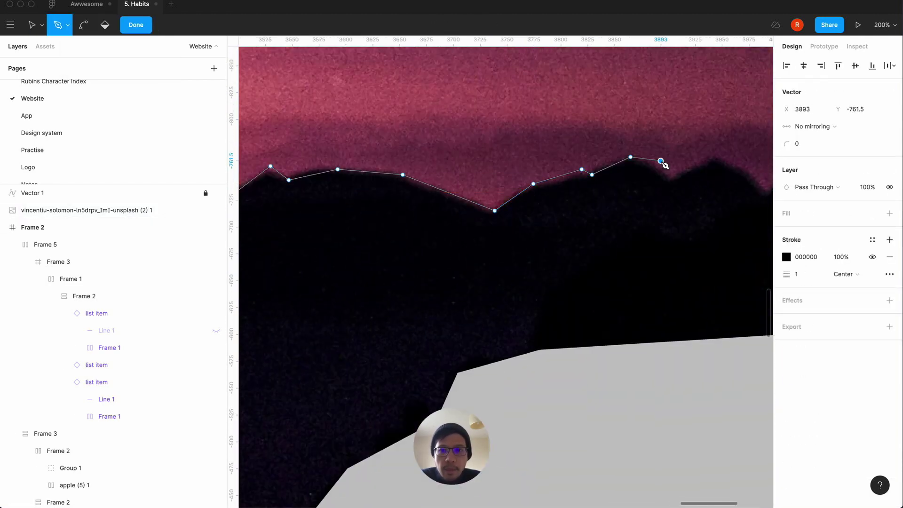
scroll(667, 178, right, 3)
click(675, 197)
scroll(564, 141, right, 3)
click(454, 98)
Close the second mountain's outline below the photo and give it a darker gray fill.
scroll(498, 235, down, 5)
click(649, 352)
click(285, 351)
click(301, 279)
click(889, 213)
key(Escape)
key(Escape)
key(shift+0)
Rename the second mountain layer as 2 and the foreground one as 1, and lock layer 2.
double_click(32, 209)
text(2)
key(shift+Tab)
text(1)
key(Return)
click(206, 209)
Trace the distant ridge leftward with the Pen tool from about X 3416, where it meets mountain 2, to about X 2920.
key(p)
click(637, 207)
click(573, 203)
click(535, 203)
click(503, 203)
click(461, 204)
scroll(461, 207, up, 3)
click(476, 140)
click(439, 129)
click(395, 132)
click(337, 112)
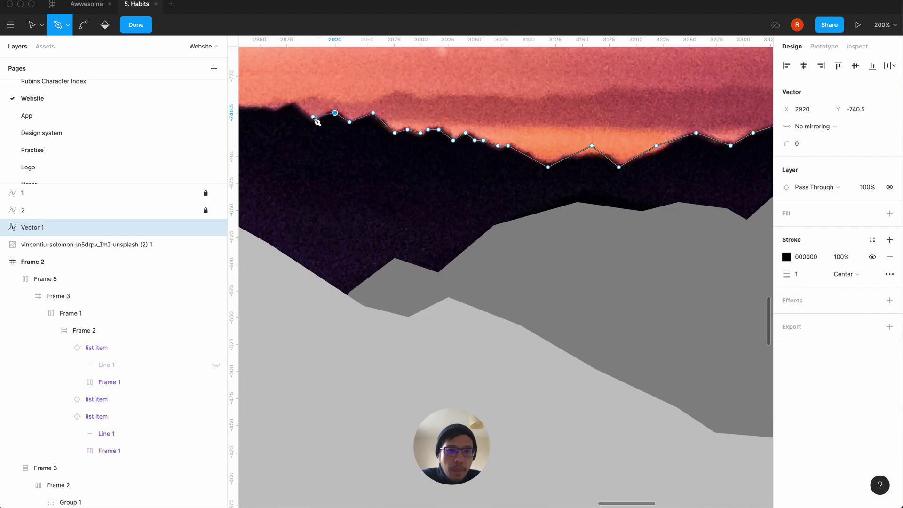
Continue the distant ridge outline leftward to its junction with the foreground mountain at about X 2133, Y -707.
scroll(336, 115, left, 3)
click(353, 114)
scroll(353, 118, left, 3)
click(363, 135)
scroll(361, 143, left, 3)
click(400, 137)
click(358, 127)
scroll(357, 131, left, 3)
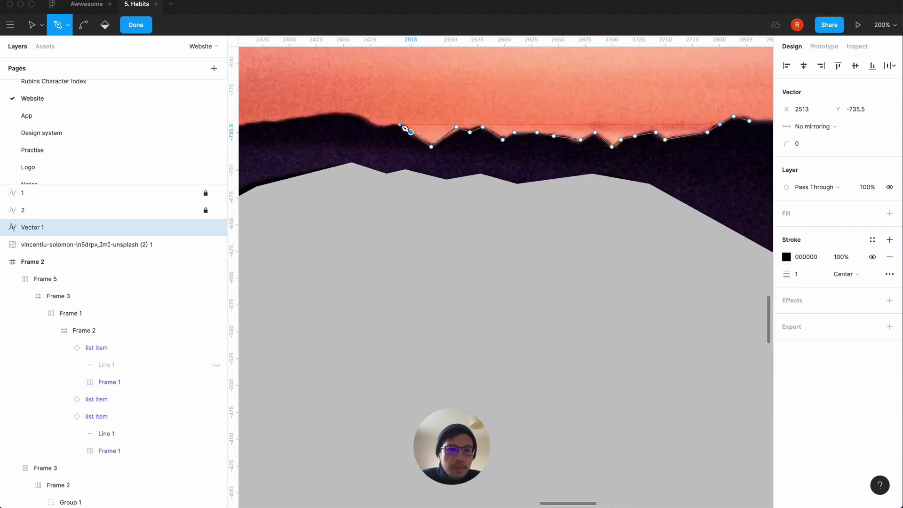
click(338, 117)
key(shift+0)
click(381, 196)
click(318, 199)
scroll(311, 200, left, 3)
click(381, 203)
click(355, 216)
Close the distant mountain's outline with lower corners at X 2133 and X 3416, both at Y -308.
key(minus)
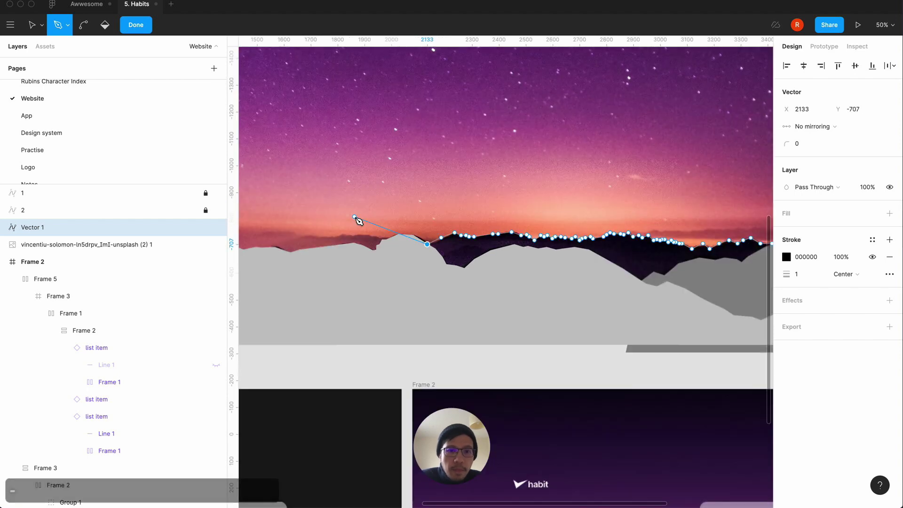
click(428, 352)
scroll(429, 355, right, 10)
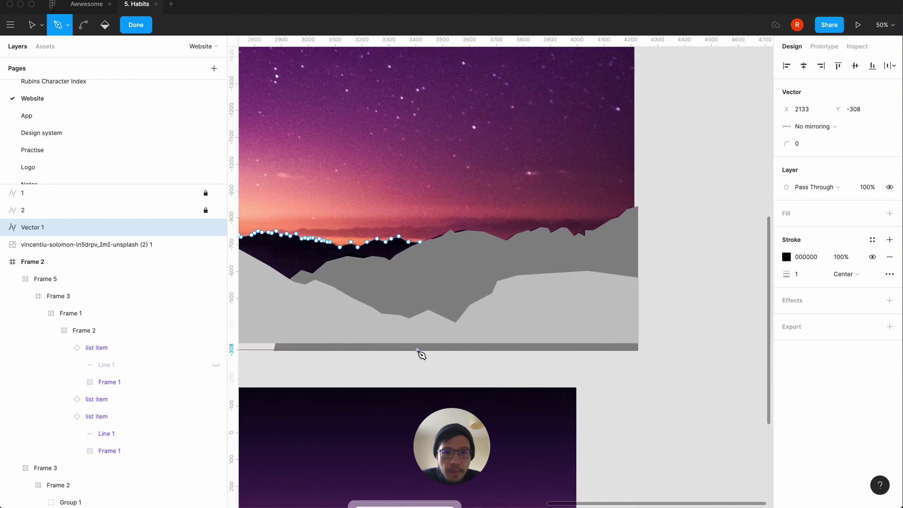
click(421, 351)
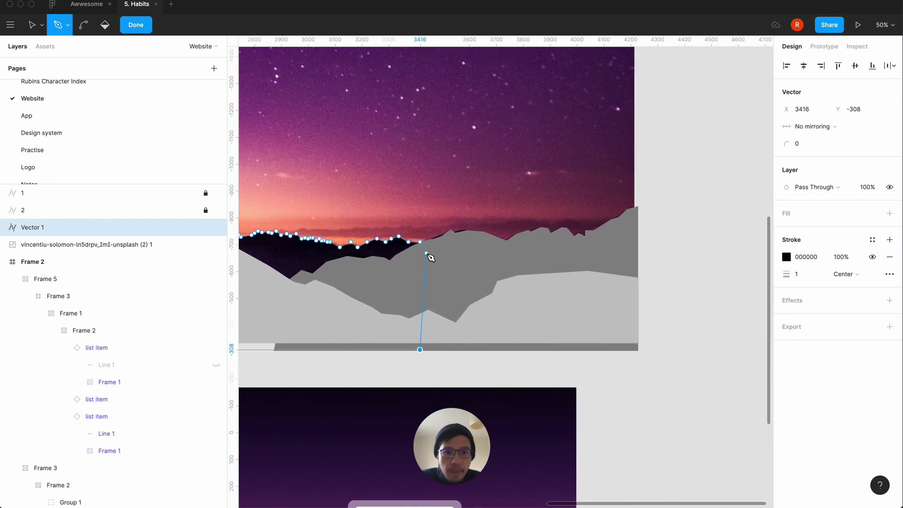
click(420, 241)
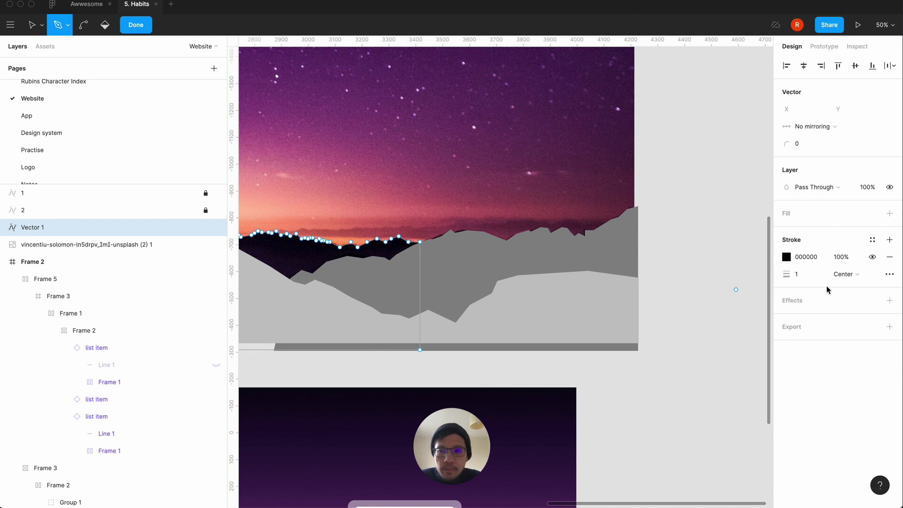
Remove the distant mountain's stroke and give it a dark gray 645E5E fill.
click(889, 256)
click(889, 213)
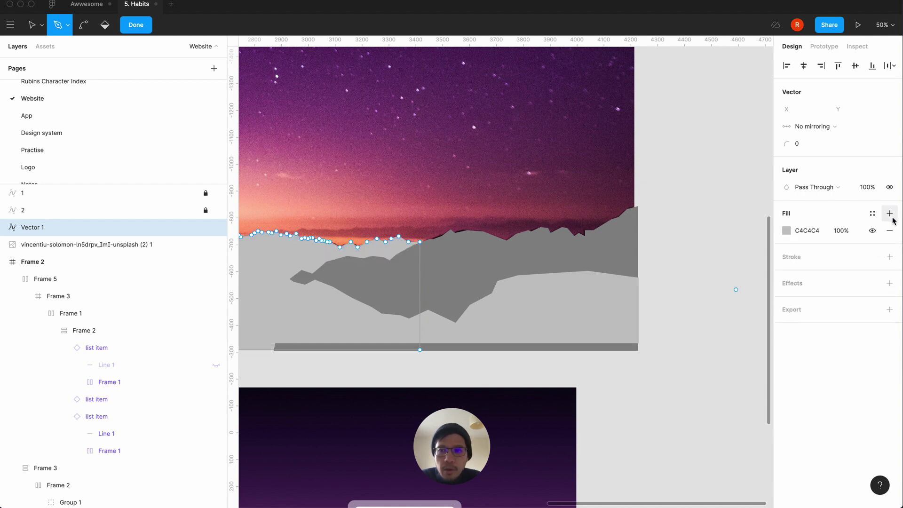
click(787, 231)
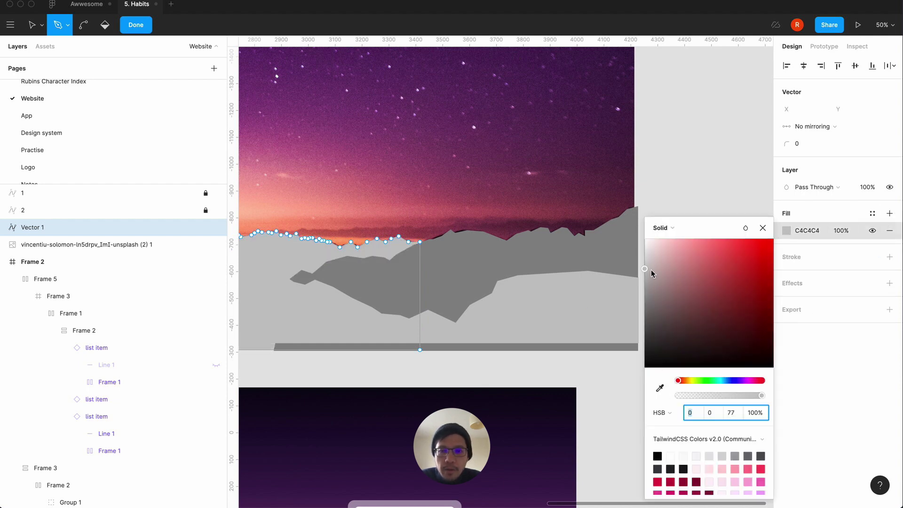
drag(644, 272, 650, 321)
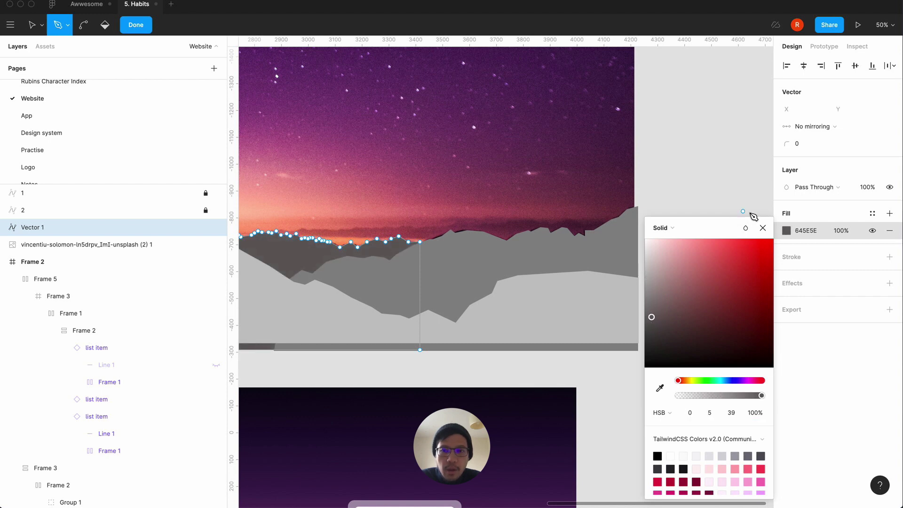
click(762, 228)
key(Escape)
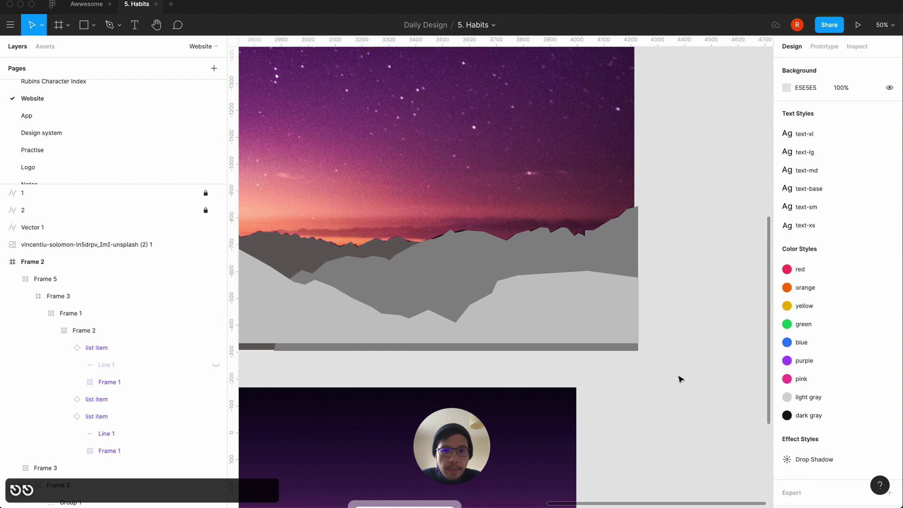
Rename the distant mountain layer as 3 and deselect it.
key(minus)
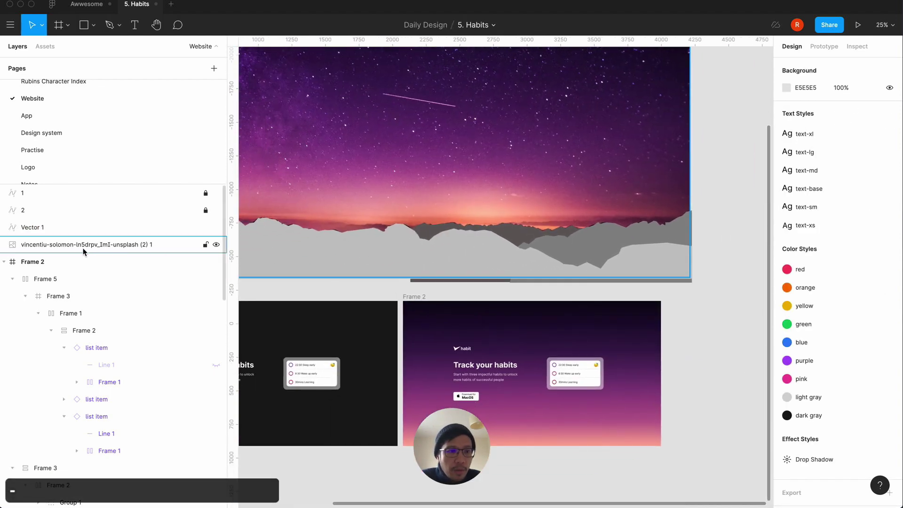
double_click(38, 228)
text(2)
key(BackSpace)
text(3)
key(Return)
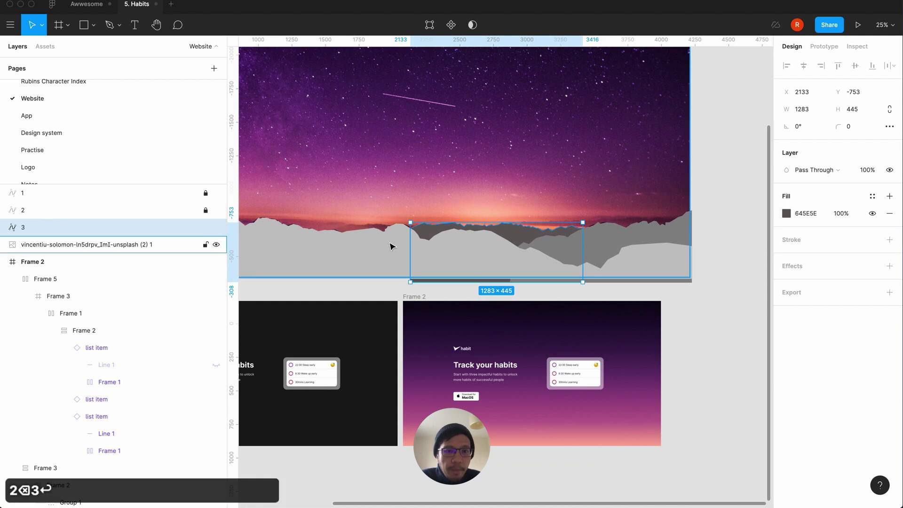
click(377, 296)
key(minus)
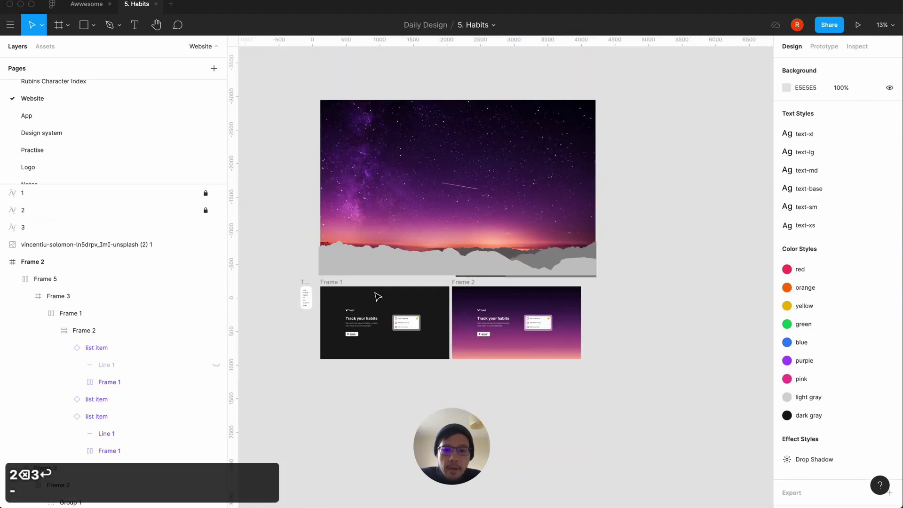
key(equal)
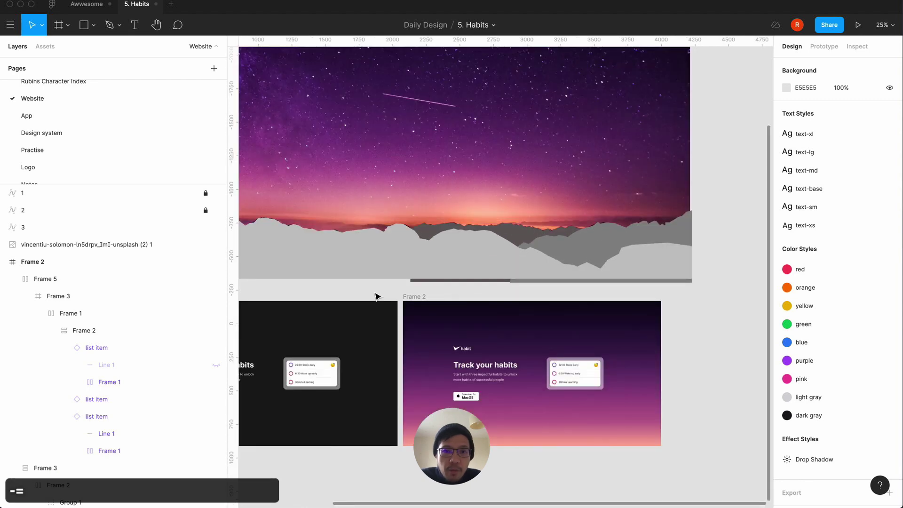
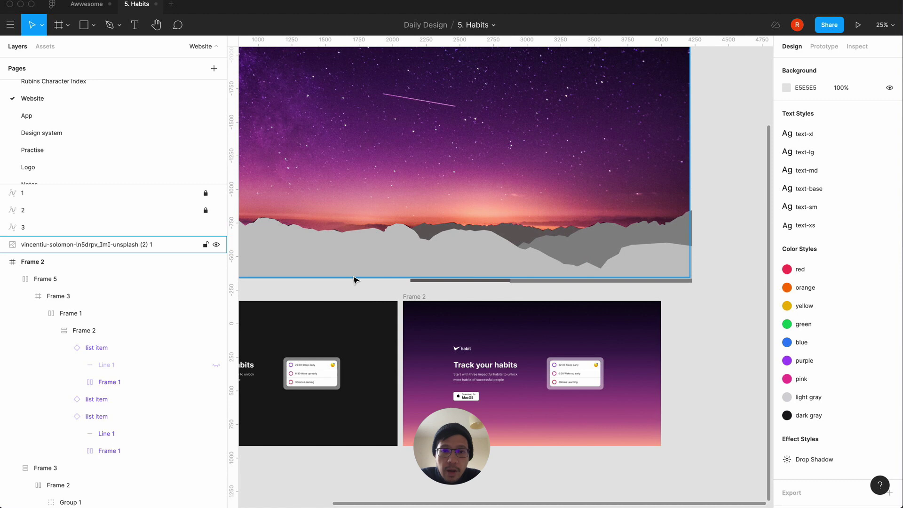
scroll(354, 279, left, 3)
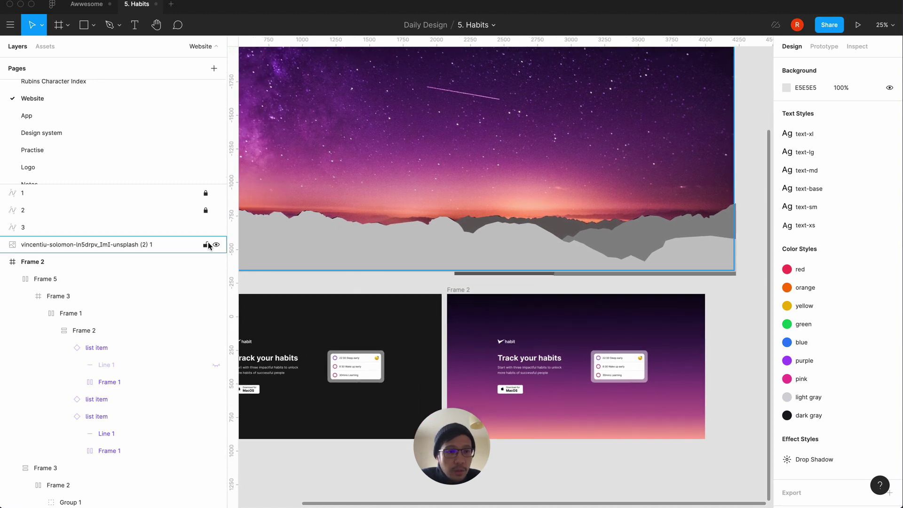
Lock mountain layer 3, and unlock and select the foreground mountain layer 1.
click(206, 228)
click(204, 192)
click(156, 192)
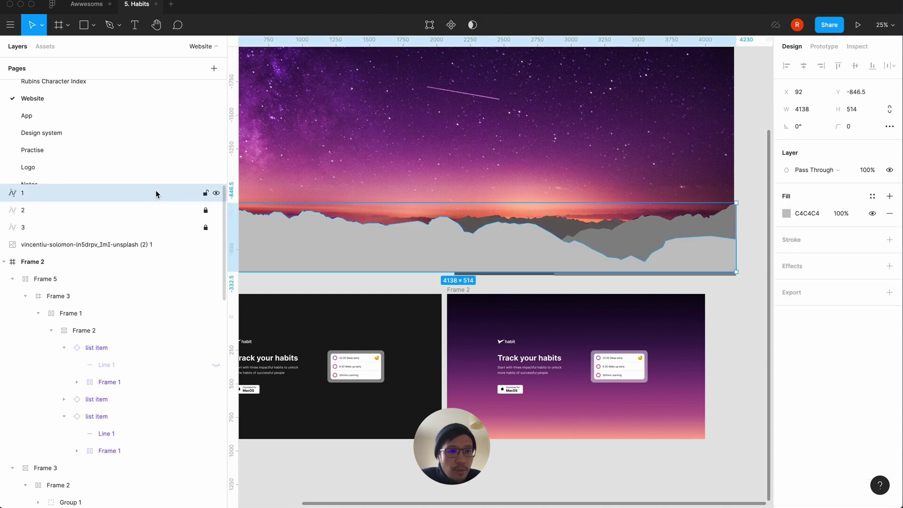
Remove the foreground mountain's fill to expose the photo beneath, and add the C4C4C4 fill back.
click(890, 214)
scroll(691, 311, left, 5)
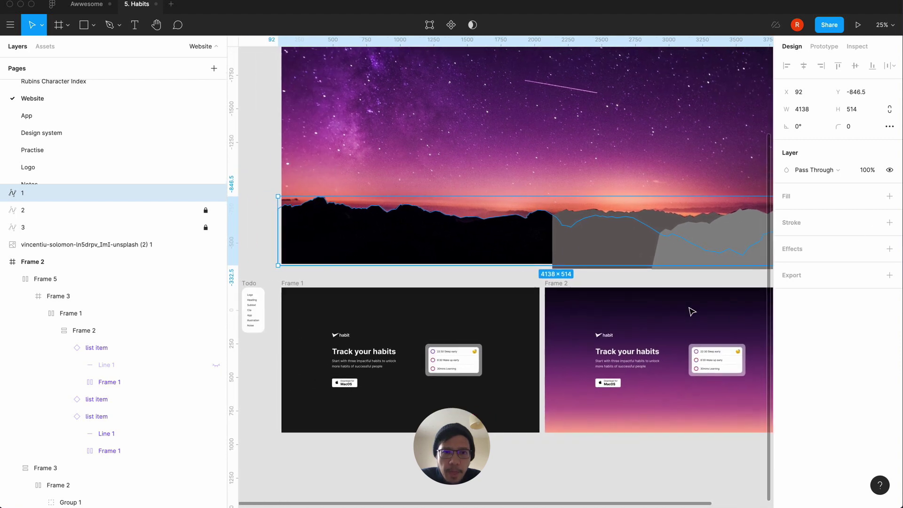
click(889, 197)
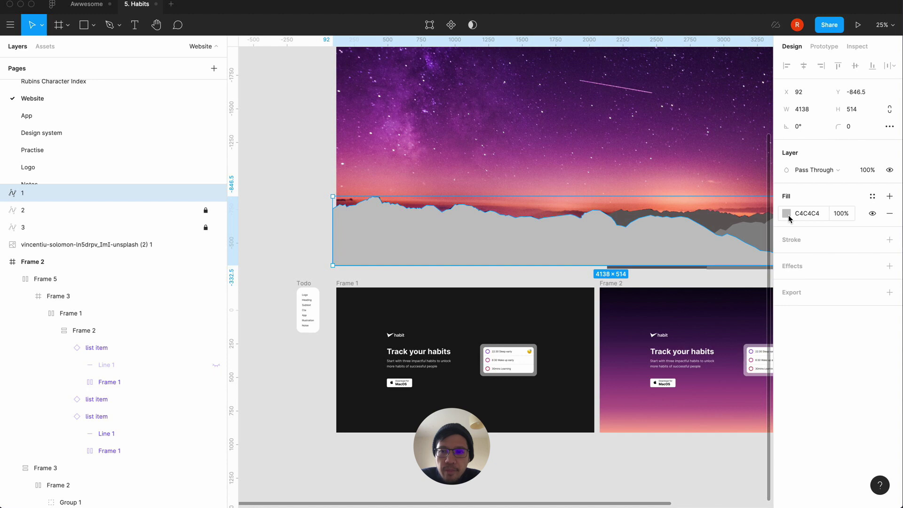
Shift the foreground mountain to X 492, Y -843 and fill it with near-black 010103 sampled from the photo's mountains.
drag(481, 240, 535, 238)
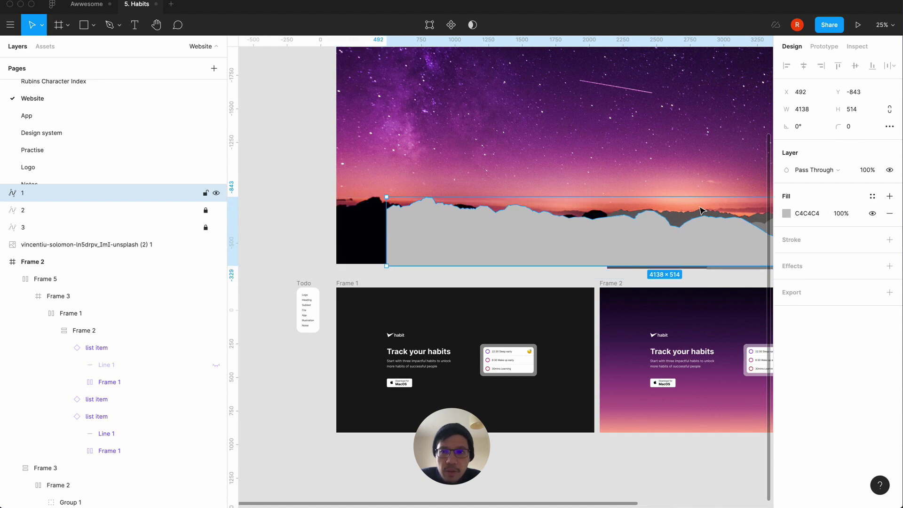
click(786, 214)
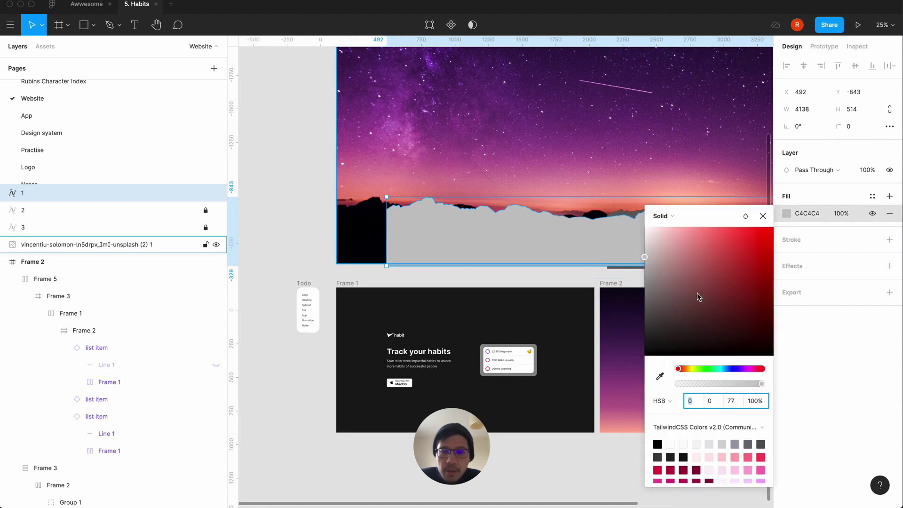
click(659, 376)
click(365, 229)
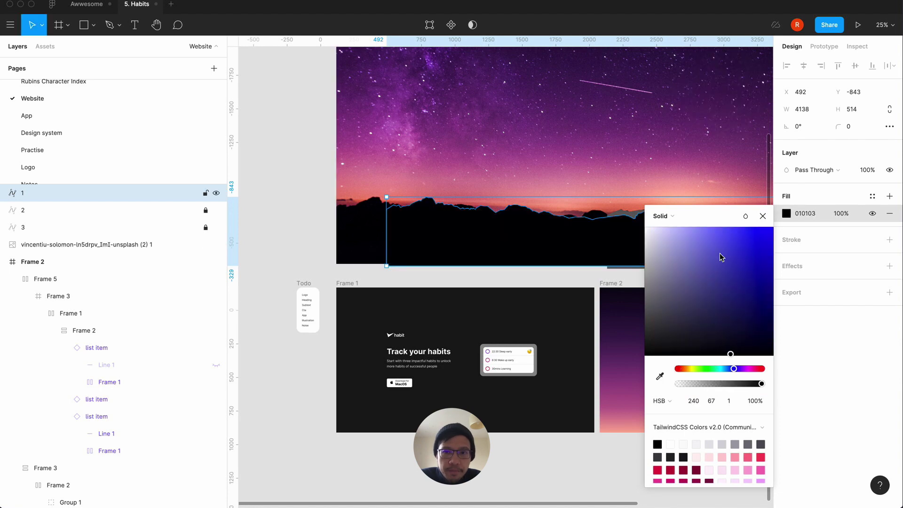
click(762, 216)
click(277, 217)
Move the foreground mountain to X -396, Y -753 and deselect it.
scroll(278, 216, right, 5)
scroll(278, 216, down, 2)
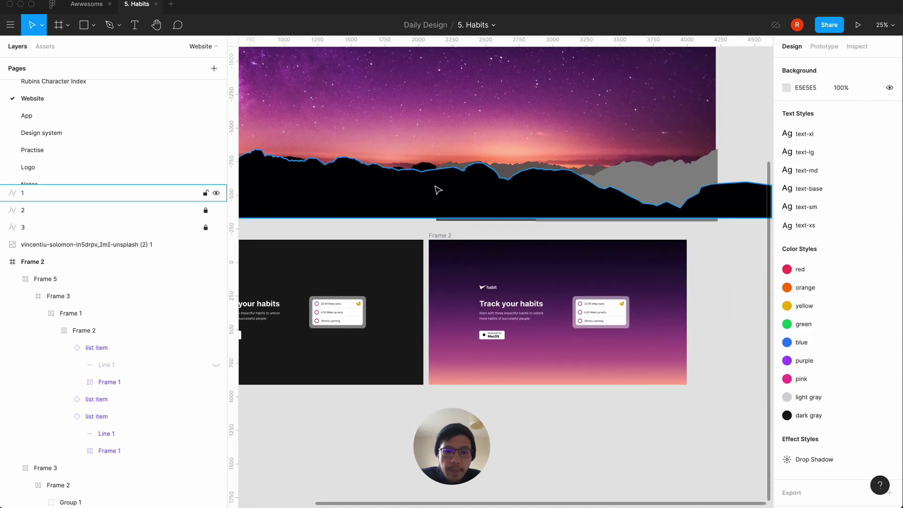
scroll(438, 190, down, 3)
click(425, 228)
drag(419, 231, 359, 238)
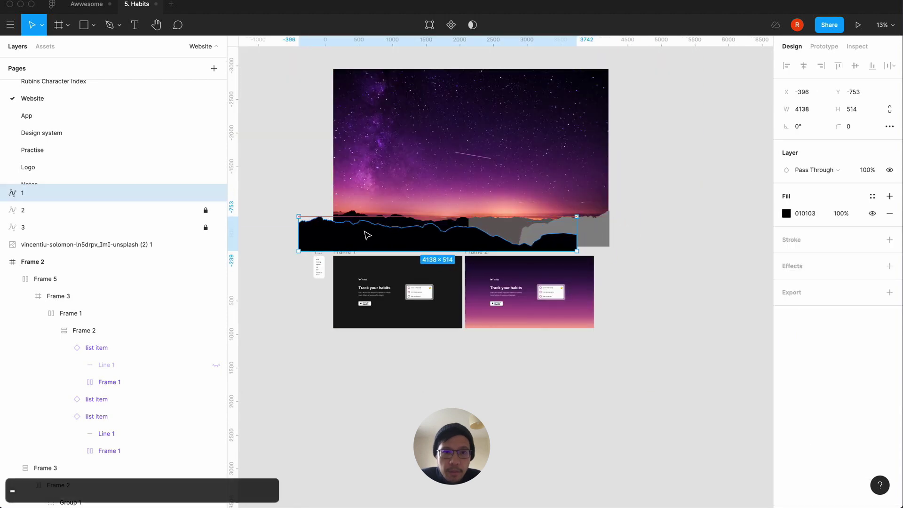
click(290, 120)
Unlock mountain layers 2 and 3 and move all three mountains together with the photo up and right, clear of the frames.
click(206, 211)
click(206, 227)
drag(314, 123, 580, 249)
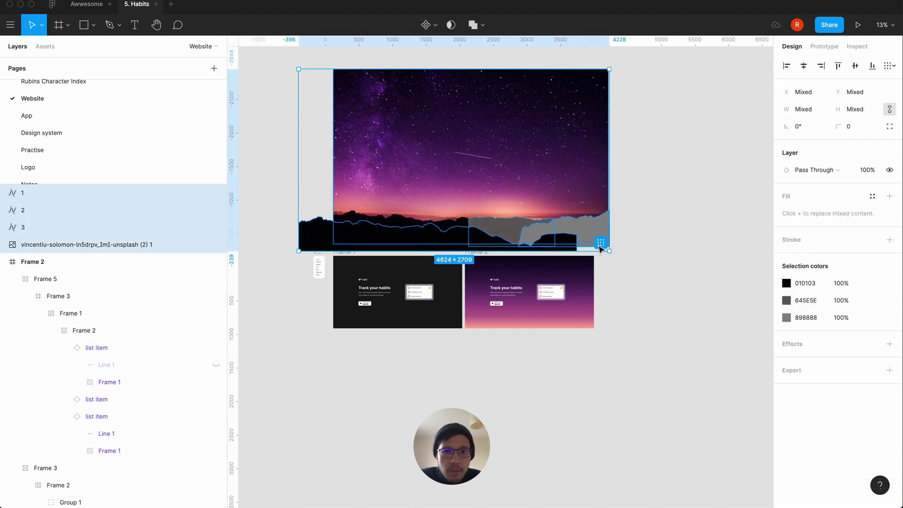
drag(550, 168, 585, 137)
click(284, 144)
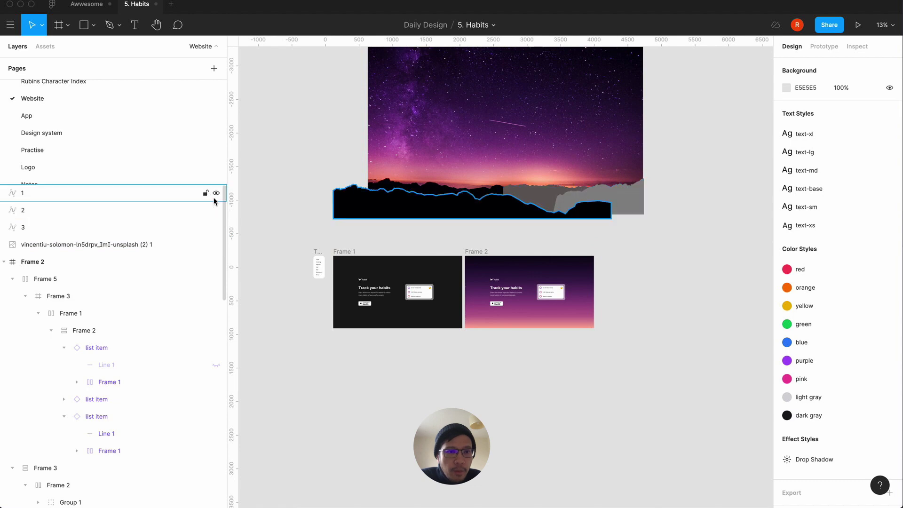
Lock the foreground mountain layer 1 and move mountain layer 2 to X 3746, Y -1115.
click(205, 193)
scroll(660, 289, up, 5)
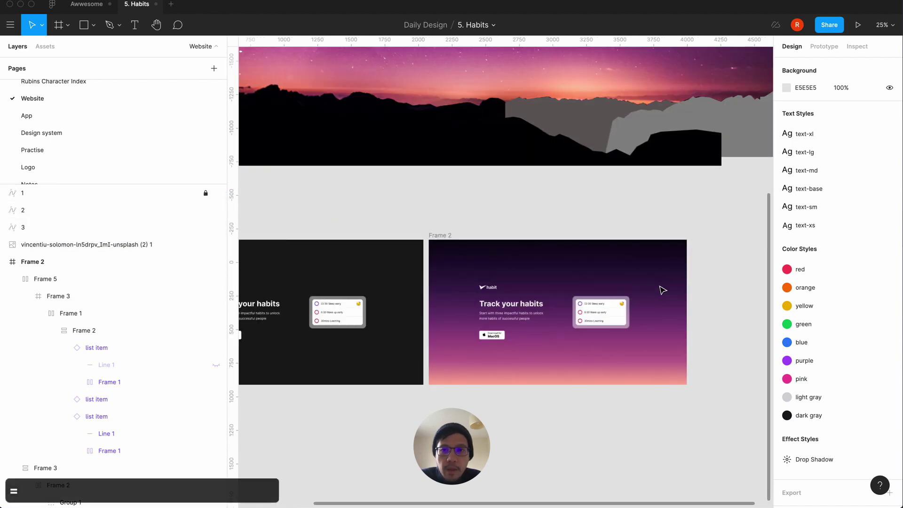
scroll(534, 252, right, 5)
click(520, 228)
drag(507, 227, 556, 252)
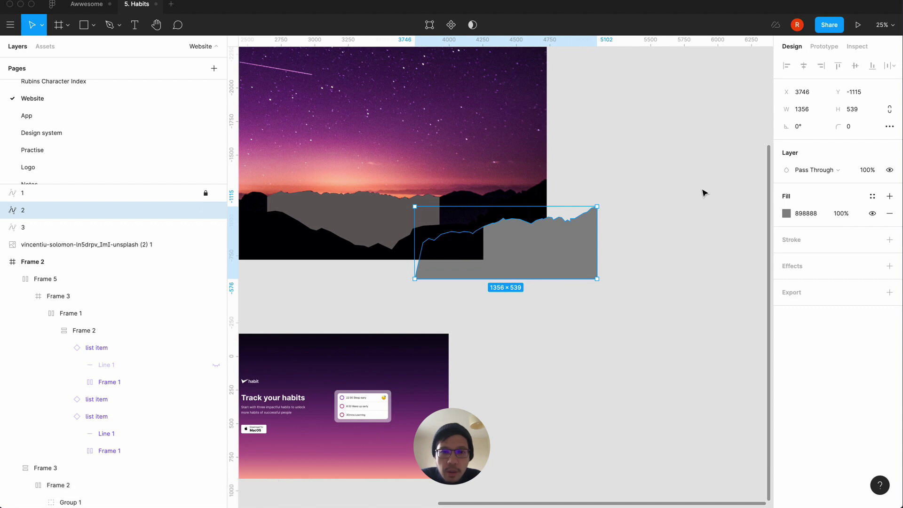
scroll(703, 193, left, 5)
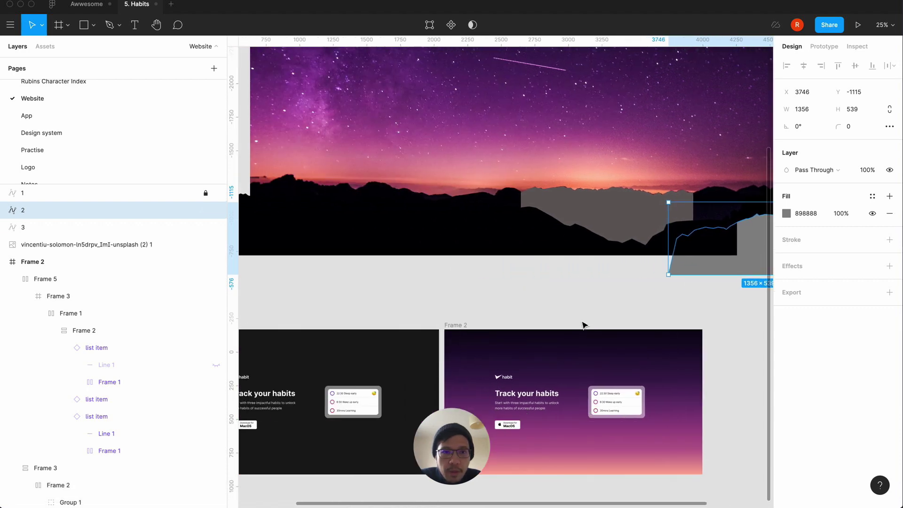
Fill mountain layer 2 with near-black 010103 sampled from the photo and move it to X 3762, Y -1280.
scroll(613, 298, right, 5)
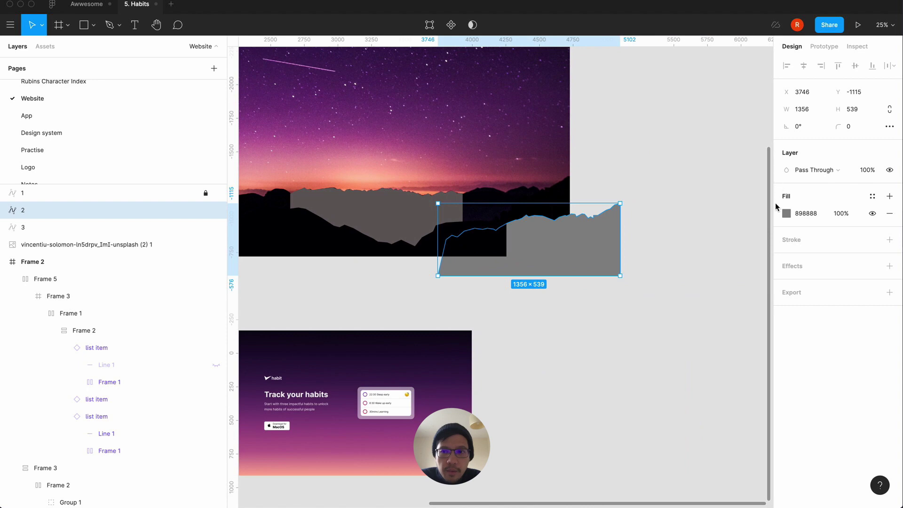
click(786, 213)
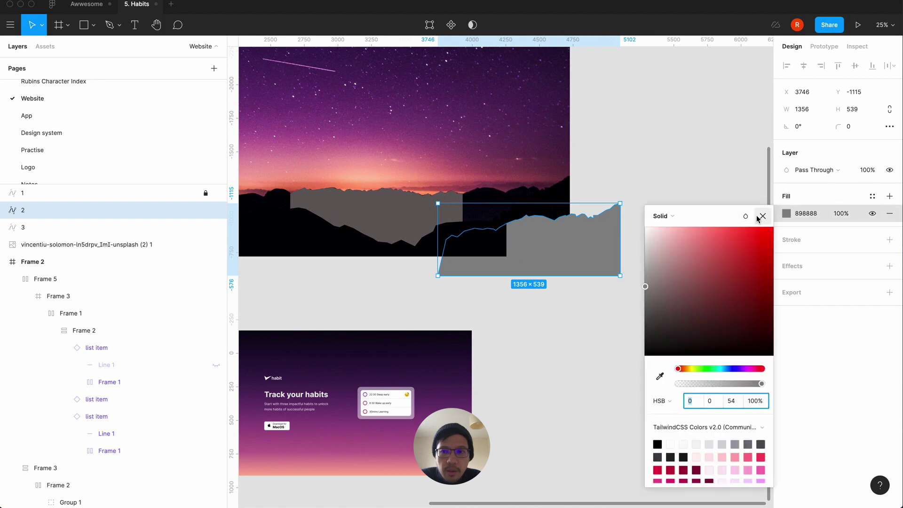
click(761, 216)
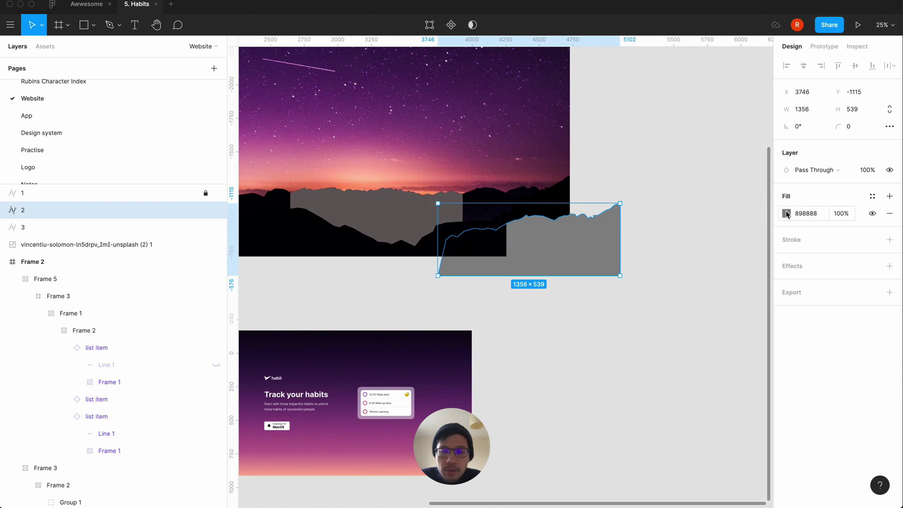
click(786, 213)
click(660, 376)
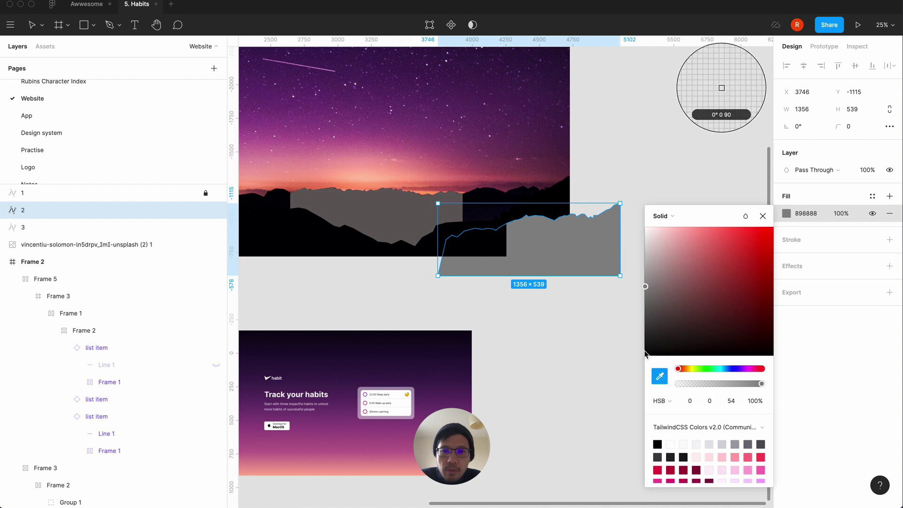
click(564, 187)
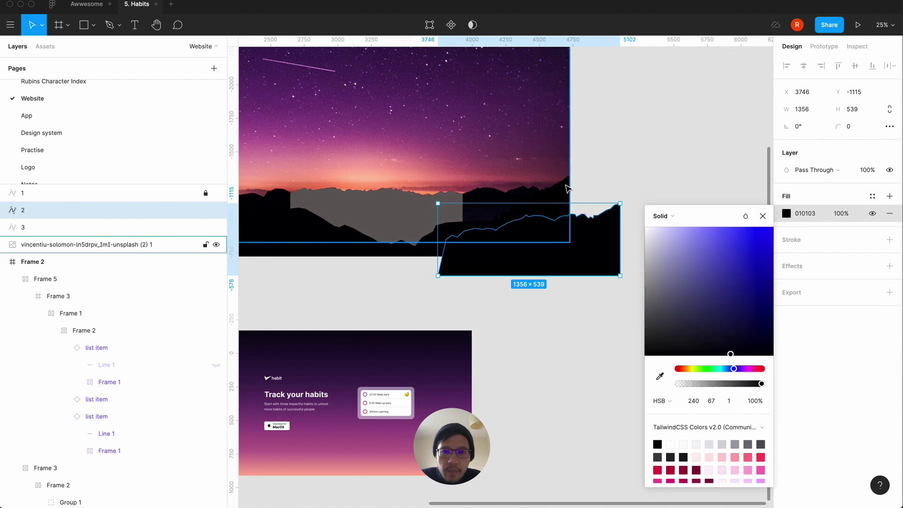
click(762, 217)
click(592, 338)
drag(556, 264, 558, 244)
Fill the distant mountain layer 3 with near-black 020206 sampled from the photo's mountains.
click(362, 195)
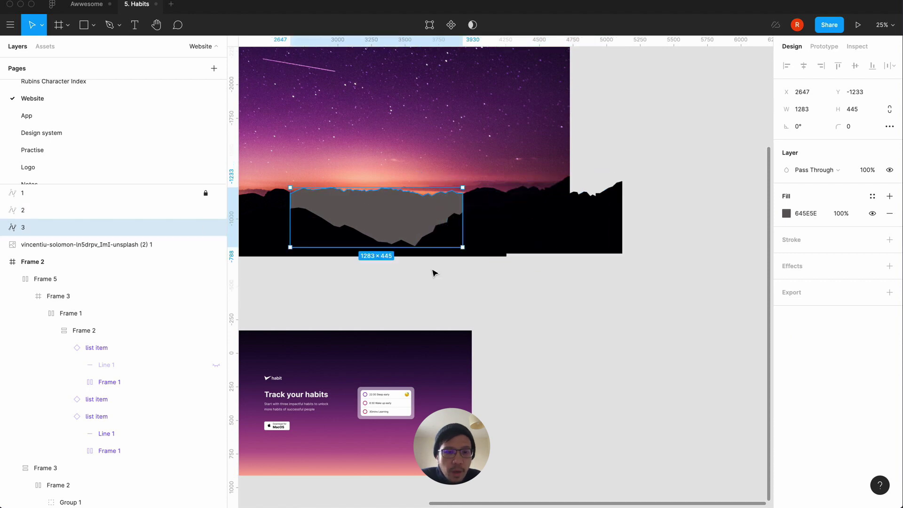
scroll(434, 272, left, 5)
scroll(434, 273, left, 1)
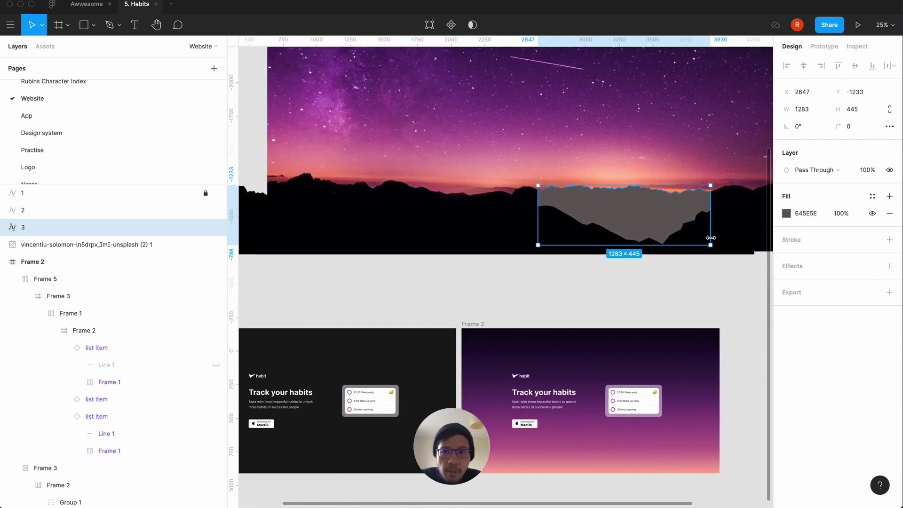
click(786, 213)
click(659, 376)
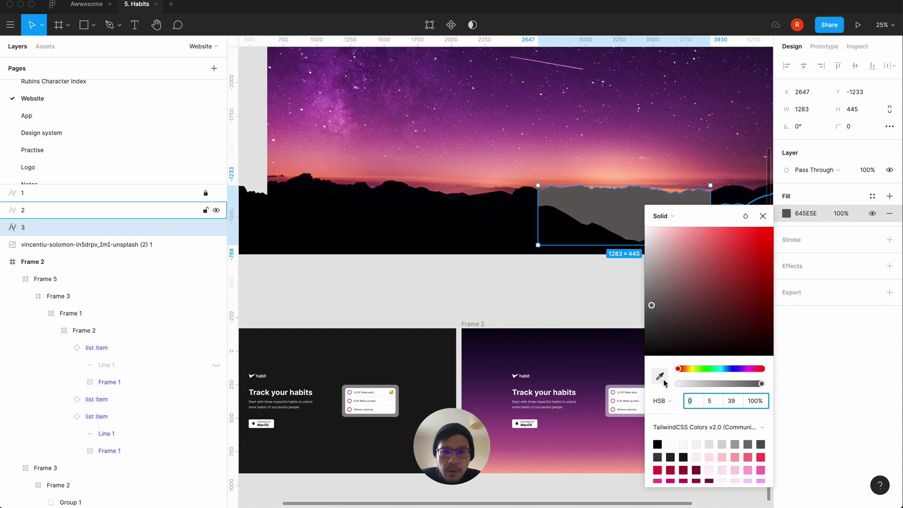
click(390, 183)
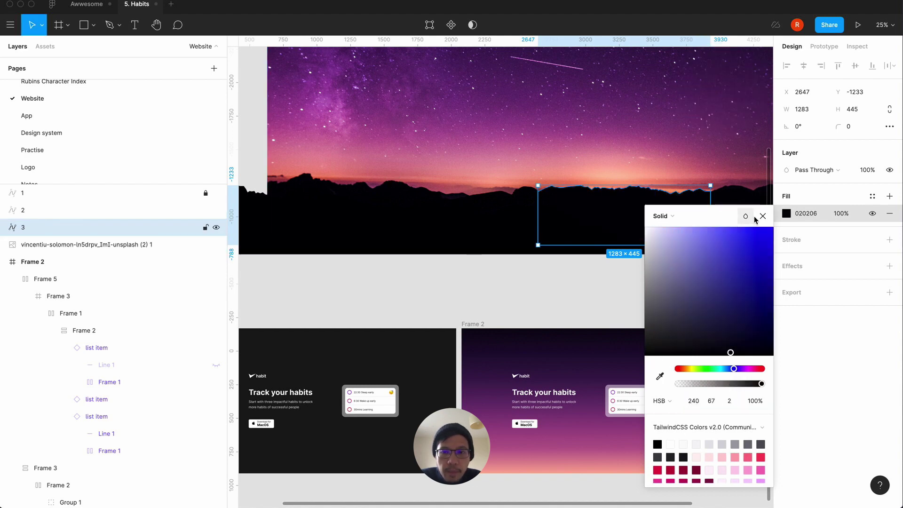
click(762, 216)
click(545, 309)
Move the distant mountain layer 3 up to X 2531, Y -1317.
scroll(545, 309, right, 3)
click(510, 209)
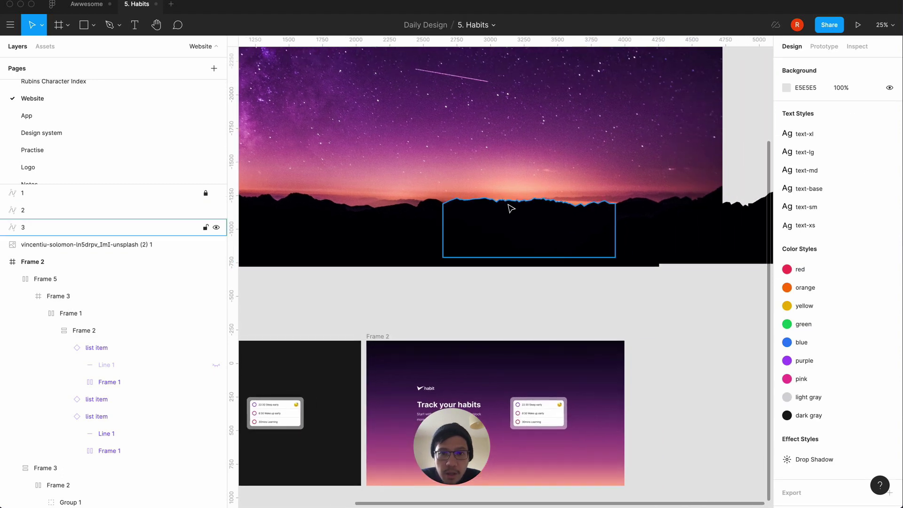
drag(511, 217, 495, 205)
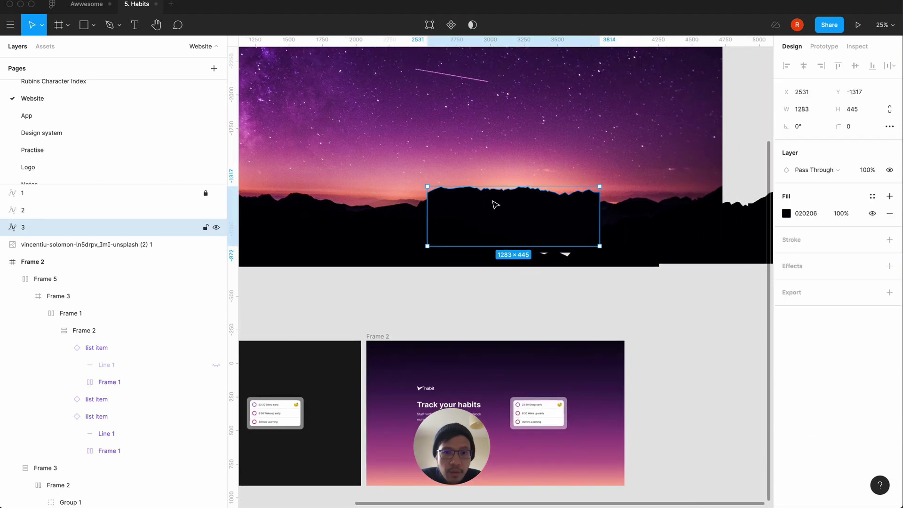
scroll(516, 300, left, 5)
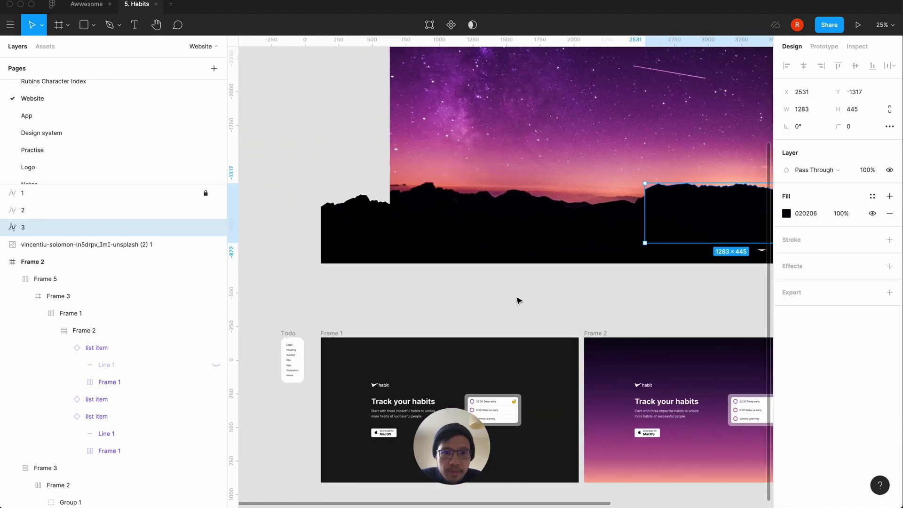
scroll(517, 300, right, 4)
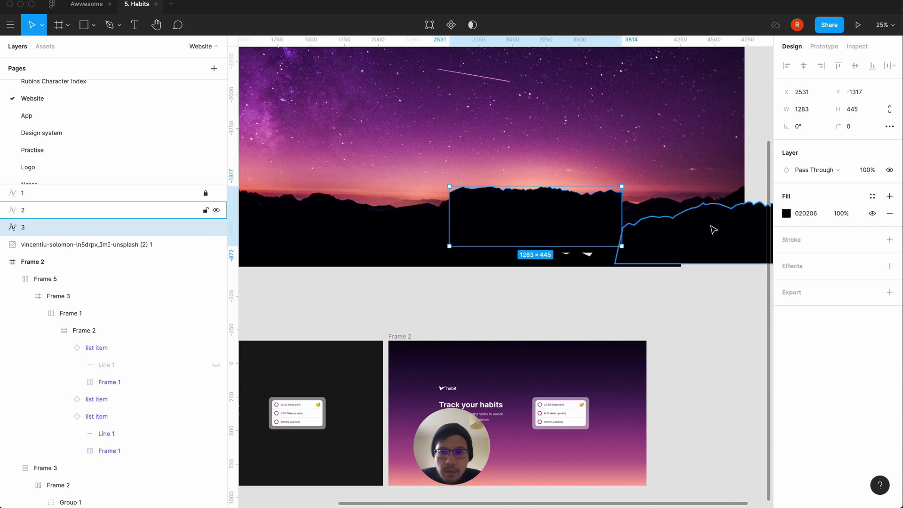
Lighten mountain layer 2's fill to dark navy 181840 and deselect it.
click(713, 230)
click(786, 213)
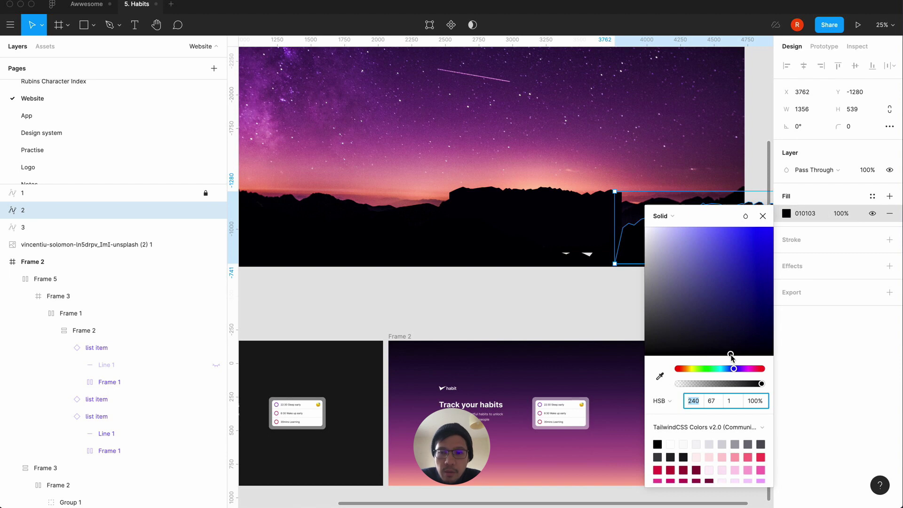
drag(731, 356, 732, 346)
drag(720, 216, 505, 207)
mouse_move(517, 334)
mouse_down()
mouse_move(515, 321)
mouse_move(515, 333)
mouse_up()
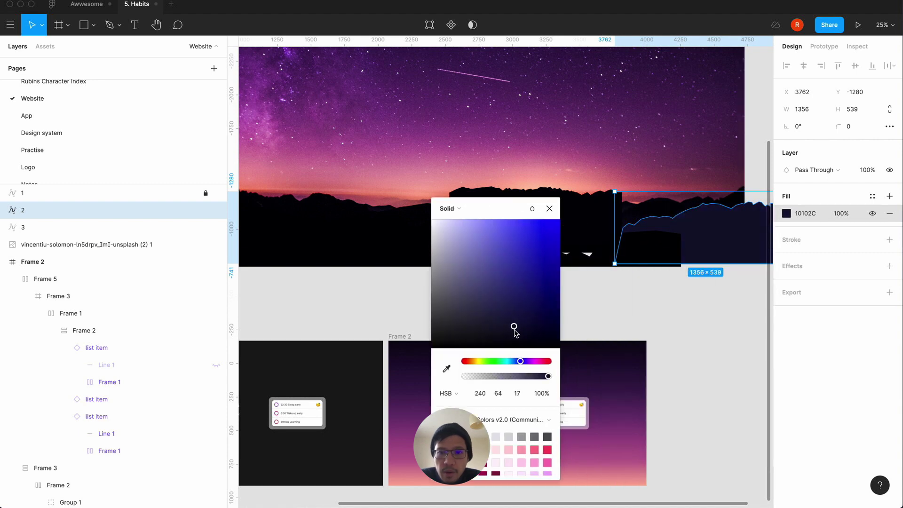
mouse_move(514, 327)
mouse_down()
mouse_move(512, 314)
mouse_move(513, 323)
mouse_up()
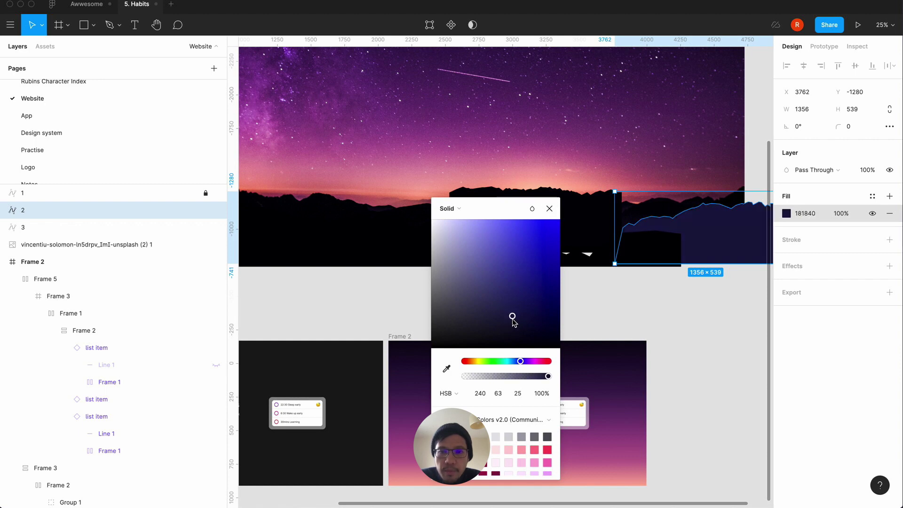
click(549, 213)
click(661, 303)
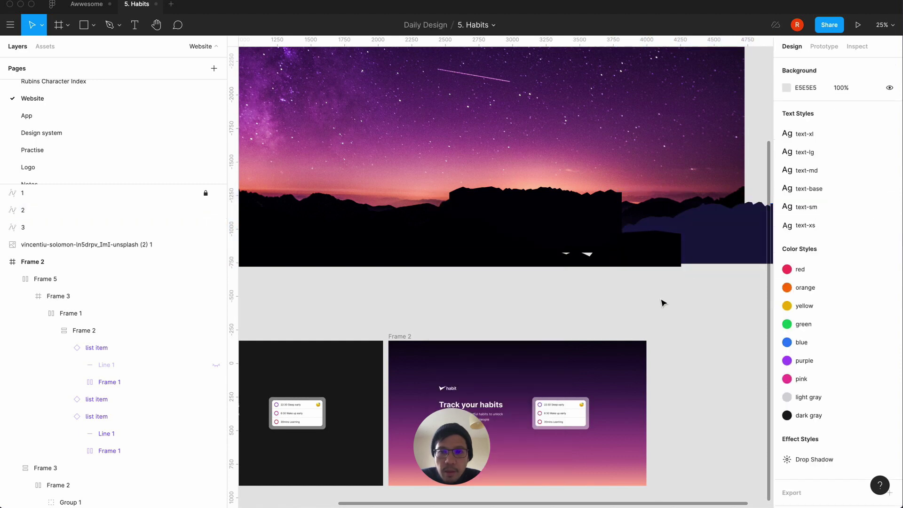
Change the fill of mountain shape 3 to the dark blue 28285F.
click(594, 201)
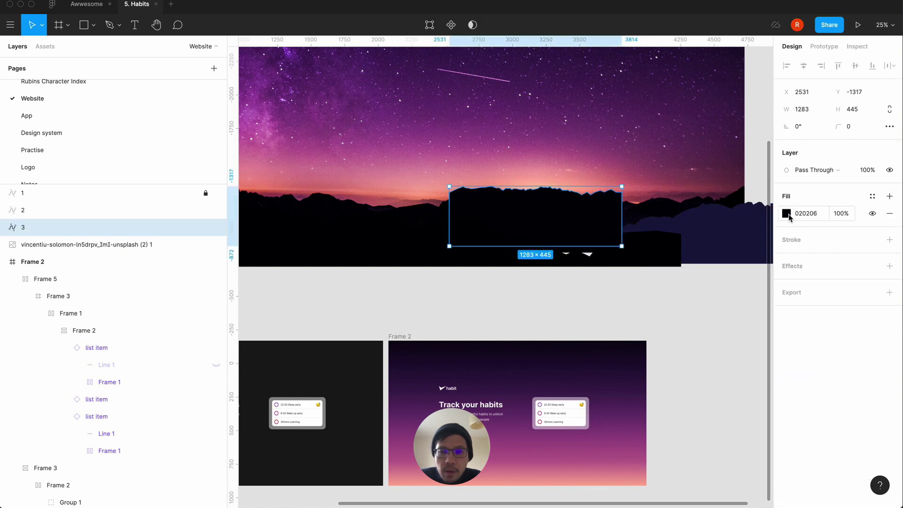
click(786, 214)
click(659, 376)
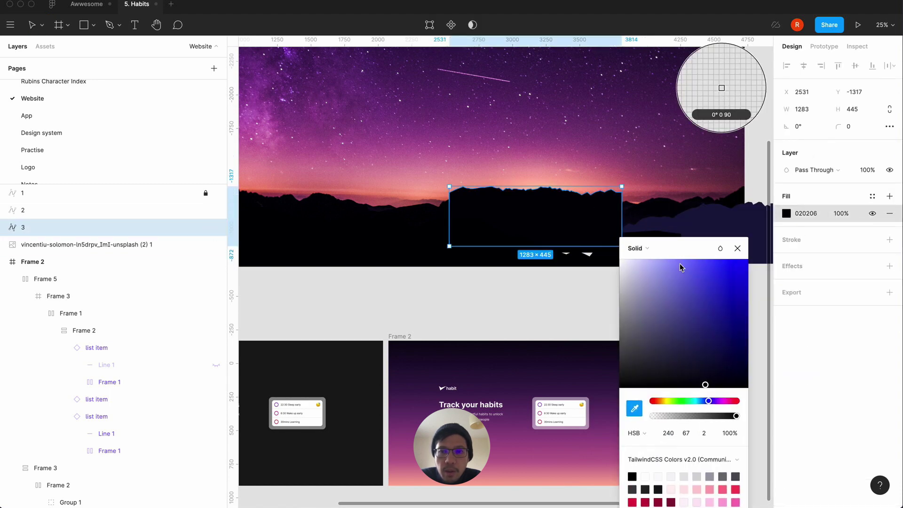
click(722, 228)
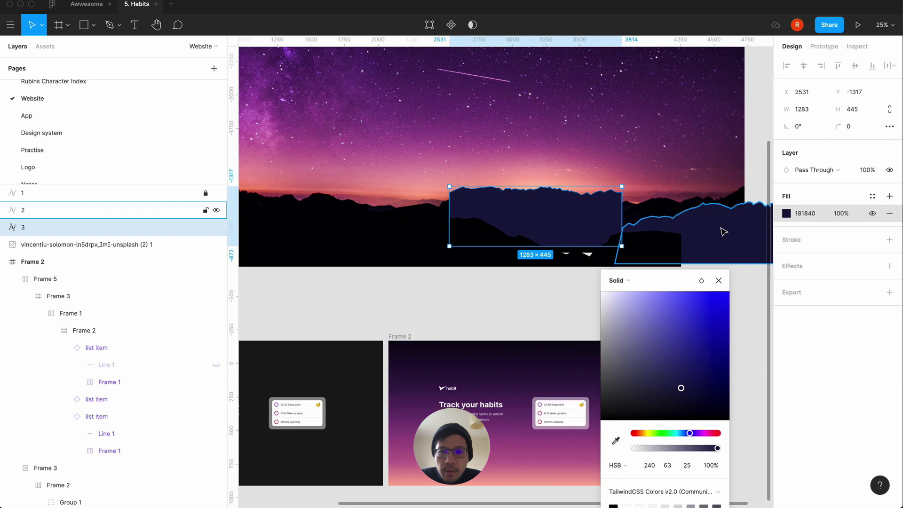
click(664, 361)
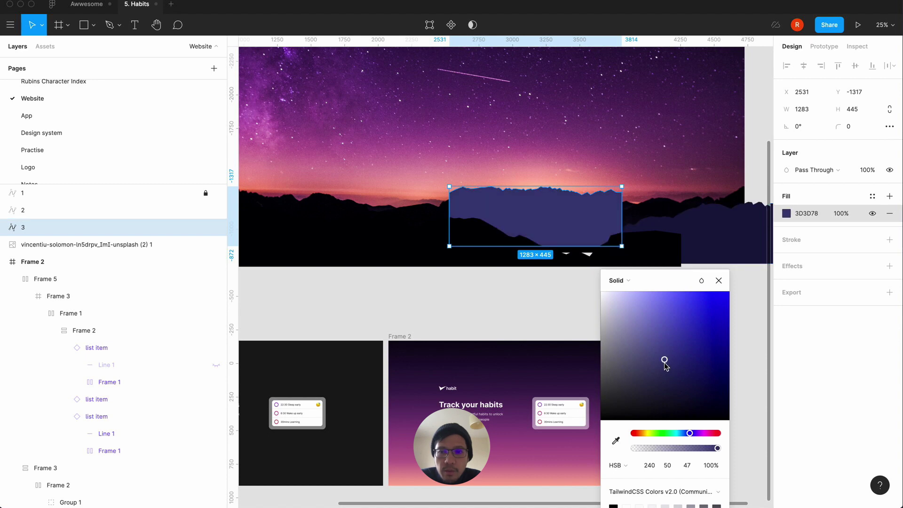
click(671, 371)
click(674, 373)
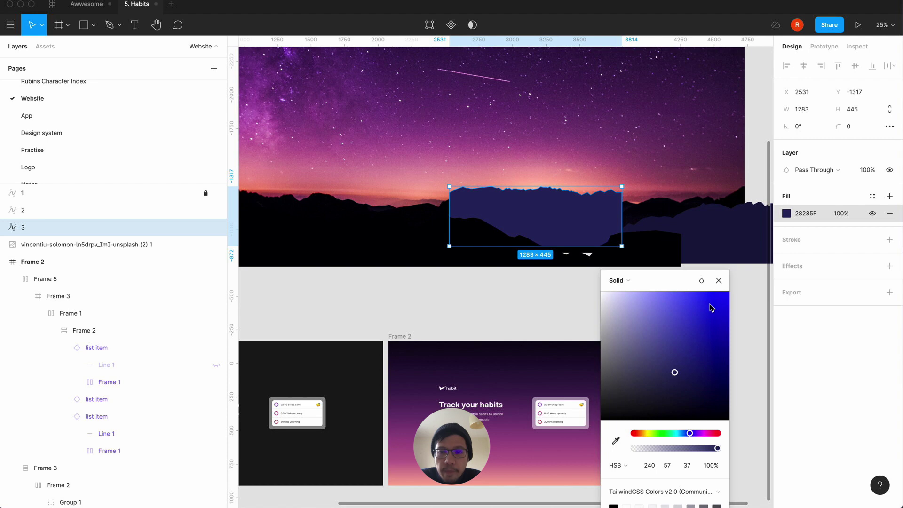
click(718, 280)
click(732, 316)
key(minus)
key(equal)
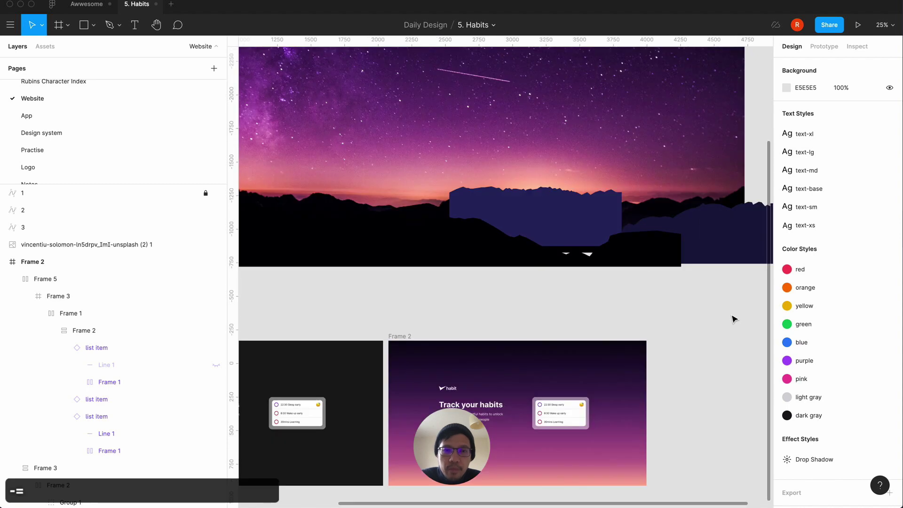
Unlock the black mountain layer 1 and paste a copy of it into Frame 2.
click(608, 259)
click(576, 288)
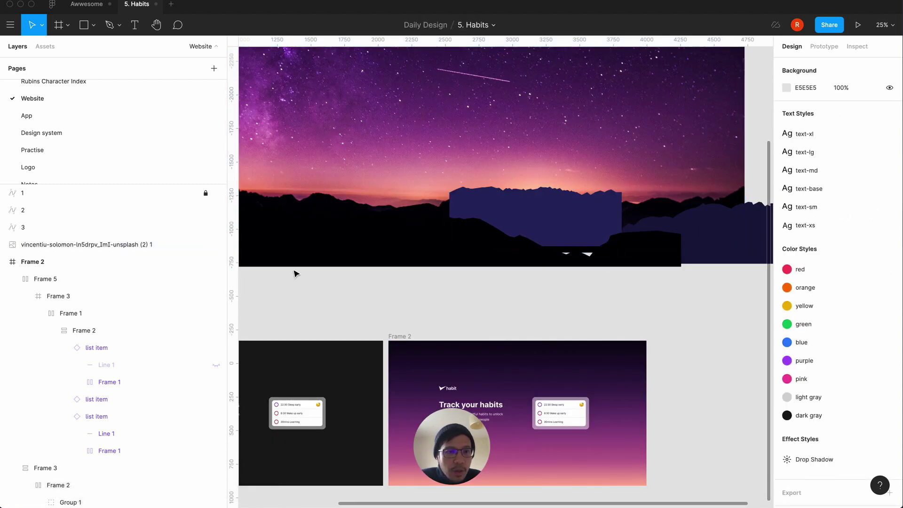
click(205, 193)
click(461, 264)
key(super+c)
click(600, 306)
scroll(603, 308, down, 5)
click(383, 230)
key(super+v)
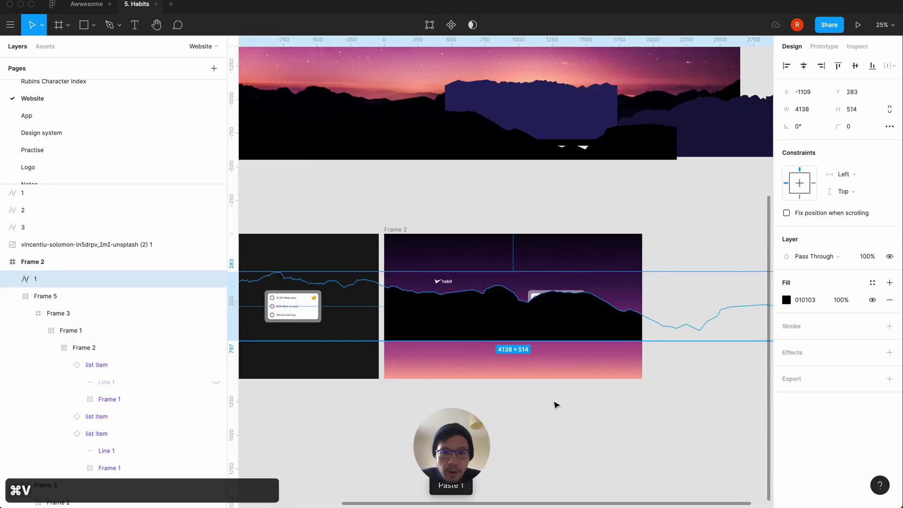
Move the pasted black mountain to the bottom of Frame 2, its left end at the frame's left edge.
drag(570, 321, 572, 372)
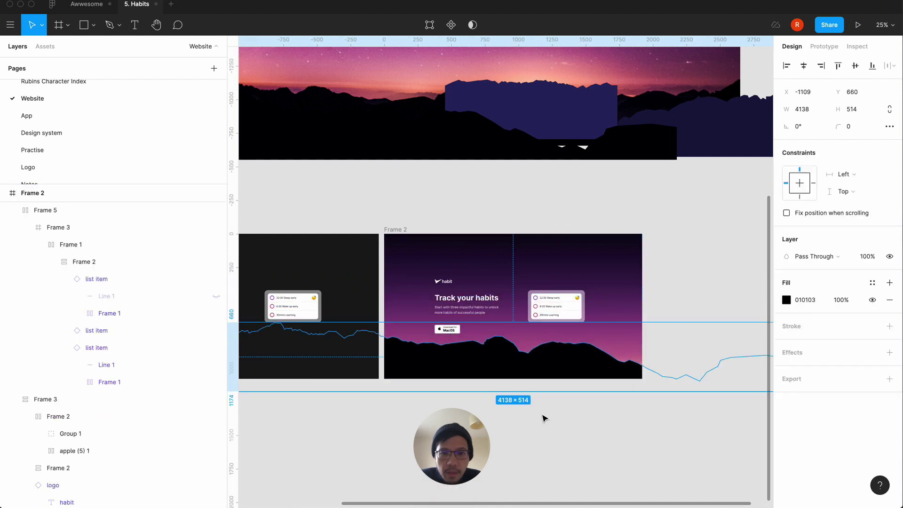
key(super+z)
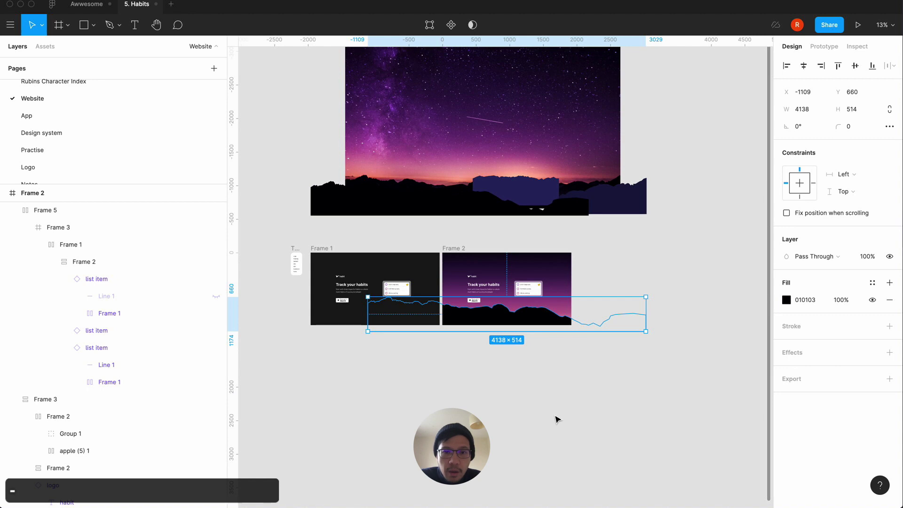
key(super+shift+z)
drag(448, 376, 539, 384)
click(499, 444)
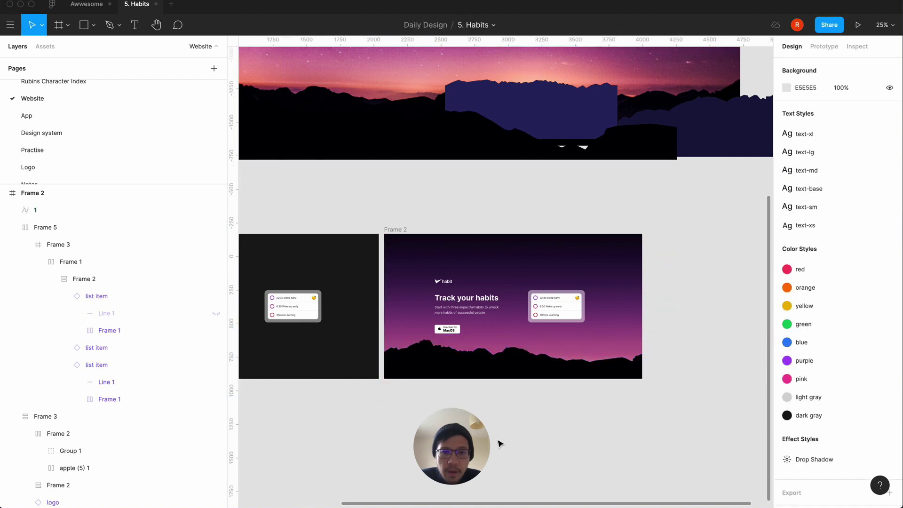
Copy mountain shape 2 from beside the sunset photo and paste it into Frame 2.
click(472, 311)
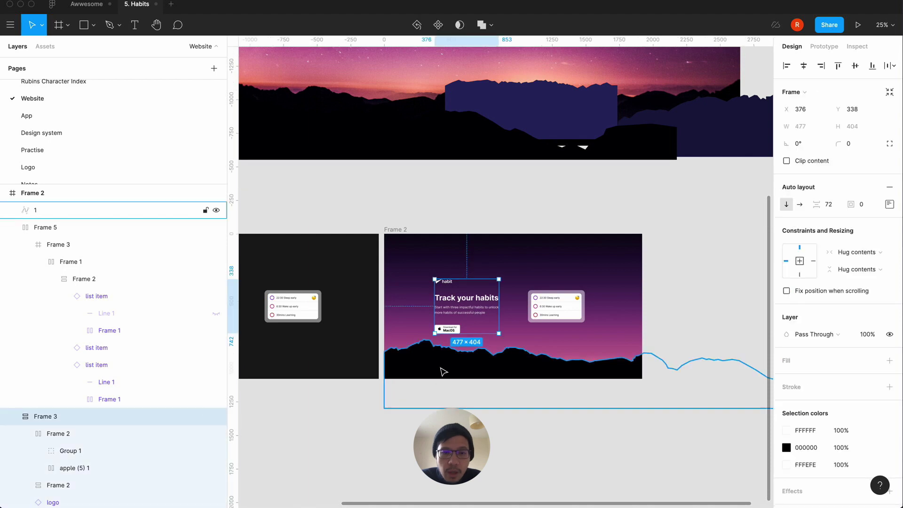
click(433, 187)
click(732, 132)
key(super+c)
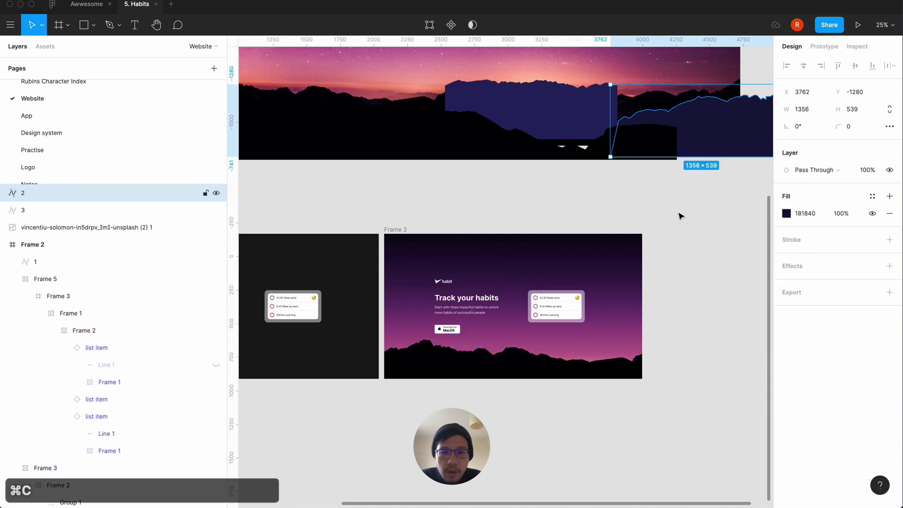
click(673, 235)
click(391, 230)
key(super+v)
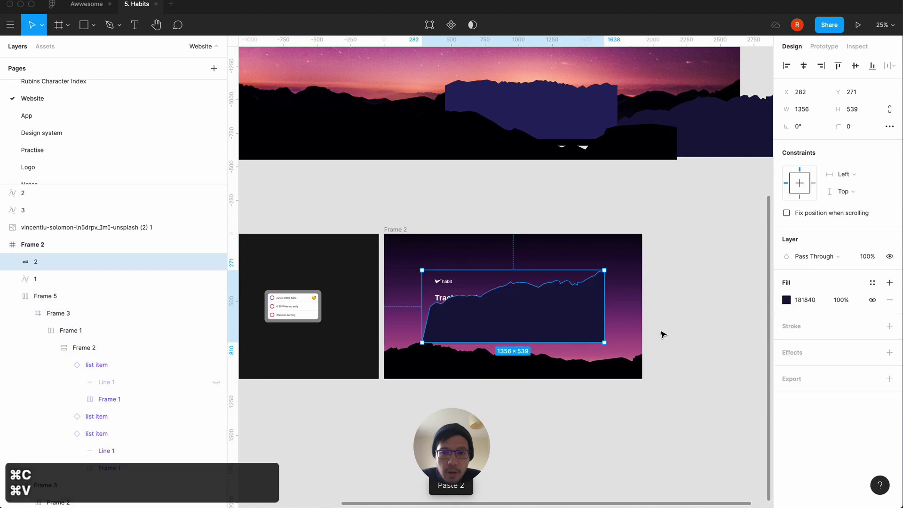
Move the pasted mountain 2 to Frame 2's lower right and send it backward behind the black mountain.
drag(539, 314, 623, 358)
right_click(623, 358)
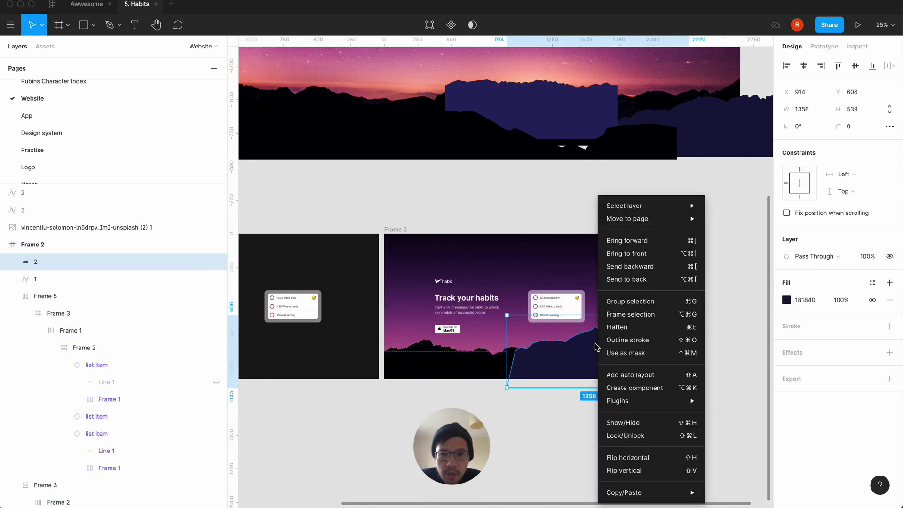
click(645, 280)
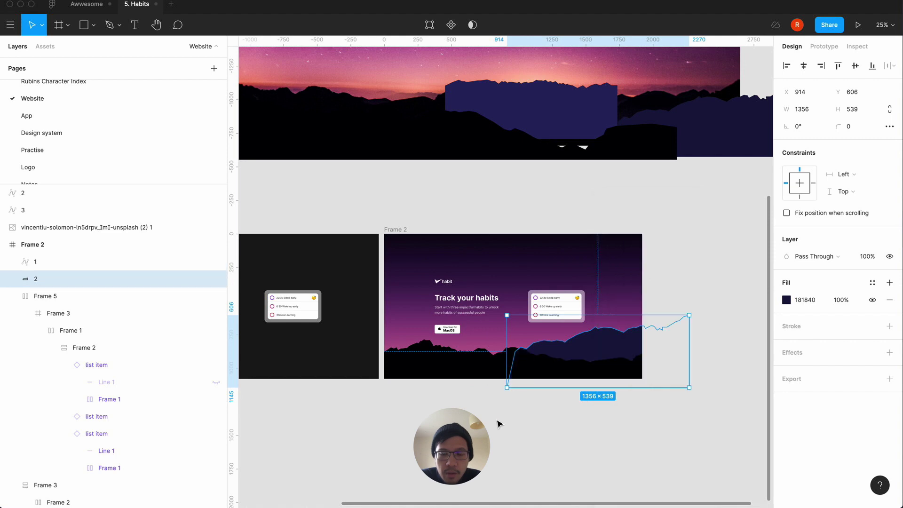
Reposition mountain 2 further right and lower in Frame 2, at about X 1040, Y 686.
key(Escape)
key(super+equal)
scroll(603, 333, down, 3)
scroll(603, 332, right, 4)
drag(619, 332, 636, 360)
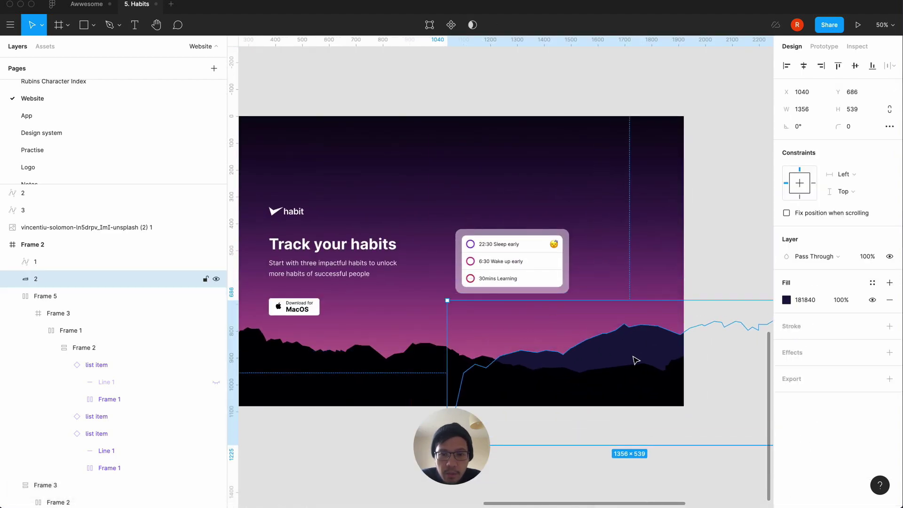
key(Escape)
key(super+minus)
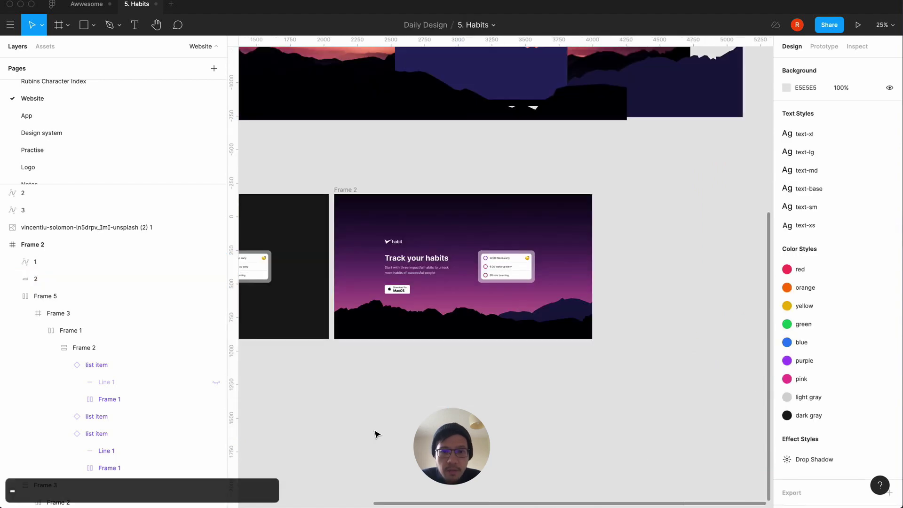
Copy the blue mountain shape 3 from over the sunset photo and paste it into Frame 2.
scroll(374, 432, up, 3)
click(526, 155)
key(super+c)
click(500, 430)
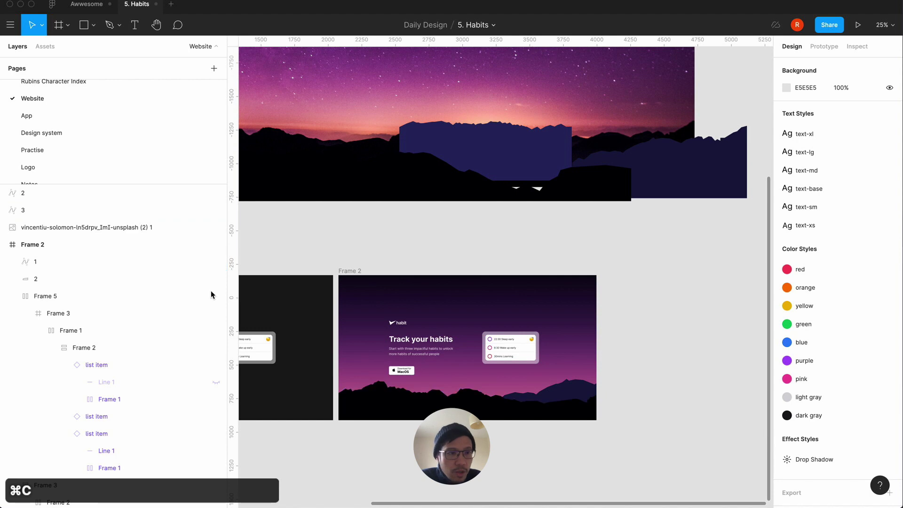
click(33, 244)
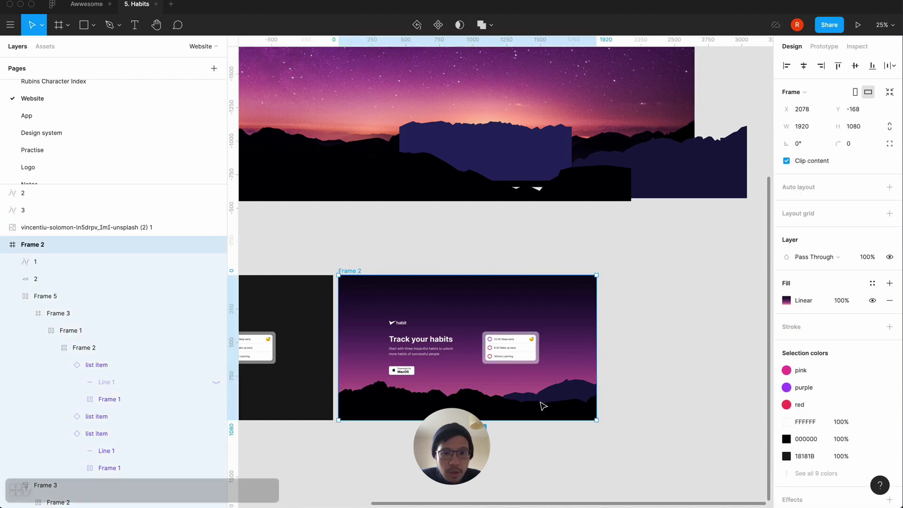
key(super+v)
Move the pasted mountain 3 to about X 614, Y 820 and send it backward behind the black mountain.
drag(508, 357, 545, 417)
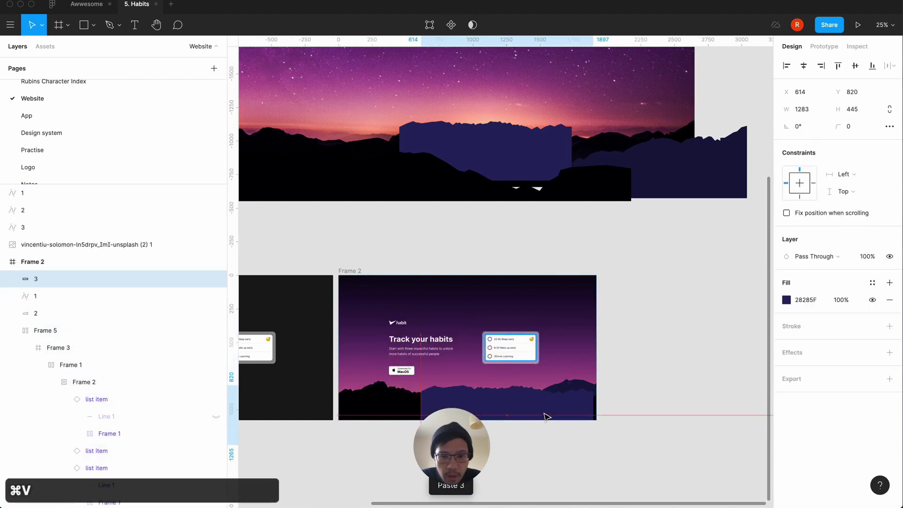
right_click(522, 401)
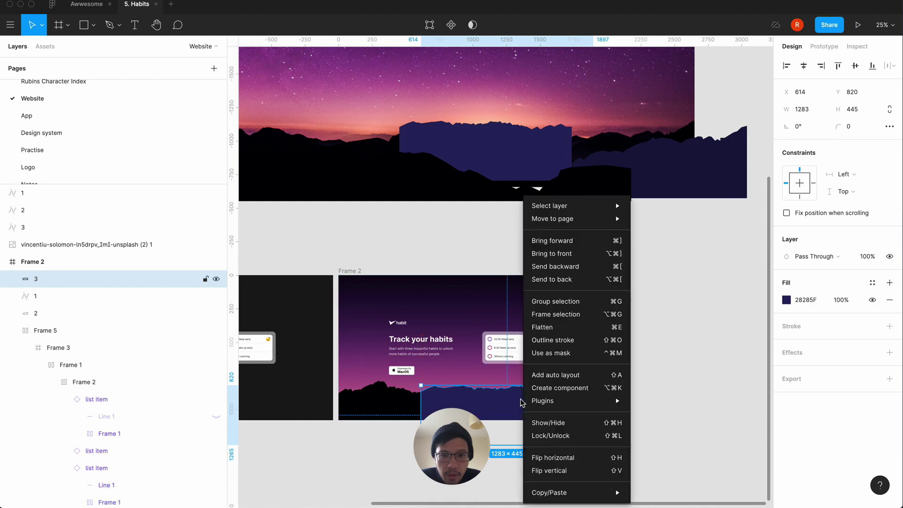
click(581, 266)
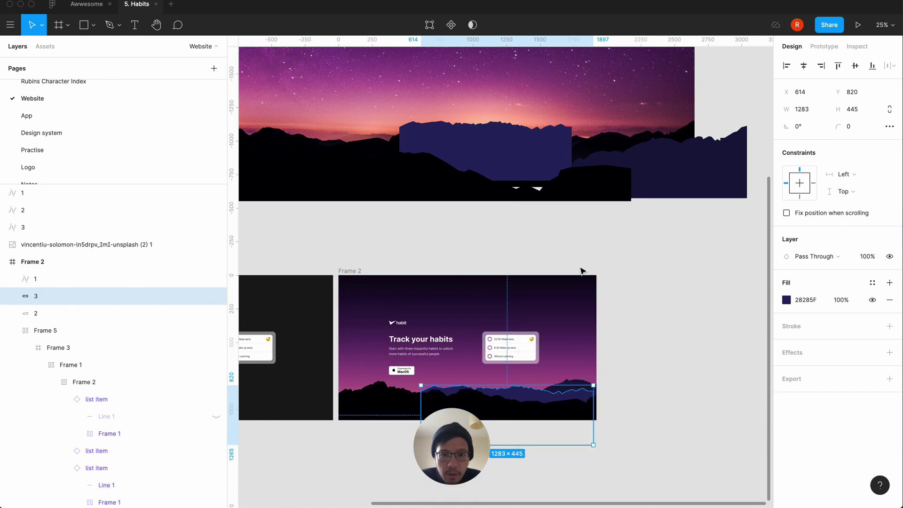
click(646, 375)
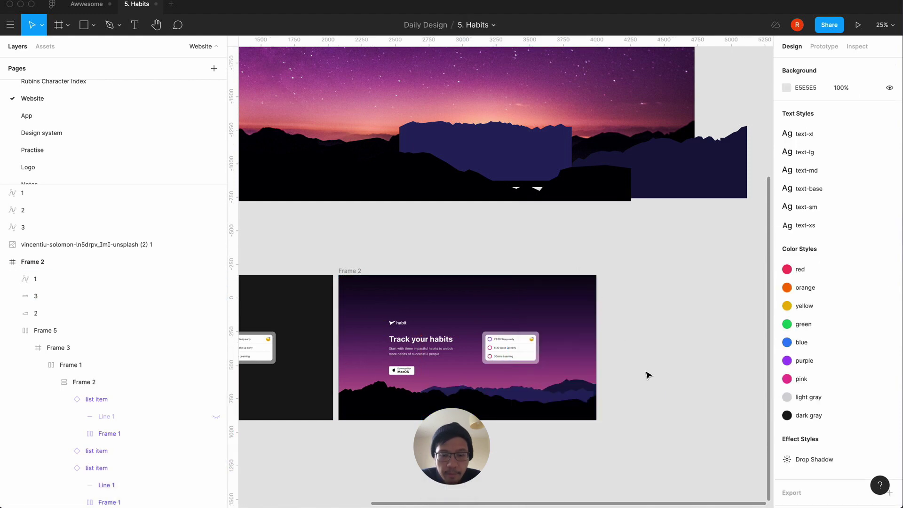
Send mountain 3 in Frame 2 one more level backward, behind mountain 2.
click(532, 397)
right_click(531, 397)
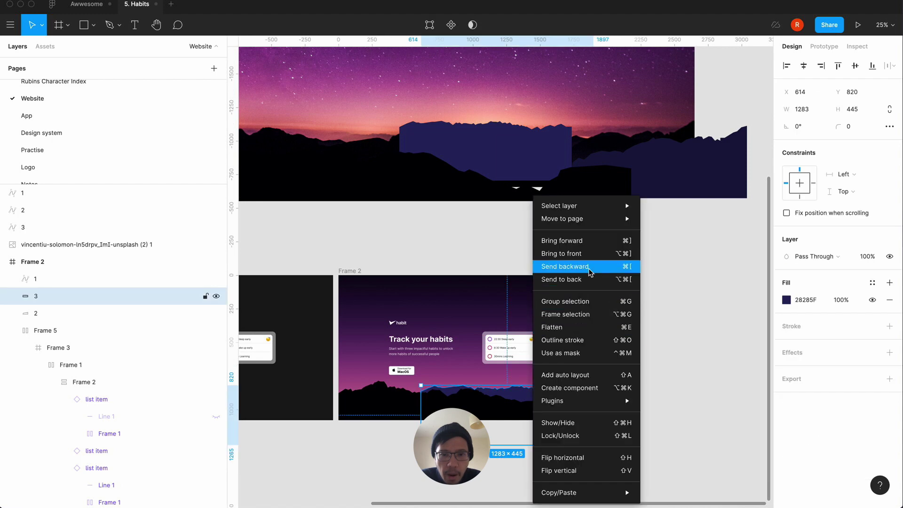
click(583, 281)
click(660, 390)
Nudge mountain 3 down 30 px to Y 850 in Frame 2.
scroll(470, 271, up, 5)
scroll(510, 441, down, 5)
click(381, 276)
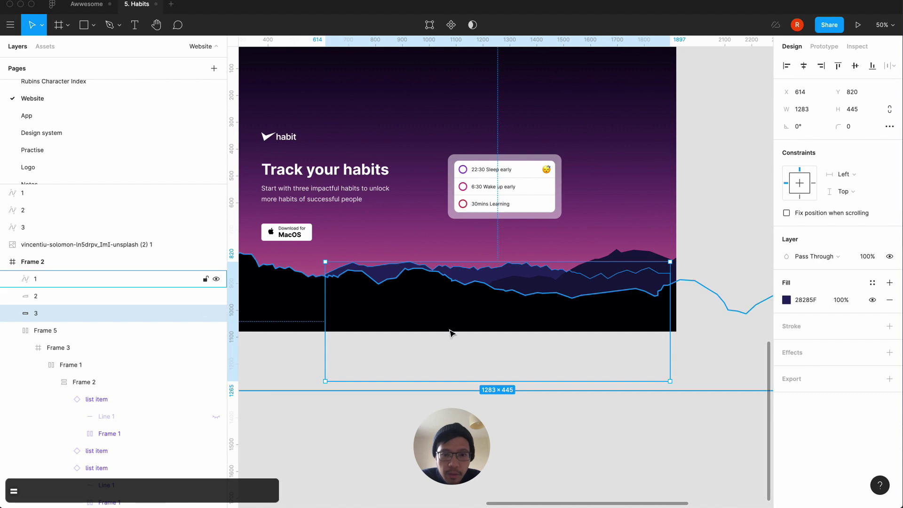
key(shift+Down)
key(shift+Down)
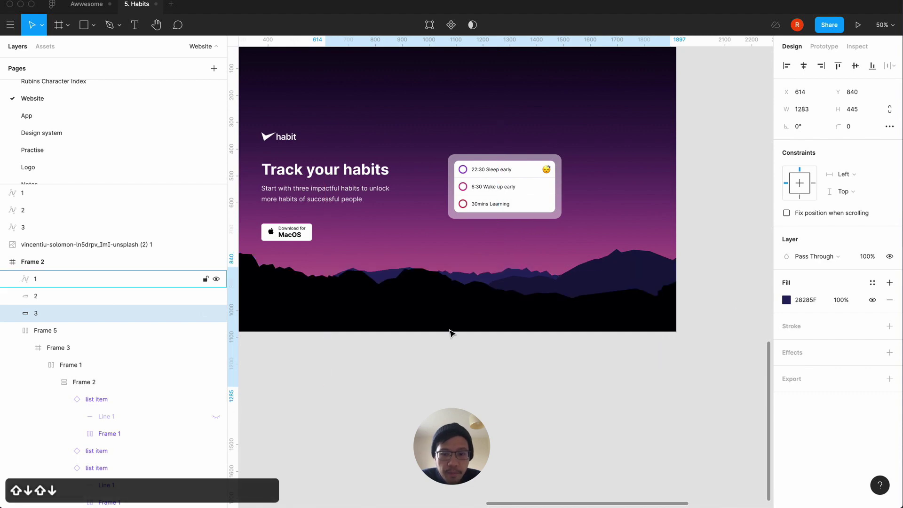
key(shift+Down)
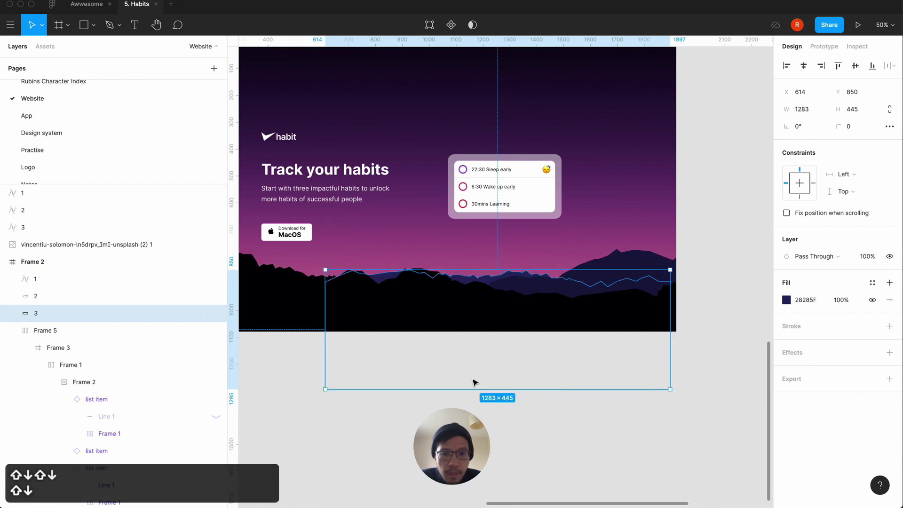
click(496, 413)
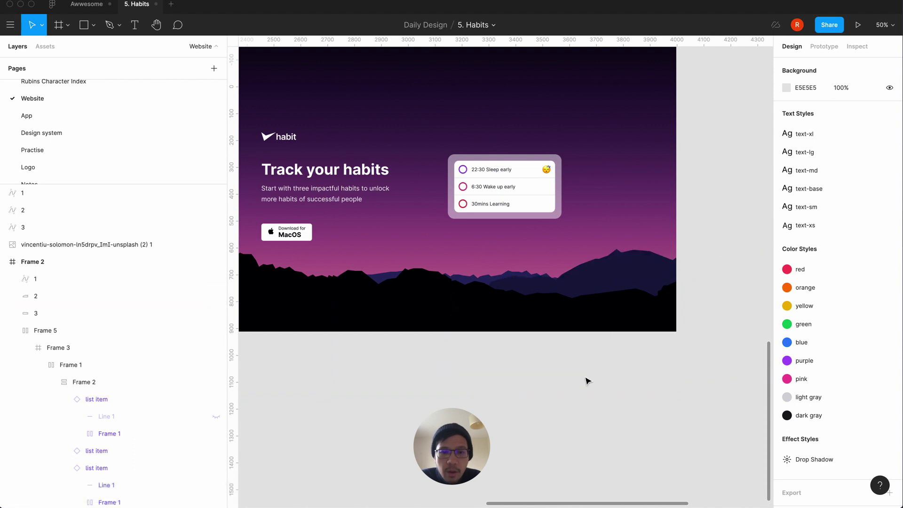
Try nudging mountain 2 in Frame 2 up and down in 10 px increments.
click(620, 290)
key(shift+Up)
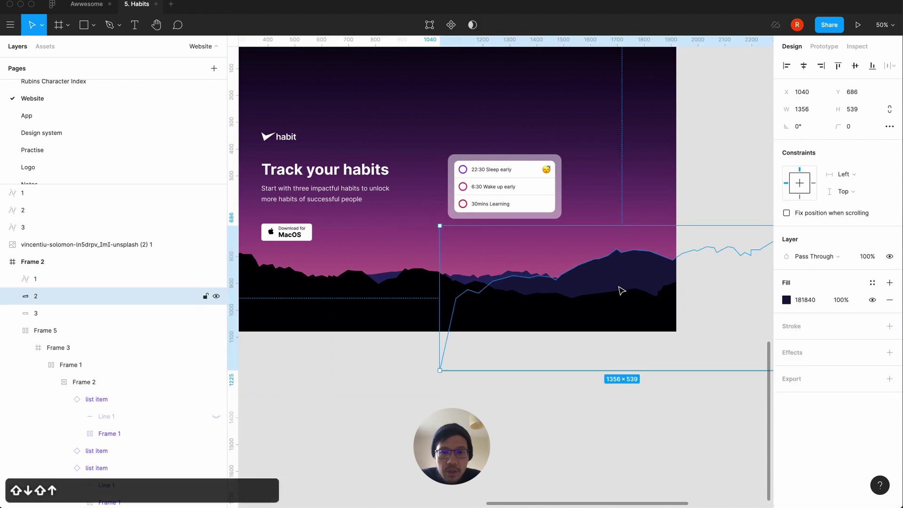
key(shift+Up)
key(shift+Down)
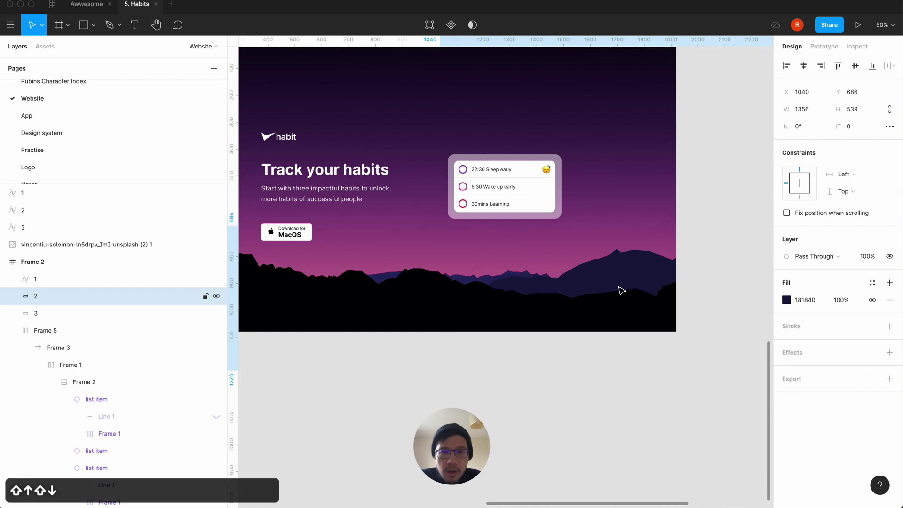
click(427, 397)
key(minus)
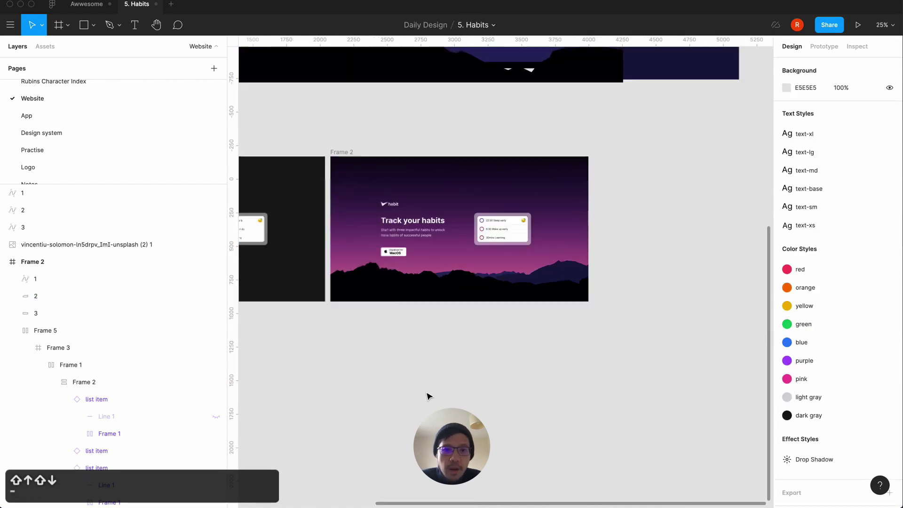
Move the headline text block and the habit list card in Frame 2 up together by 100 px.
key(equal)
scroll(428, 397, up, 3)
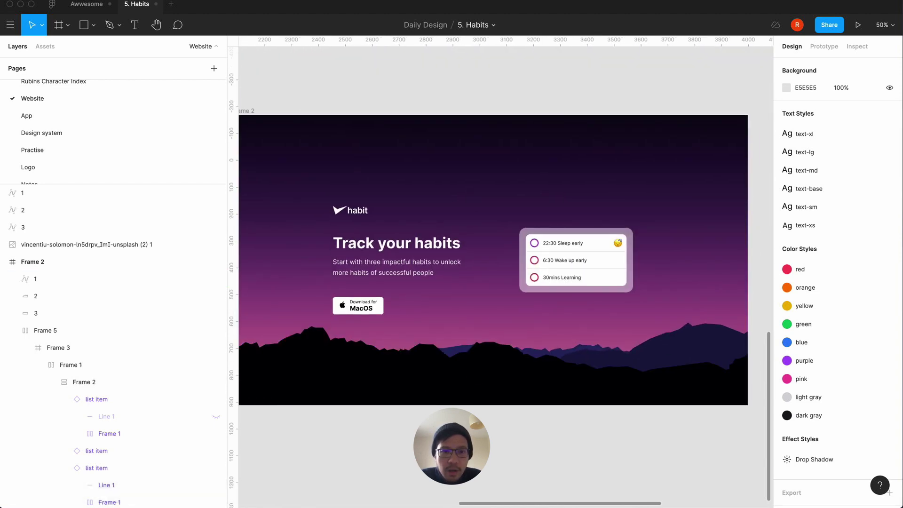
click(396, 260)
shift+click(577, 259)
key(shift+Up)
key(shift+Up)
key(shift+Up)
key(shift+Up)
key(shift+Up)
key(shift+Up)
key(shift+Up)
key(shift+Up)
key(shift+Up)
key(shift+Up)
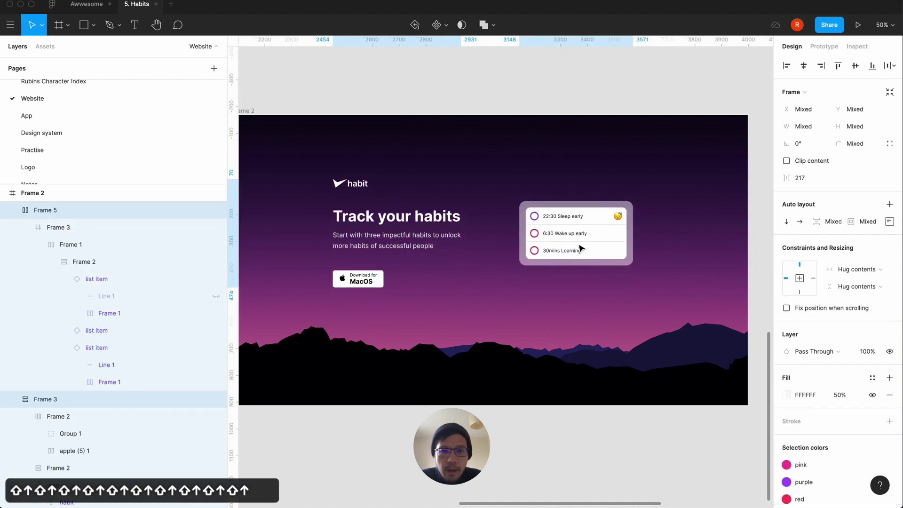
click(507, 454)
Combine the headline text block and the habit list card in Frame 2 into one auto layout frame, with items aligned left and vertically centred.
click(578, 249)
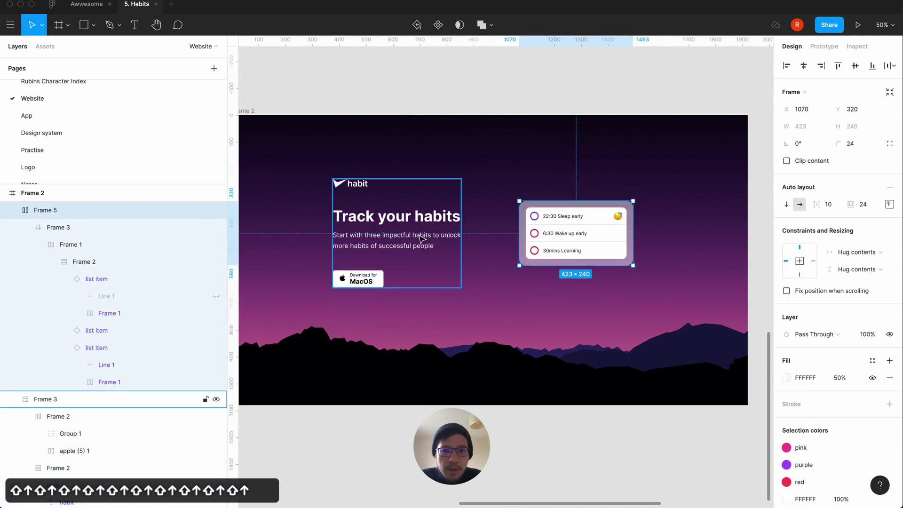
shift+click(422, 239)
key(shift+a)
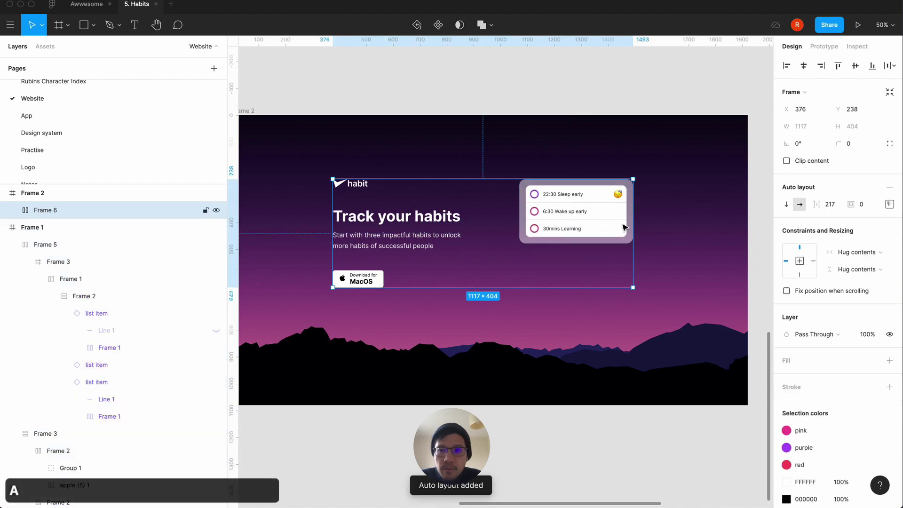
click(888, 204)
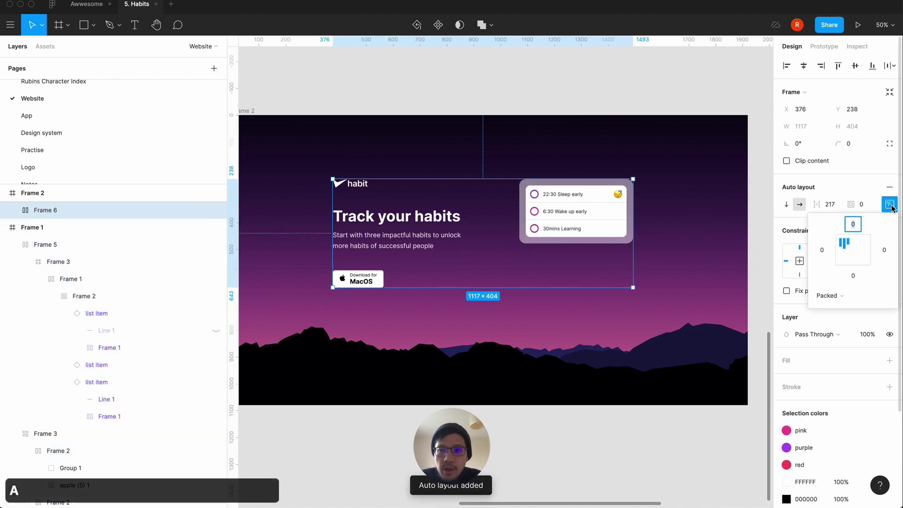
click(842, 253)
Set the new auto layout frame's item spacing to 80 and centre the frame horizontally in Frame 2.
click(835, 205)
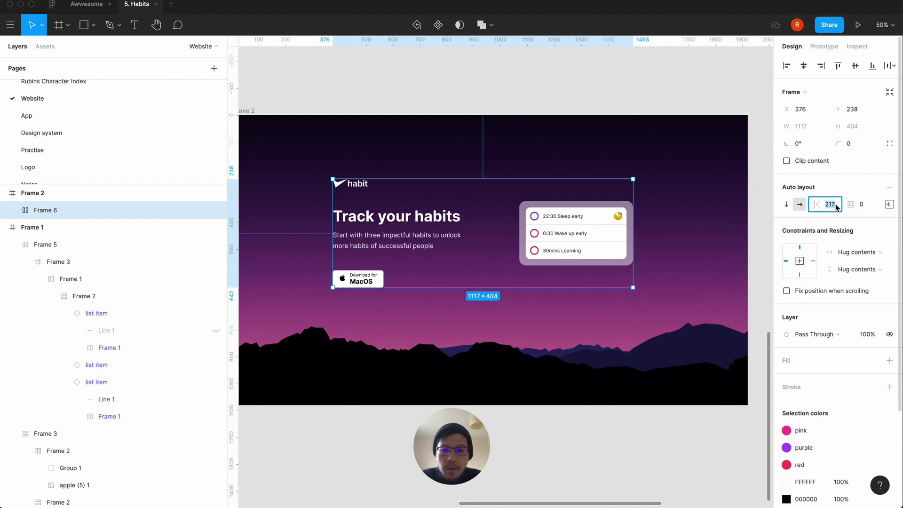
text(80)
key(Return)
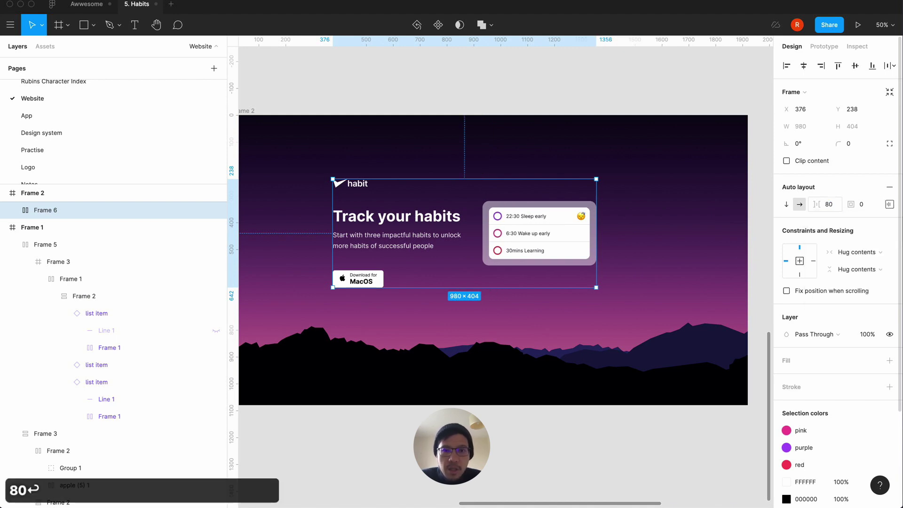
click(570, 428)
click(455, 250)
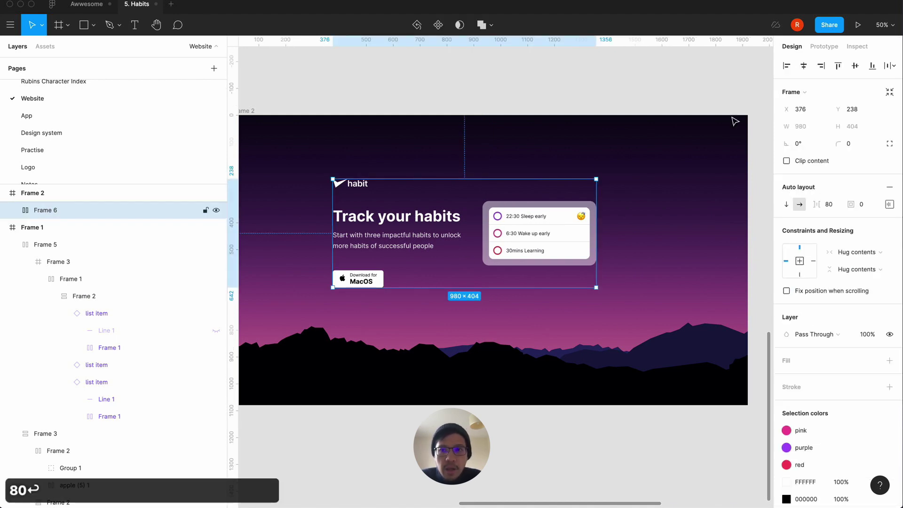
click(802, 65)
key(Escape)
Examine the Frame 2 layout against the starry landscape reference image above it.
key(minus)
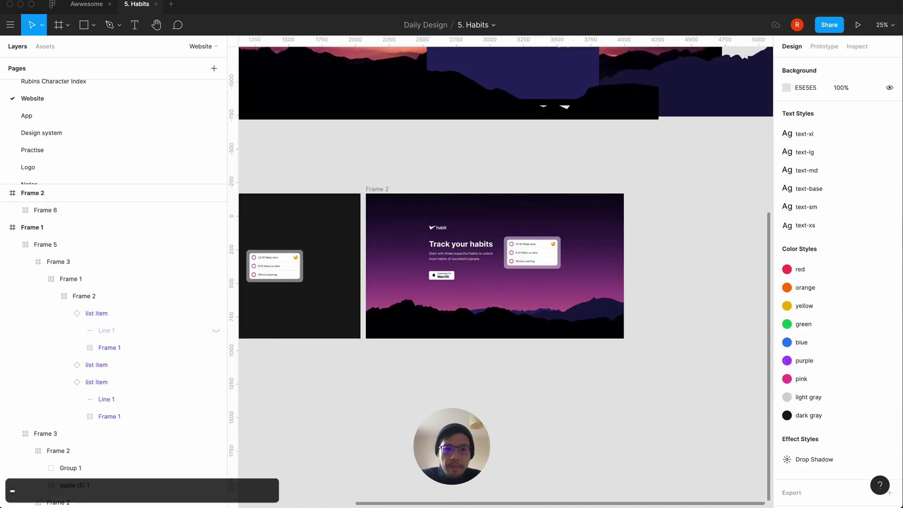
key(equal)
key(minus)
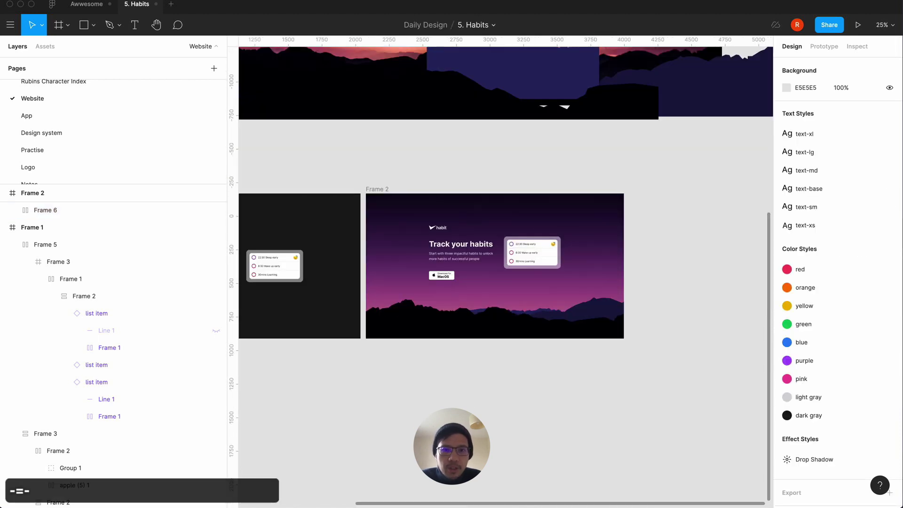
scroll(503, 272, up, 5)
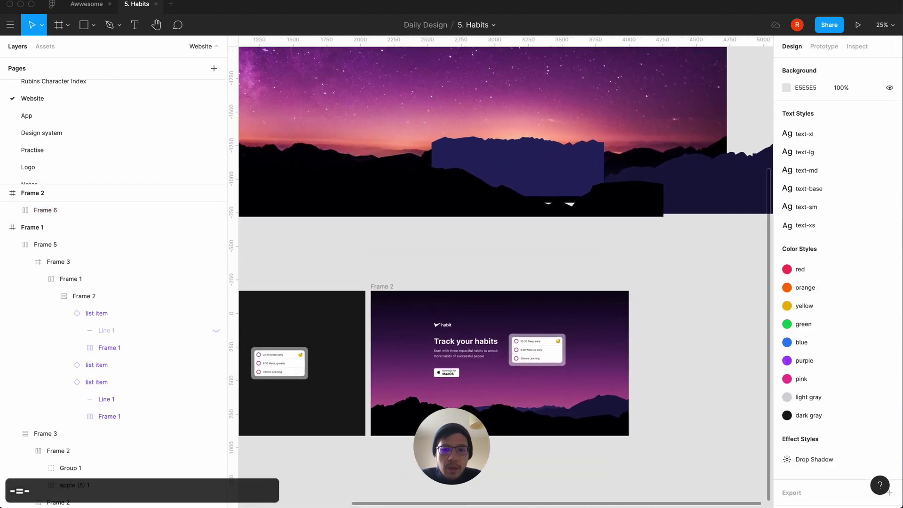
key(equal)
scroll(505, 272, down, 5)
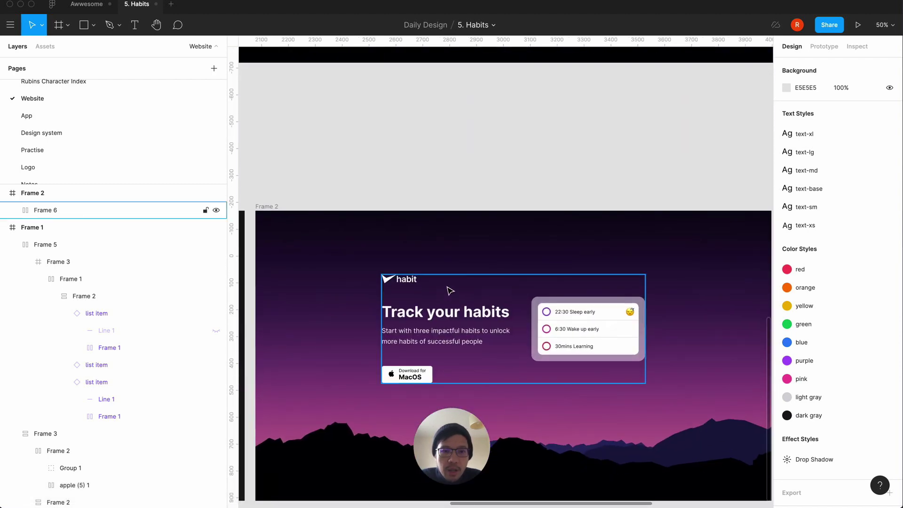
scroll(335, 181, down, 3)
scroll(335, 181, right, 1)
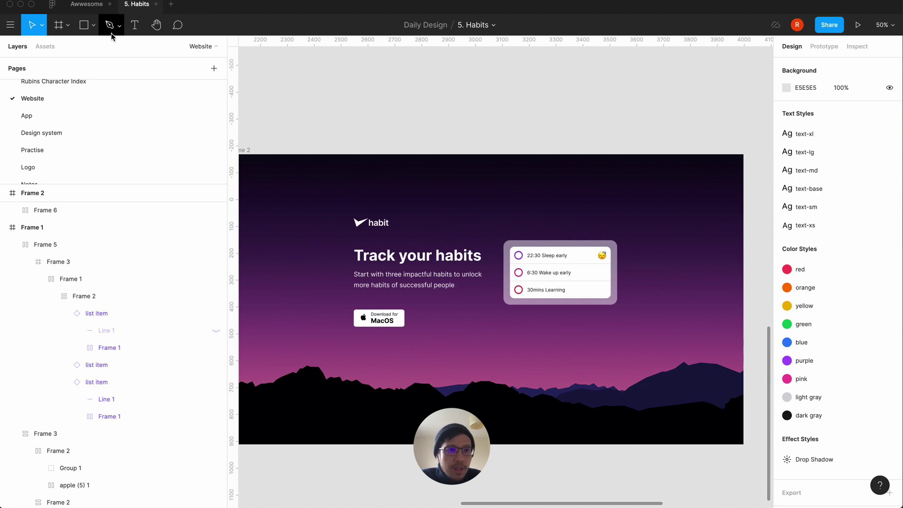
Place a default 100 × 100 star in the Frame 2 sky above the habit list card and fill it with E9E4E4.
click(97, 31)
click(85, 112)
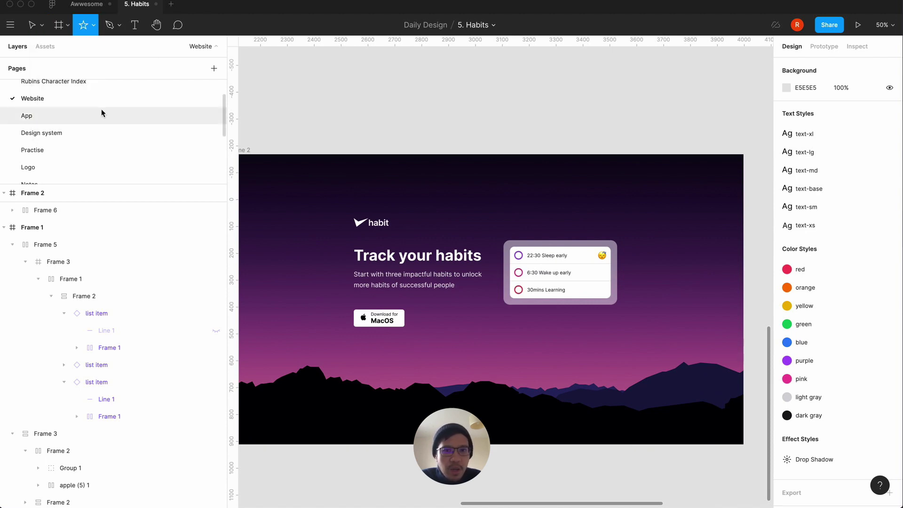
click(559, 196)
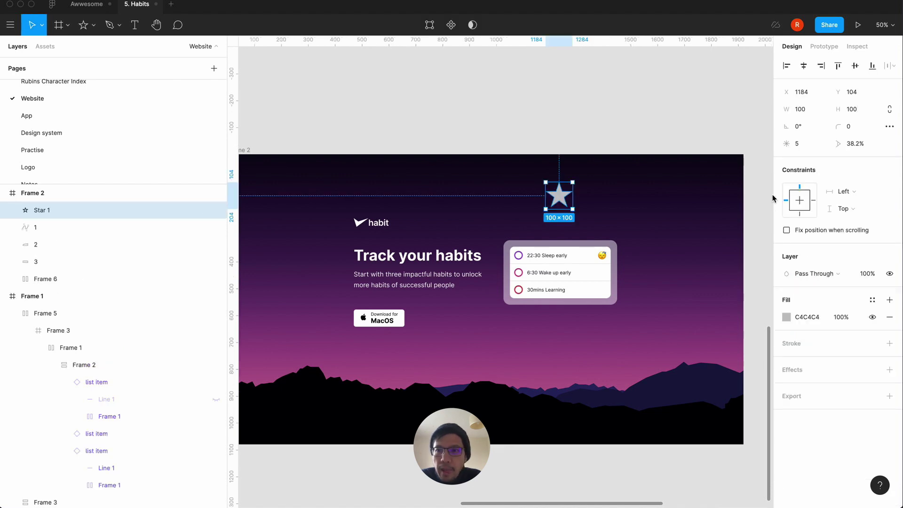
click(786, 318)
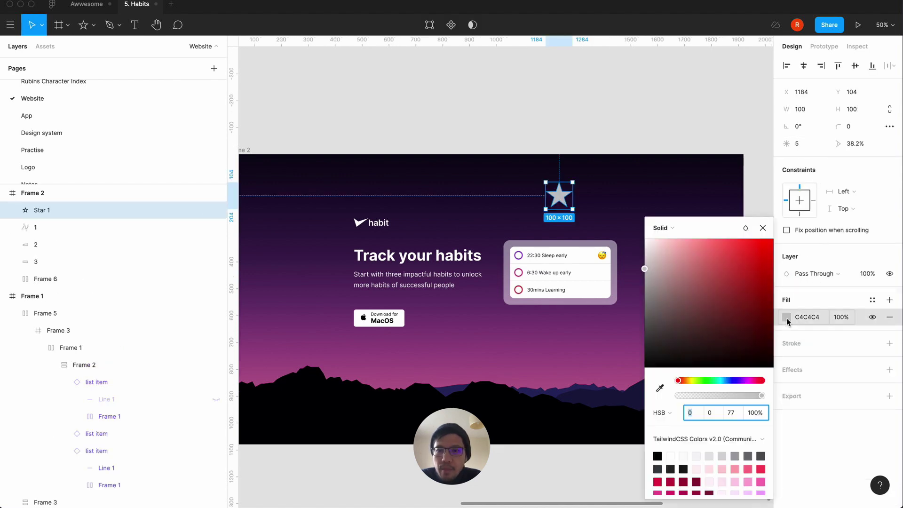
drag(644, 268, 649, 256)
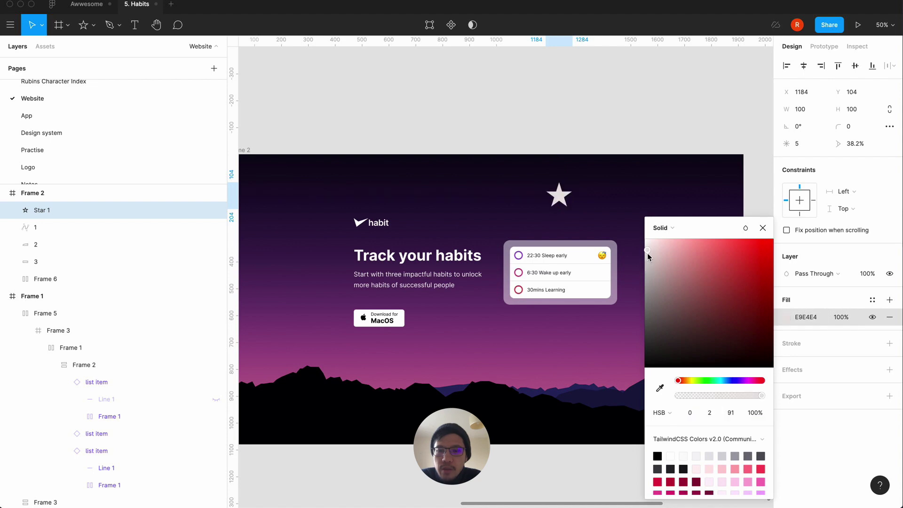
click(766, 231)
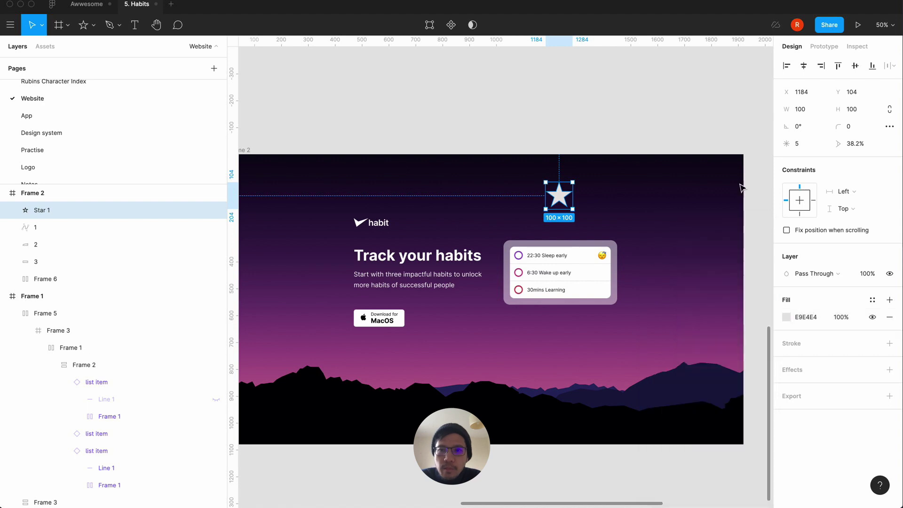
Scale the star above the habit list card proportionally to 16 × 16.
click(867, 110)
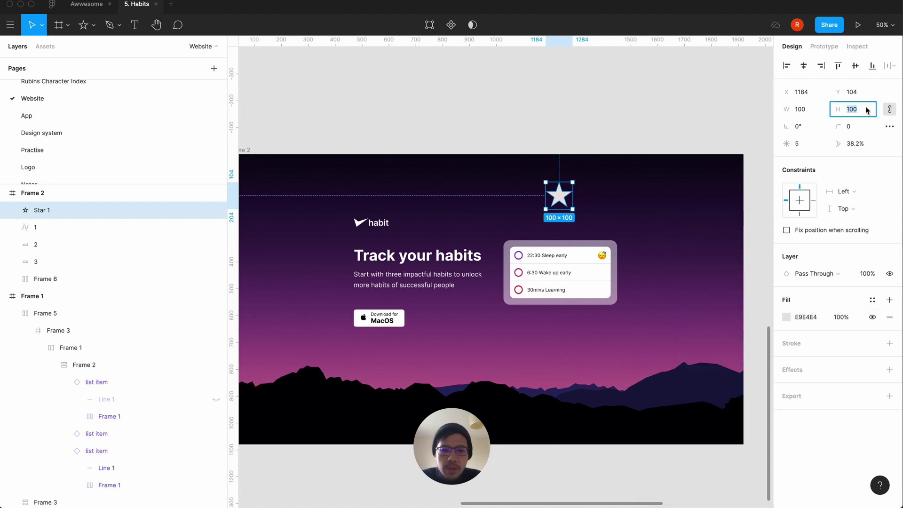
text(16)
key(Return)
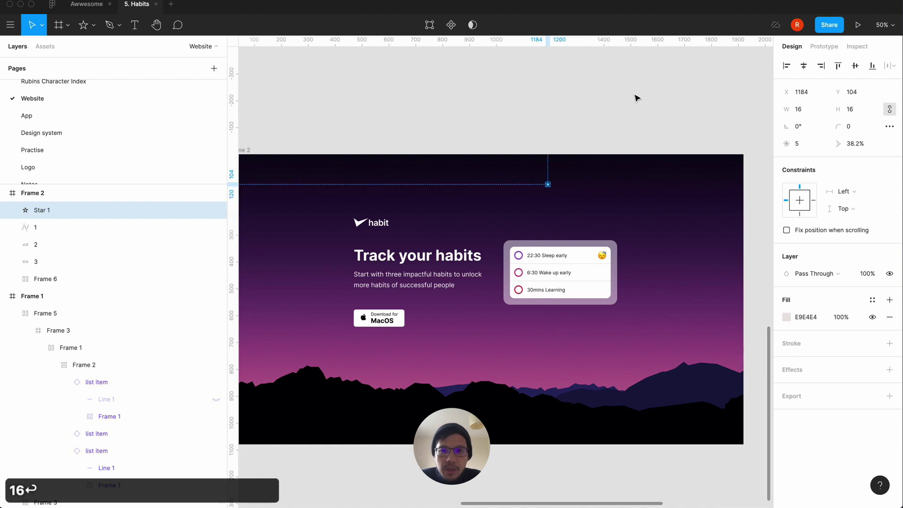
click(636, 95)
click(547, 184)
click(429, 117)
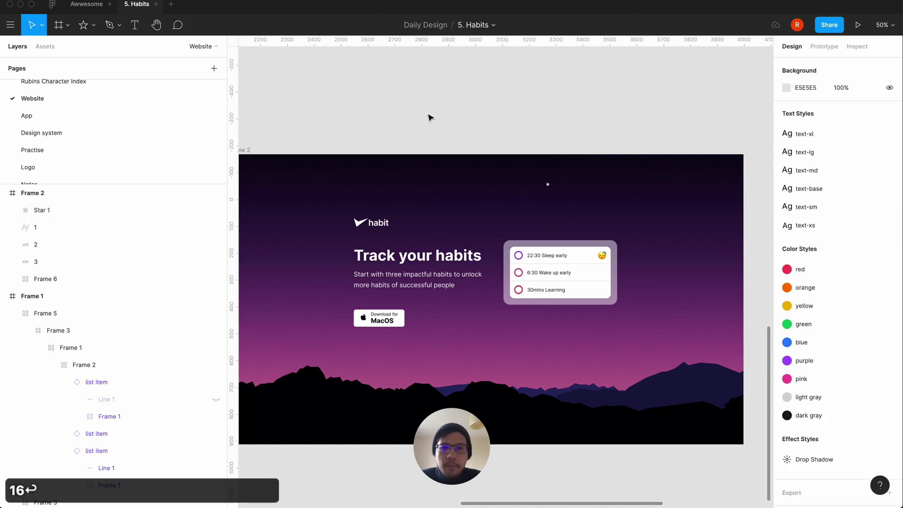
Place a second star in the Frame 2 sky to the left of the habit logo and set its point count to 6.
click(93, 25)
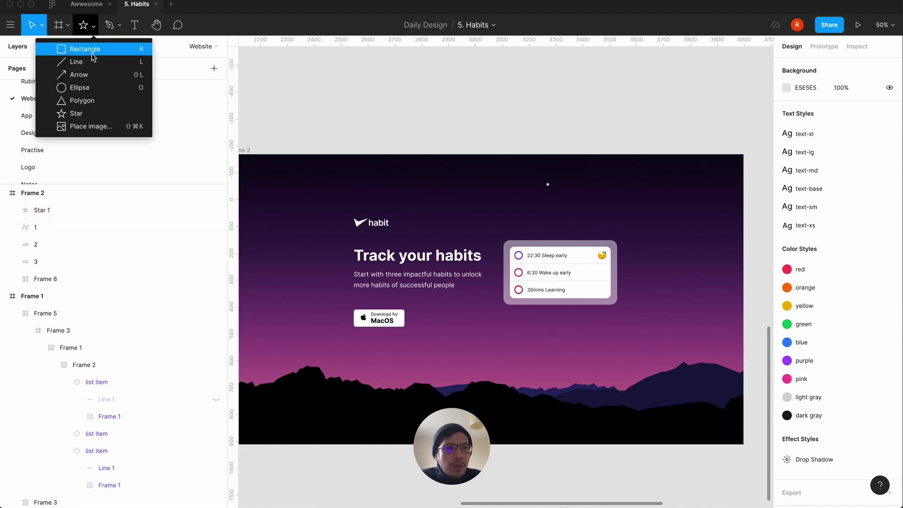
click(85, 113)
click(321, 209)
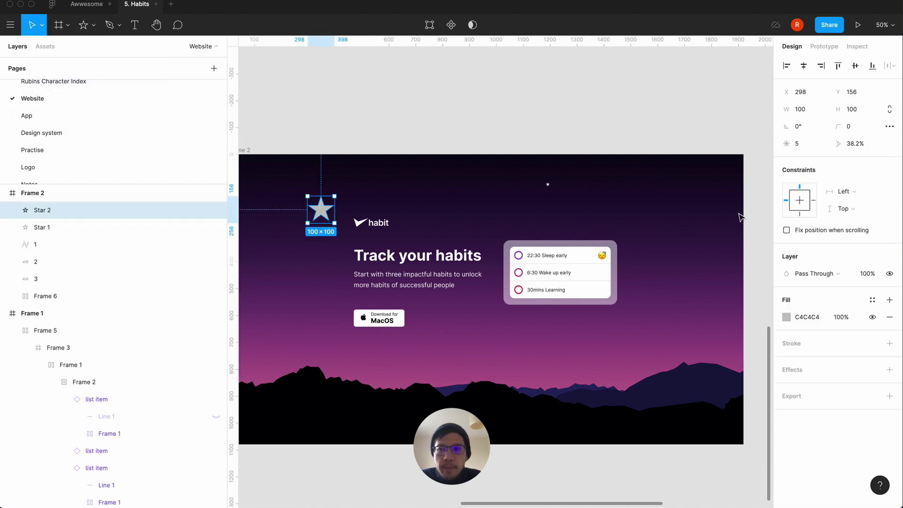
click(806, 146)
key(Up)
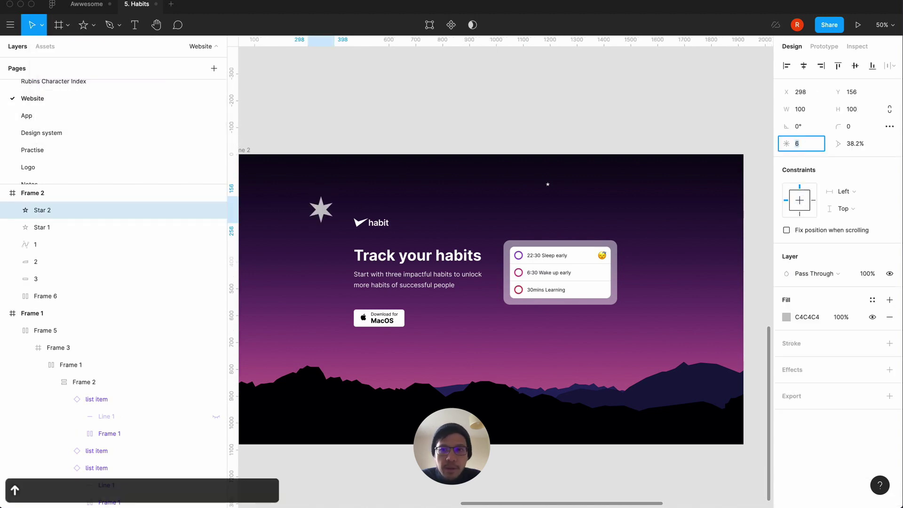
Lock the six-pointed star's proportions and set its height to 24.
click(889, 109)
click(855, 109)
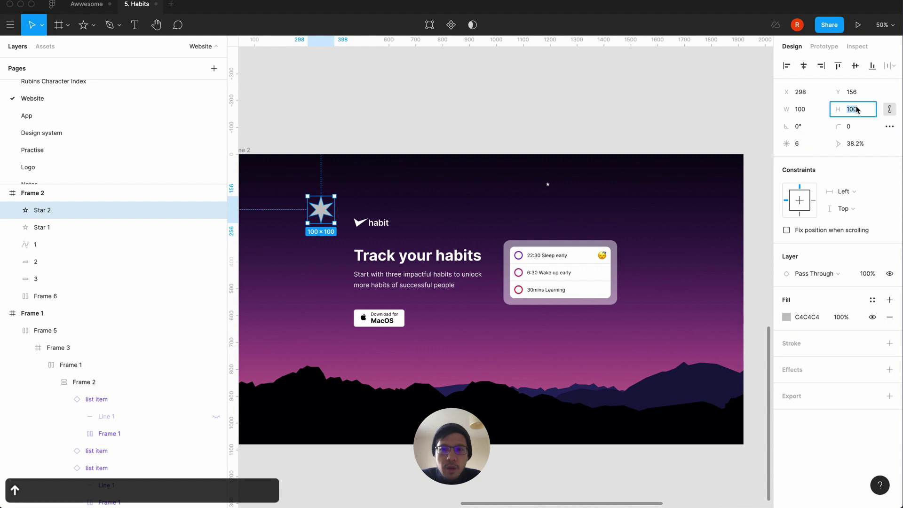
text(24)
key(Return)
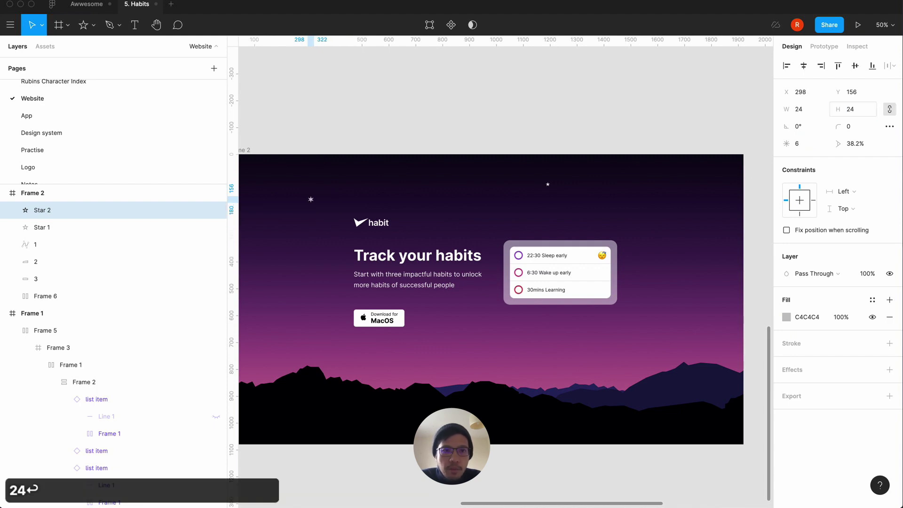
click(543, 131)
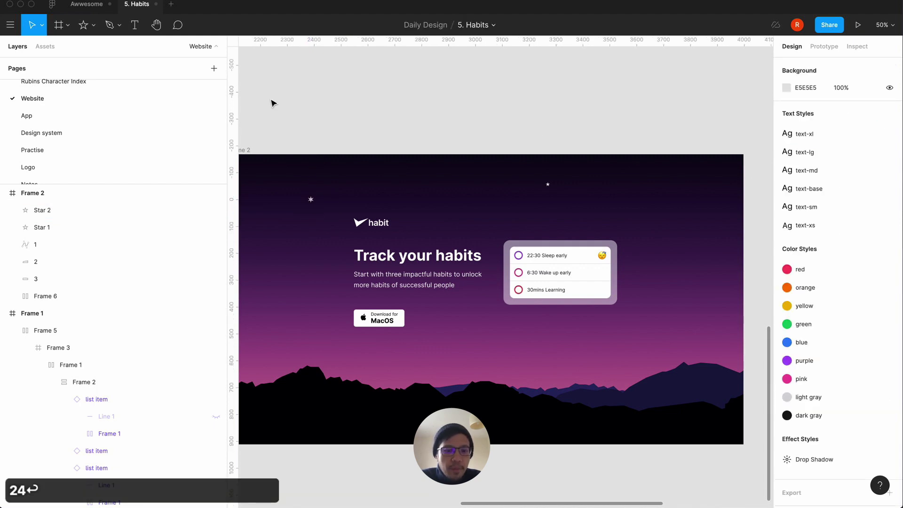
Try to place a third star in Frame 2 between the habit logo and the habit list card.
click(93, 26)
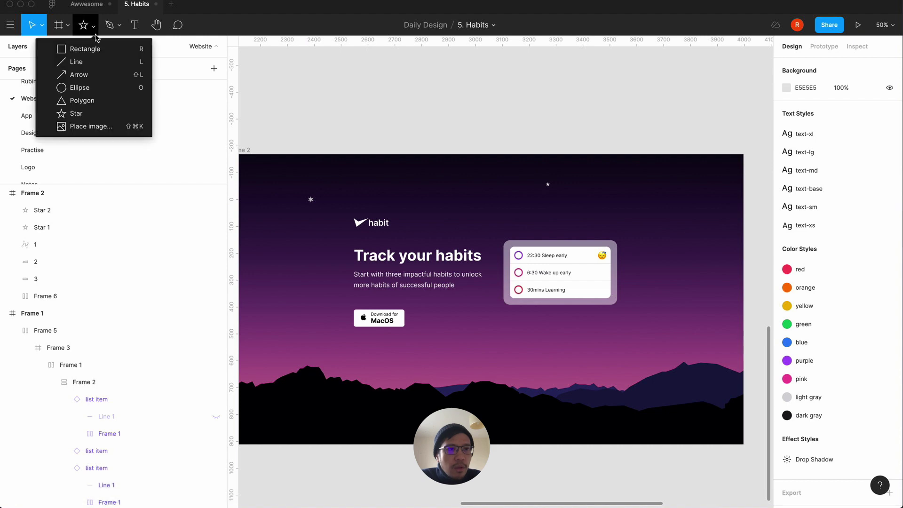
click(94, 112)
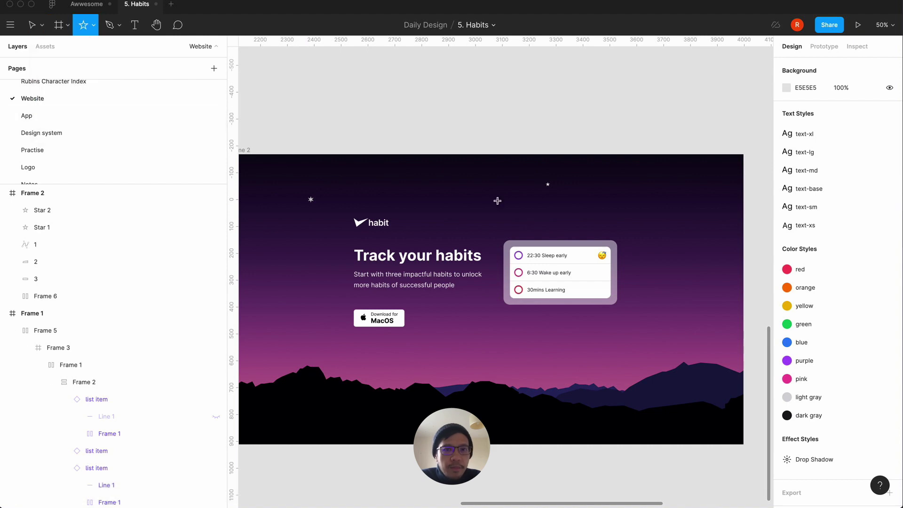
click(478, 220)
key(ctrl+z)
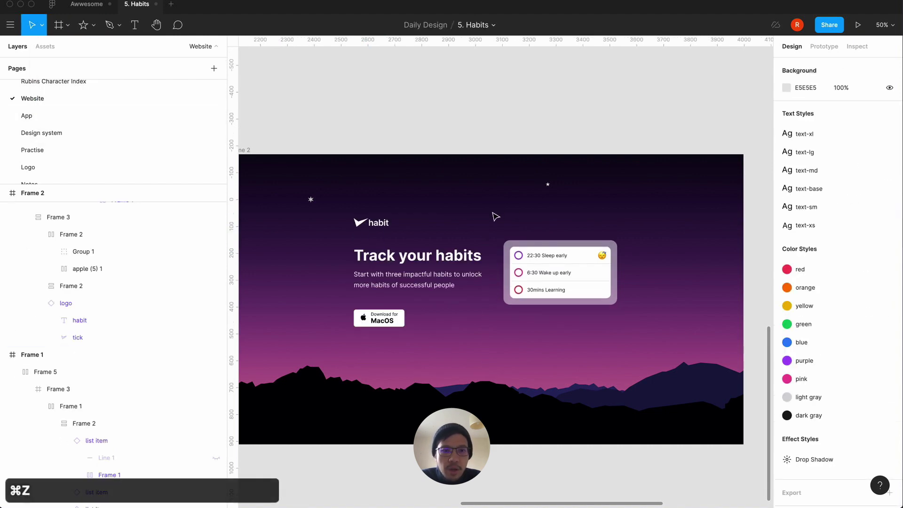
Lock the headline-and-card frame, and place a four-pointed star in the Frame 2 sky to the upper right of the habit list card.
click(374, 271)
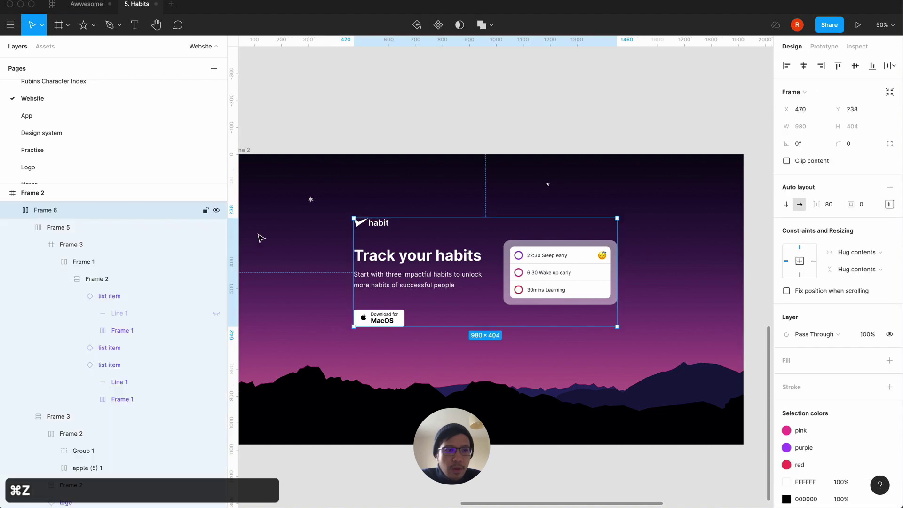
click(205, 210)
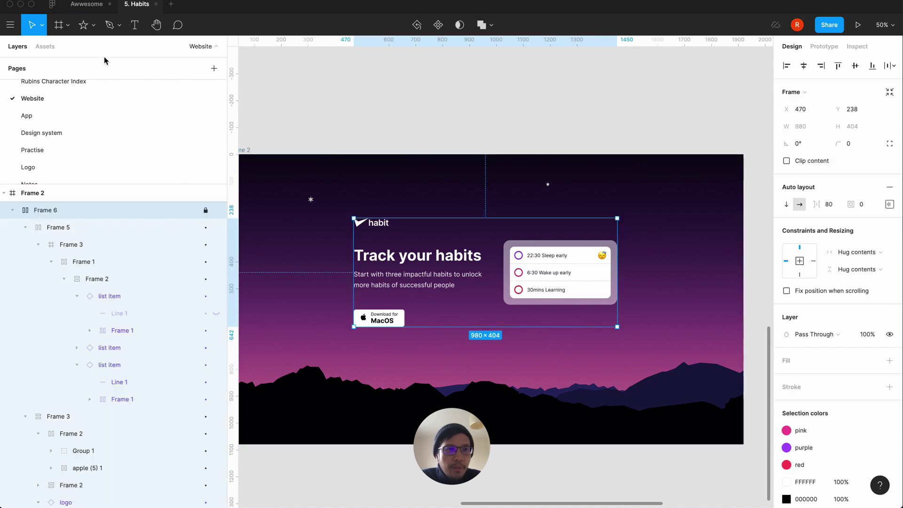
click(93, 25)
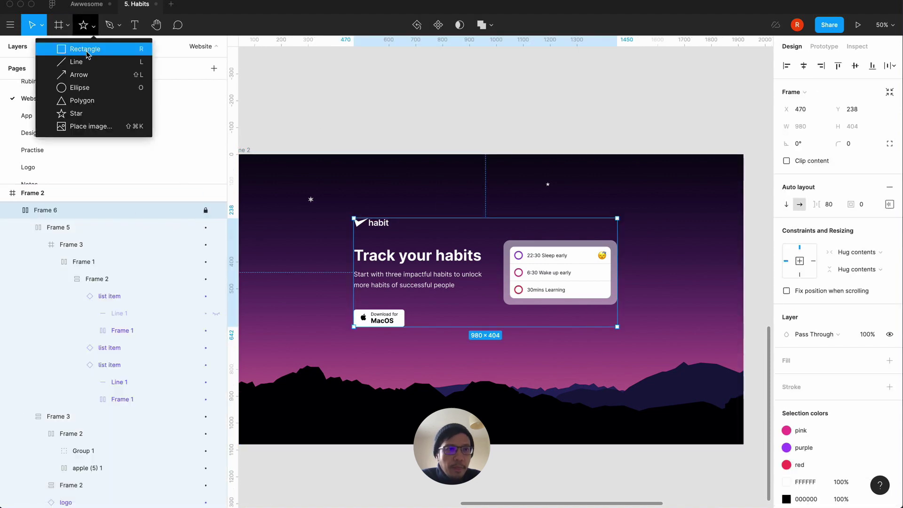
click(77, 113)
click(670, 217)
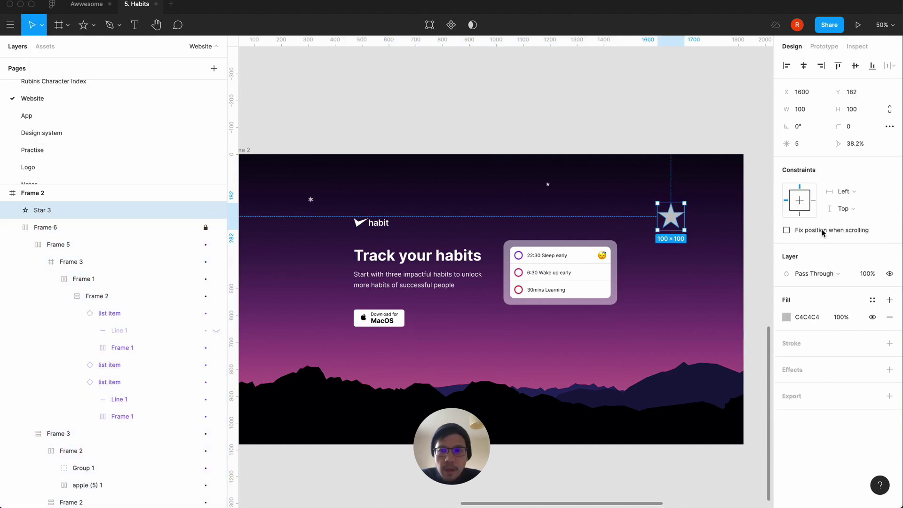
click(804, 149)
key(Down)
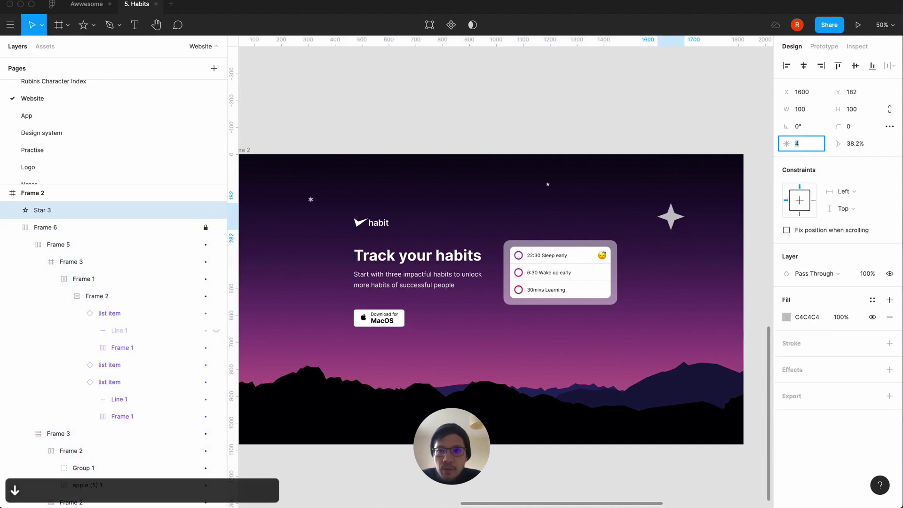
Try setting the four-pointed star's height to 40 without constraining its proportions.
click(854, 110)
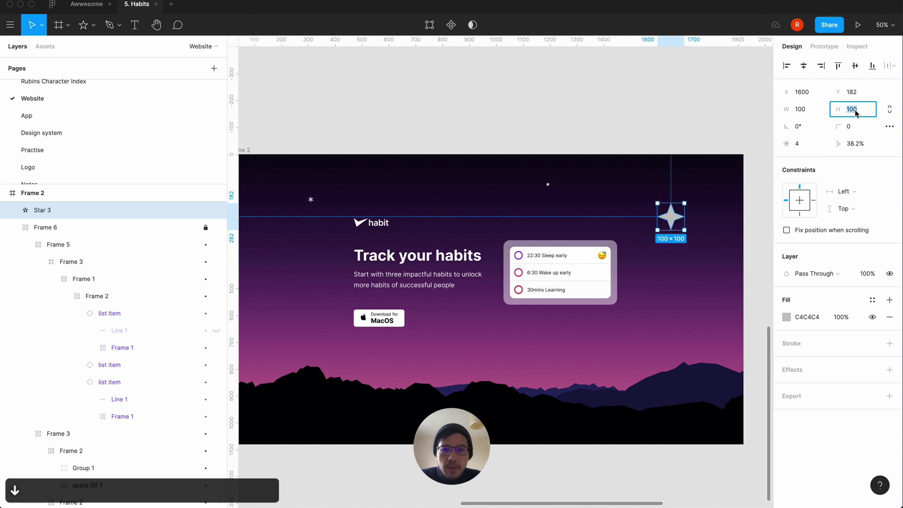
text(40)
key(Return)
key(super+z)
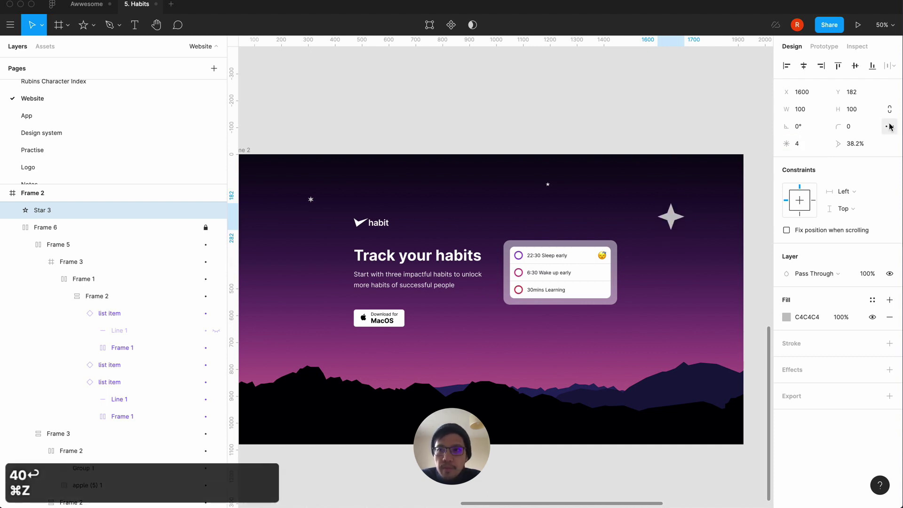
Constrain the four-pointed star's proportions and set its height to 40.
click(848, 114)
text(40)
key(Return)
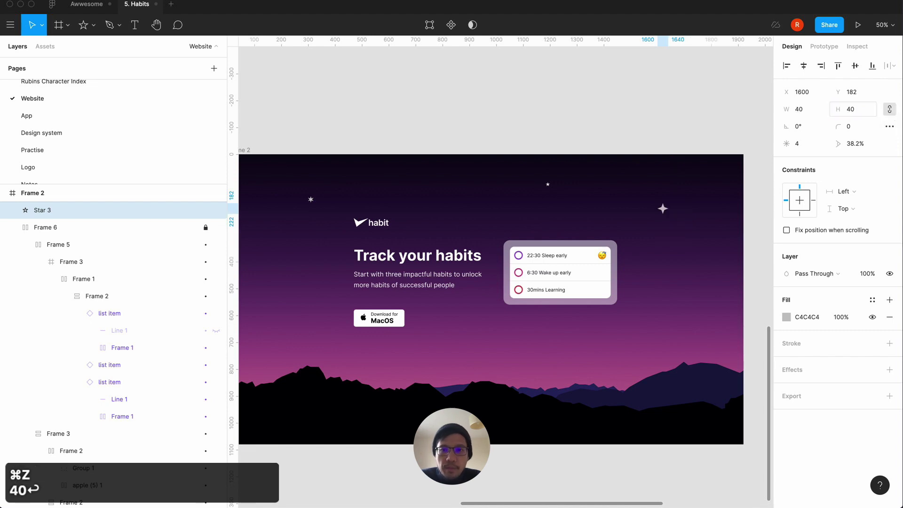
click(668, 111)
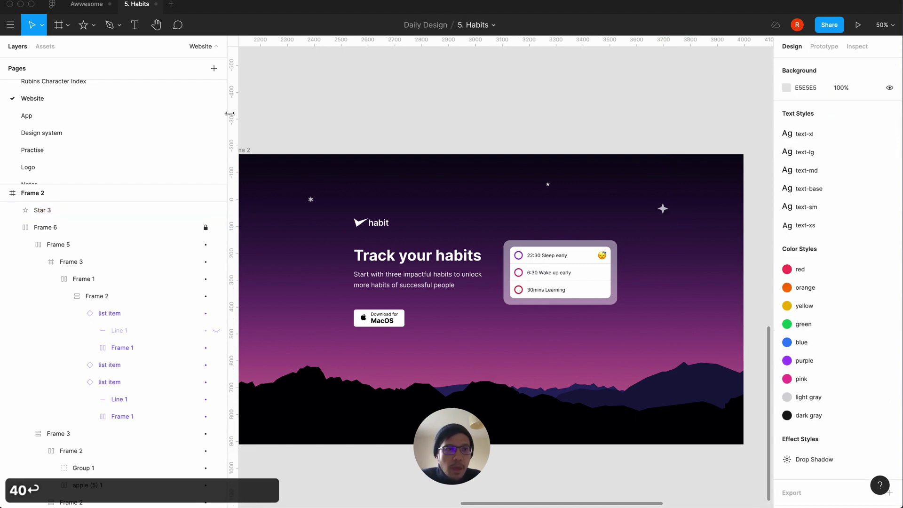
Place a star near the upper edge of Frame 2, above the headline, and give it seven points.
click(93, 26)
click(87, 114)
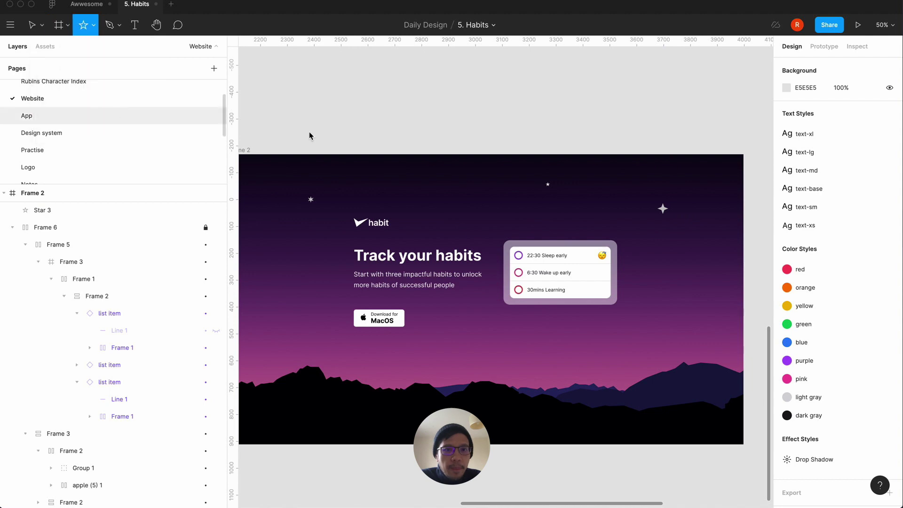
click(420, 177)
click(800, 143)
key(Up)
key(Up)
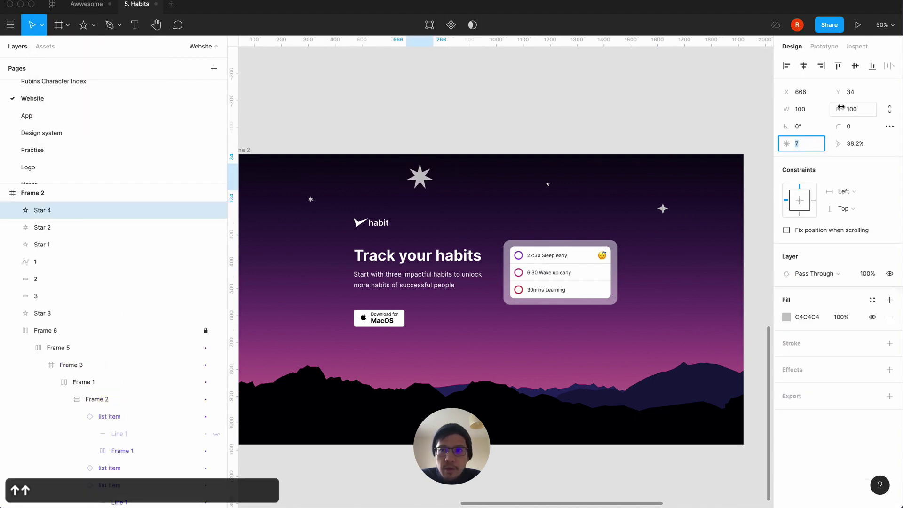
Constrain the seven-pointed star's proportions and set its height to 32.
click(890, 110)
click(864, 111)
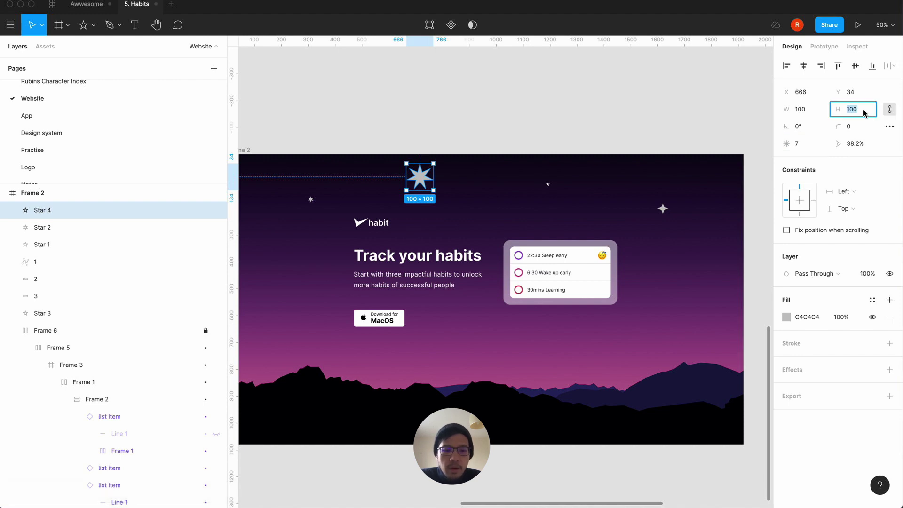
text(32)
key(Return)
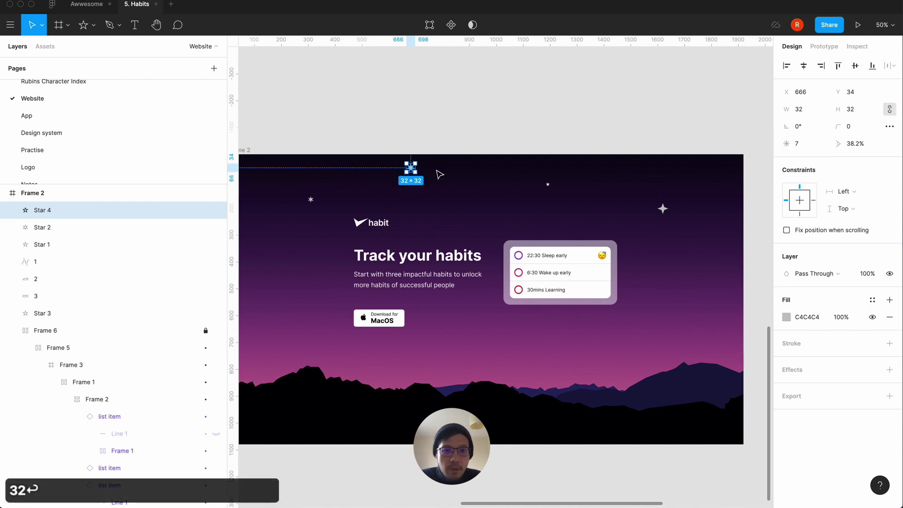
click(417, 126)
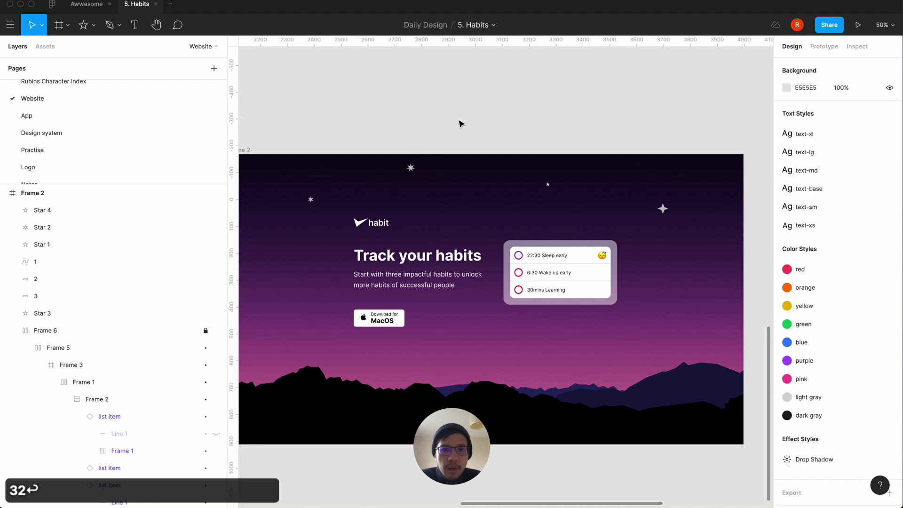
Place another star in Frame 2 to the left of the headline, at about X 104, Y 378.
scroll(469, 123, left, 2)
scroll(468, 122, down, 1)
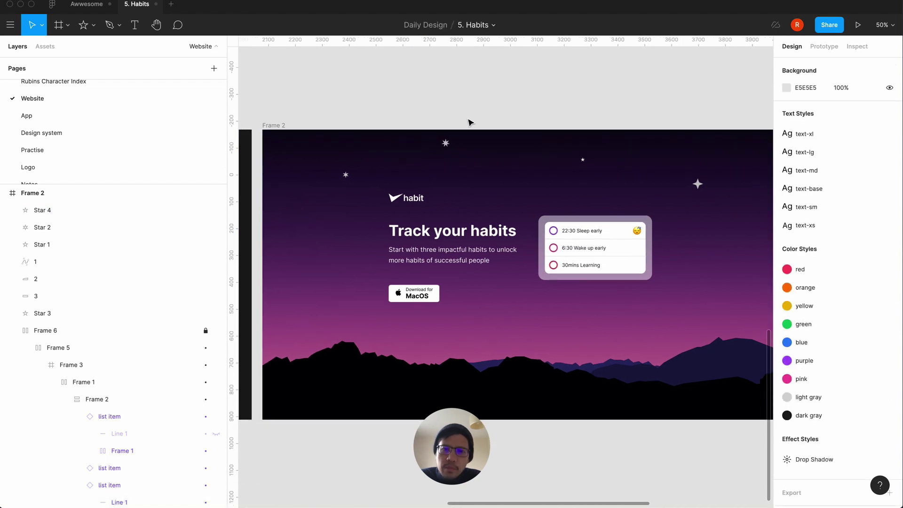
click(93, 30)
click(82, 113)
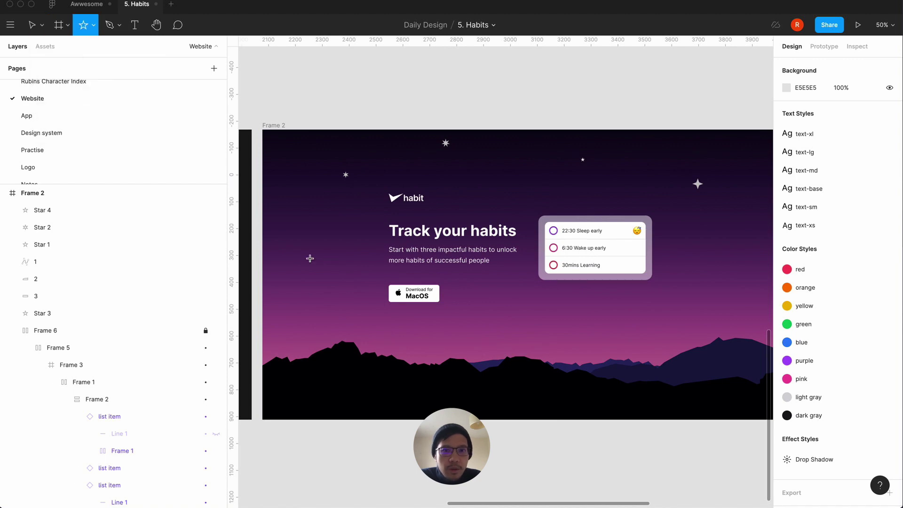
click(304, 244)
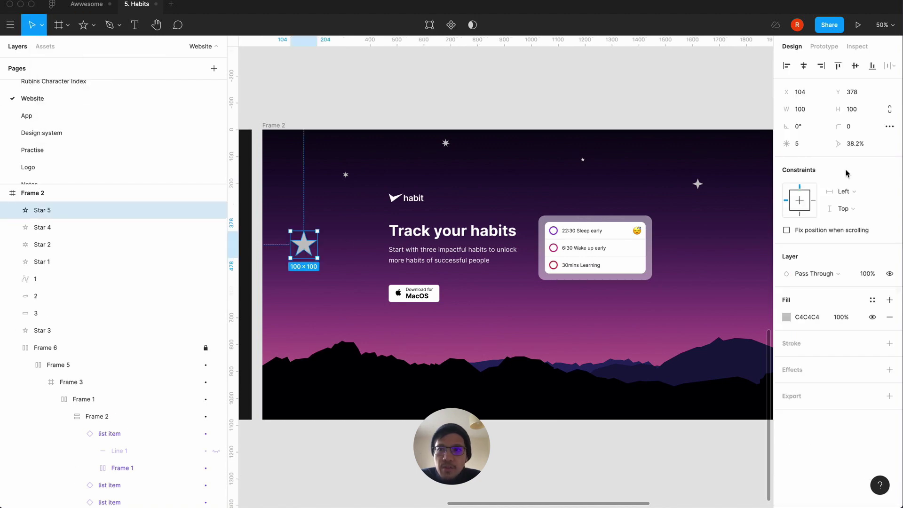
Try different point counts on the star left of the headline and set it to 4 points.
click(811, 146)
key(Up)
key(Up)
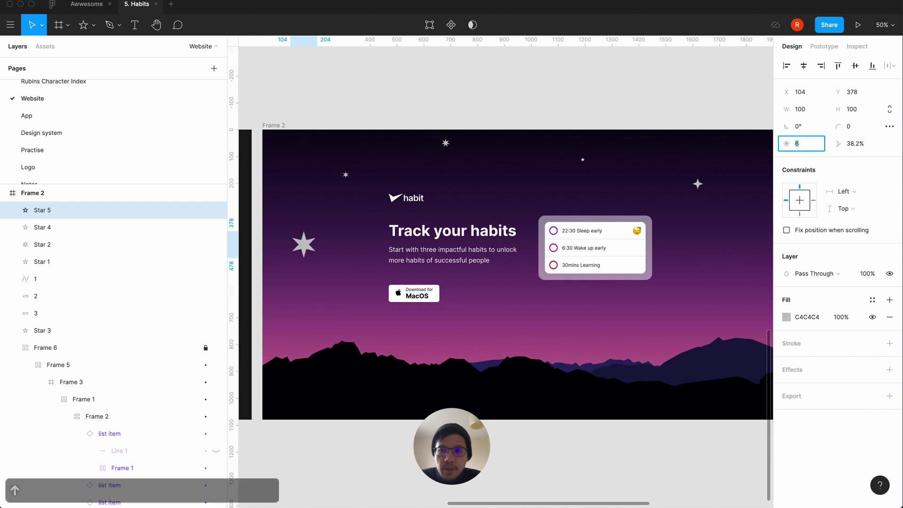
key(Down)
key(Down)
key(Down)
key(Down)
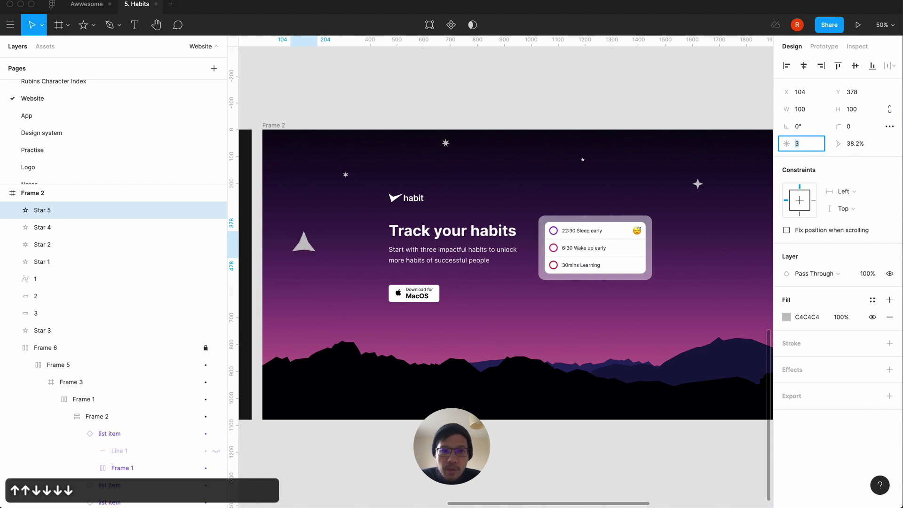
key(Up)
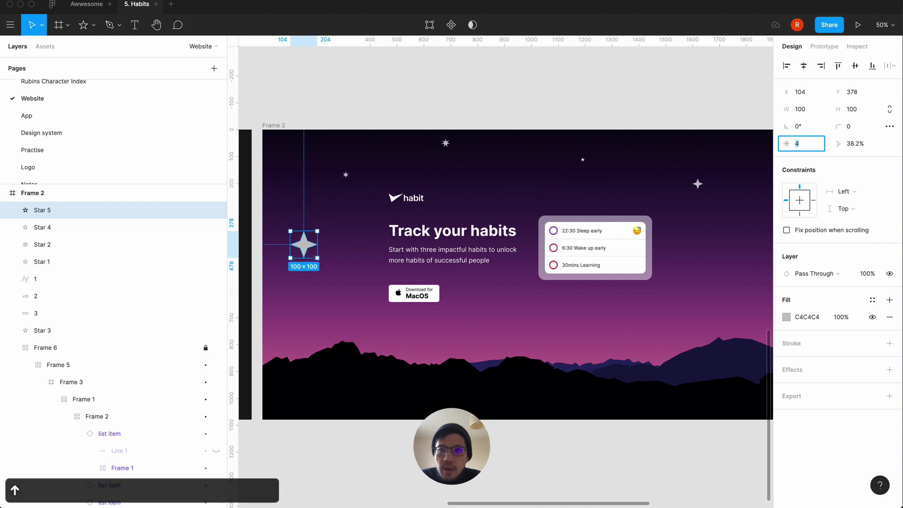
Try setting the height of the star left of the headline to 40 without constraining its proportions.
click(860, 109)
text(40)
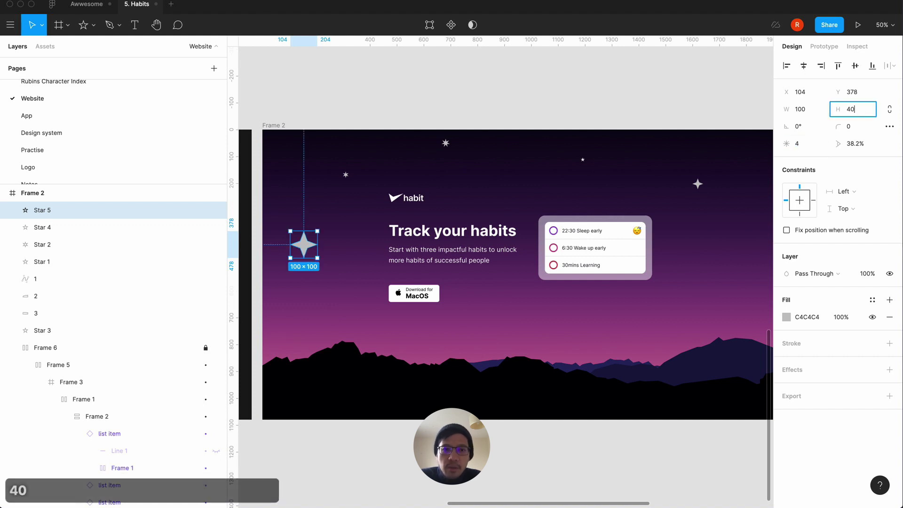
key(Return)
key(super+z)
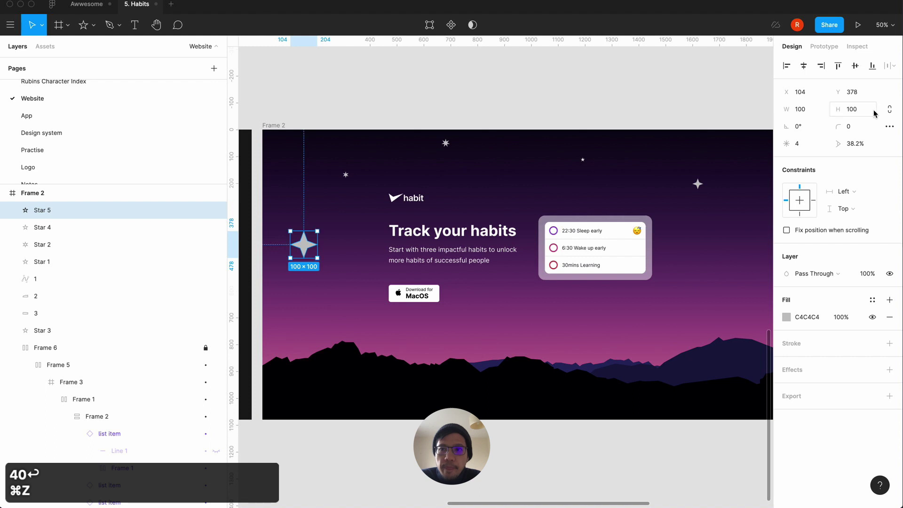
Constrain the proportions of the star left of the headline and set its height to 24.
click(862, 111)
text(20)
key(Return)
click(860, 113)
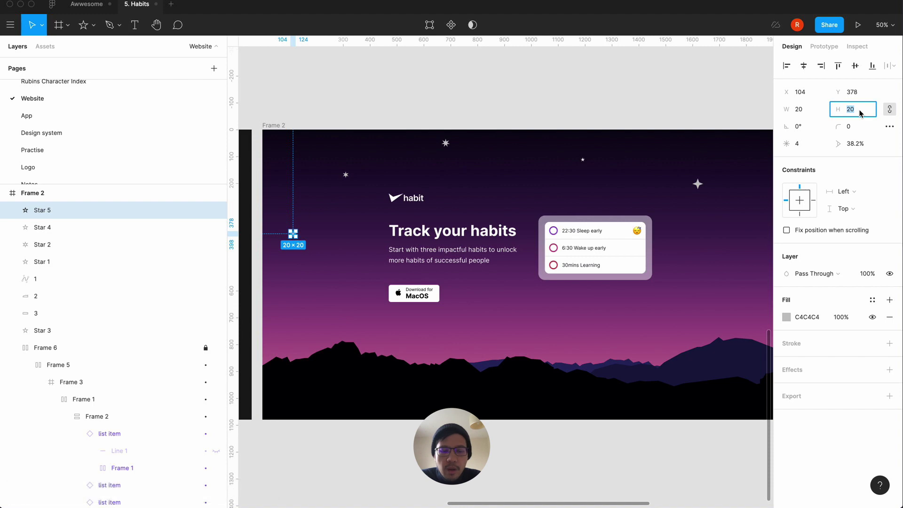
text(24)
key(Return)
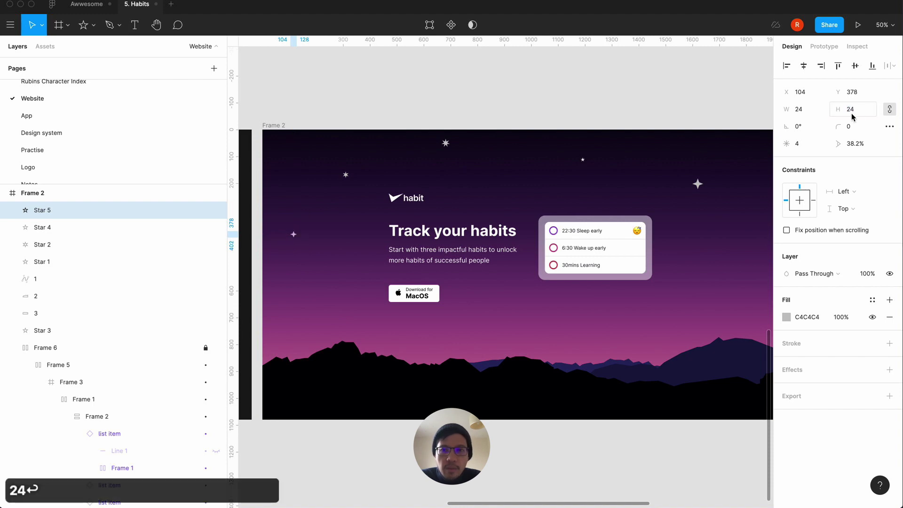
Move the small four-pointed star closer to the left side of the headline.
click(354, 98)
drag(294, 235, 357, 241)
click(498, 126)
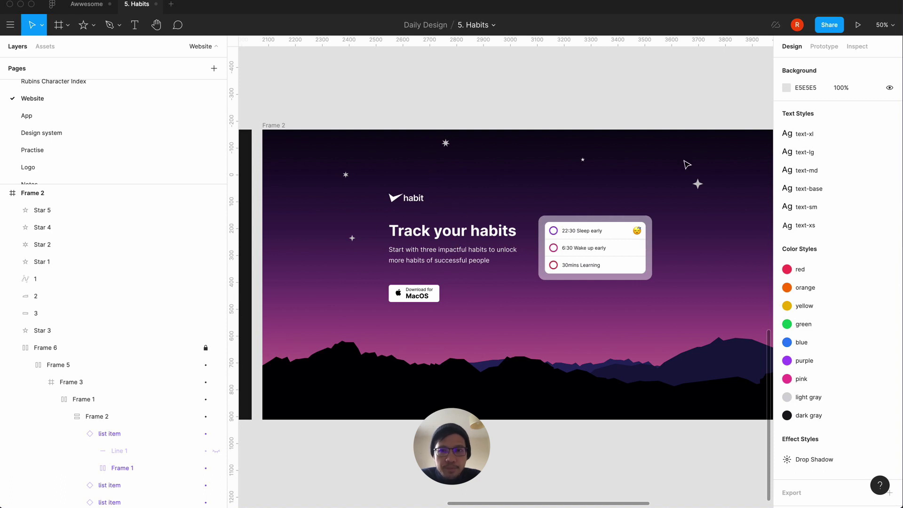
Add a drop shadow effect to the four-pointed star at the upper right of the habit list card.
click(697, 183)
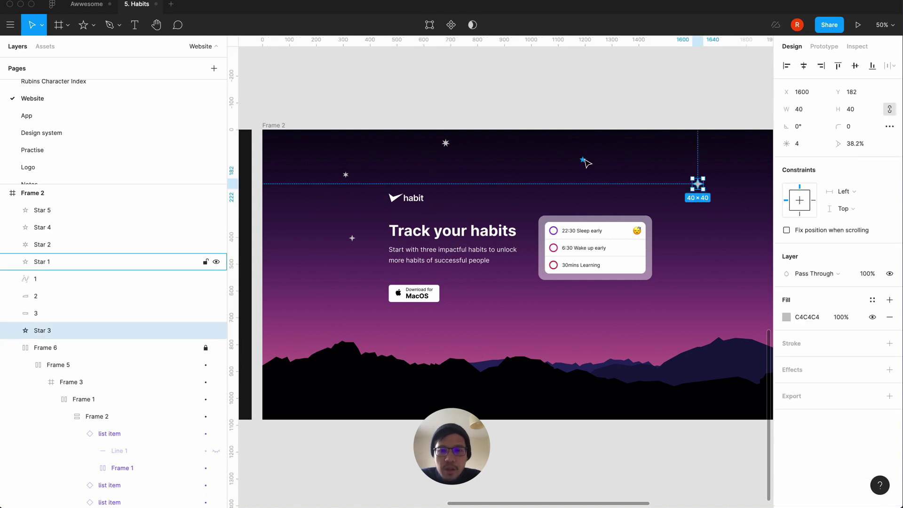
click(628, 111)
click(696, 183)
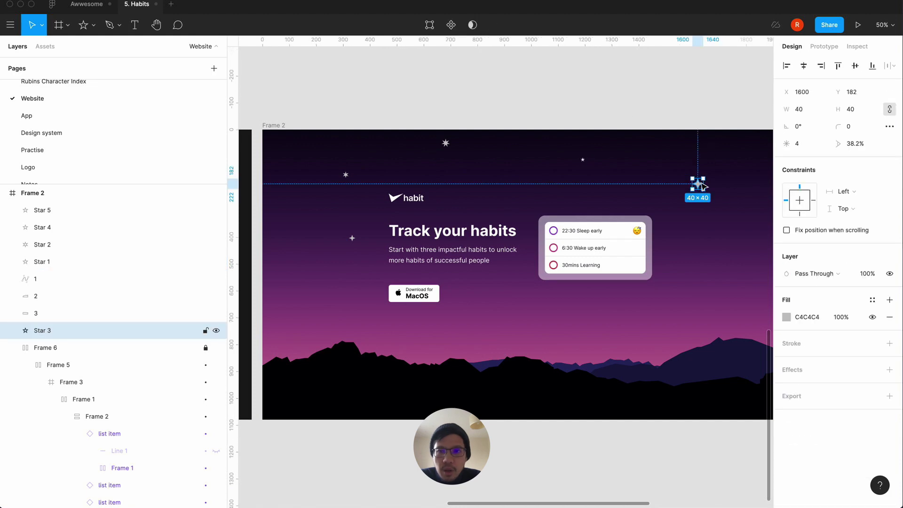
click(889, 369)
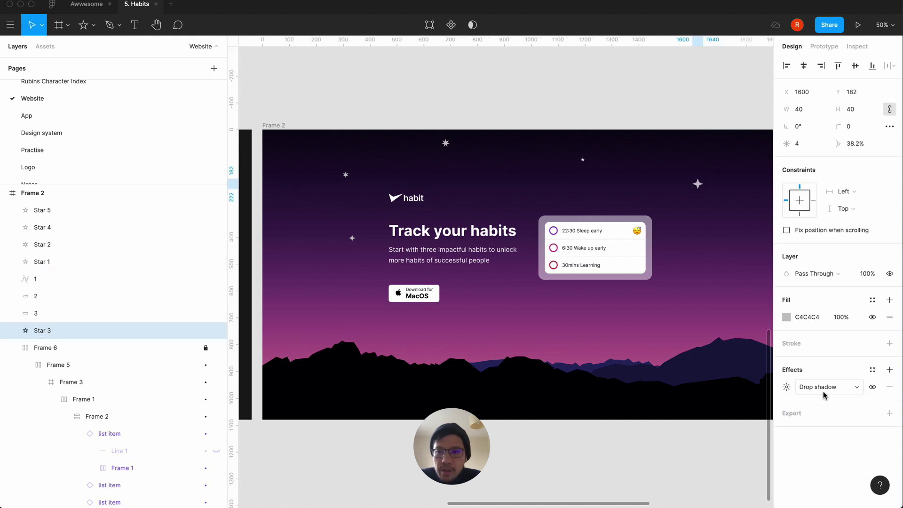
click(812, 391)
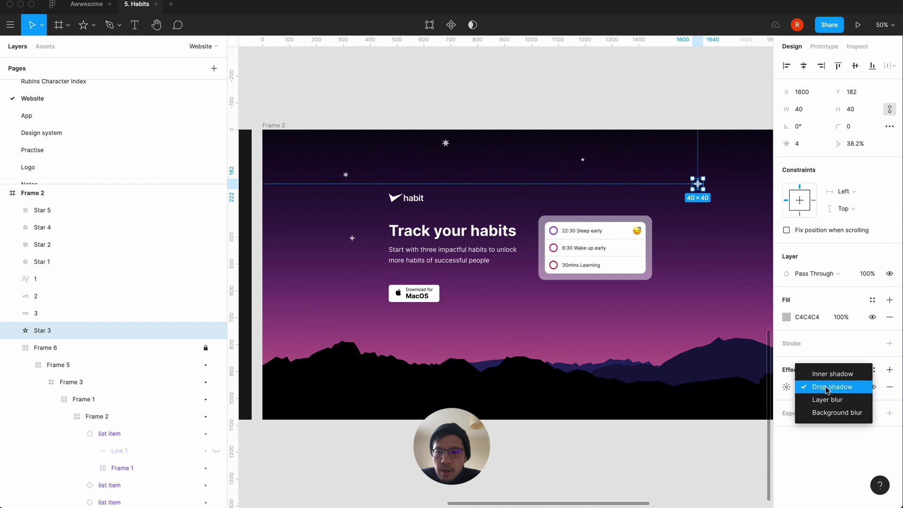
click(827, 391)
Set the star's drop shadow blur to 8 and its Y offset to 0.
click(787, 387)
click(737, 415)
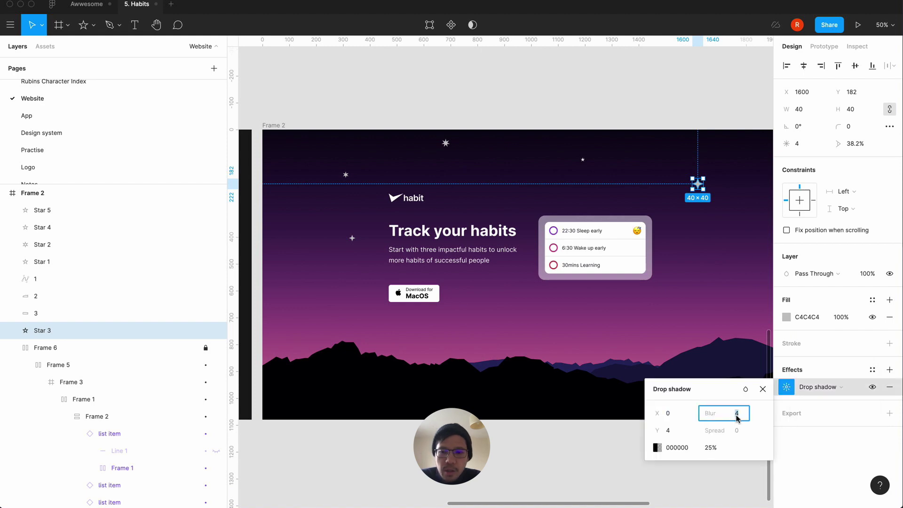
text(0)
key(BackSpace)
text(8)
click(669, 430)
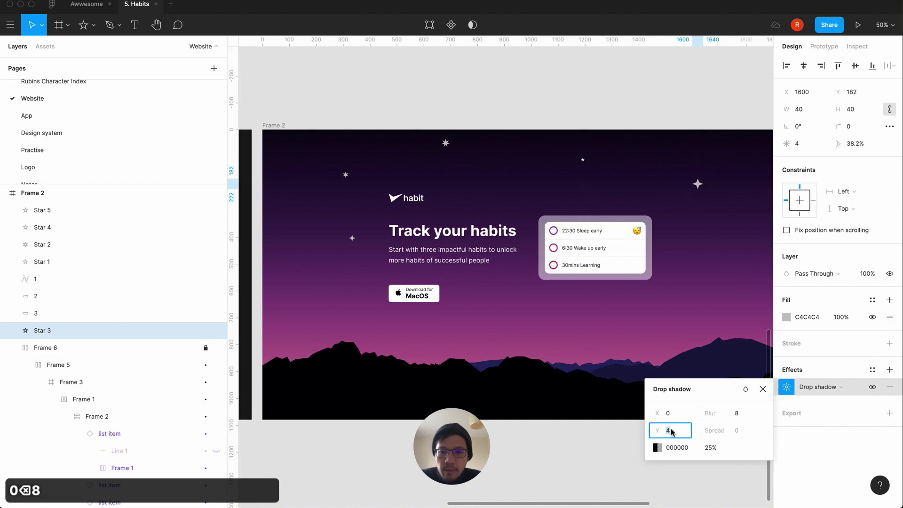
text(0)
Change the star's drop shadow colour to light grey E3E0E0 and set its blur to 24.
click(657, 447)
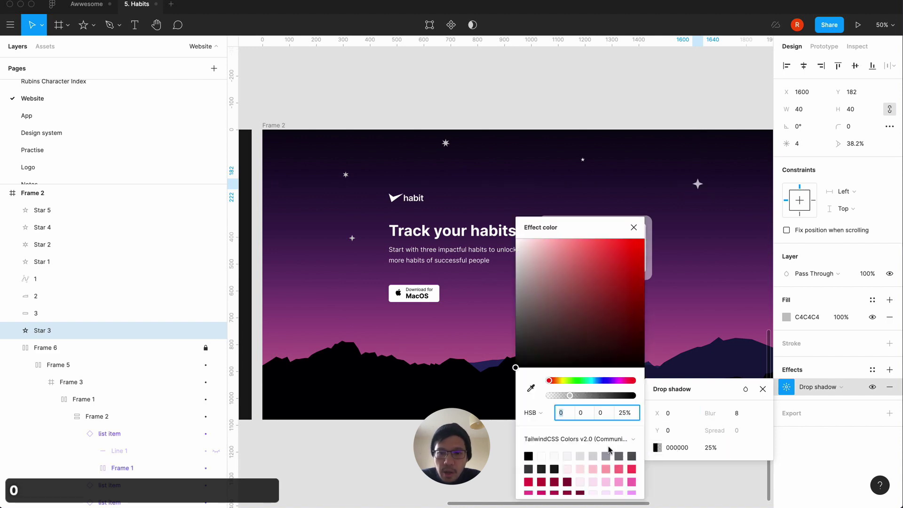
drag(515, 367, 517, 252)
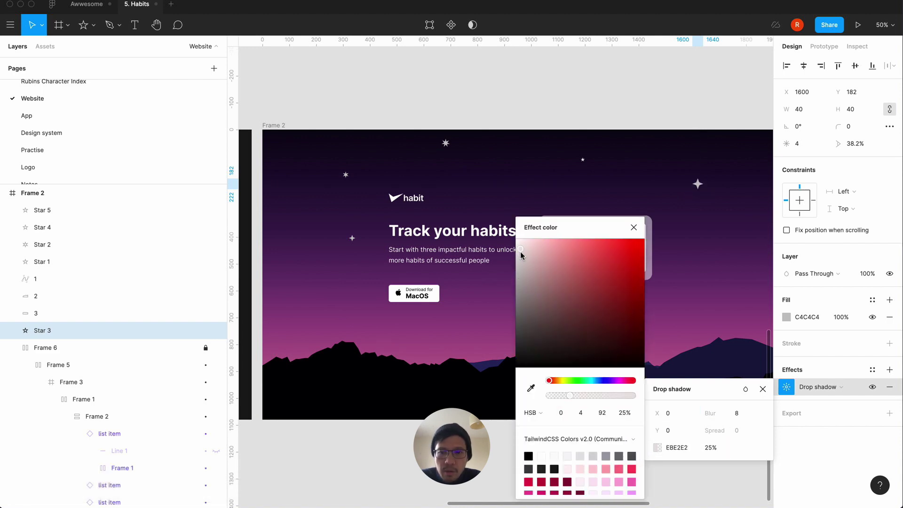
click(633, 228)
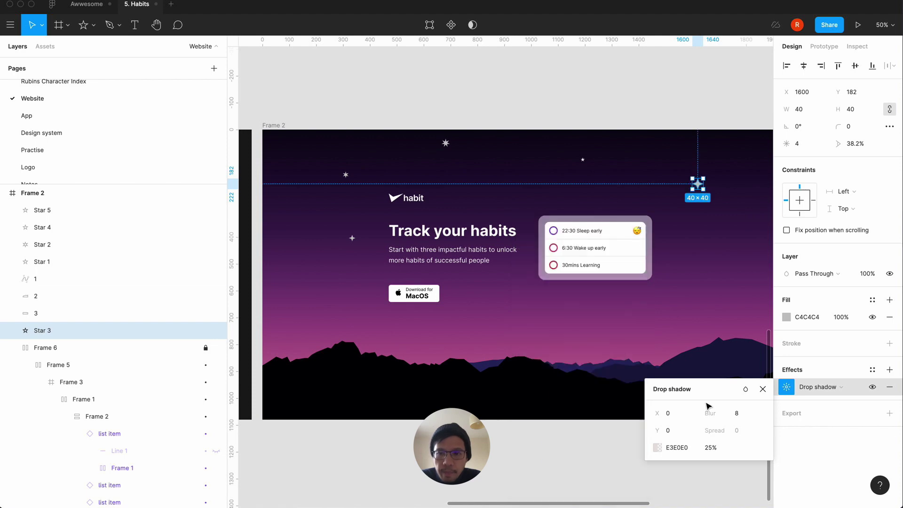
click(736, 416)
text(24)
key(Return)
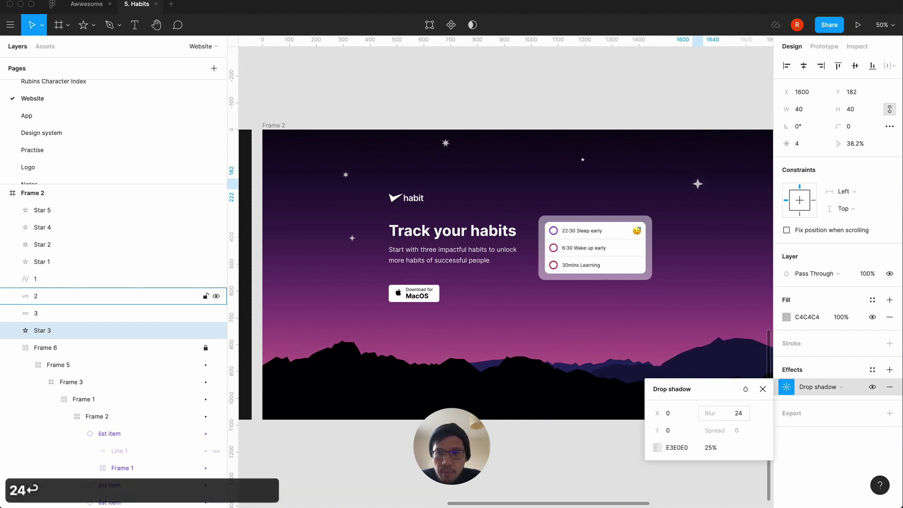
Set the opacity of the star's drop shadow to 50% and close the shadow settings.
click(709, 451)
key(shift+Up)
key(shift+Up)
key(shift+Up)
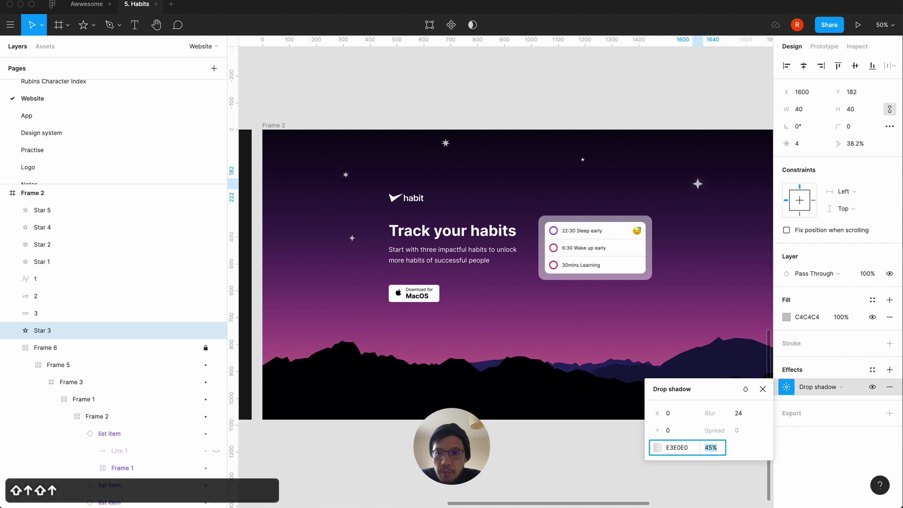
key(shift+Up)
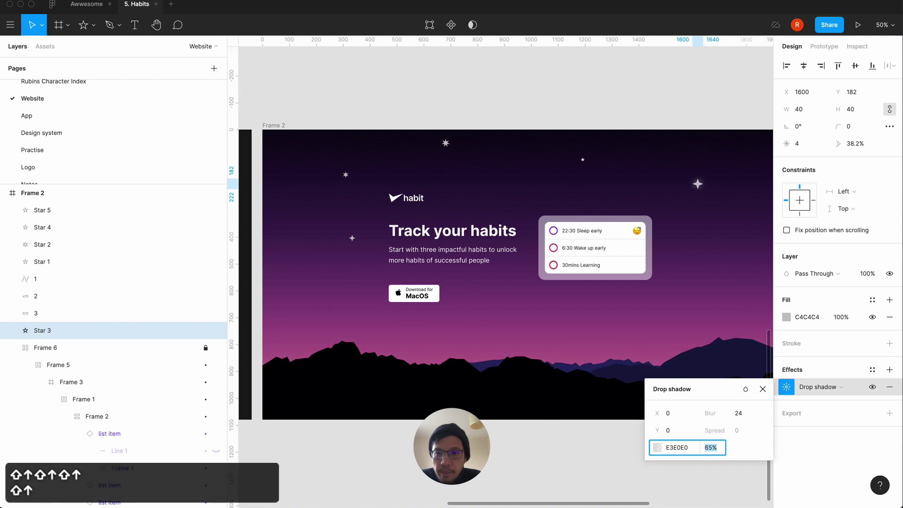
key(shift+Down)
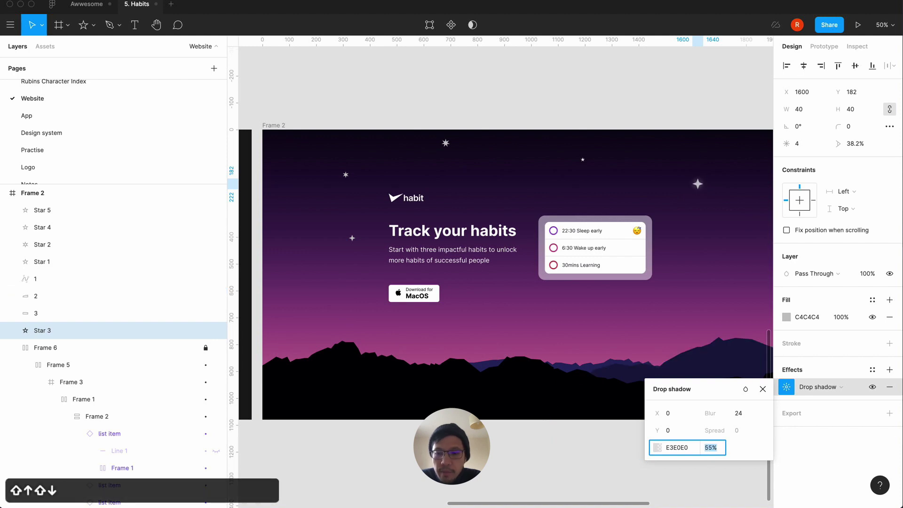
text(50)
key(Return)
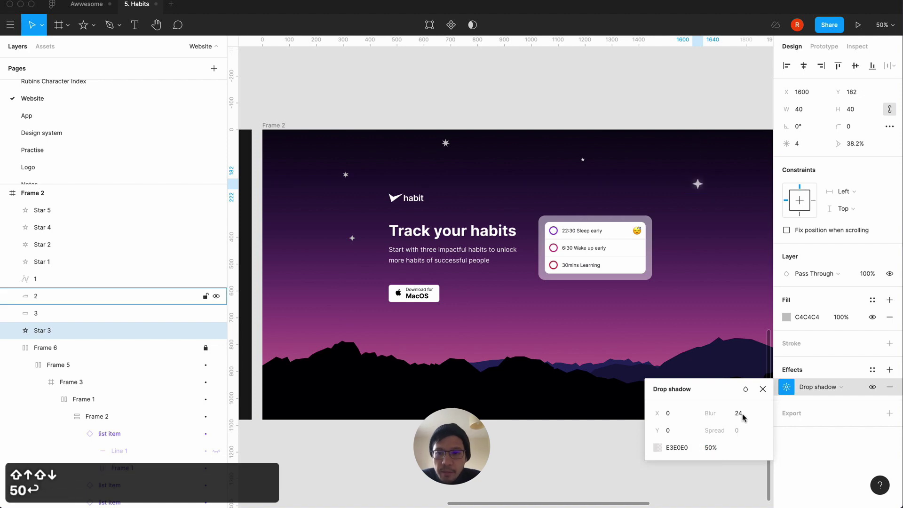
click(658, 146)
click(654, 112)
Save the shadow effect of the four-pointed star above the habit card as a new effect style named glow.
key(equal)
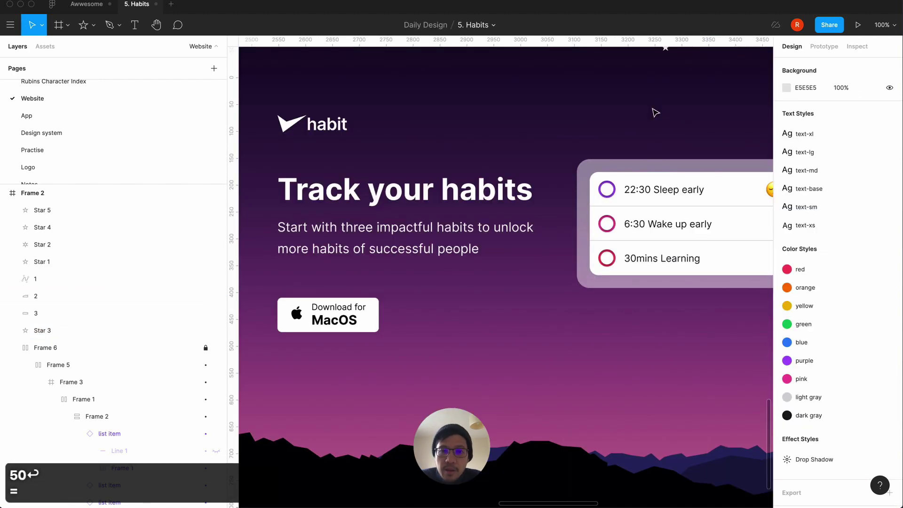
scroll(655, 111, right, 7)
scroll(655, 112, up, 3)
scroll(655, 112, down, 5)
scroll(655, 111, left, 5)
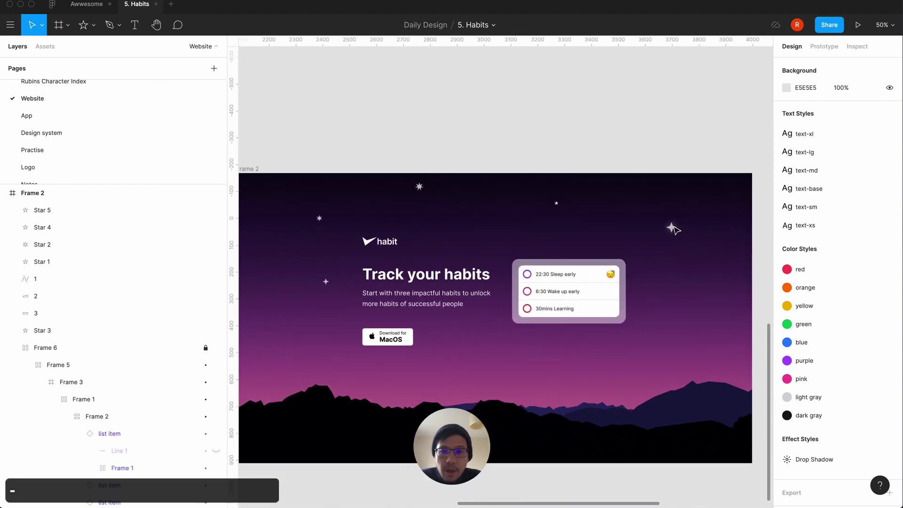
click(672, 227)
click(870, 371)
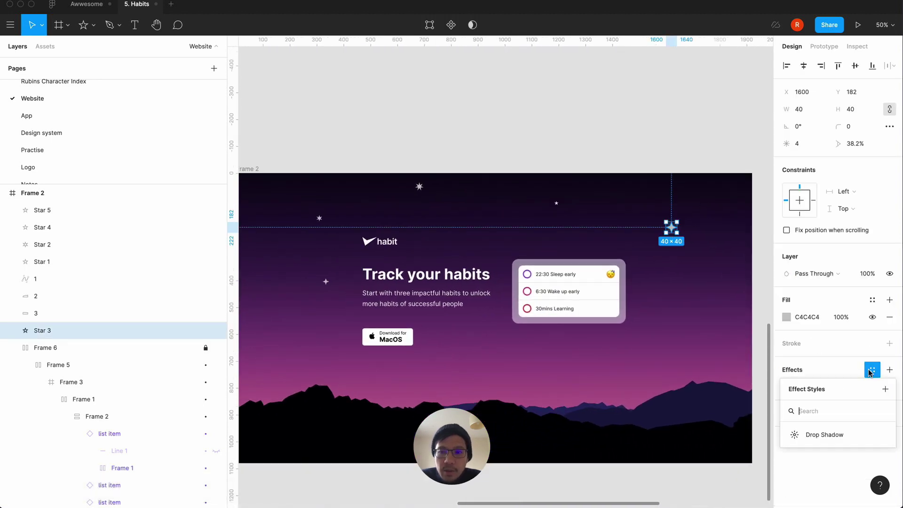
click(884, 388)
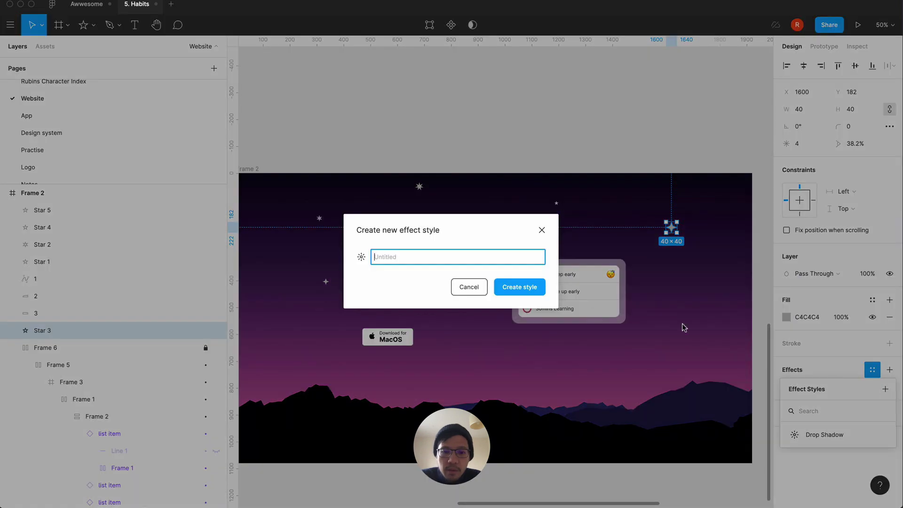
text(glow)
key(Return)
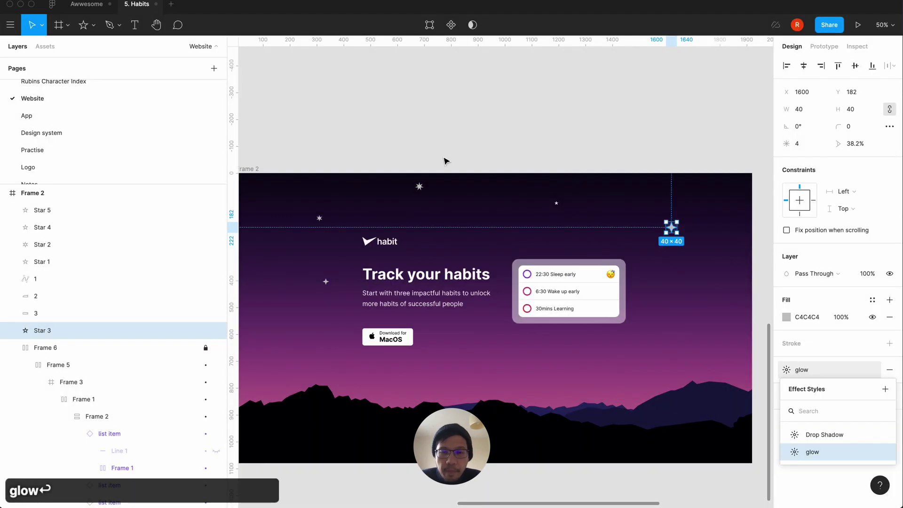
Apply the glow effect style to the small five-pointed star above the habit card and to the seven-pointed star near the frame's upper edge.
click(557, 204)
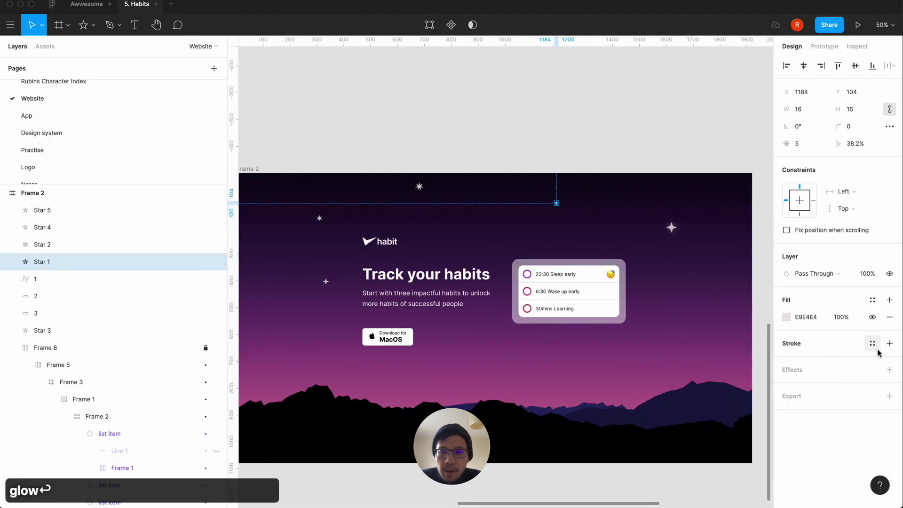
click(872, 370)
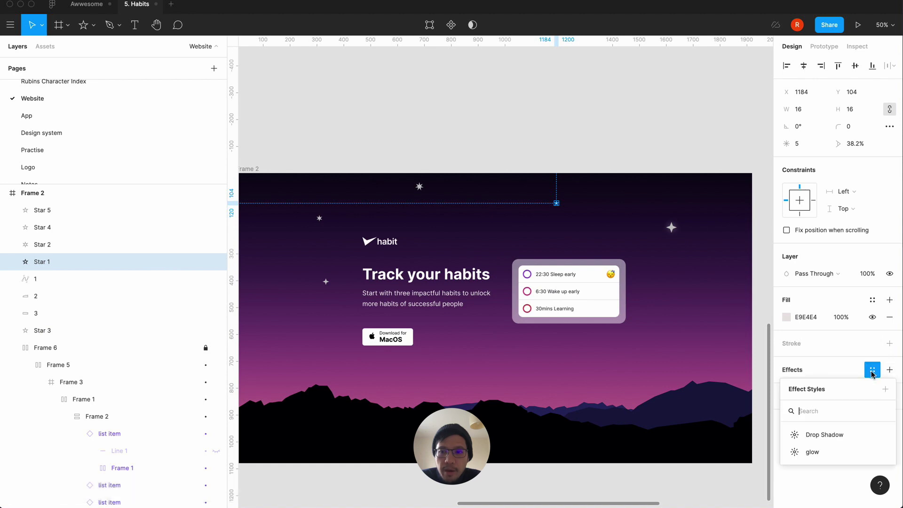
click(804, 452)
click(598, 101)
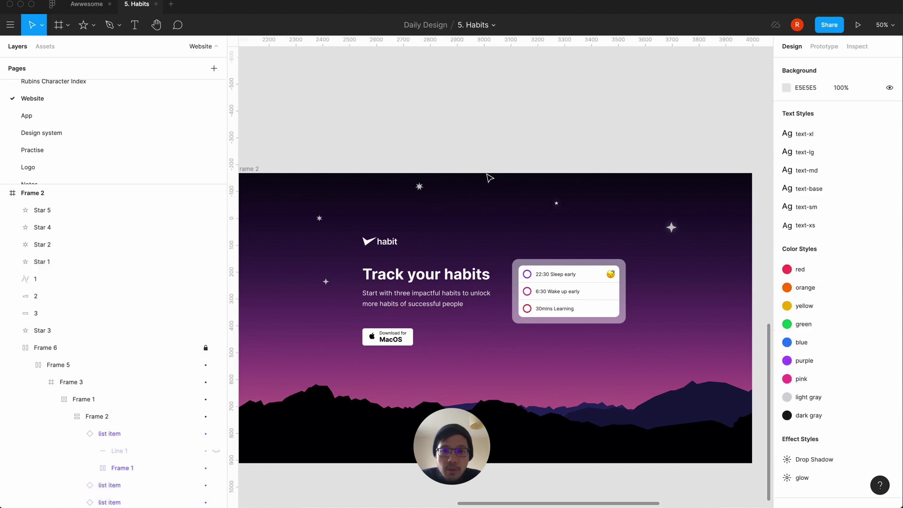
click(418, 187)
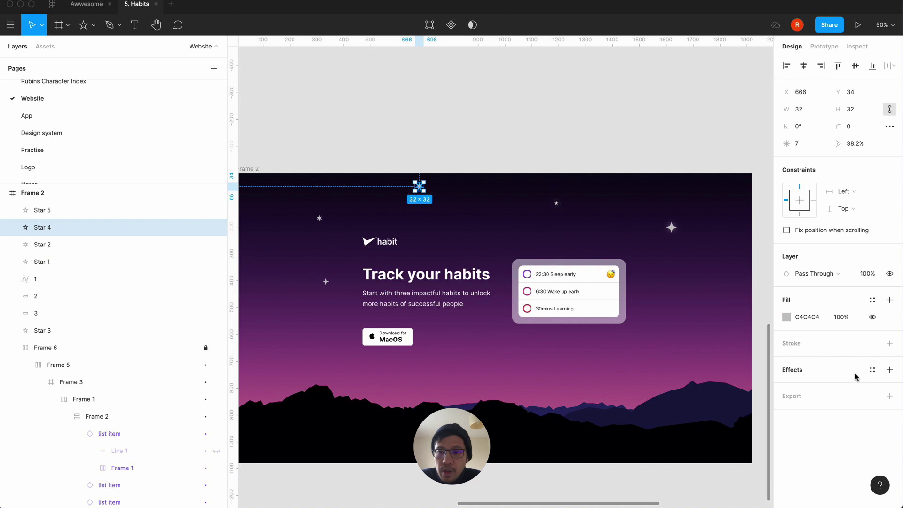
click(872, 370)
click(799, 452)
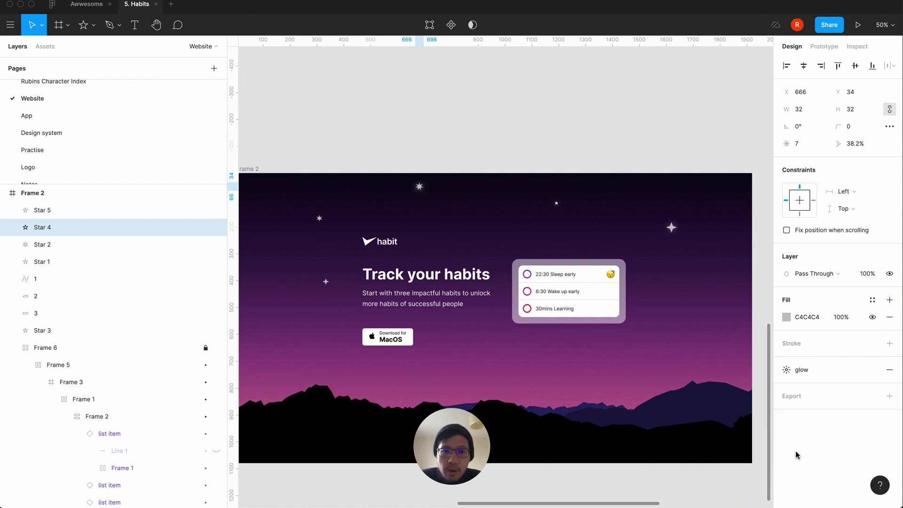
click(516, 90)
Apply the glow effect style to the six-pointed star and the small four-pointed star on the left side of the sky.
scroll(516, 91, left, 5)
click(478, 213)
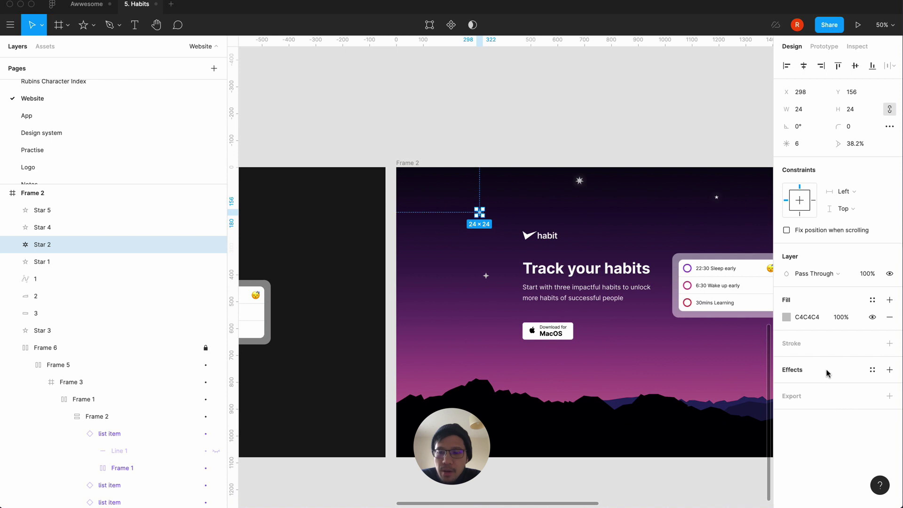
click(872, 370)
click(799, 452)
click(486, 276)
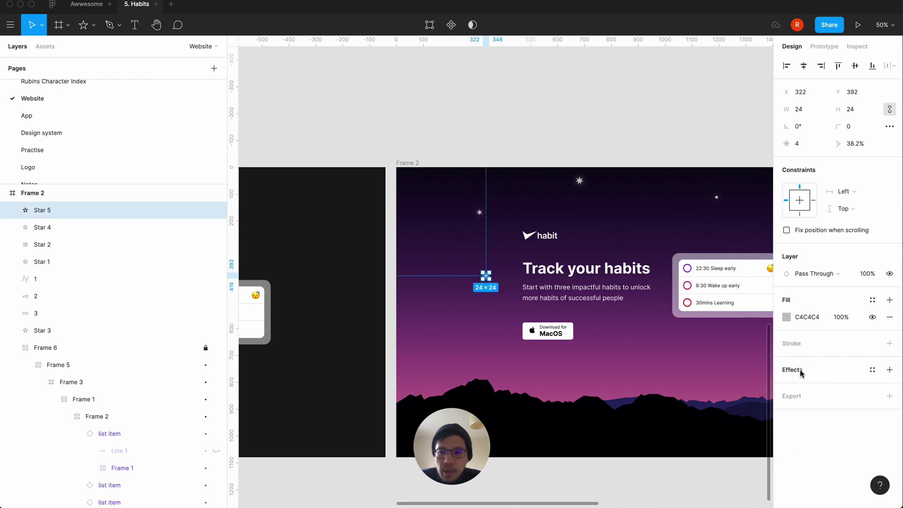
click(871, 370)
click(800, 453)
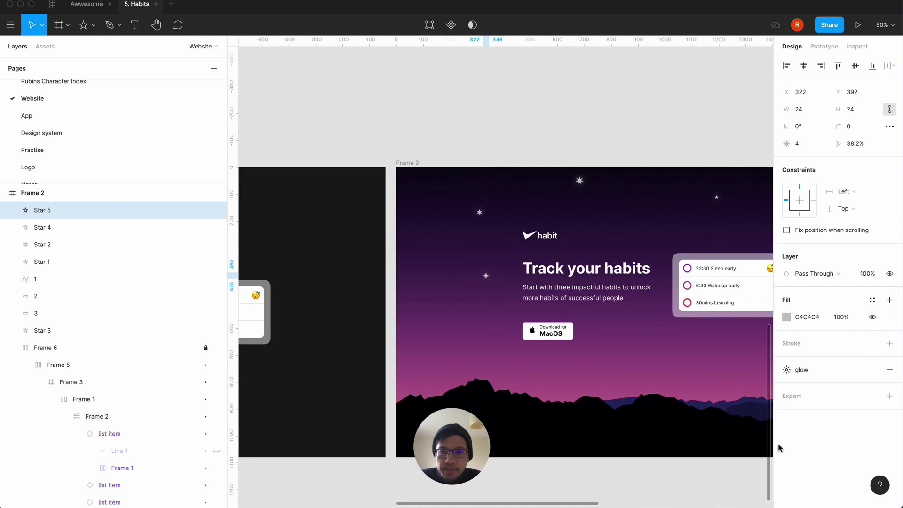
click(605, 126)
Draw a straight diagonal pen line, about 166 wide and 84 high, descending rightward between the habit logo and the habit card.
scroll(606, 127, right, 3)
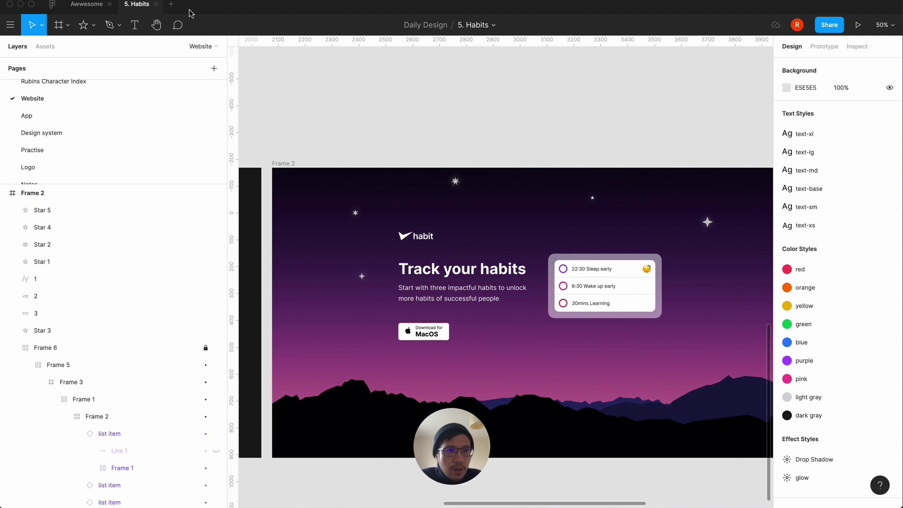
click(134, 25)
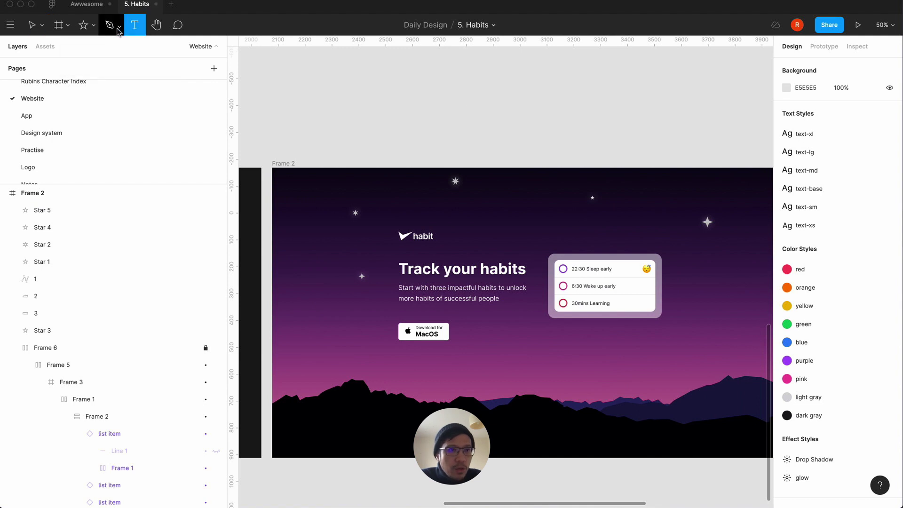
click(119, 25)
click(92, 50)
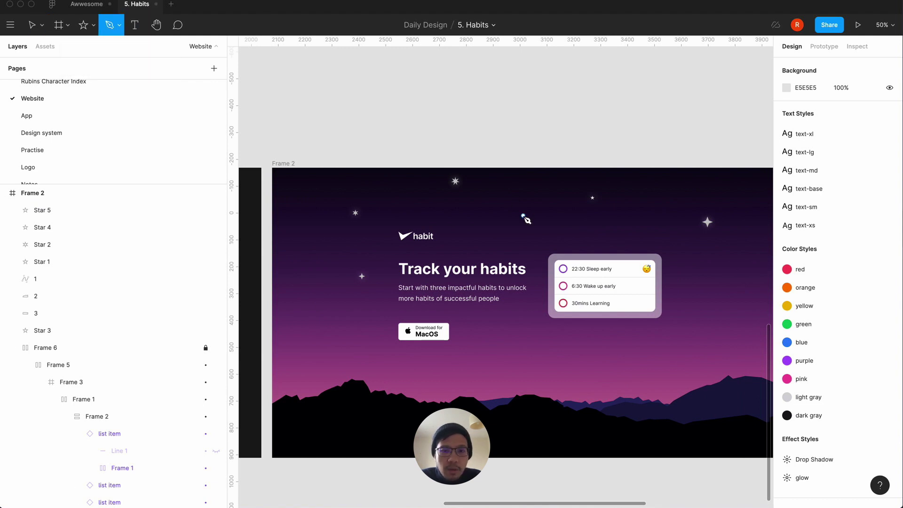
click(492, 236)
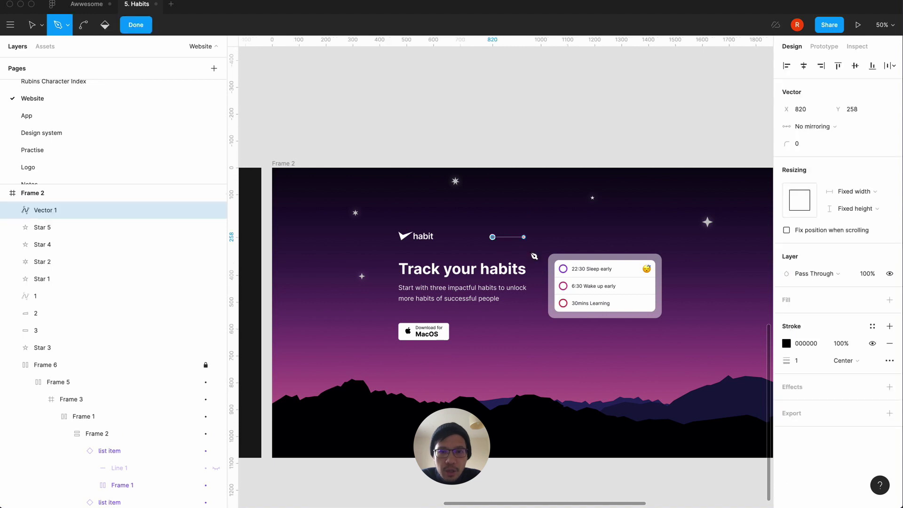
click(536, 260)
key(Escape)
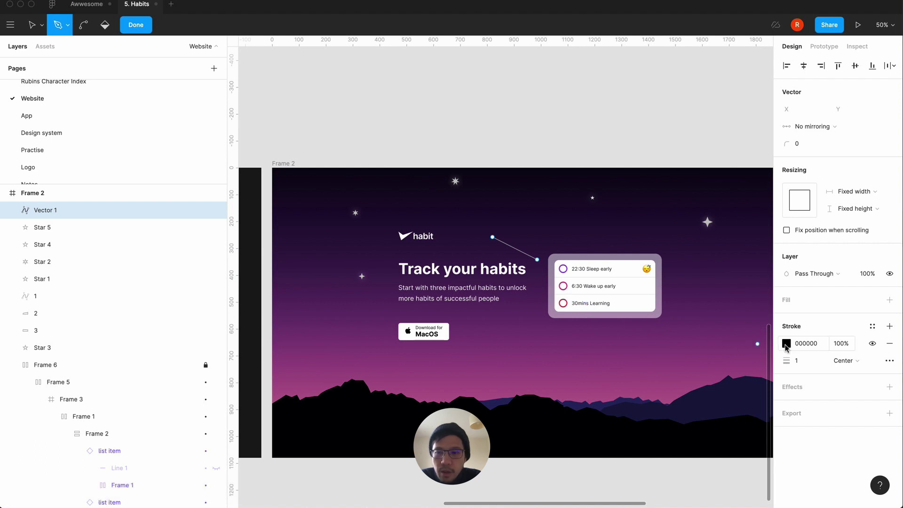
Give the diagonal line a linear gradient stroke whose starting stop is near-white, HSB 0, 2, 100.
click(787, 344)
click(669, 229)
click(671, 240)
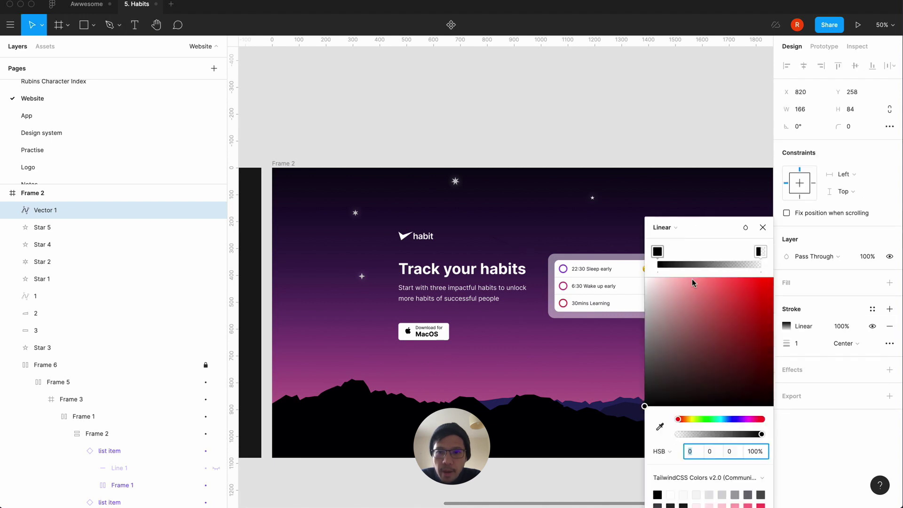
click(657, 253)
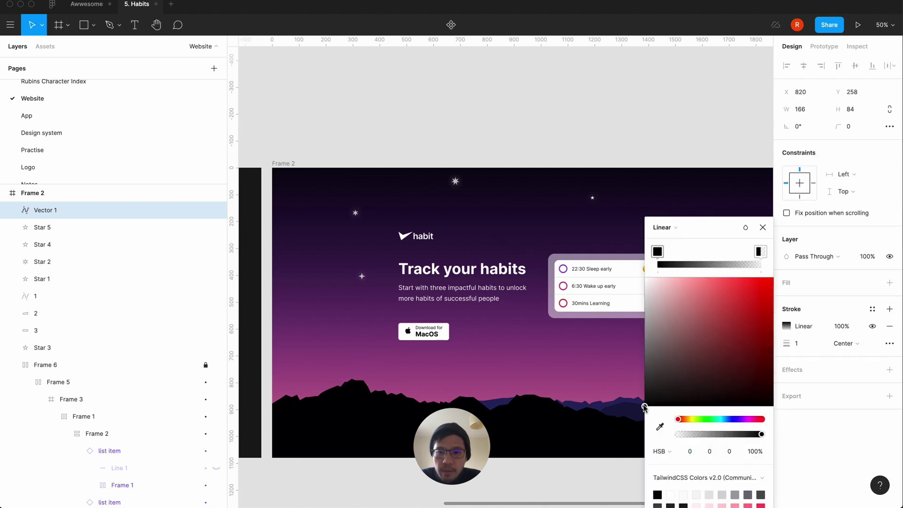
drag(644, 407, 645, 268)
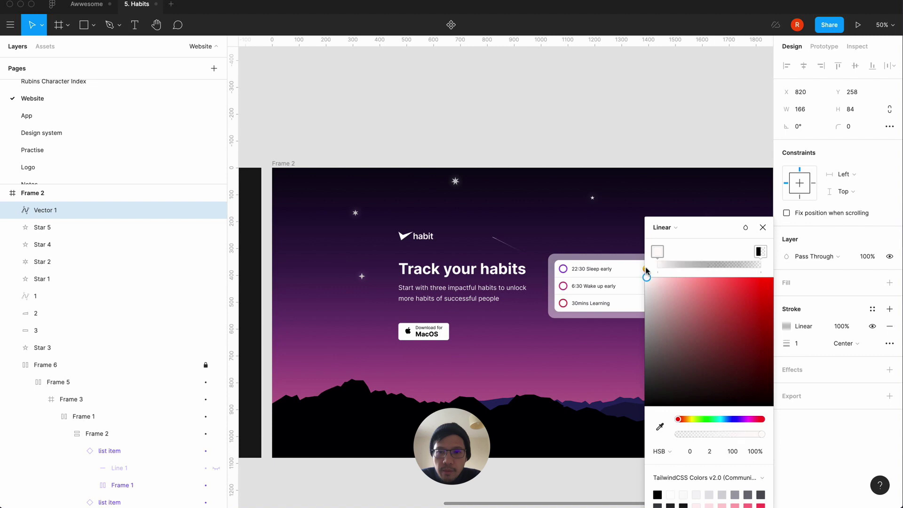
click(762, 228)
click(583, 137)
Set the diagonal line's width to 3*96.
click(514, 248)
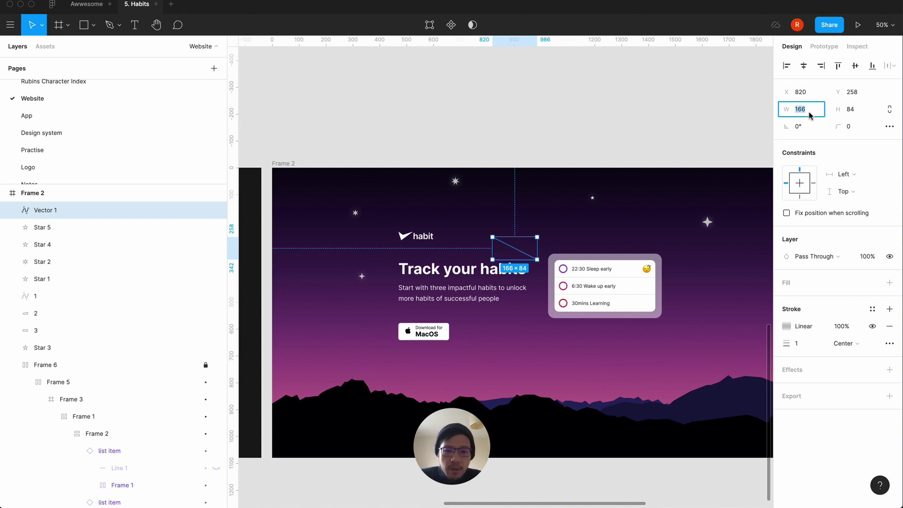
text(3*96)
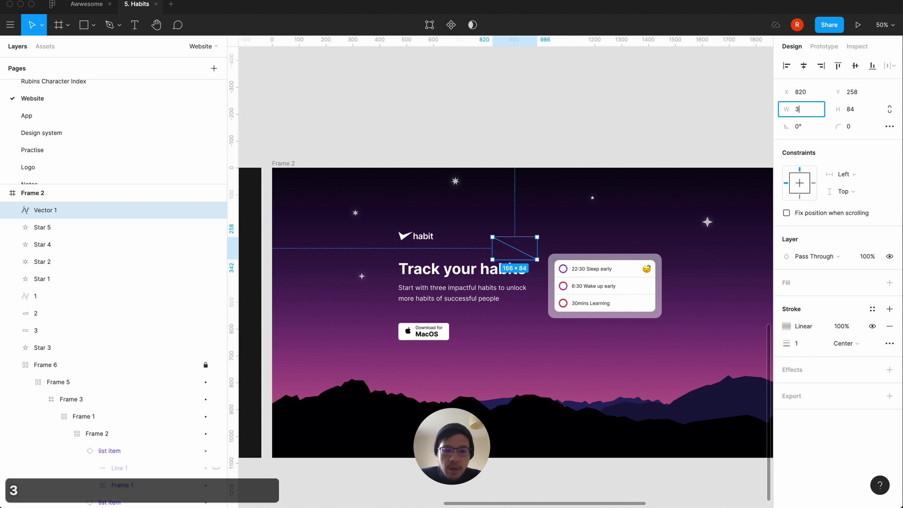
key(Return)
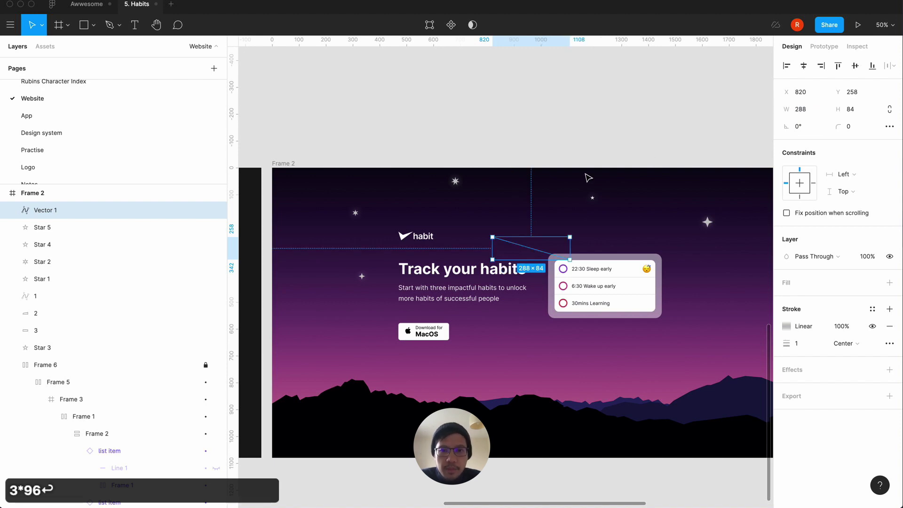
Move the gradient line closer to the habit logo, to X 682 and Y 258.
click(502, 217)
click(511, 245)
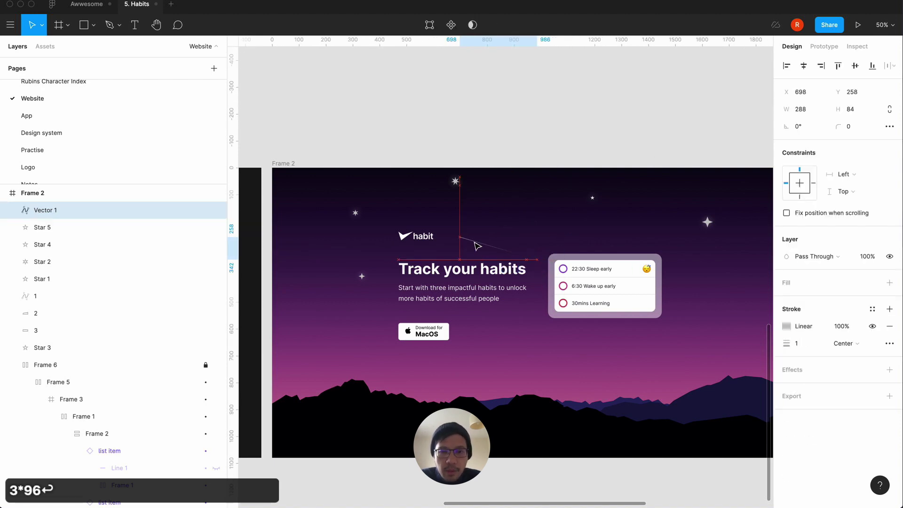
click(541, 125)
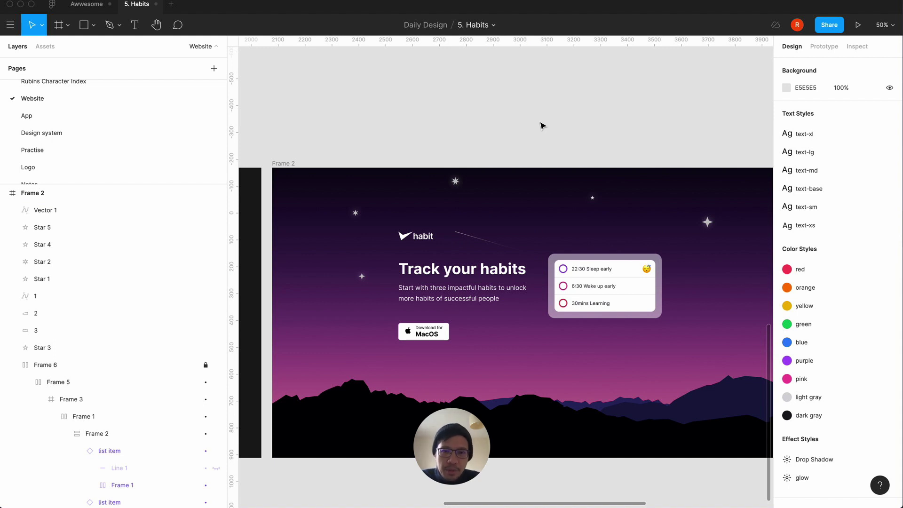
click(483, 241)
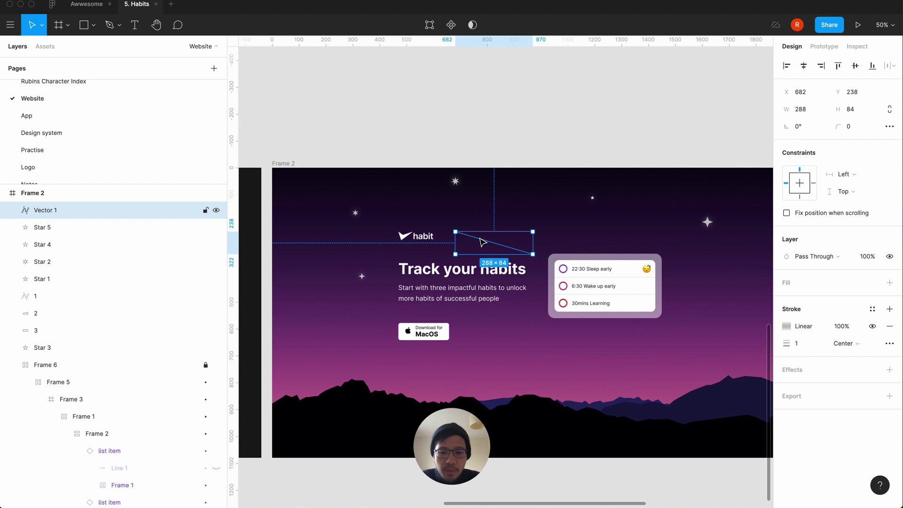
key(shift+Down)
key(shift+Down)
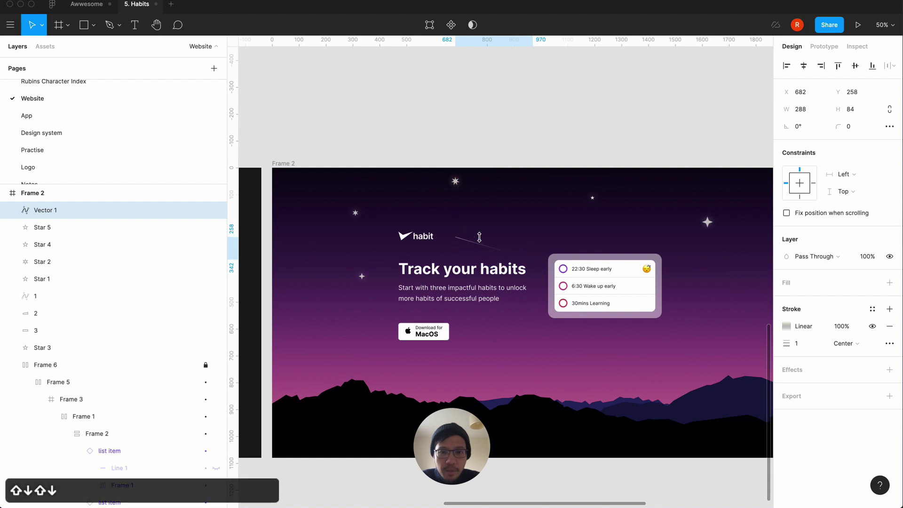
click(534, 155)
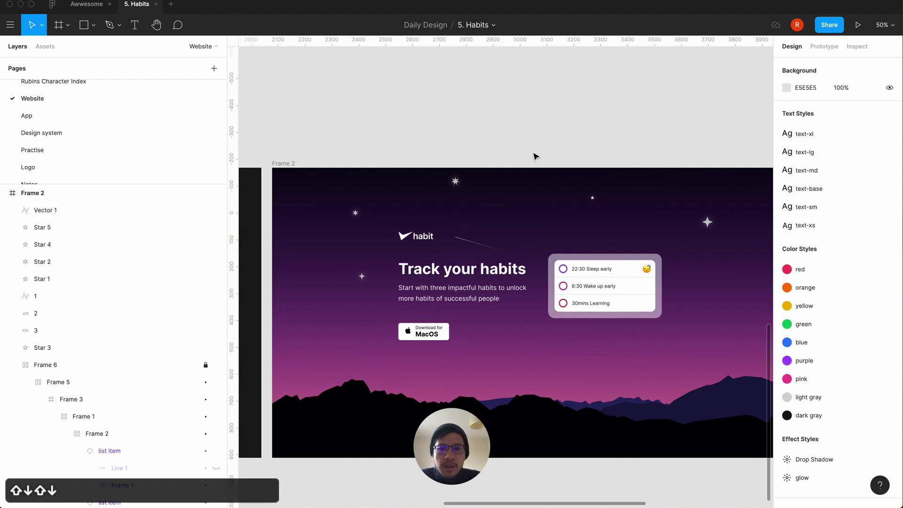
Draw a small open V with the Pen tool above the habit card, about 36 wide, starting at X 962, Y 237.
scroll(535, 156, right, 2)
scroll(535, 156, down, 1)
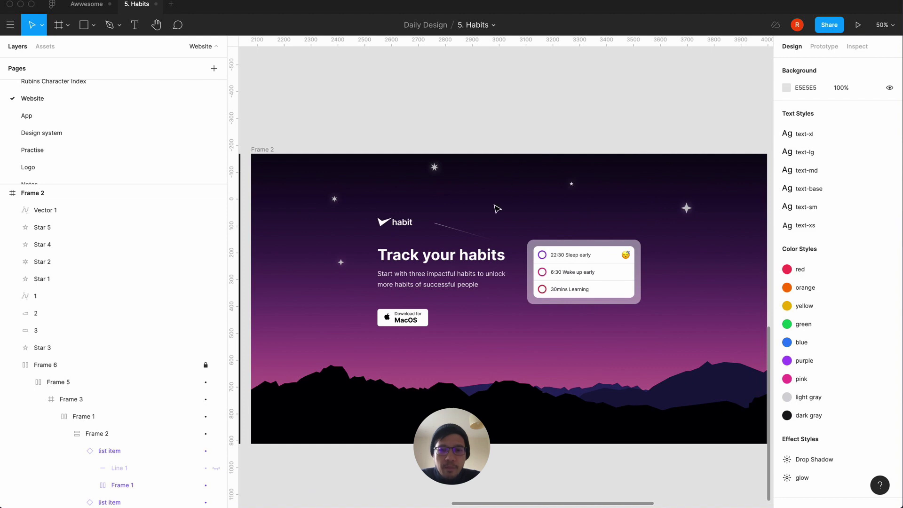
key(equal)
key(minus)
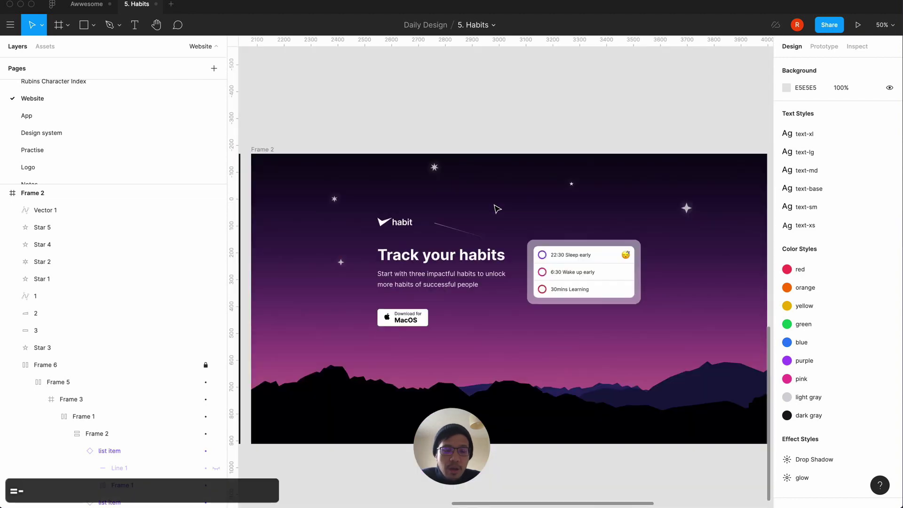
key(equal)
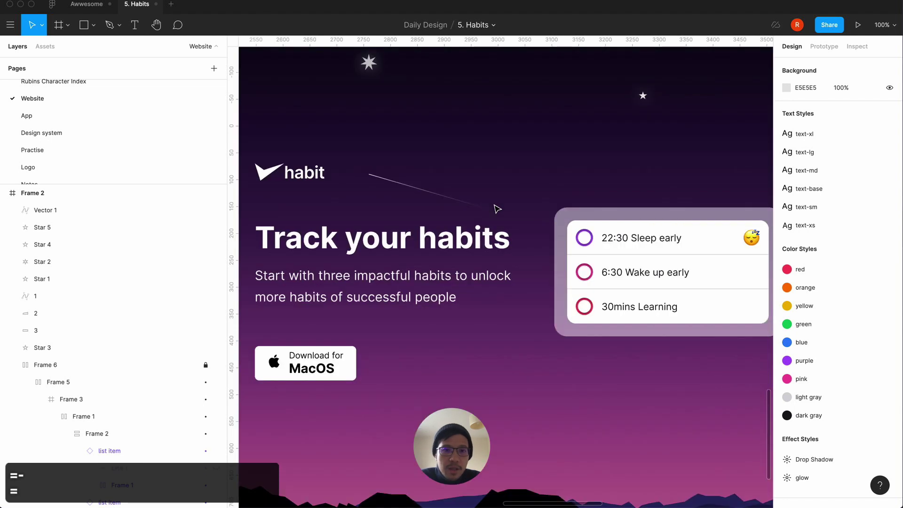
click(122, 28)
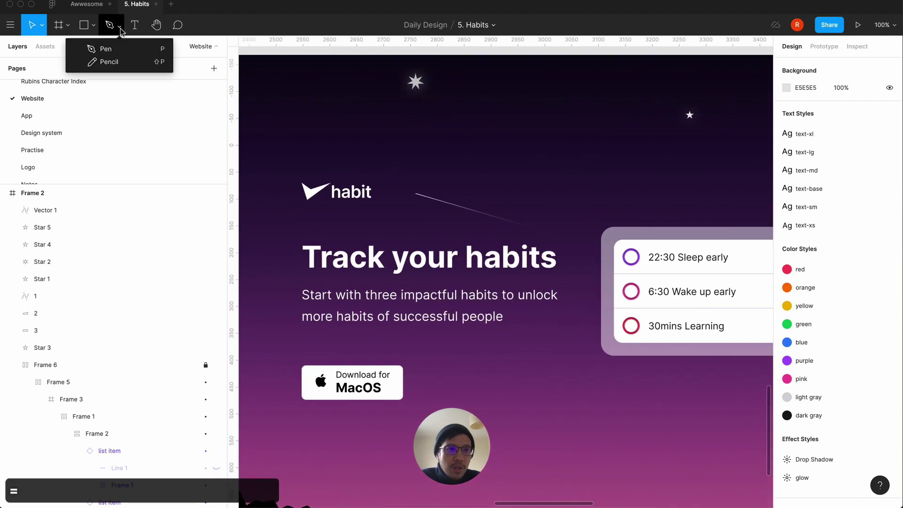
click(117, 46)
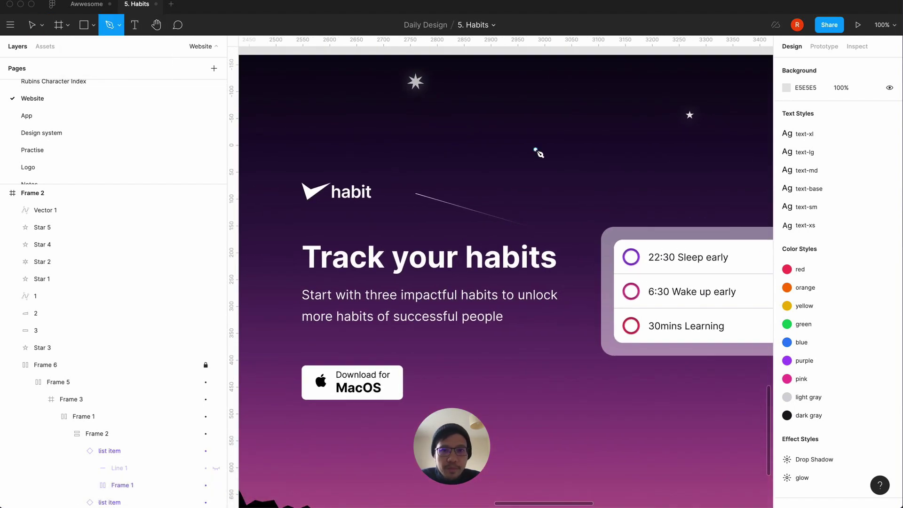
click(566, 182)
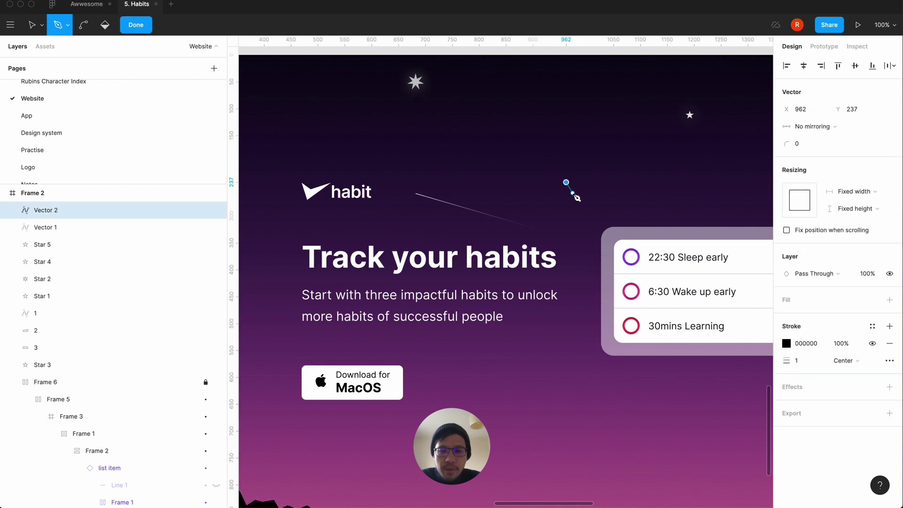
click(576, 192)
click(584, 184)
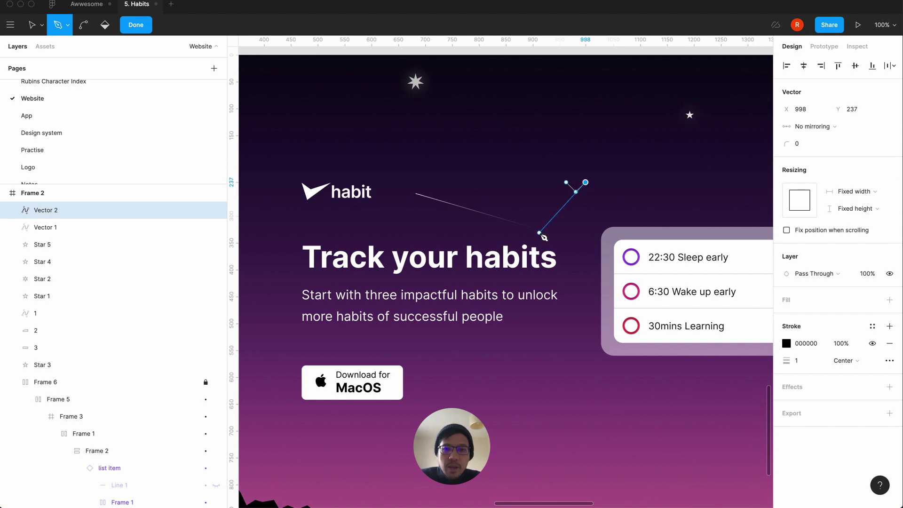
Bend the V's two outer end points into wing-like curves, keeping its lower middle point sharp.
key(super+equal)
scroll(476, 200, up, 3)
scroll(475, 200, right, 2)
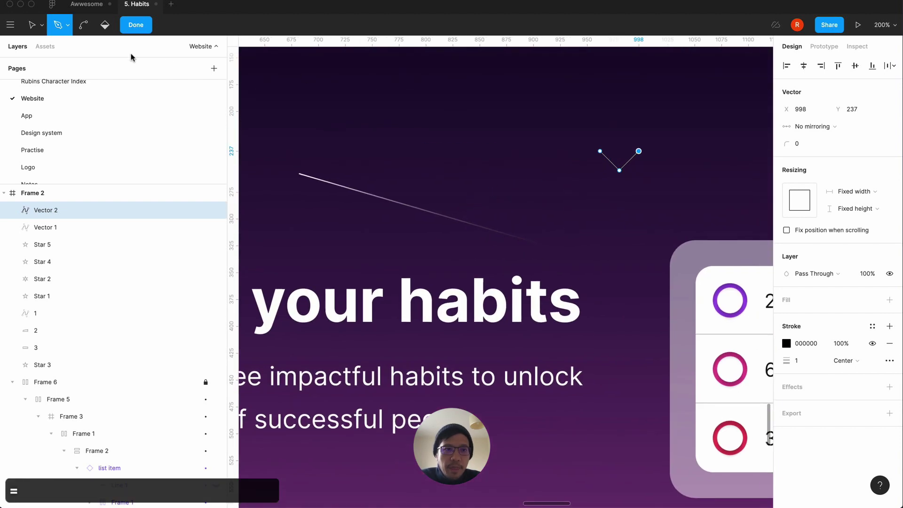
click(86, 28)
click(619, 170)
key(super+z)
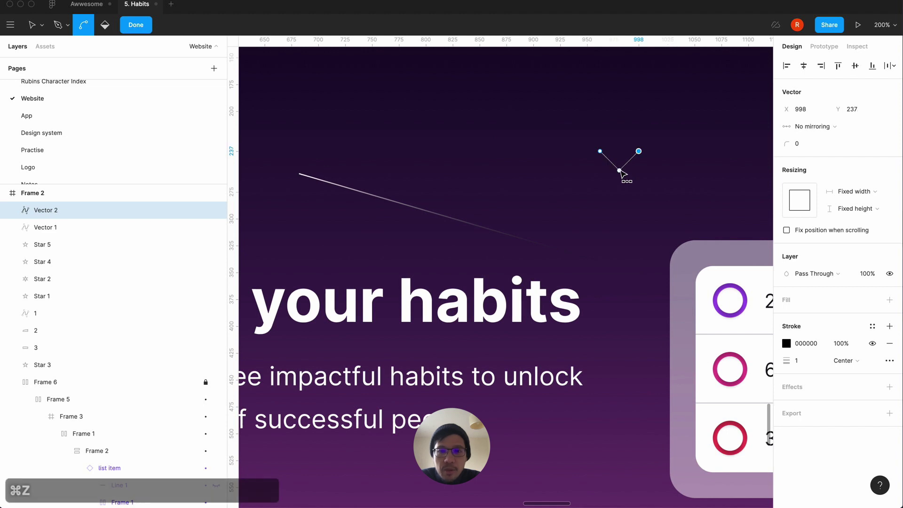
drag(601, 152, 632, 156)
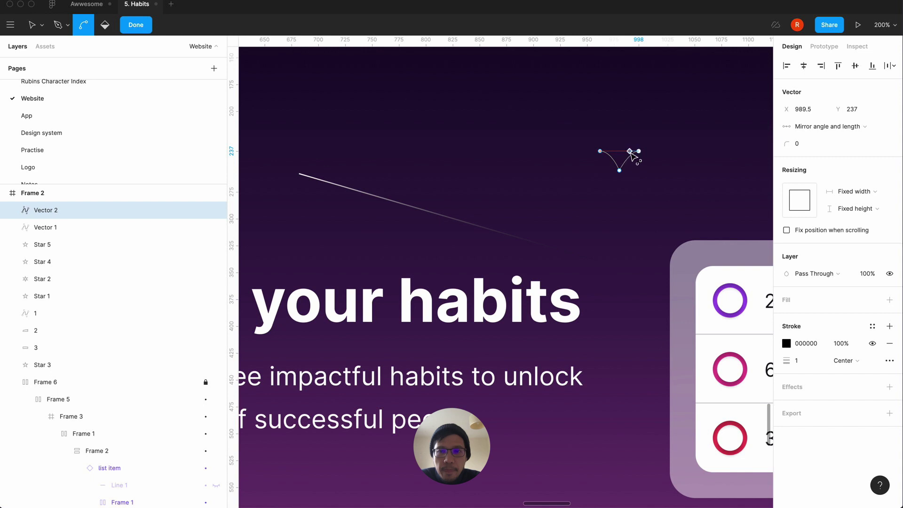
click(129, 28)
Reopen the V's points for editing and shift its right wing tip 2 up and 4 to the left.
key(Return)
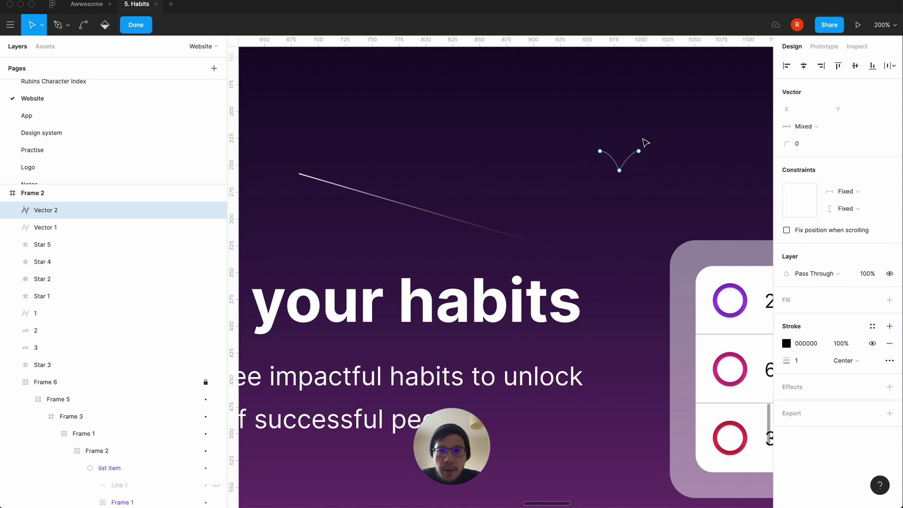
click(639, 151)
key(shift+Up)
key(shift+Down)
key(Up)
key(Up)
key(Left)
key(Left)
key(Left)
key(Left)
Move the V's left wing tip to X 965, Y 233.
click(600, 151)
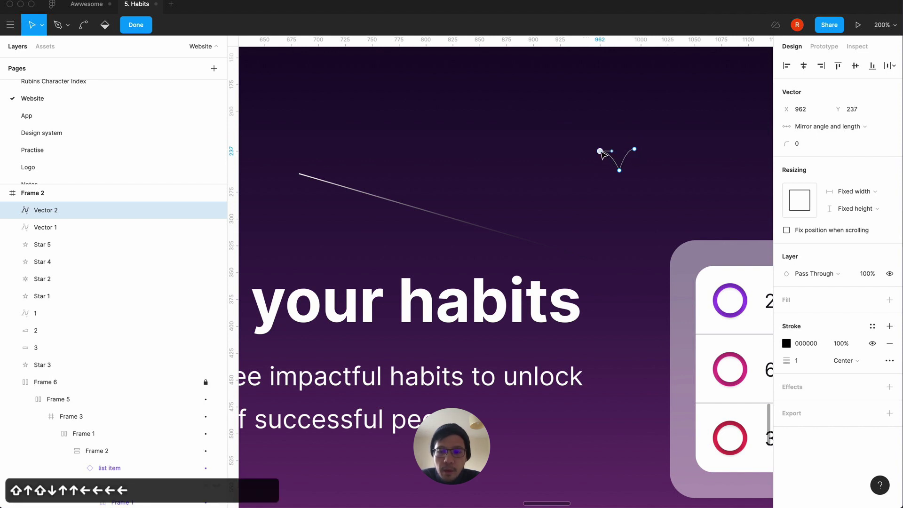
key(Up)
key(Up)
key(Up)
key(Up)
key(Up)
key(Right)
key(Right)
key(Right)
key(Down)
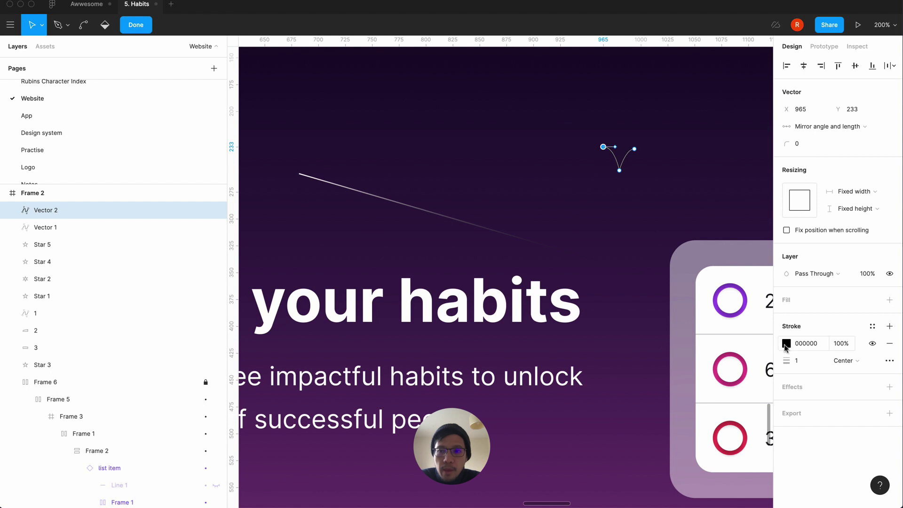
Set the bird shape's stroke color to light gray E7E2E2 and finish editing the vector.
click(785, 343)
drag(645, 370, 647, 252)
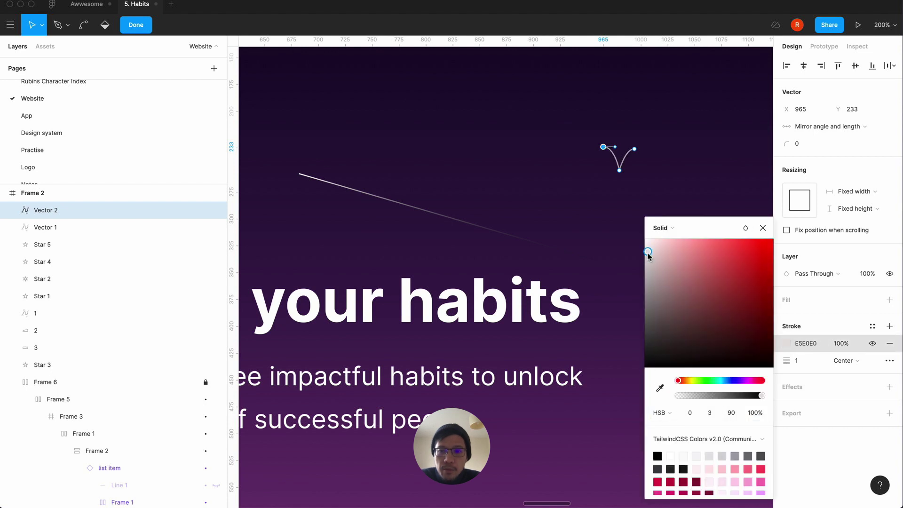
click(762, 229)
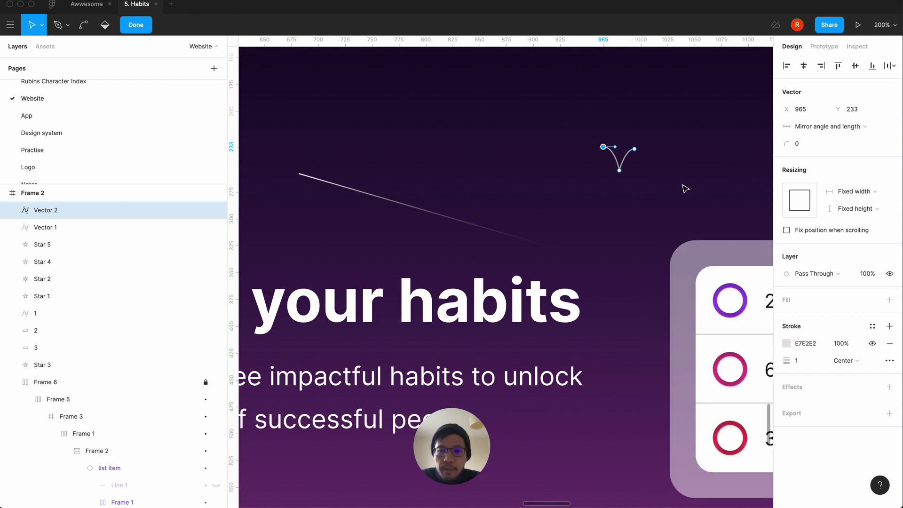
click(136, 23)
click(525, 182)
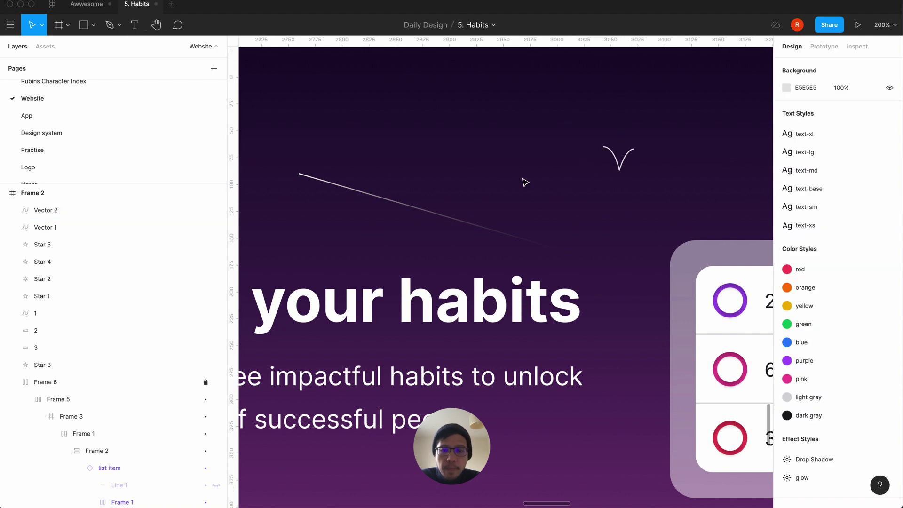
Move the bird into the open sky right of the habit card, to X 1529, Y 333.
key(minus)
key(minus)
key(equal)
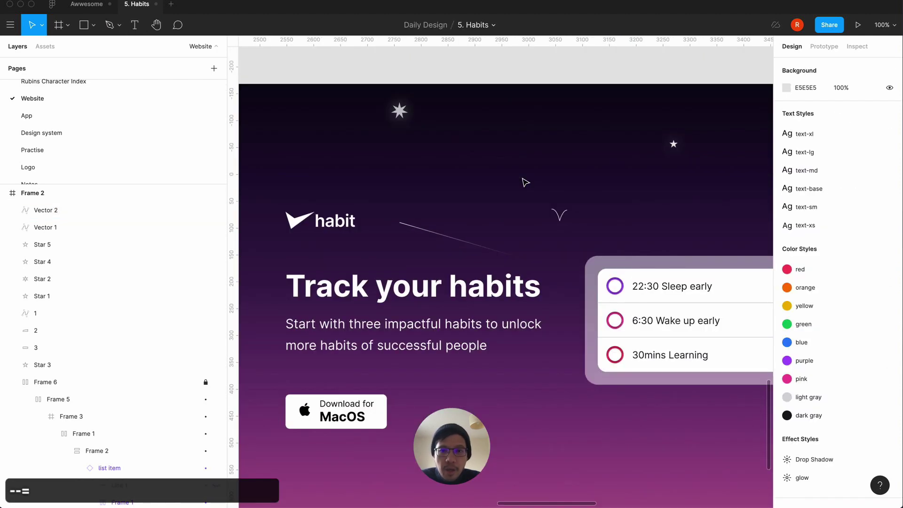
key(minus)
drag(530, 244, 684, 277)
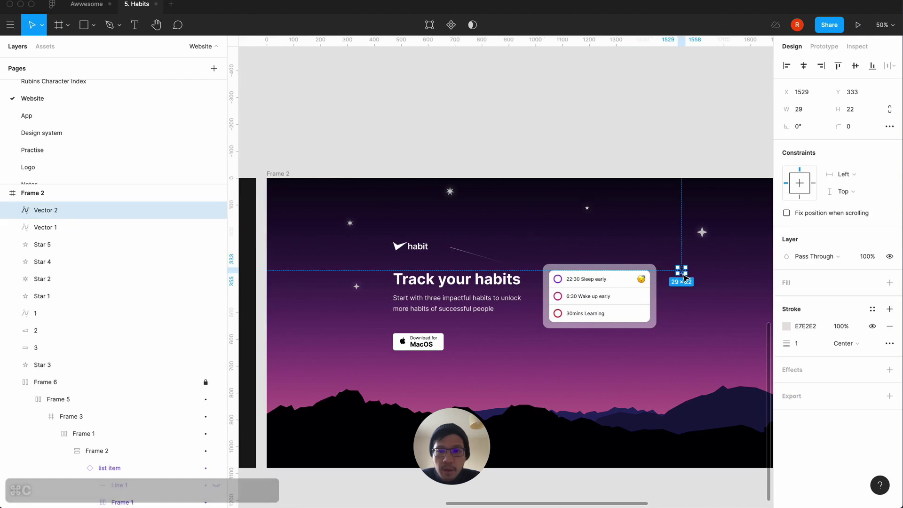
Add two copies of the bird on either side of the original, at X 1500, Y 320 and X 1564, Y 322.
key(super+c)
key(super+v)
key(equal)
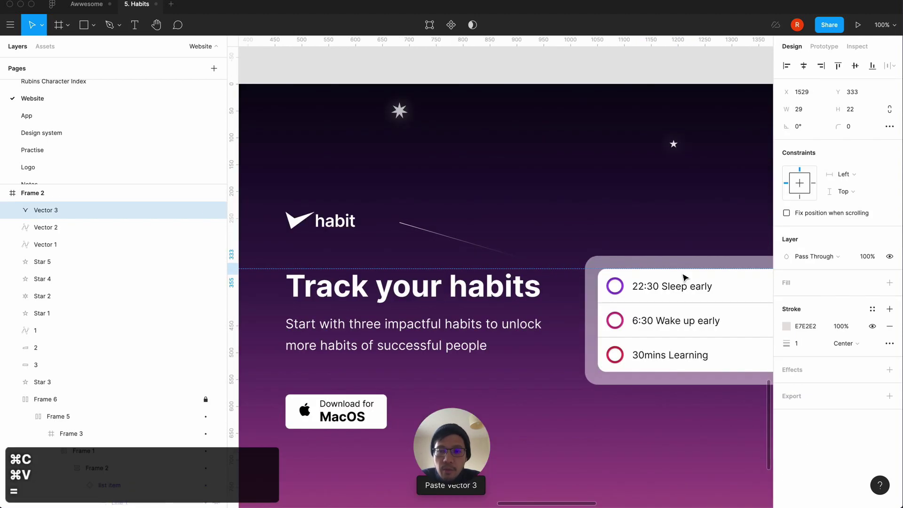
drag(543, 268, 563, 261)
key(super+c)
key(super+v)
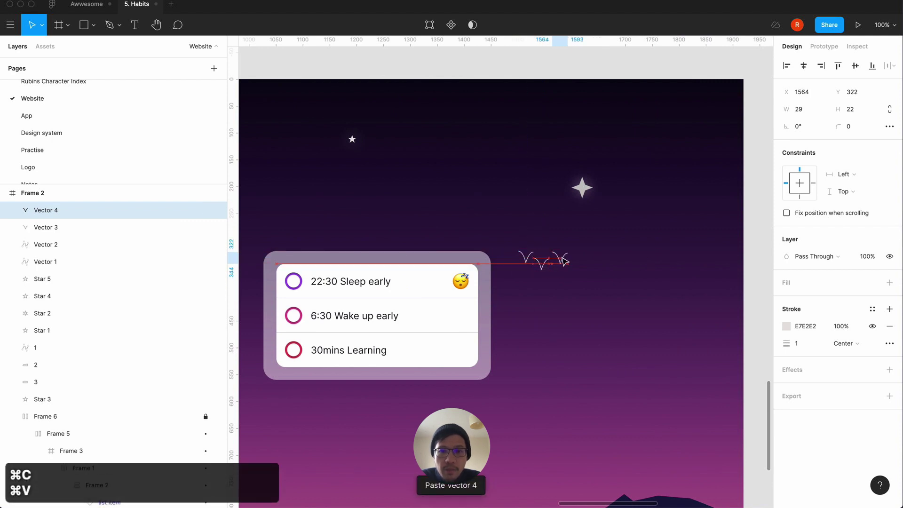
key(Escape)
Shrink the left bird to 27 by 20 by moving its right wing tip to X 1527 and its bottom point to Y 340.
key(equal)
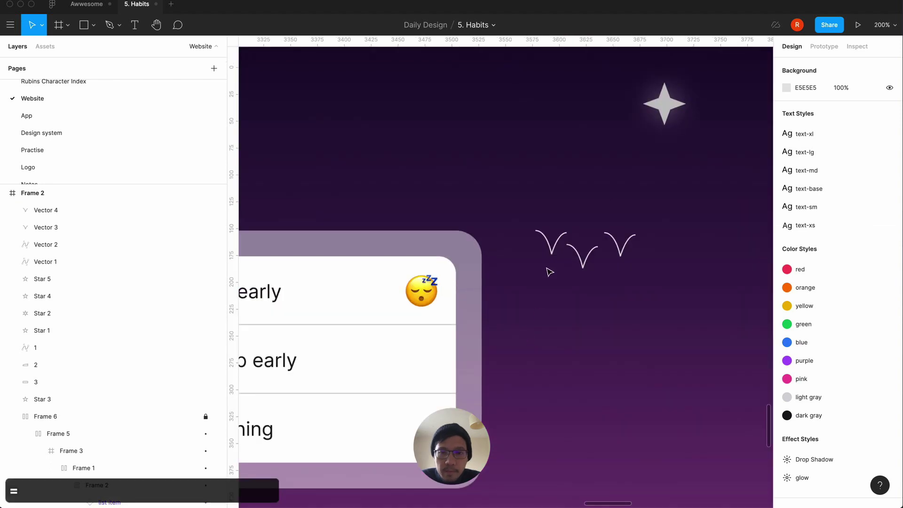
click(551, 253)
key(Return)
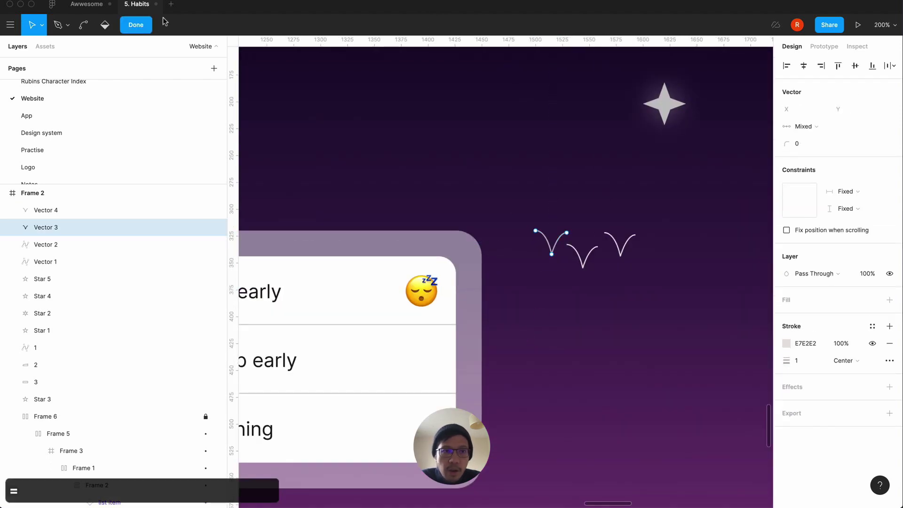
click(567, 233)
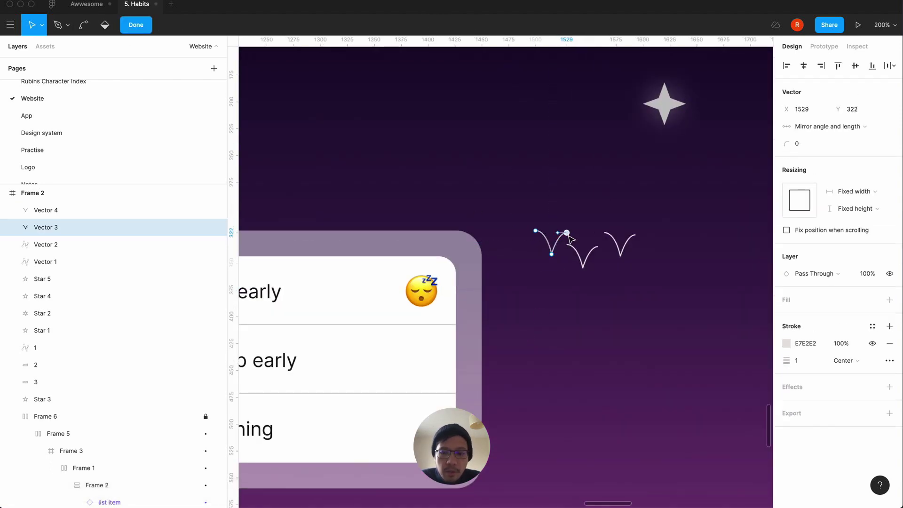
key(Left)
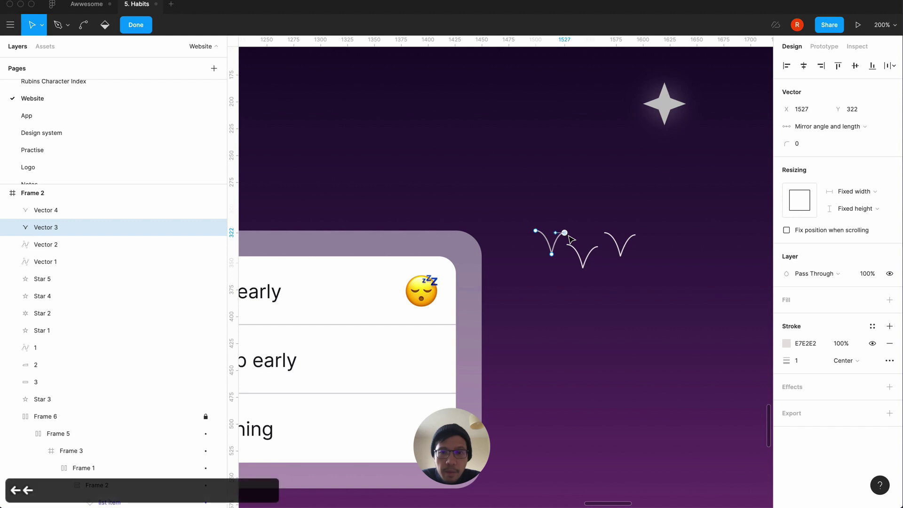
click(552, 253)
key(Left)
key(Up)
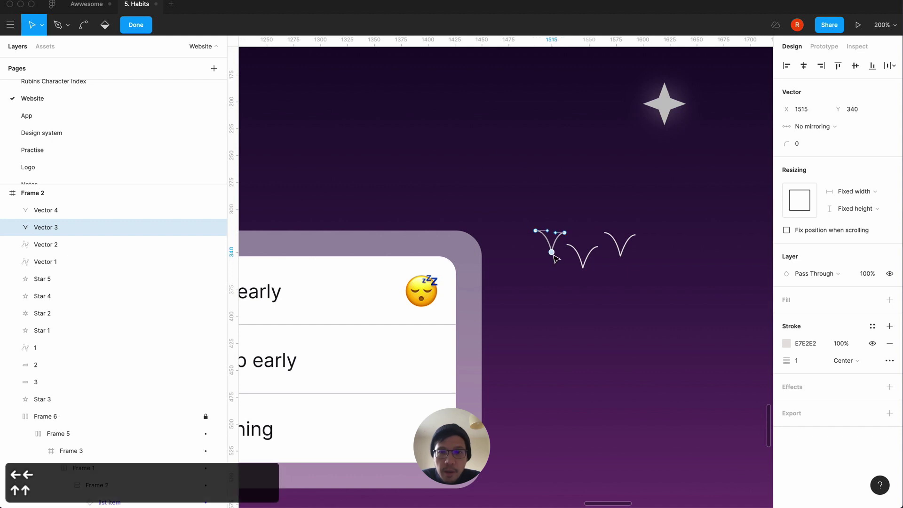
click(140, 25)
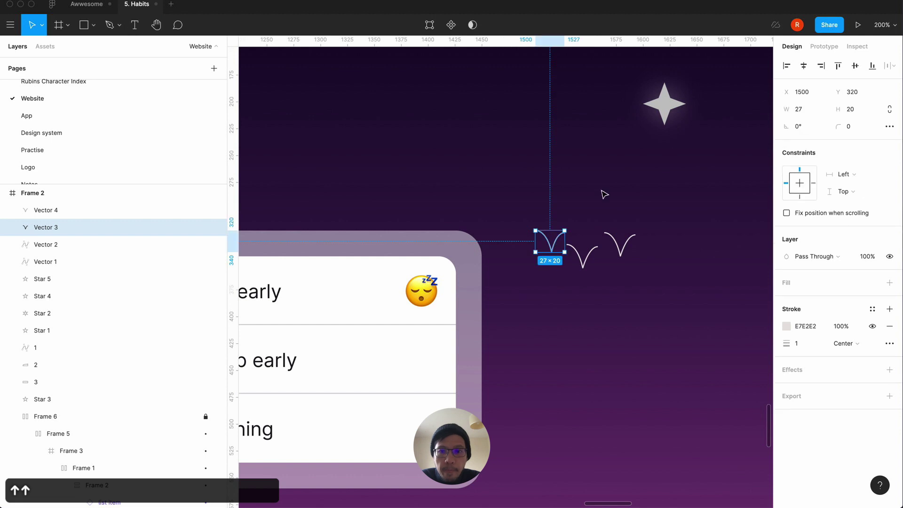
Raise the right bird's bottom point by 5 to make the bird shallower.
click(619, 252)
click(429, 24)
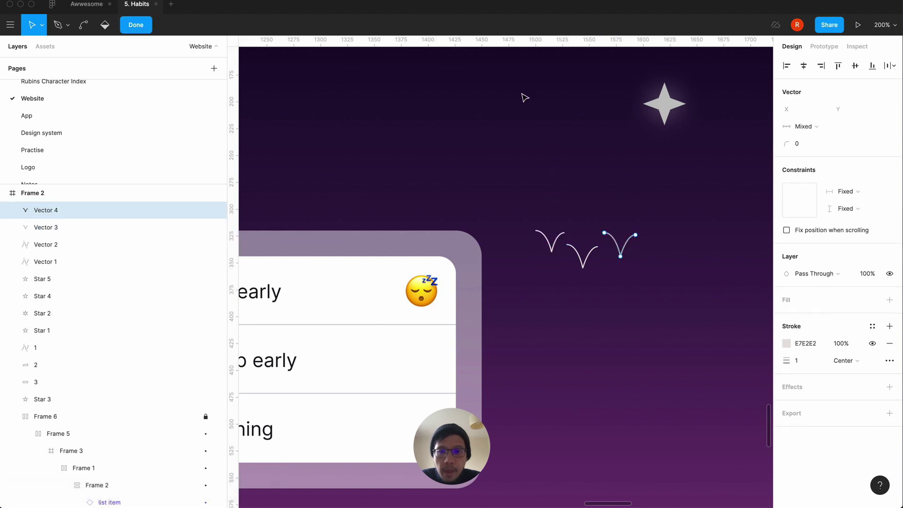
click(620, 256)
key(Up)
key(Up)
key(Up)
key(Up)
key(Up)
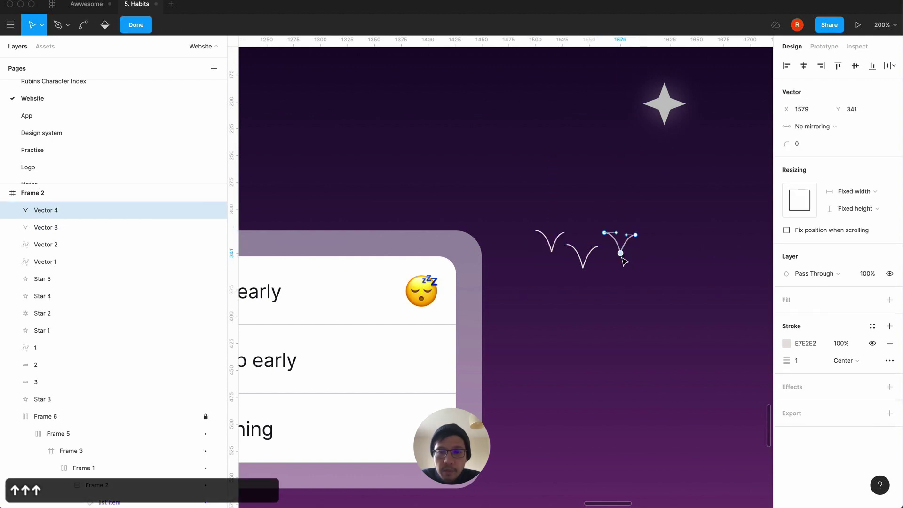
Narrow the right bird by moving its left wing tip to X 1567 and its right wing tip to X 1590.
click(605, 233)
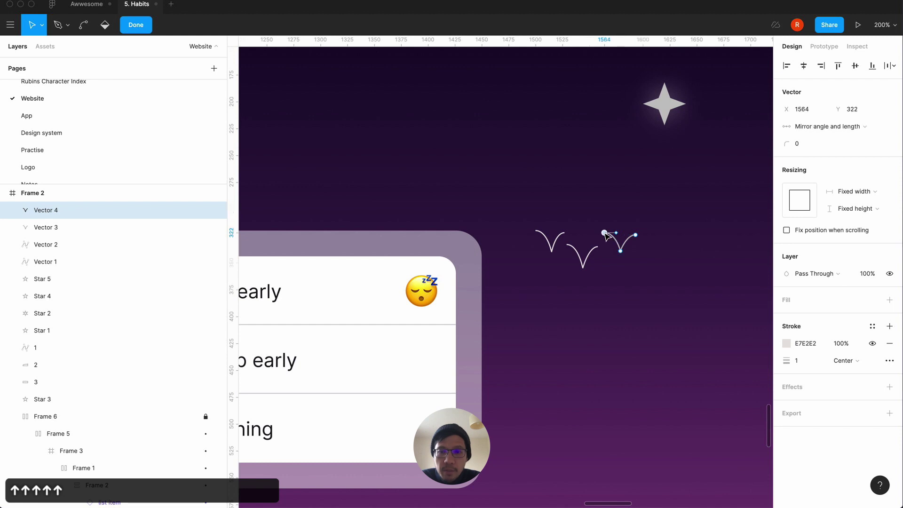
key(Right)
key(Right)
key(Right)
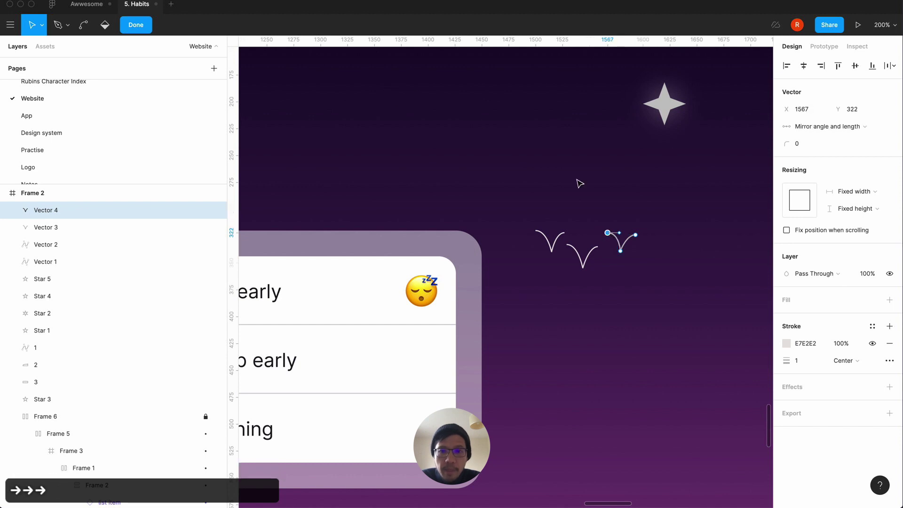
click(635, 234)
key(Up)
key(Down)
key(Left)
key(Left)
key(Left)
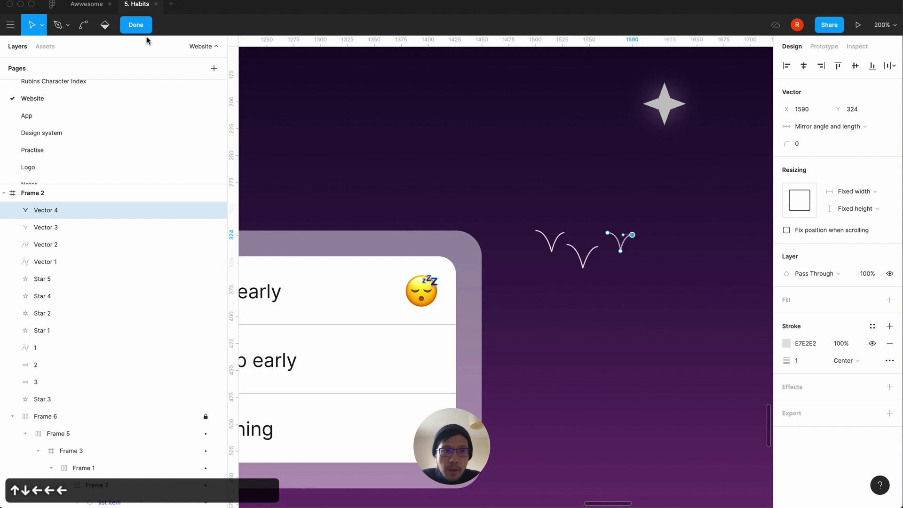
click(471, 170)
click(564, 196)
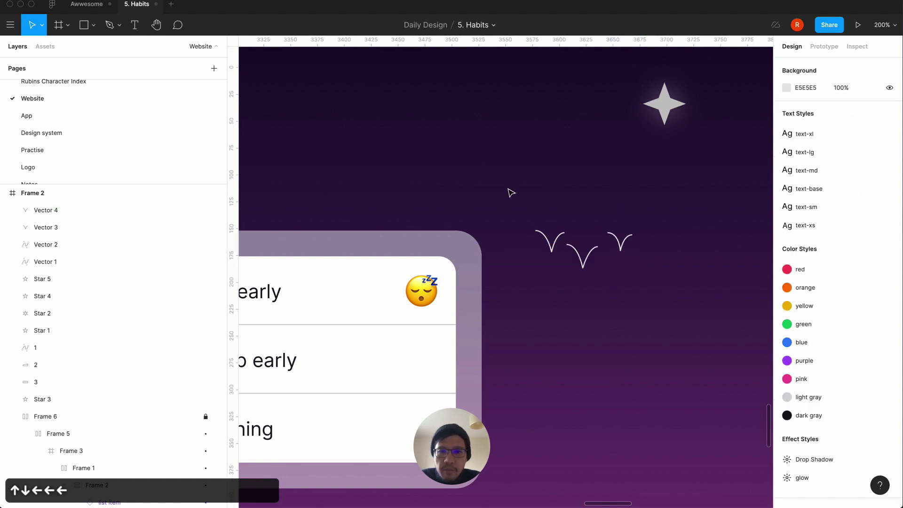
Move the middle bird to X 1534, Y 339, lower and more centered between the other two.
click(582, 265)
key(Right)
key(Right)
key(Right)
key(Right)
key(Right)
key(shift+Down)
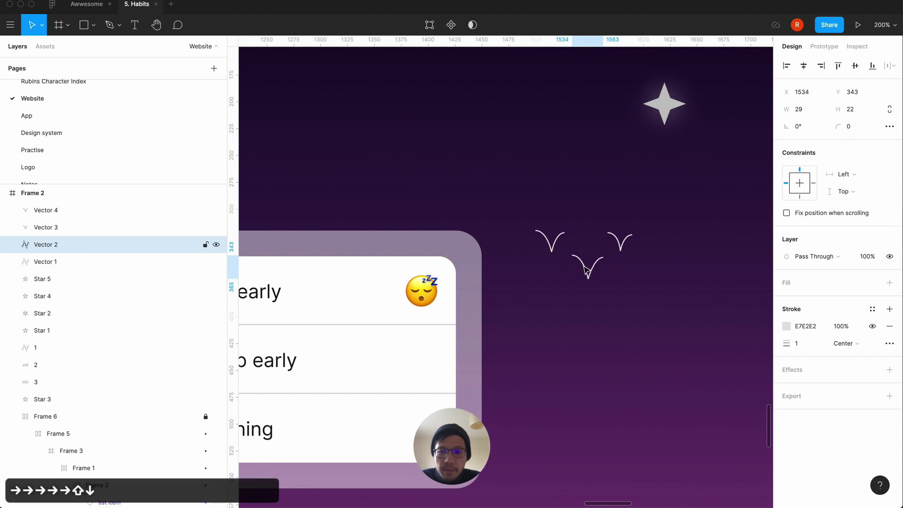
key(Up)
key(Up)
key(Up)
key(Up)
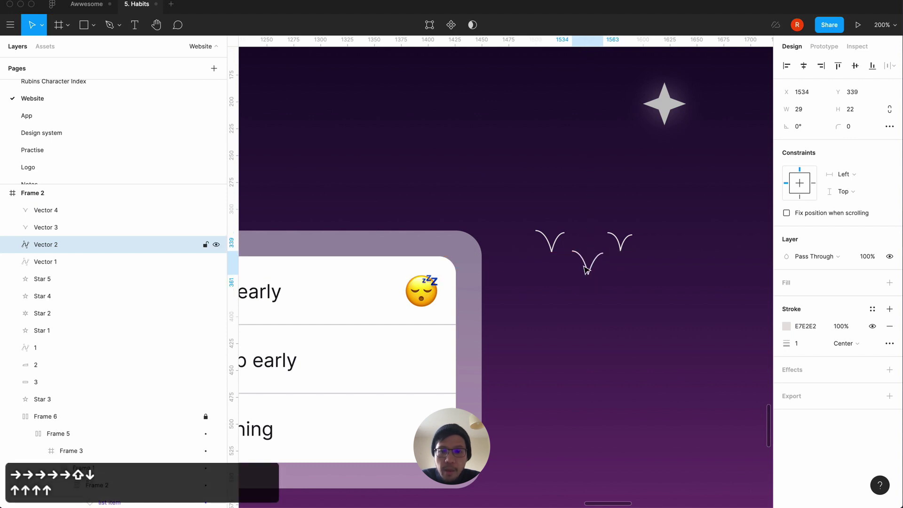
Set the left bird's stroke opacity to 50%.
click(561, 244)
click(622, 247)
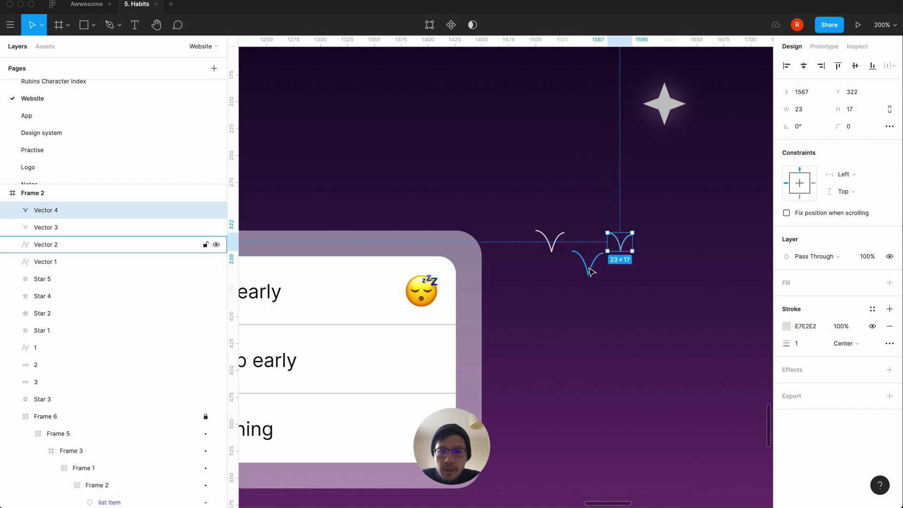
click(561, 244)
click(841, 326)
text(50)
key(Return)
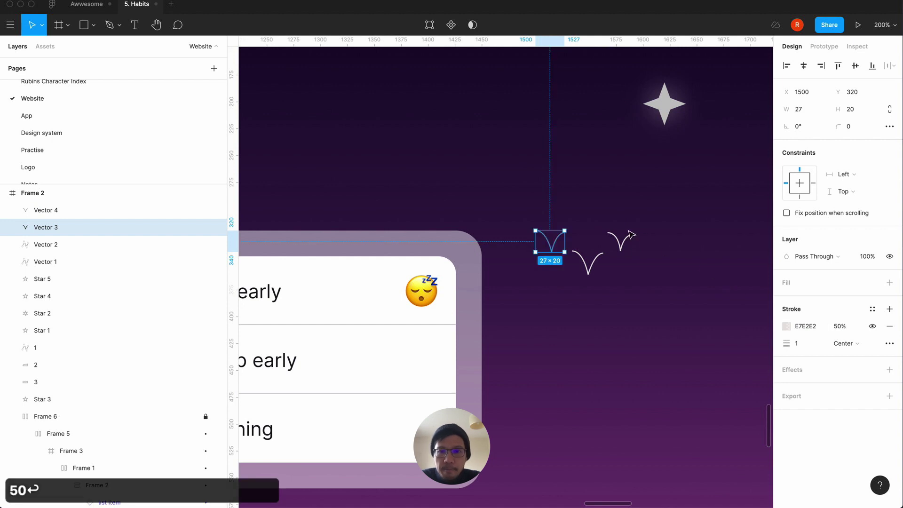
Set the right bird's stroke opacity to 70%.
click(625, 247)
click(620, 246)
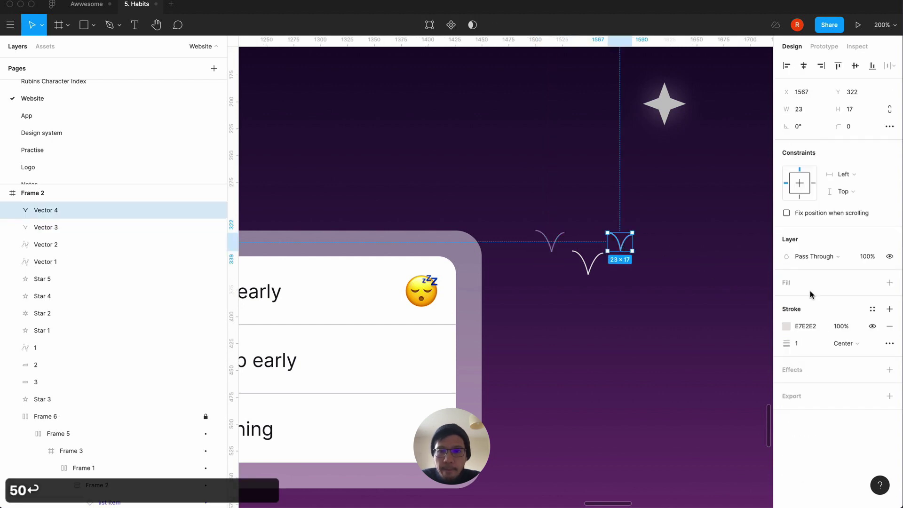
click(842, 327)
text(70)
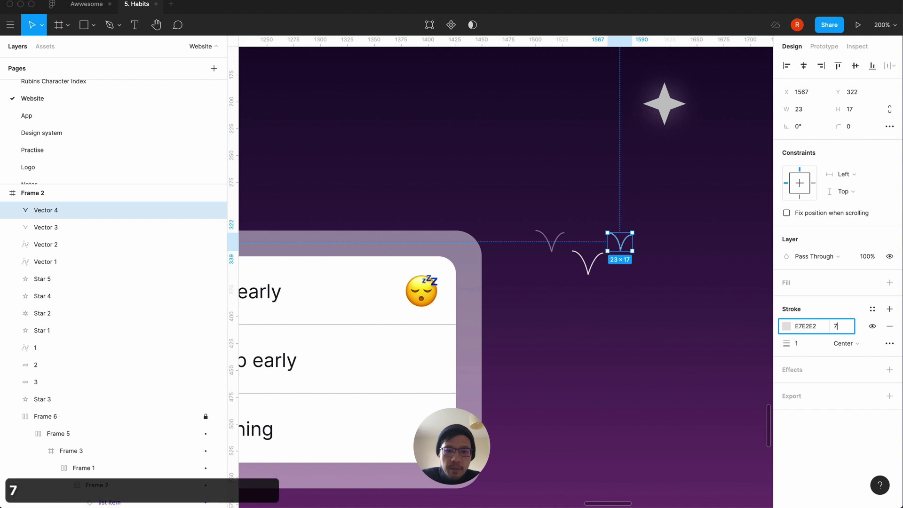
key(Return)
click(623, 366)
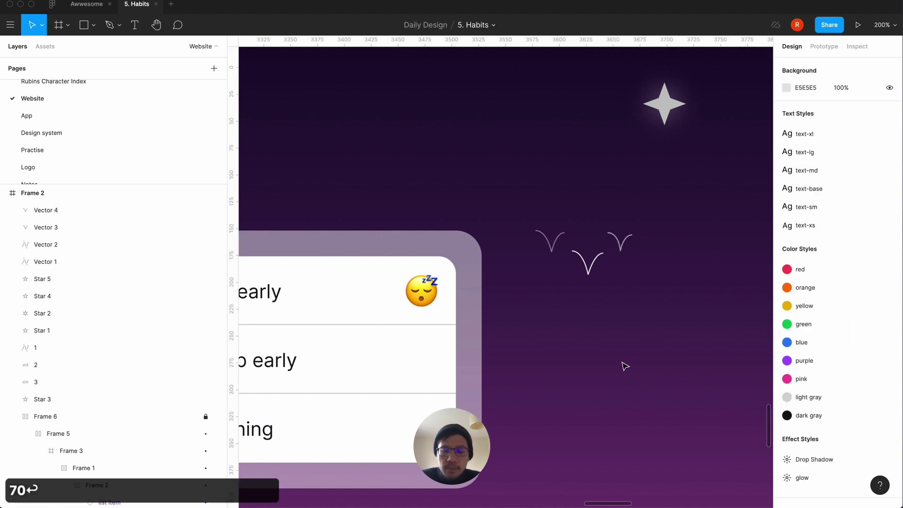
Place a circle in Frame 2 just above the middle mountain peak and size it to 96 by 96.
key(minus)
key(minus)
scroll(623, 366, left, 5)
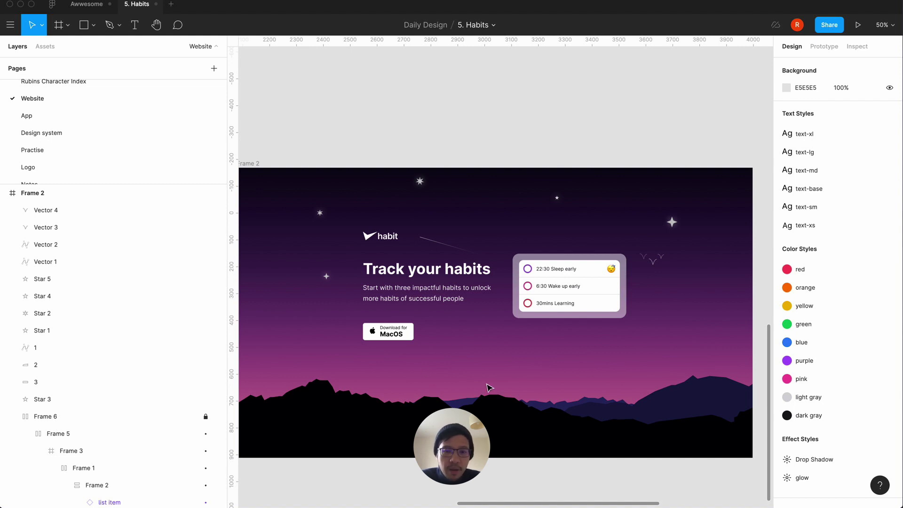
scroll(489, 387, down, 1)
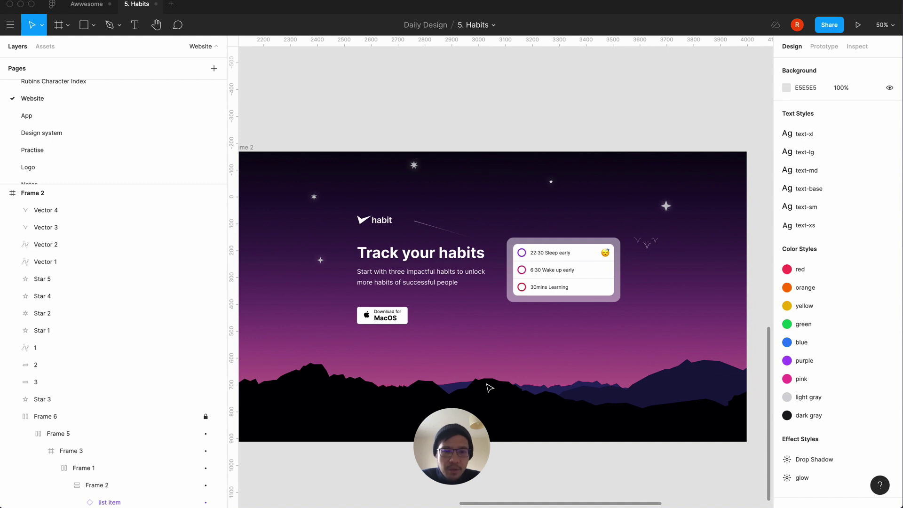
click(94, 26)
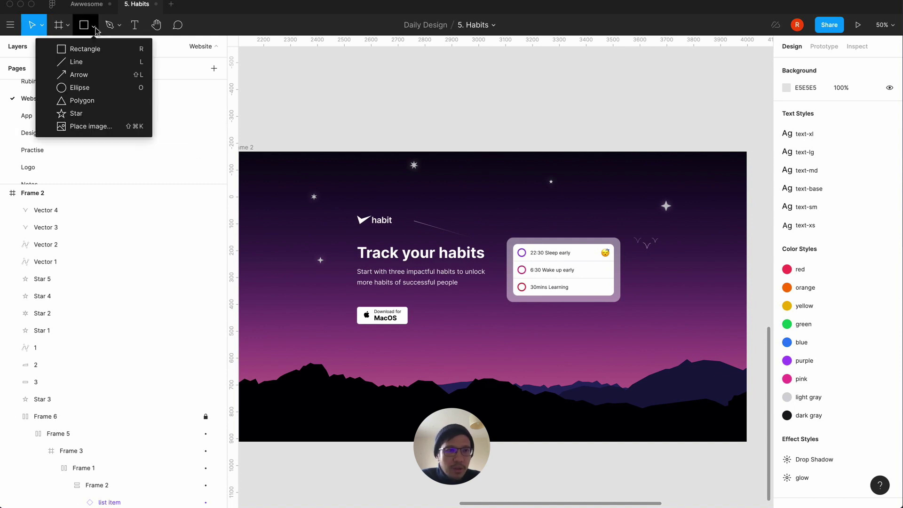
click(79, 87)
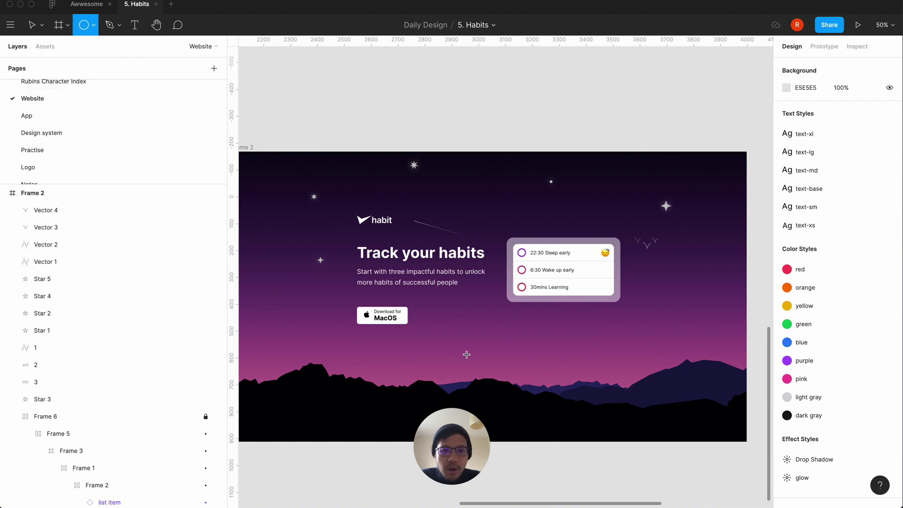
click(488, 358)
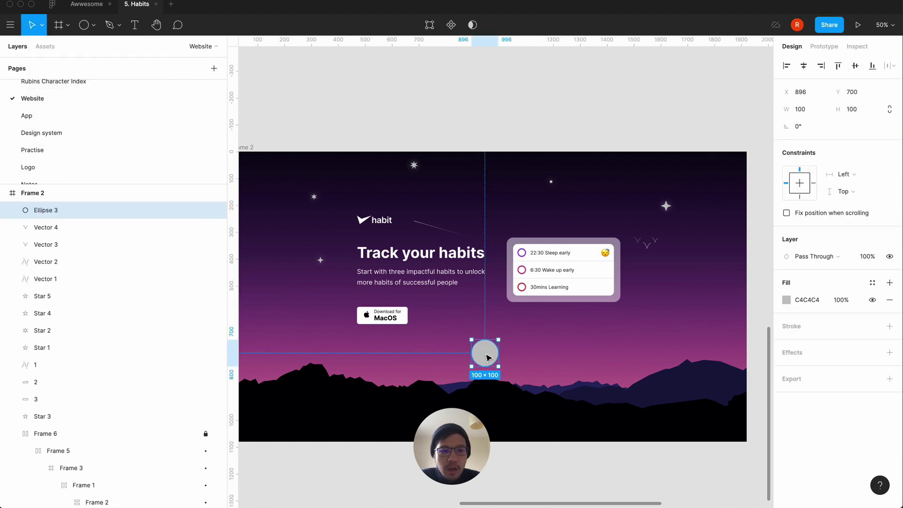
click(862, 115)
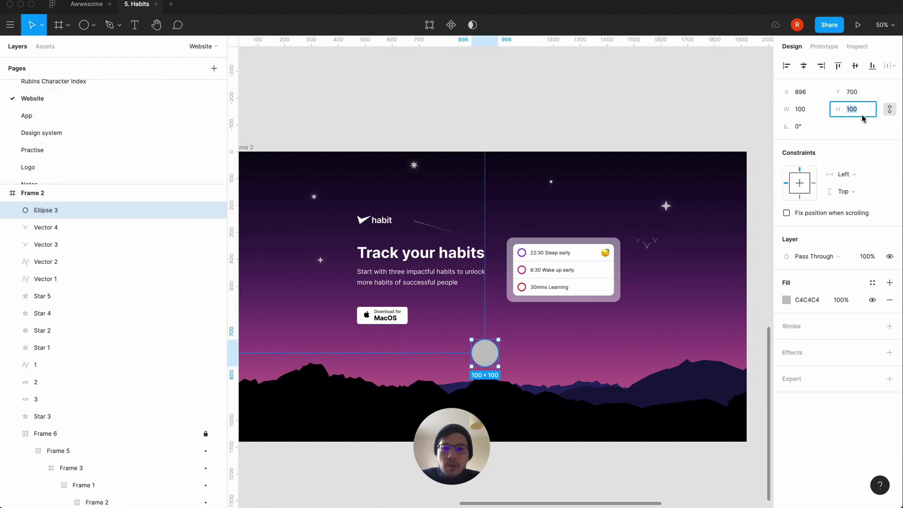
text(96)
key(Return)
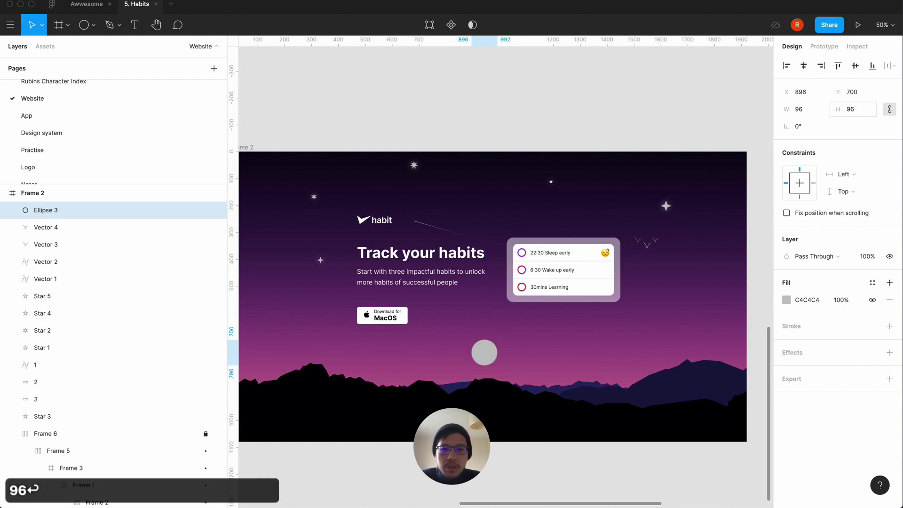
Double the circle's size to 192 by 192 and recenter it above the middle peak at X 851, Y 676.
click(863, 115)
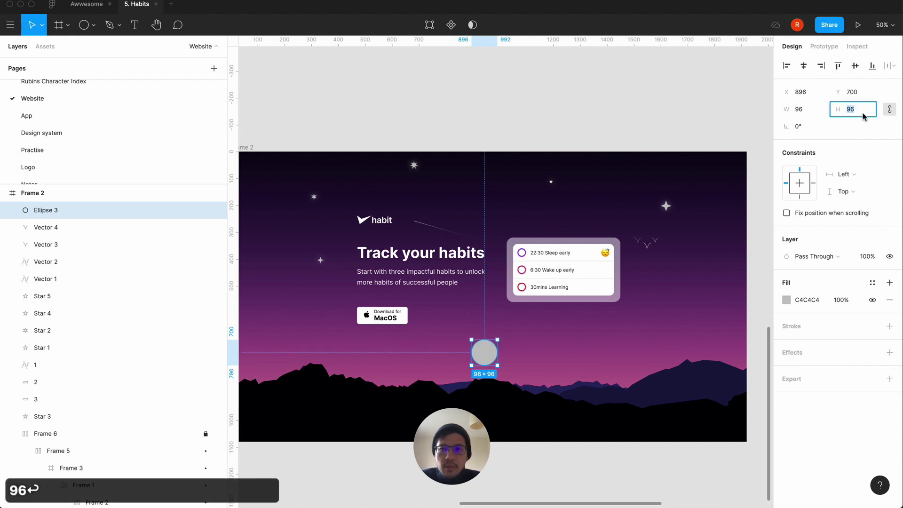
text(96*)
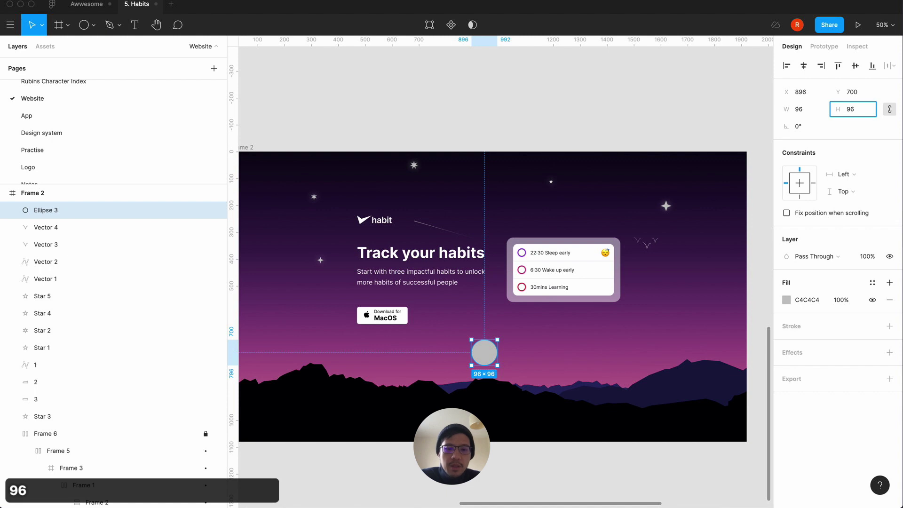
text(2)
key(Return)
drag(507, 367, 494, 361)
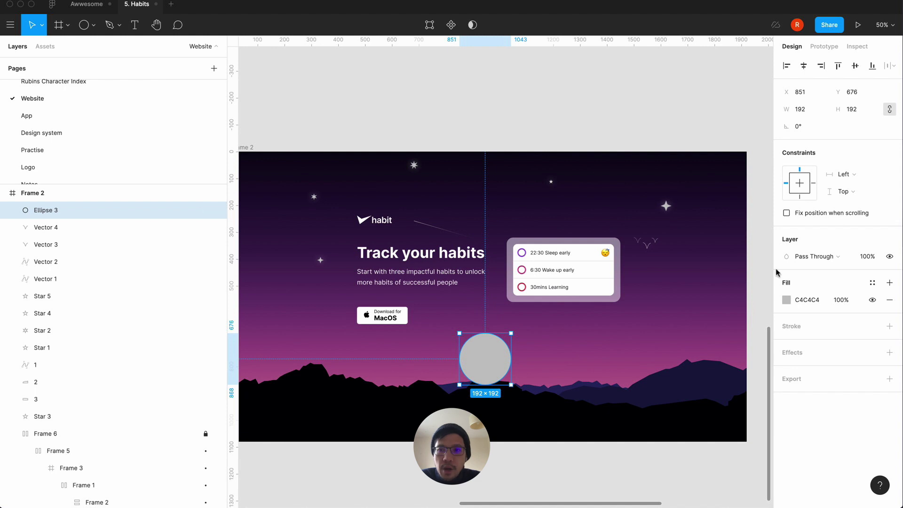
Change the circle's fill to a linear gradient and lighten its first color stop to HSB 0, 0, 93.
click(787, 300)
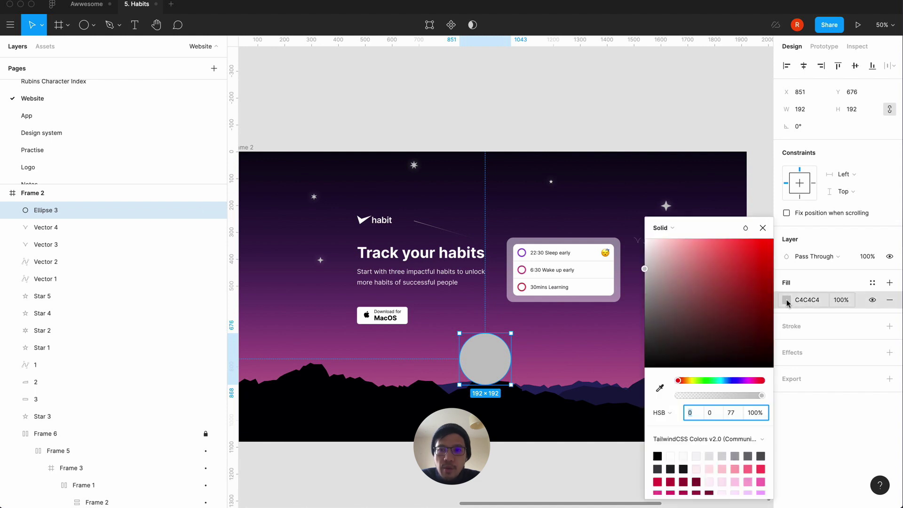
click(662, 227)
click(670, 241)
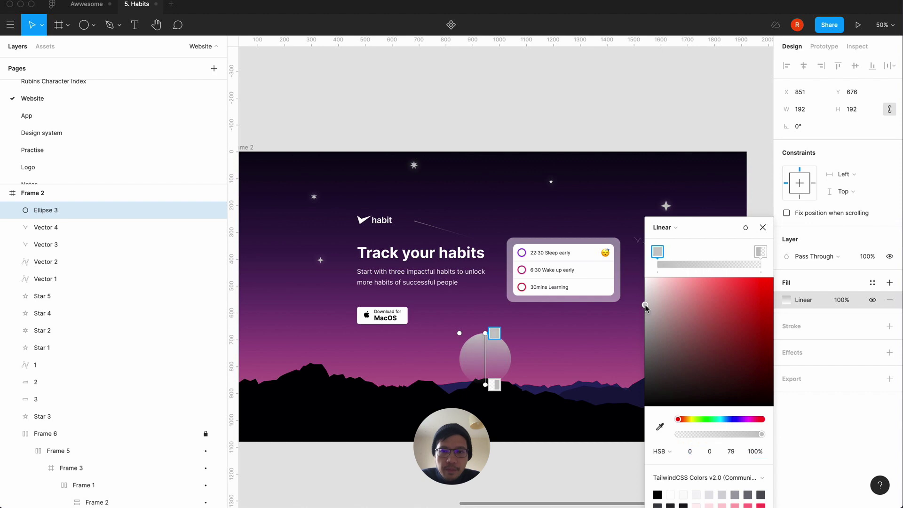
drag(645, 306, 645, 289)
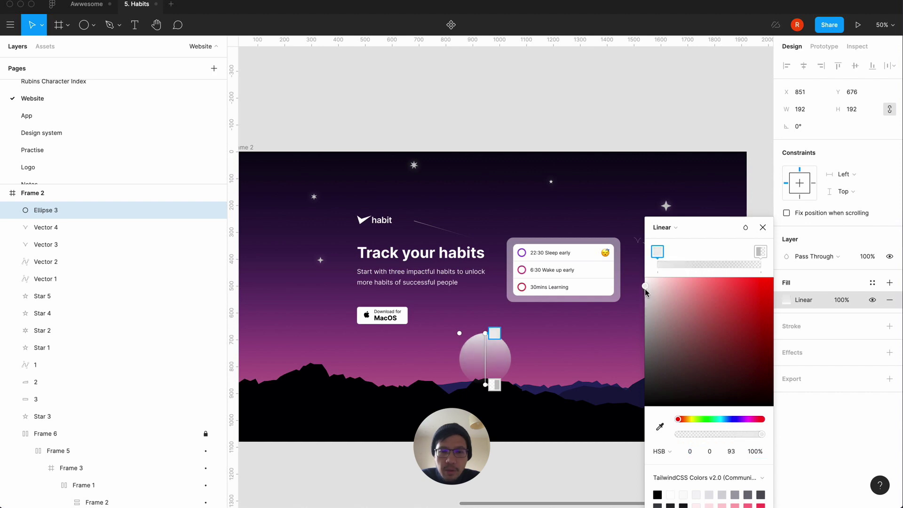
click(763, 228)
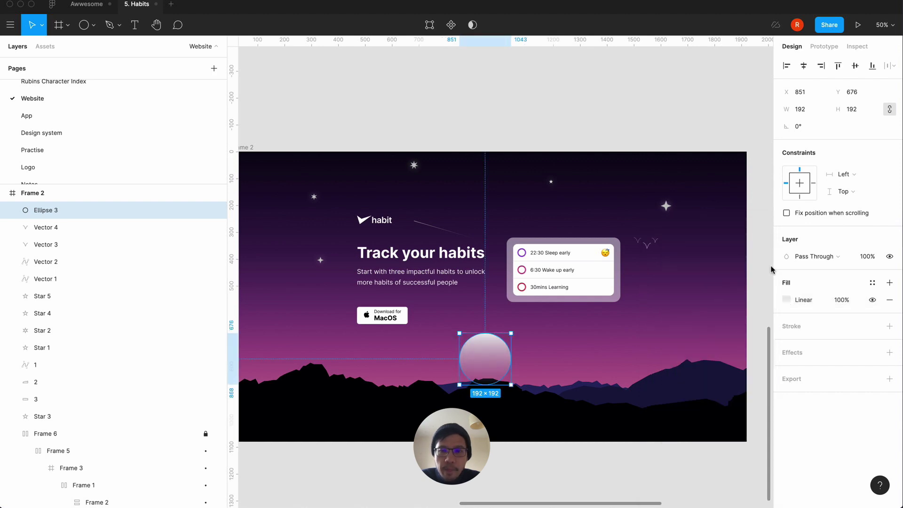
Set the circle's gradient fill opacity to 50%.
click(841, 304)
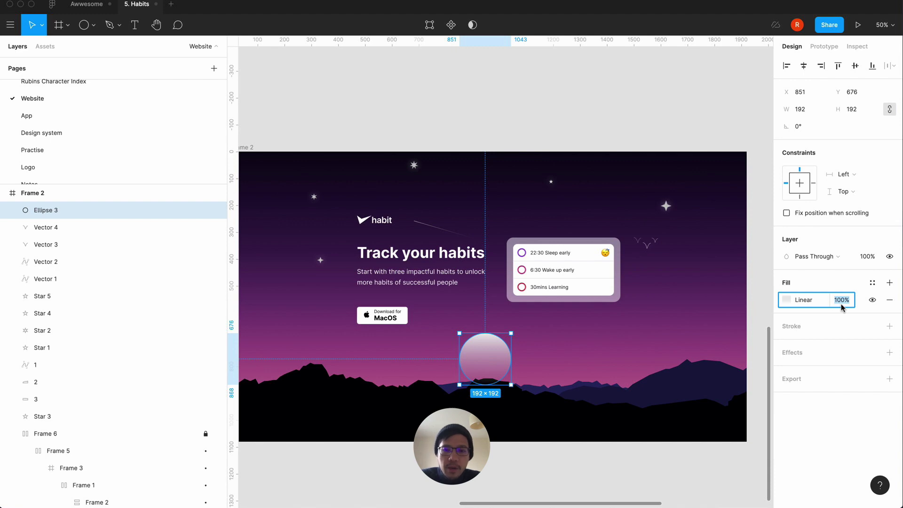
text(50)
key(Return)
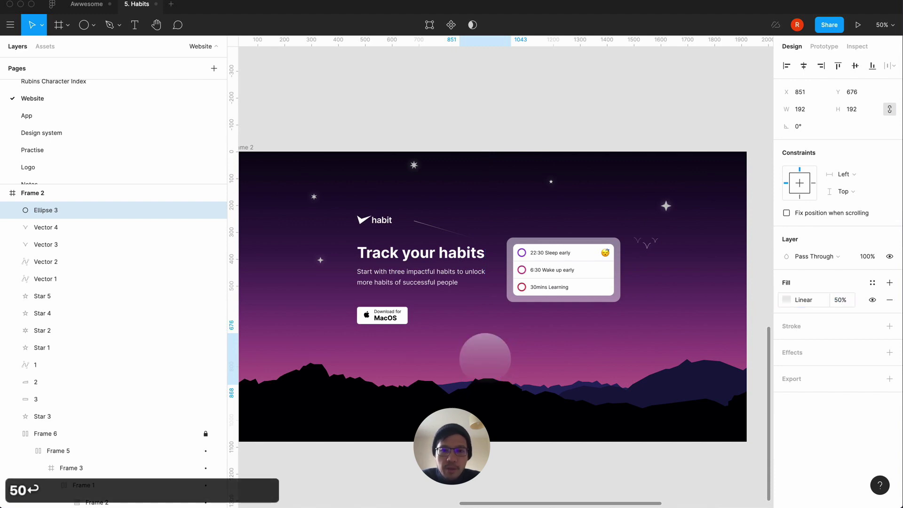
click(545, 89)
Duplicate the circle, double the copy to 384 by 384 and center it around the original at X 754, Y 586.
click(490, 361)
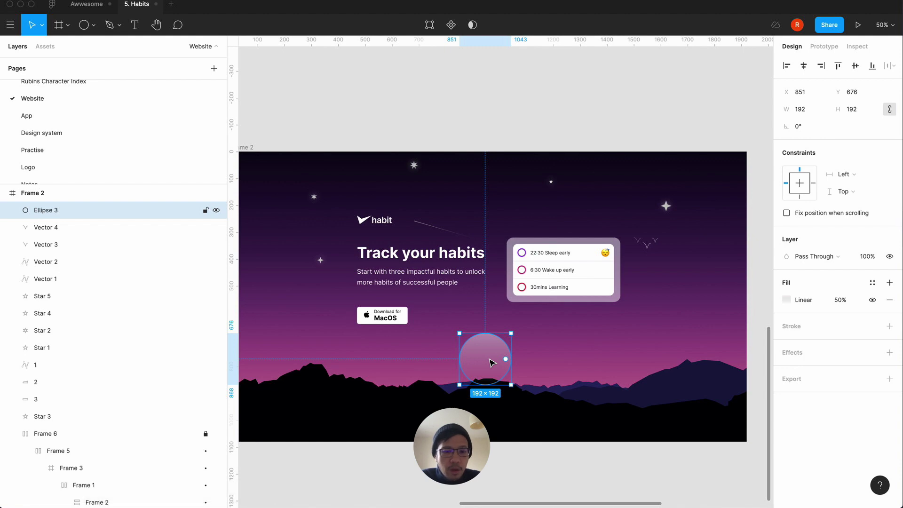
key(super+c)
key(super+v)
click(862, 109)
key(Right)
text(*)
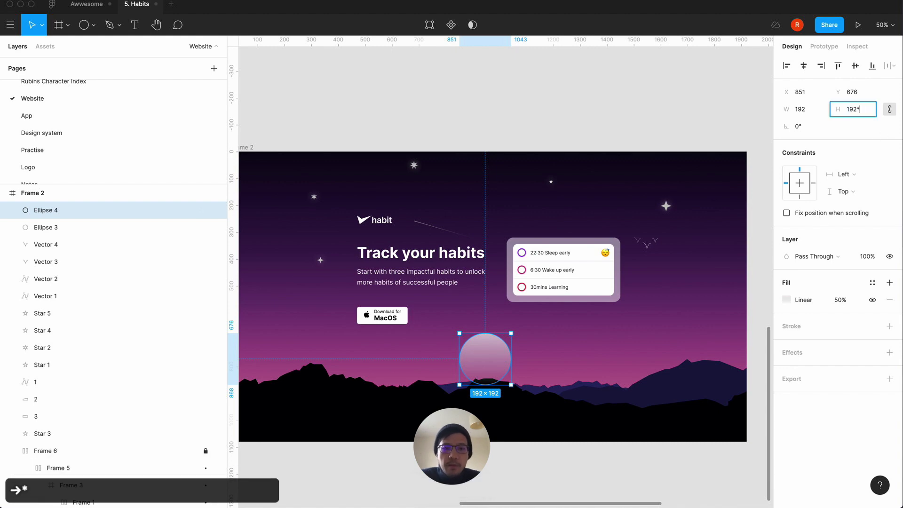
text(2)
key(Return)
drag(529, 370, 502, 346)
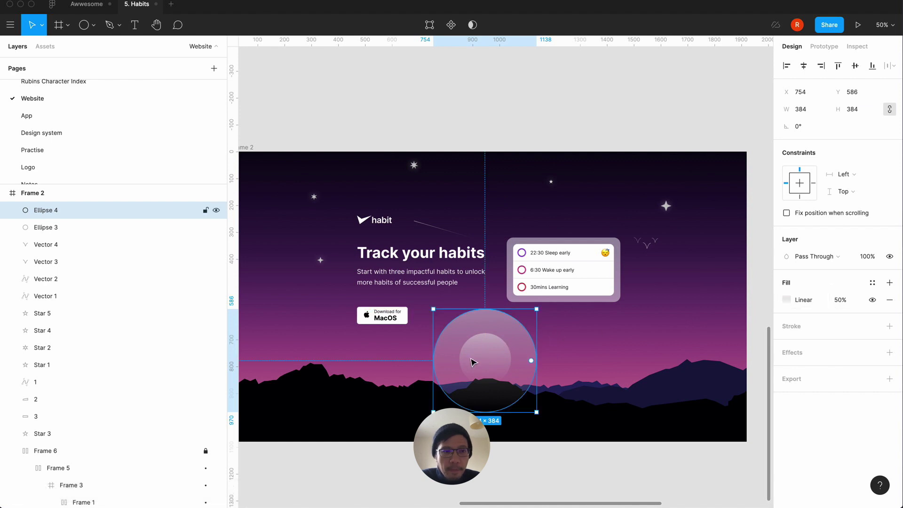
Rename the small circle's layer to 1 and the larger circle's layer to 2.
double_click(46, 229)
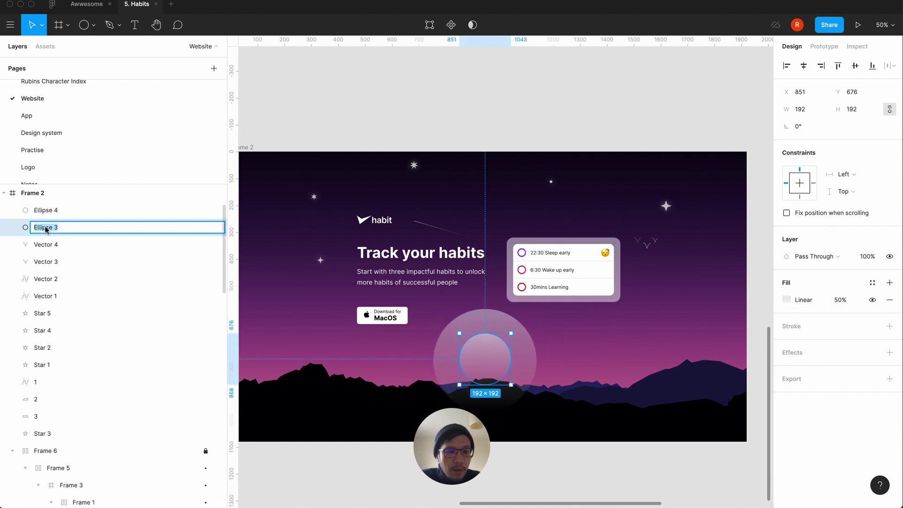
text(1)
double_click(46, 210)
text(2)
key(Return)
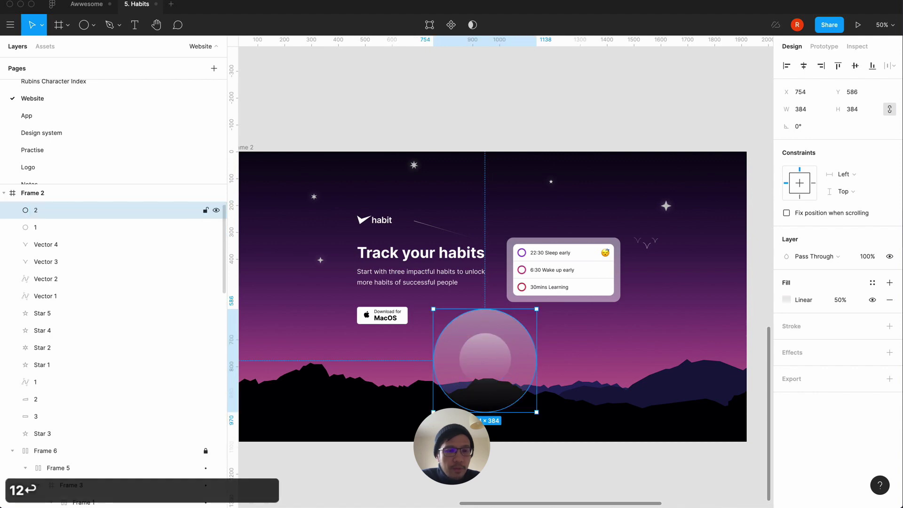
Duplicate circle 2, double the copy to 768 by 768 and center it around the others at X 562, Y 360.
key(super+c)
key(super+v)
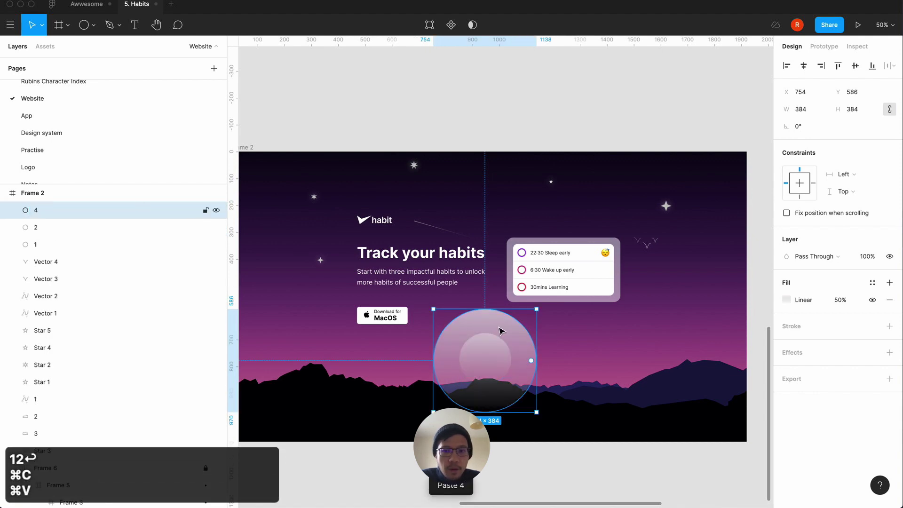
click(852, 109)
key(Right)
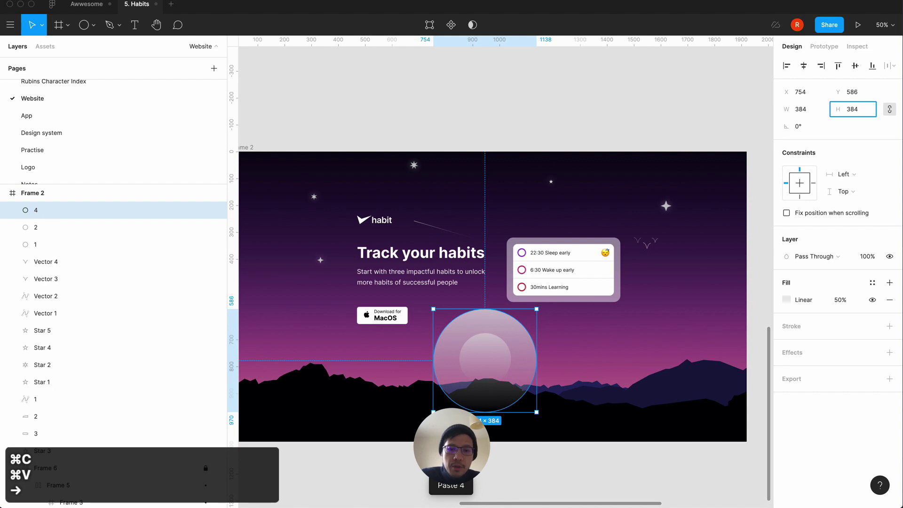
text(*2)
key(Return)
drag(554, 334, 504, 280)
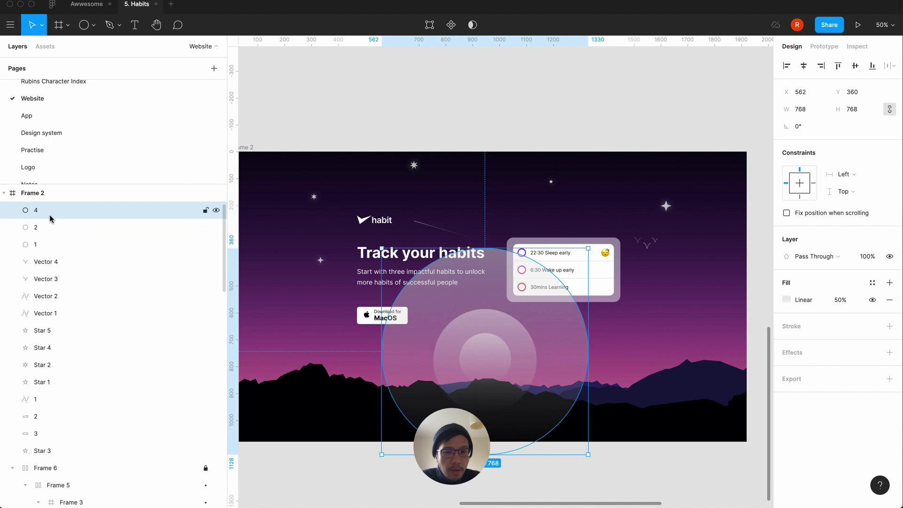
Duplicate the 768 circle, double the copy to 1536 by 1536 and move it around the smaller circles.
key(super+c)
key(super+v)
click(863, 109)
key(Right)
text(*2)
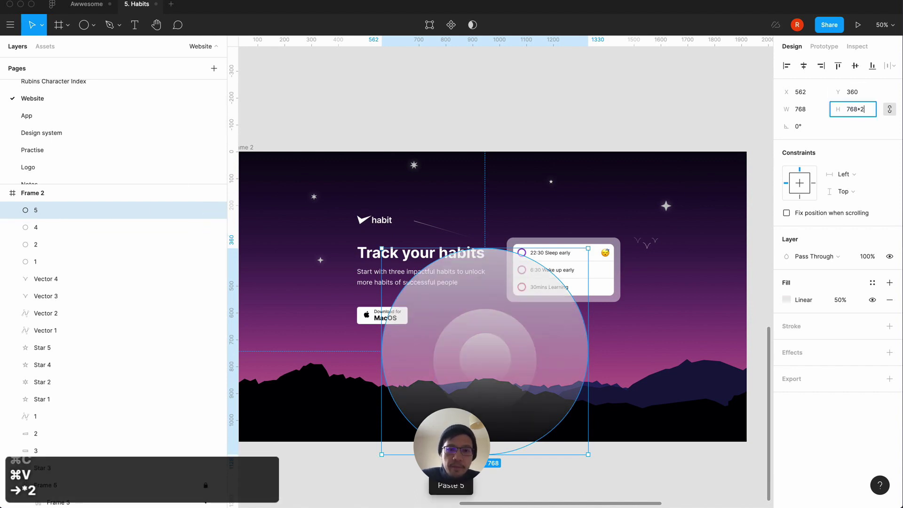
key(Return)
drag(644, 325, 540, 229)
Align the horizontal centers of all four circles.
click(81, 264)
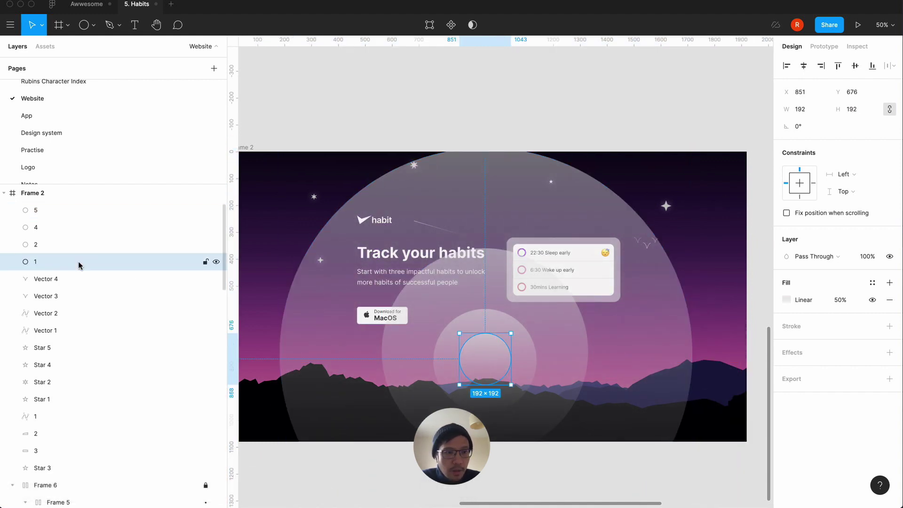
shift+click(46, 211)
click(802, 66)
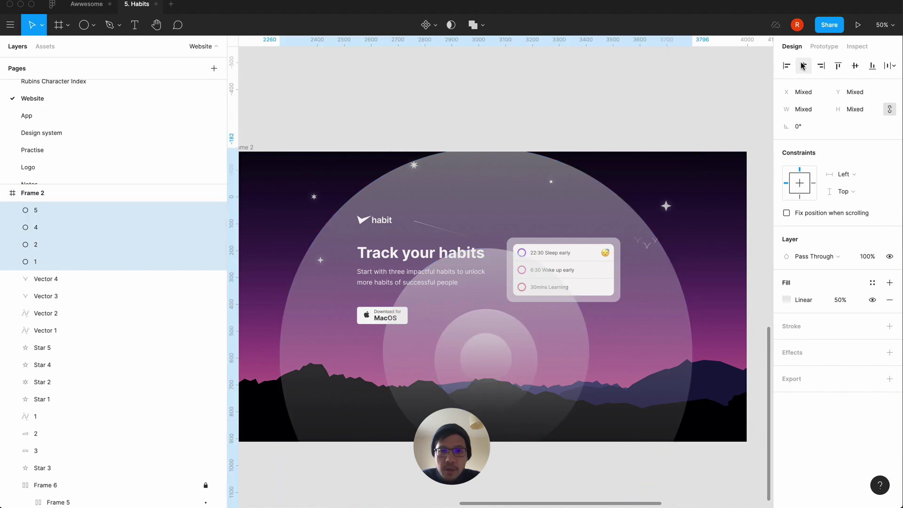
click(600, 87)
Set the fill opacity of circle 2, the 384 by 384 one, to 40%.
click(500, 343)
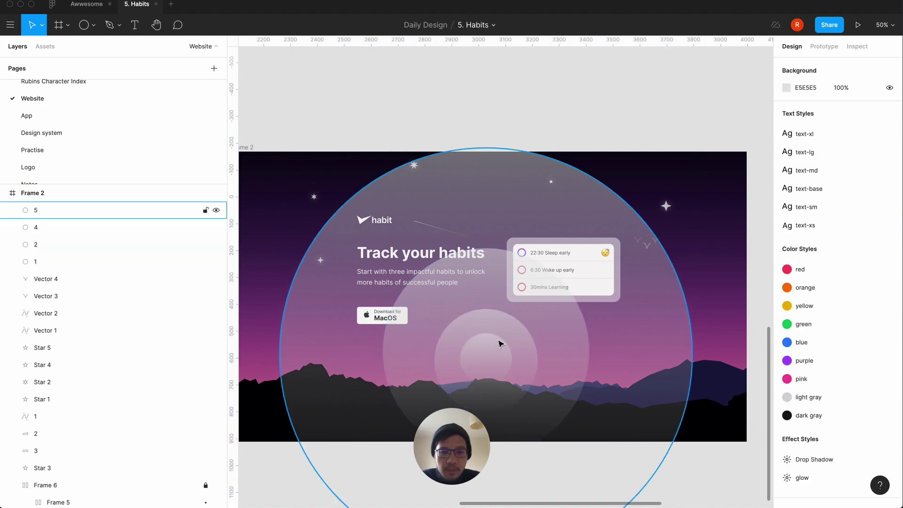
scroll(500, 343, down, 1)
click(653, 323)
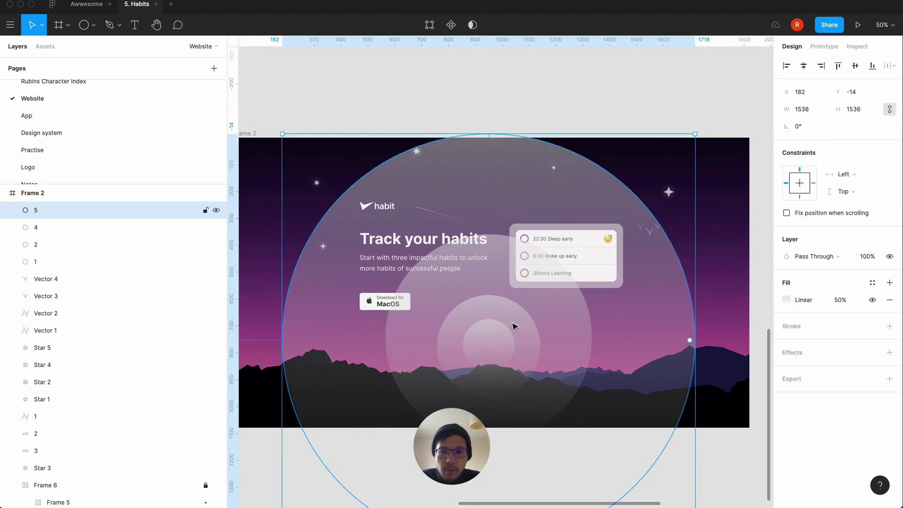
click(94, 262)
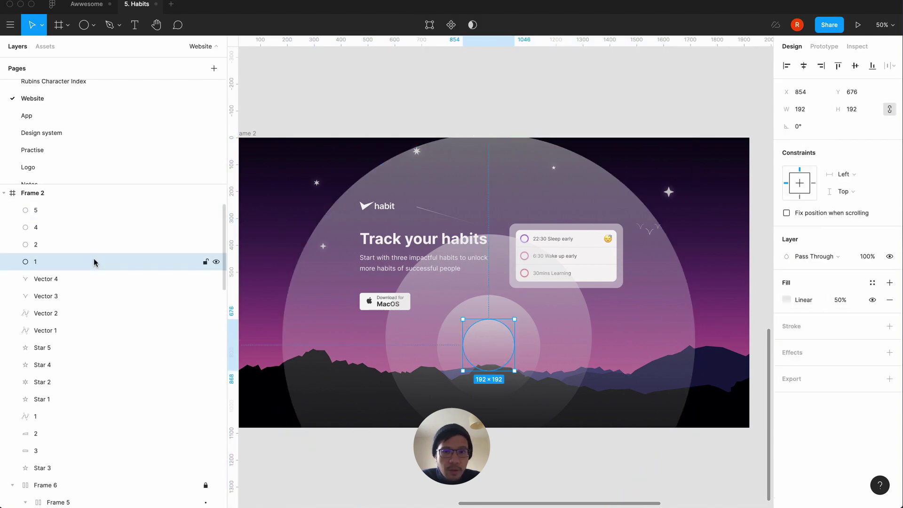
click(66, 245)
click(840, 300)
text(40)
key(Return)
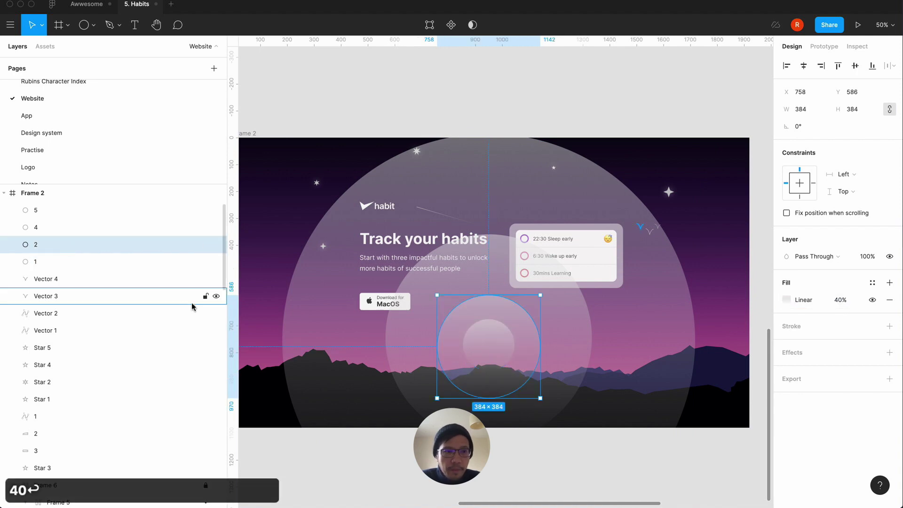
Lower the fill opacity of circle 4 to 30% and of the largest circle, 5, to 20%.
click(64, 229)
click(844, 305)
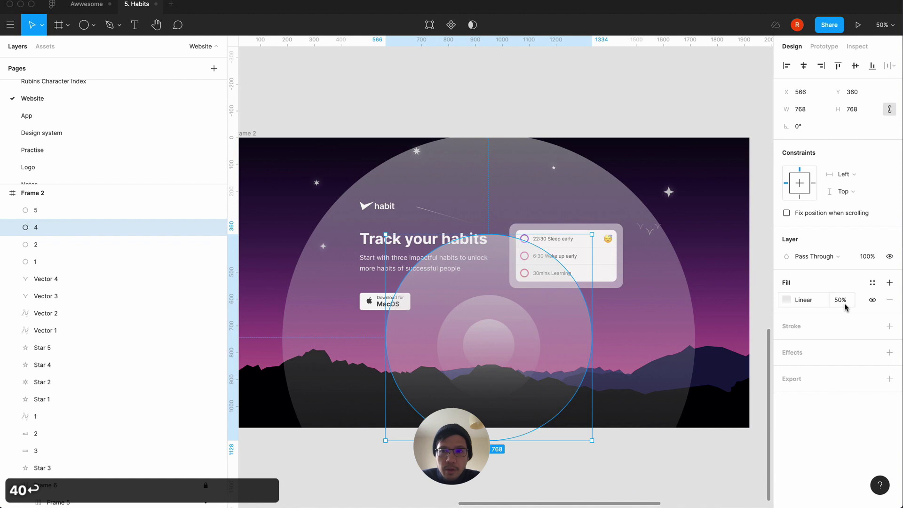
text(30)
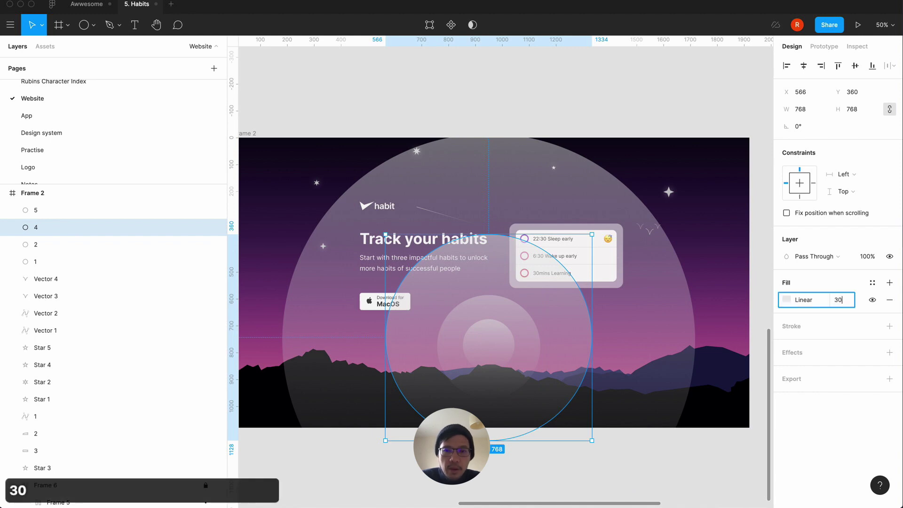
key(Return)
click(64, 207)
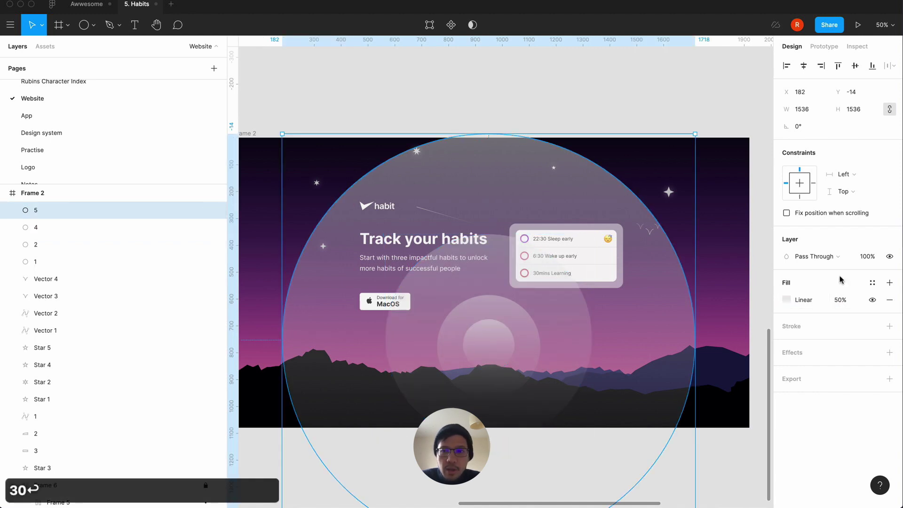
click(842, 300)
text(20)
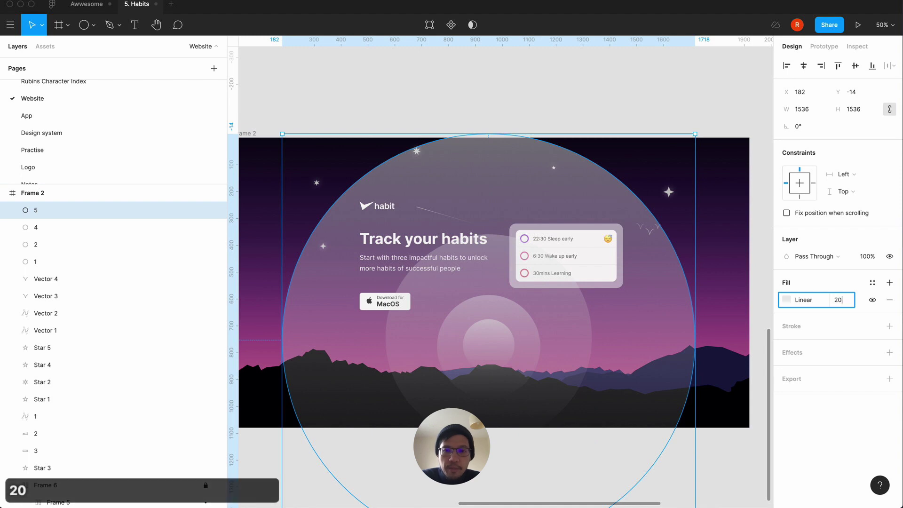
key(Return)
click(544, 114)
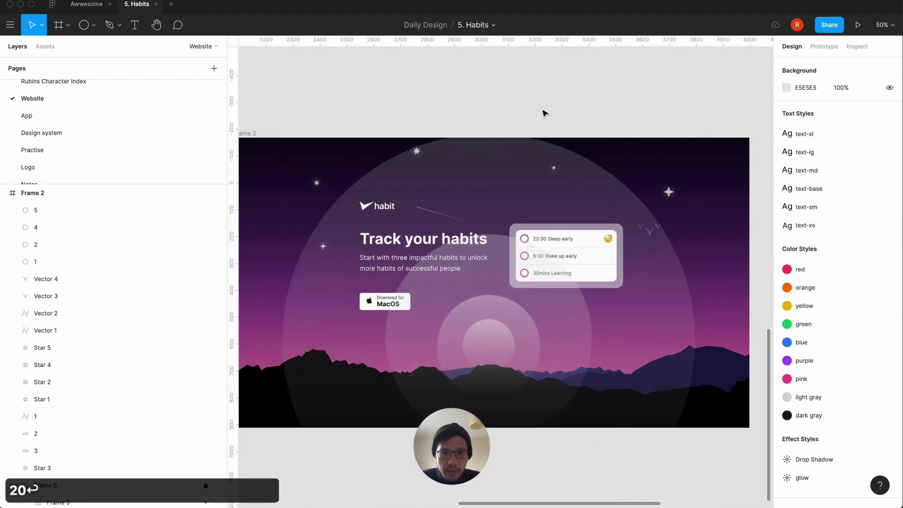
Group the four concentric circles 1, 2, 4 and 5 inside Frame 2.
click(55, 215)
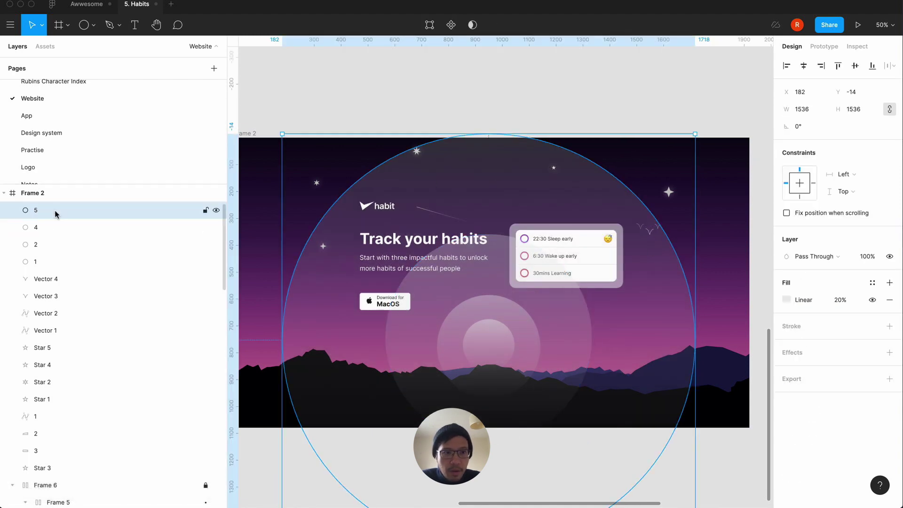
shift+click(46, 262)
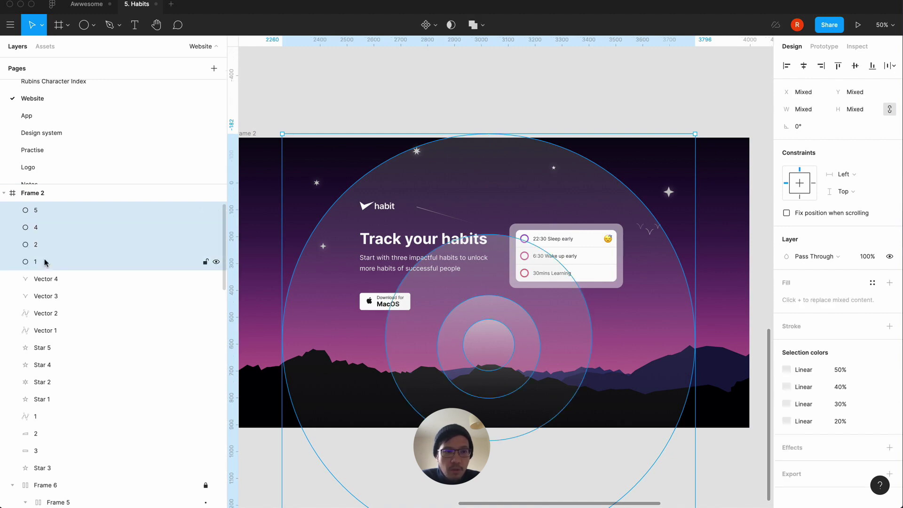
scroll(45, 262, up, 2)
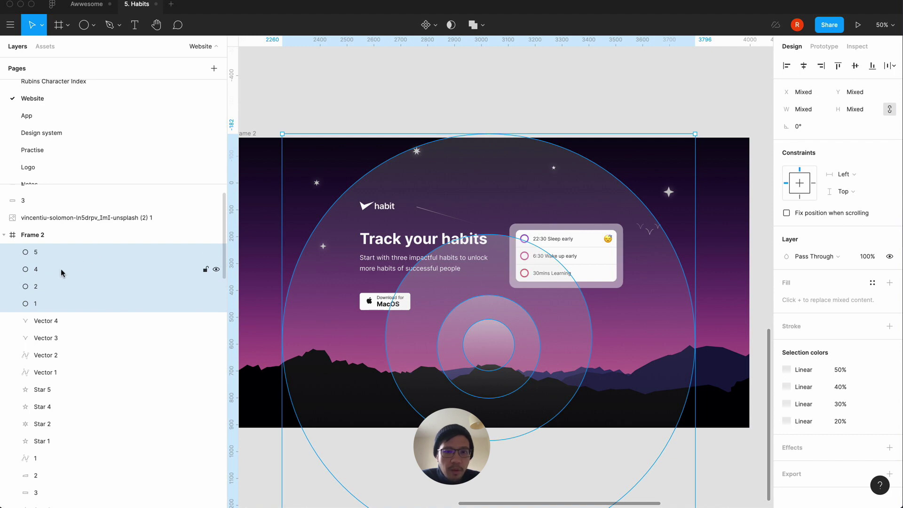
key(super+g)
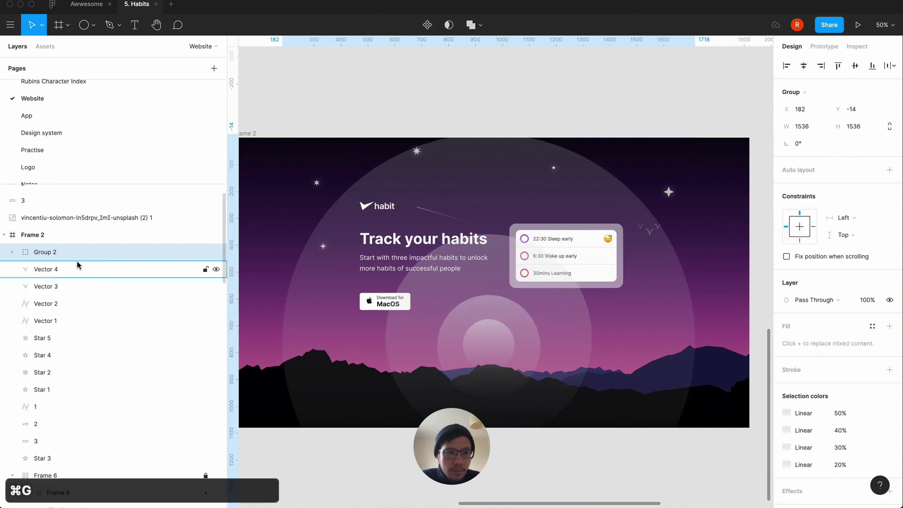
double_click(45, 251)
key(Escape)
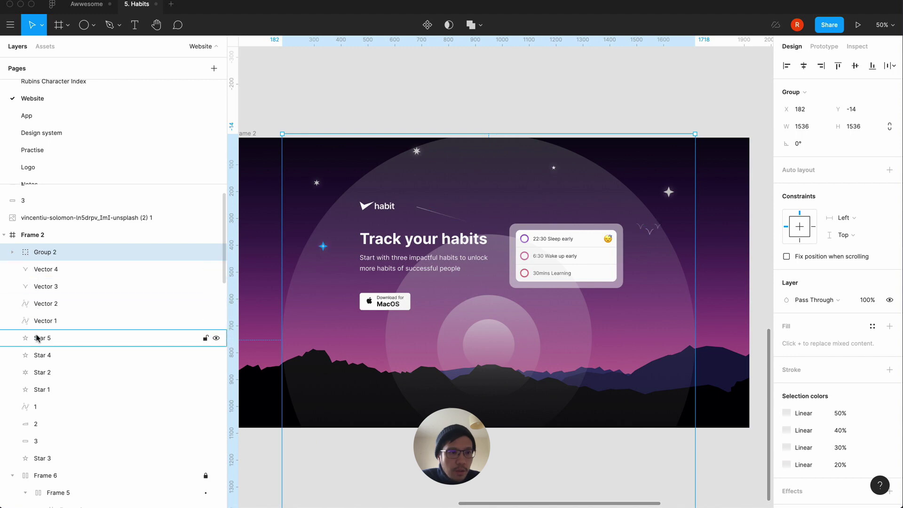
Group the three mountain layers 1, 2 and 3 in Frame 2.
click(36, 423)
scroll(39, 425, down, 1)
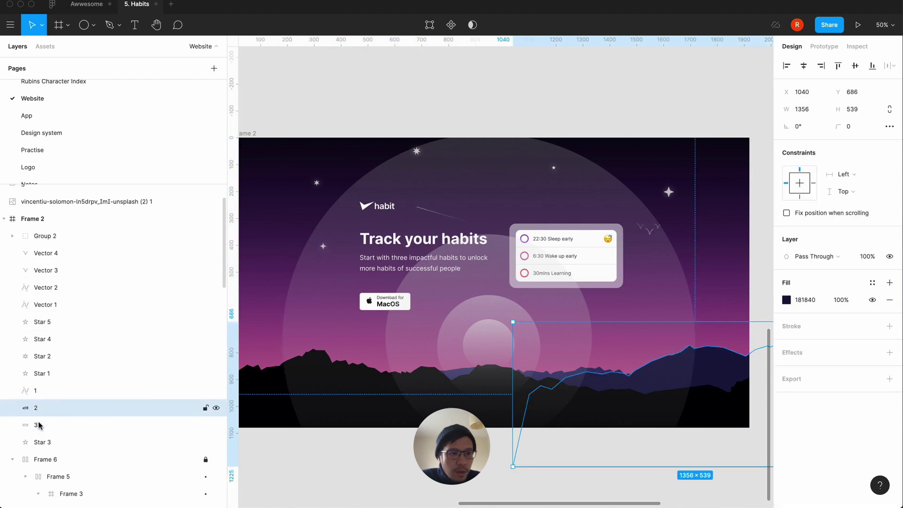
shift+click(39, 390)
shift+click(39, 425)
key(super+g)
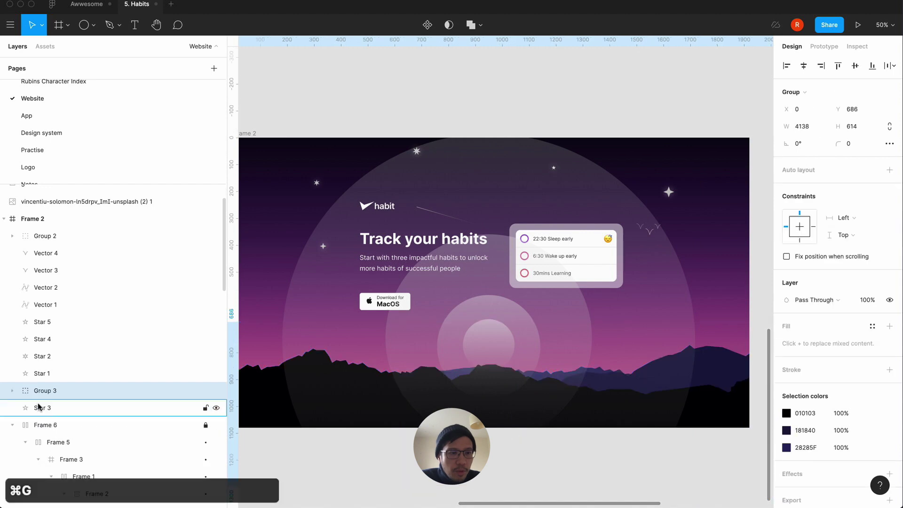
Rename the group of mountain layers as mountains.
double_click(42, 390)
text(mlunt)
key(BackSpace)
key(BackSpace)
key(BackSpace)
key(BackSpace)
text(ountains)
key(Return)
Place the circle group behind the mountains group and shift it down 90 px to Y 76.
drag(66, 235, 59, 397)
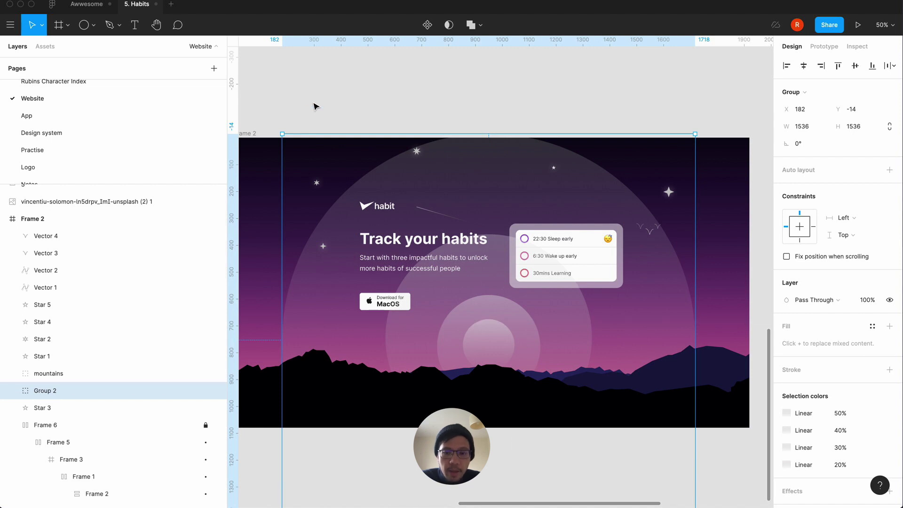
key(shift+Down)
key(shift+Down)
key(shift+Down)
key(shift+Down)
key(shift+Down)
key(shift+Down)
key(shift+Down)
key(shift+Down)
key(shift+Down)
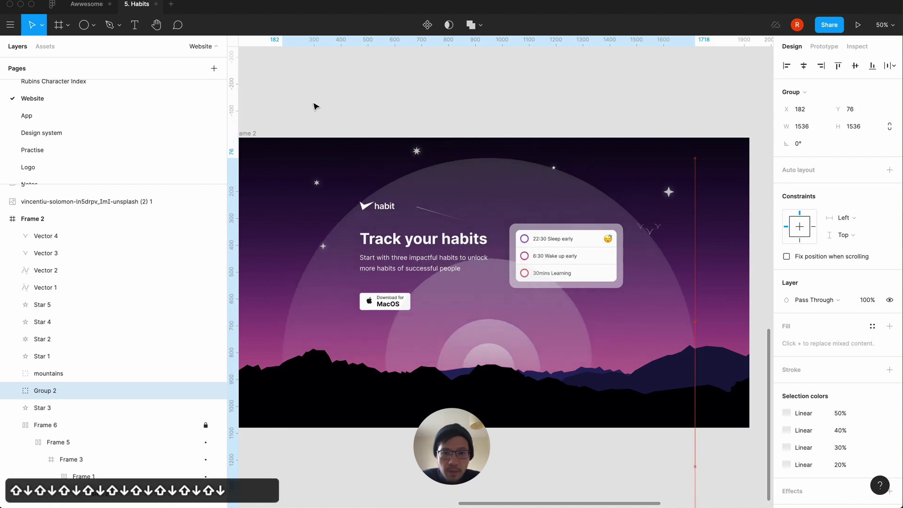
click(402, 78)
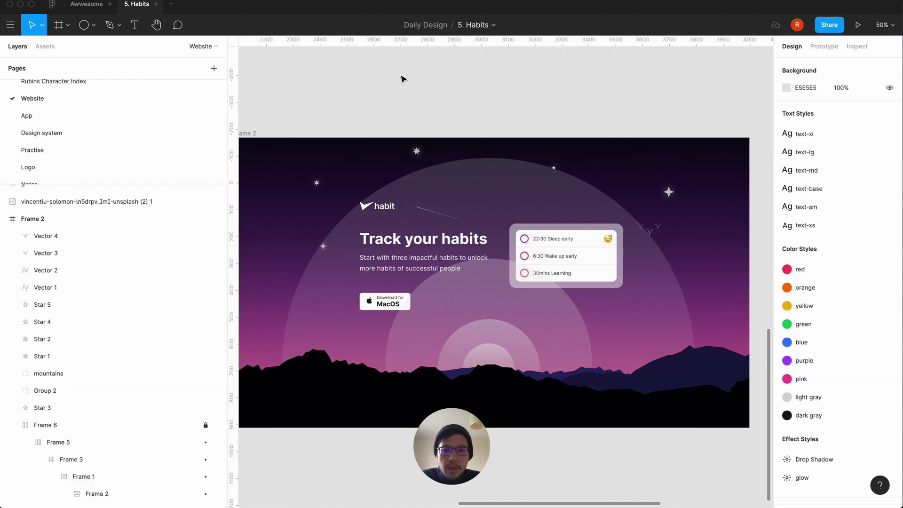
Examine the landscape in Frame 2 at 25% and 50% zoom to judge how it works with the landing page content.
key(minus)
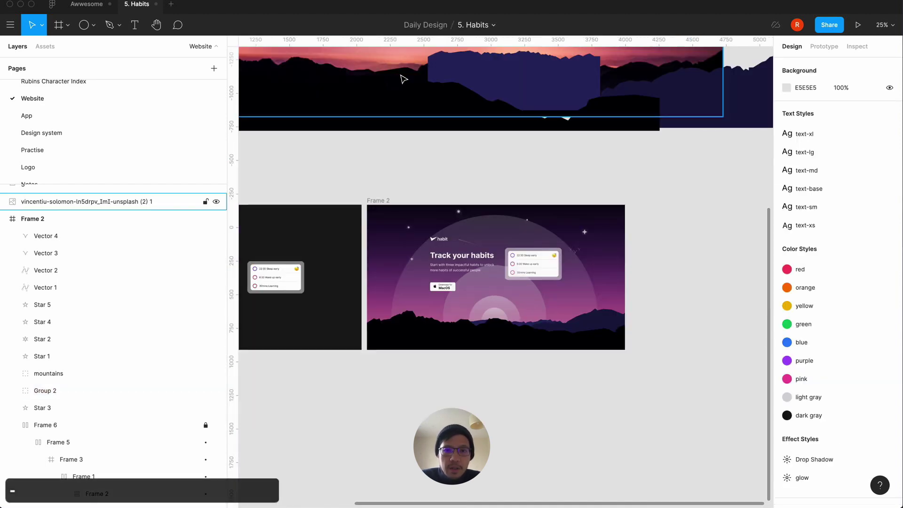
key(equal)
key(minus)
key(equal)
key(equal)
key(minus)
key(minus)
key(equal)
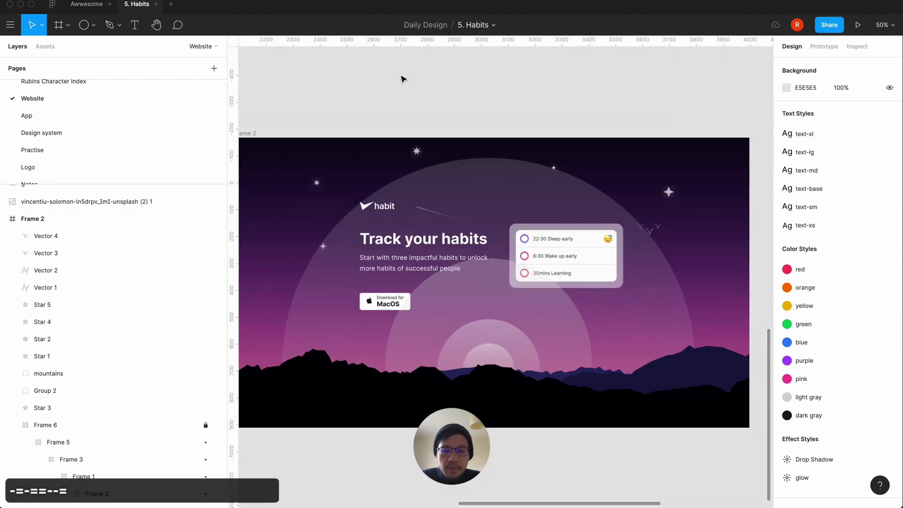
key(minus)
key(equal)
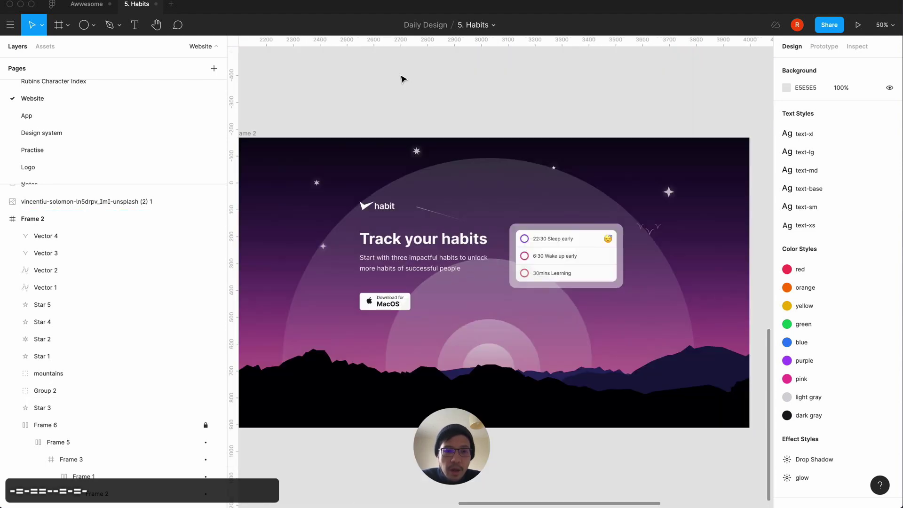
key(minus)
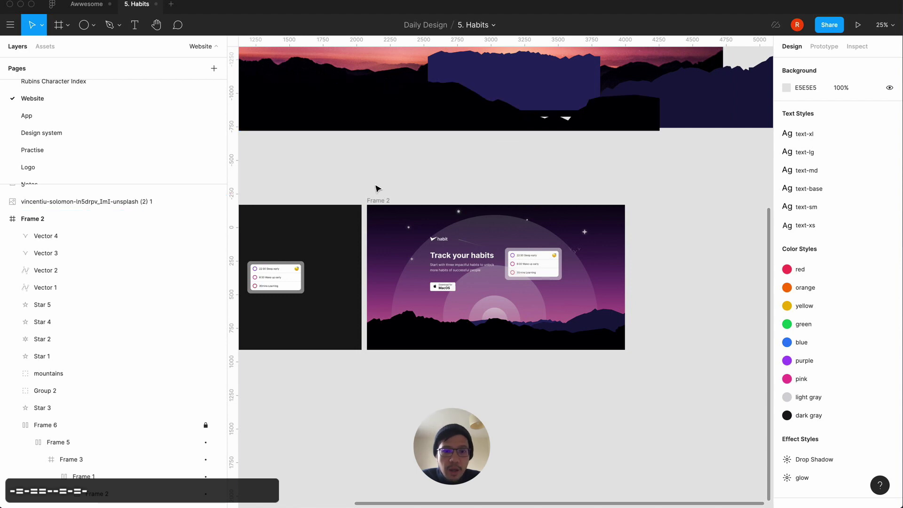
key(equal)
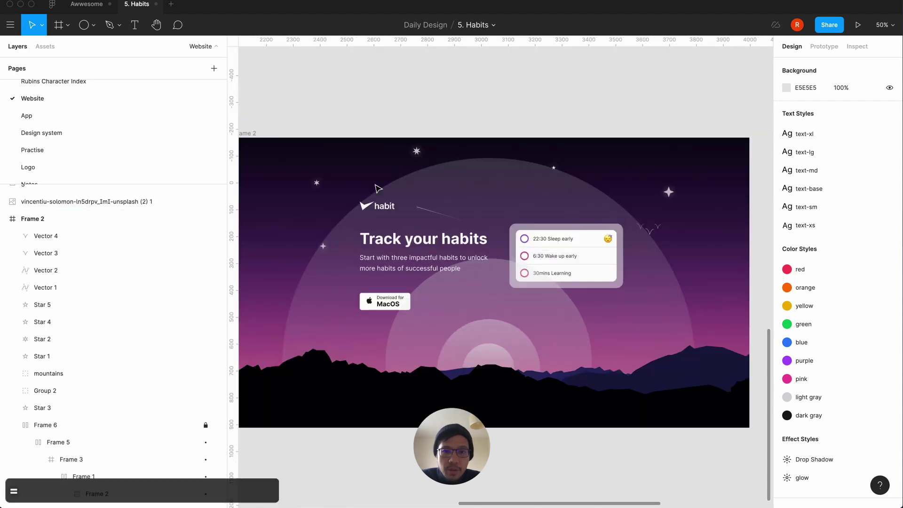
key(minus)
key(equal)
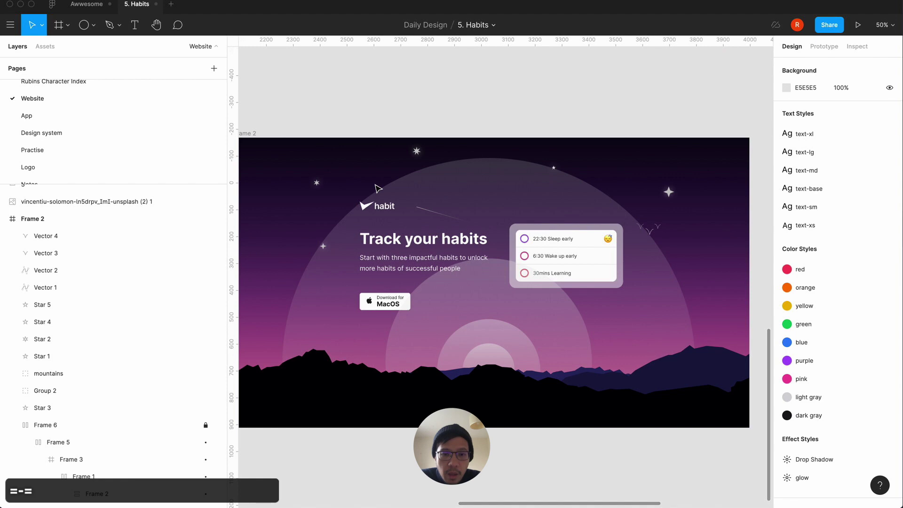
key(minus)
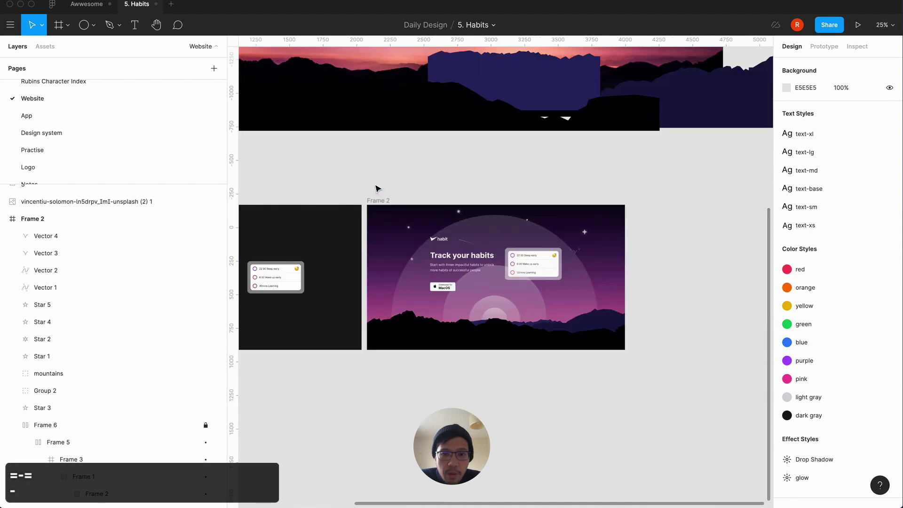
key(equal)
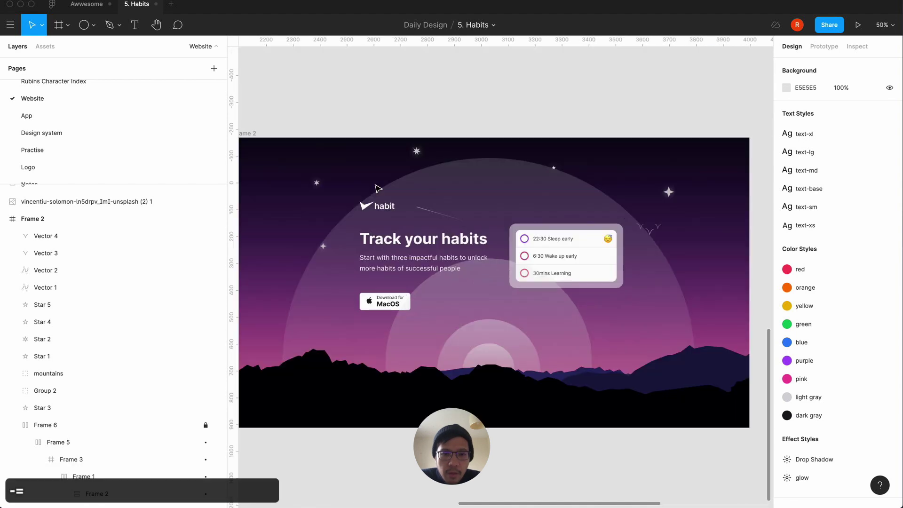
key(minus)
Review the Todo list and Frame 1, and compare Frame 2 with the reference night-sky photo above it.
scroll(376, 188, left, 6)
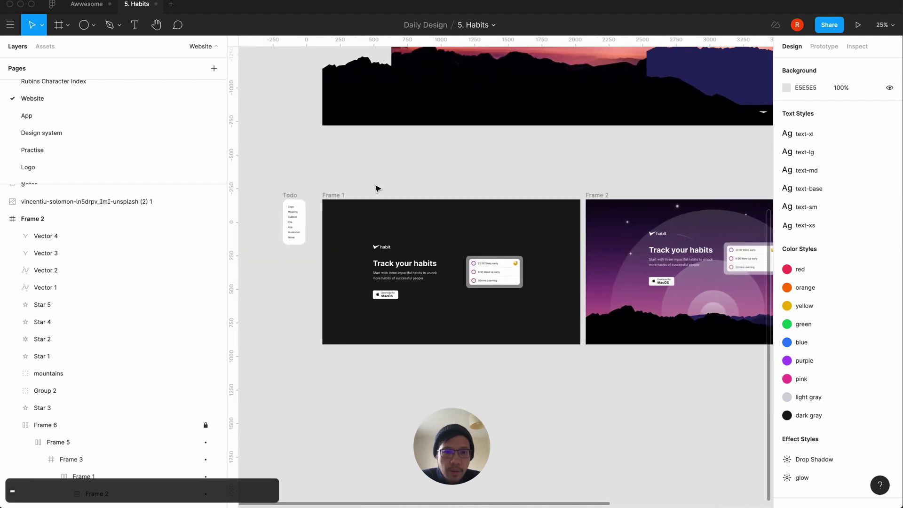
key(equal)
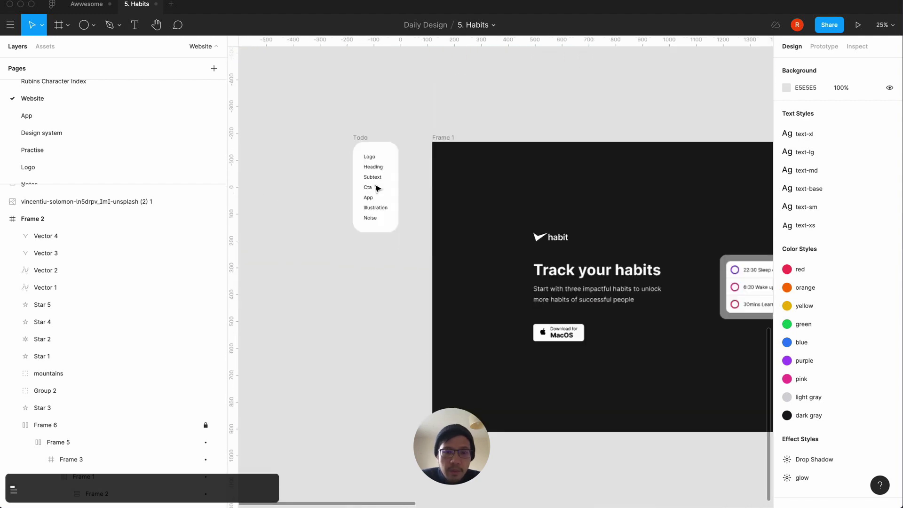
key(equal)
key(minus)
scroll(376, 188, right, 10)
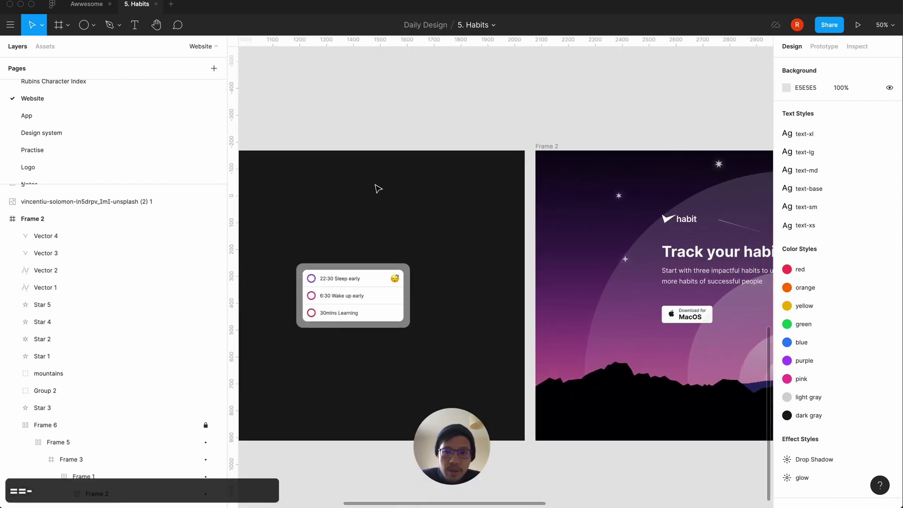
scroll(445, 306, left, 2)
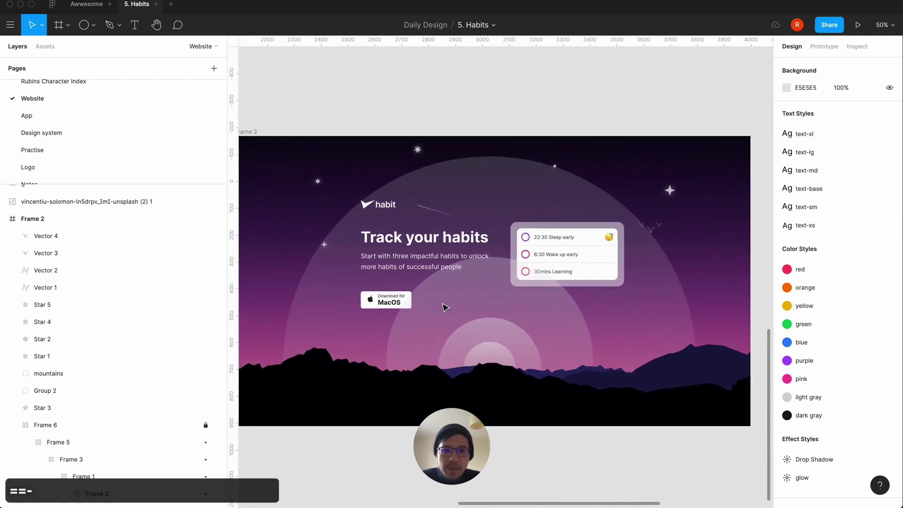
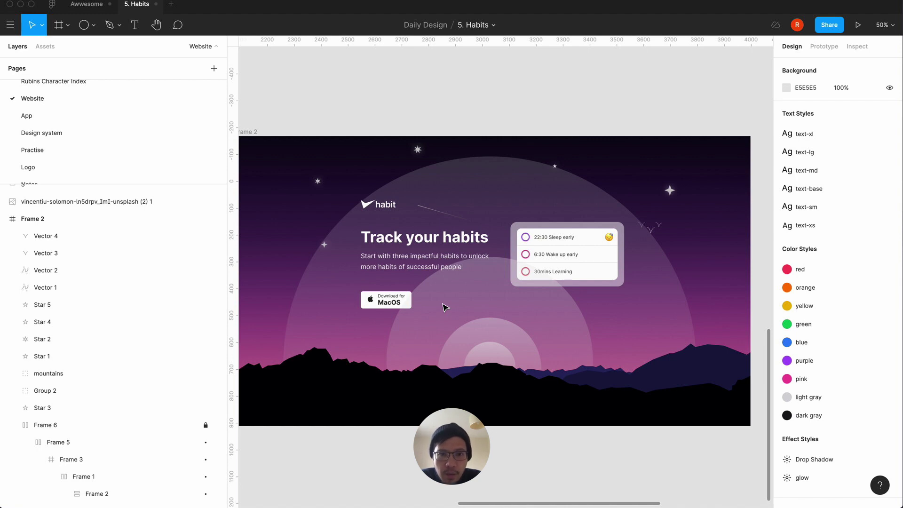
key(minus)
key(equal)
key(minus)
scroll(403, 99, up, 5)
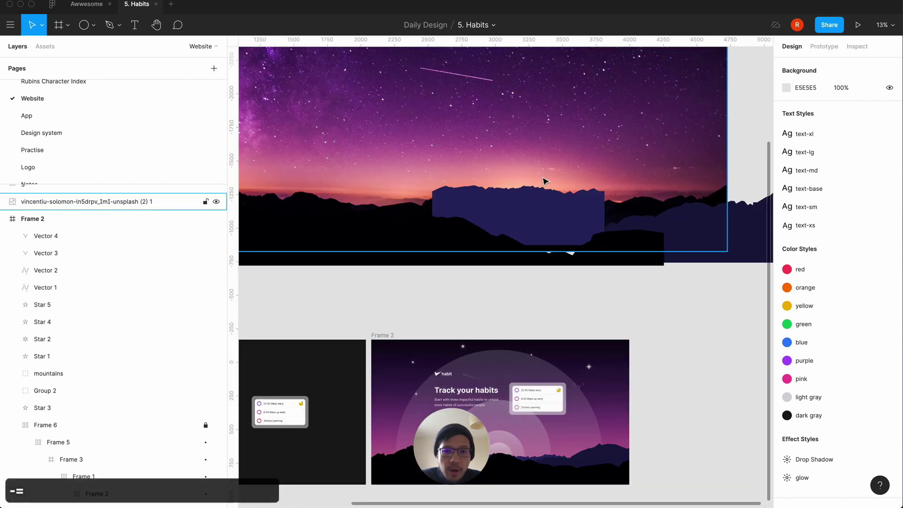
scroll(444, 312, down, 3)
scroll(443, 312, left, 3)
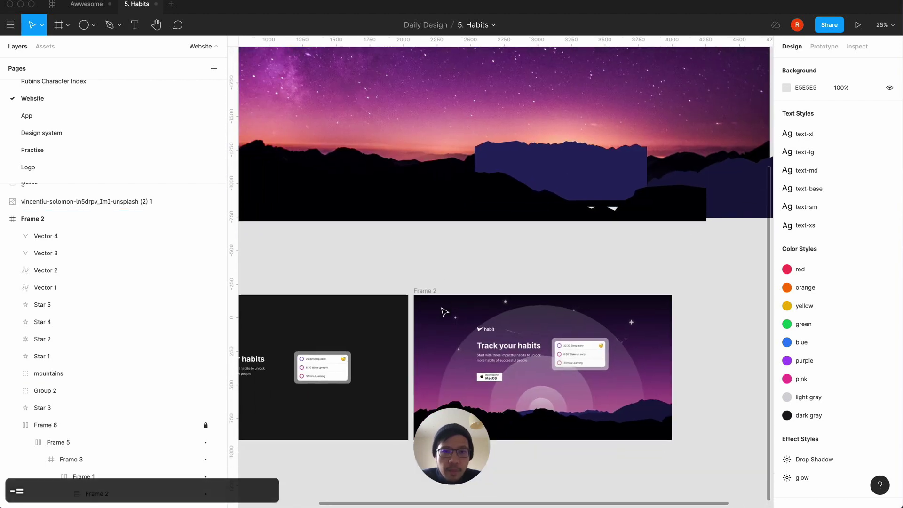
Draw a closed shape about 4416 × 280 px with a zigzag lower edge just above the reference photo's mountains using the Pen tool.
click(119, 26)
click(119, 26)
click(120, 24)
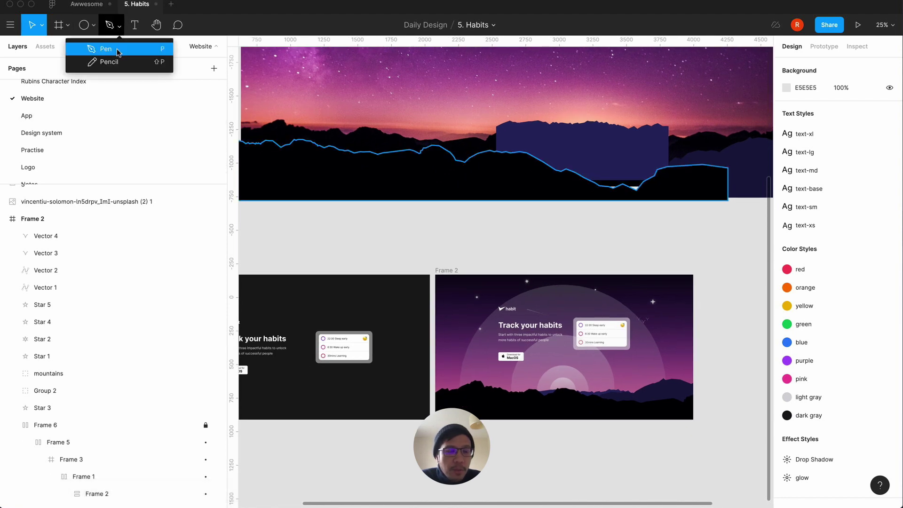
click(115, 47)
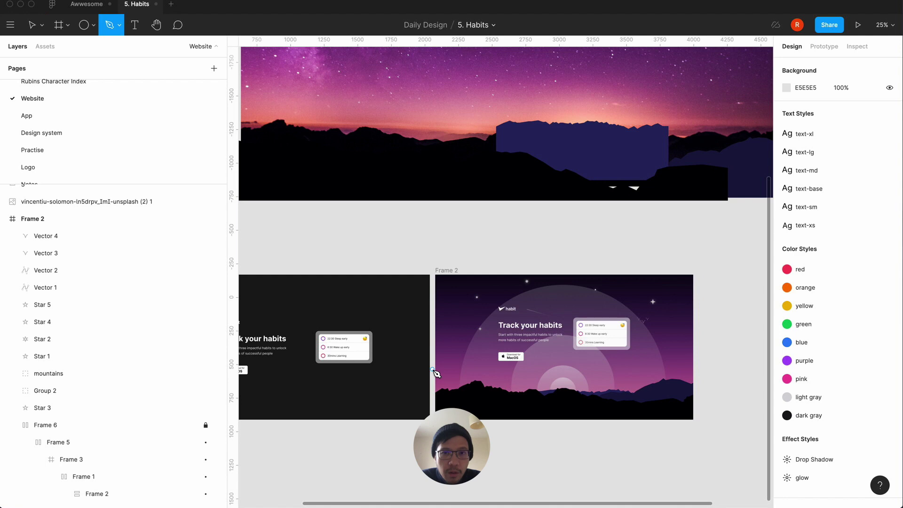
key(minus)
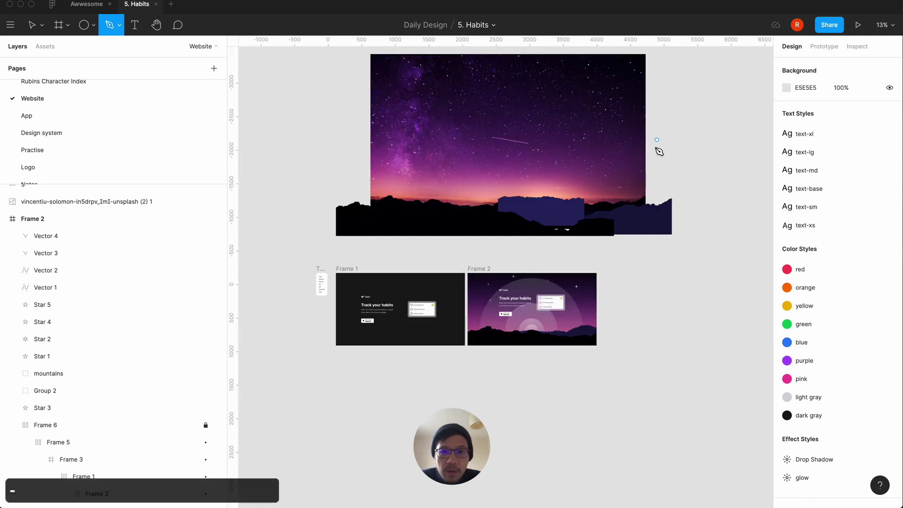
click(650, 194)
click(597, 188)
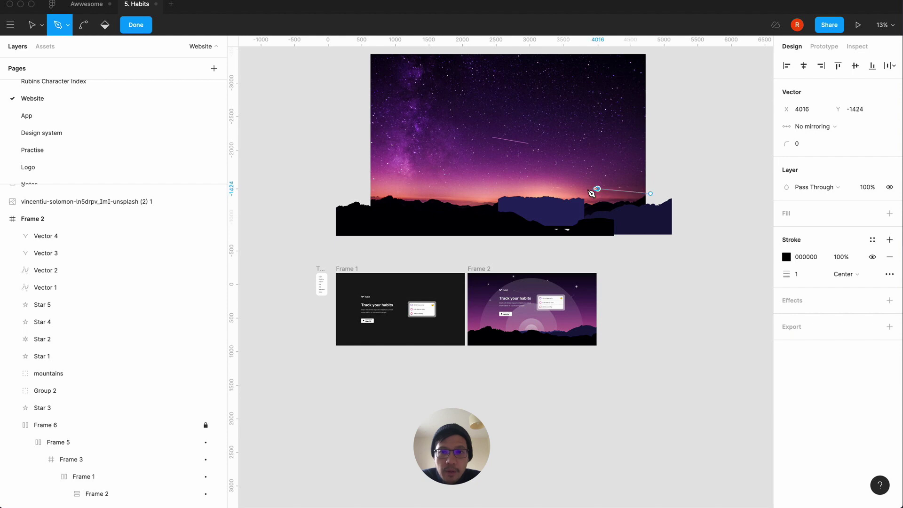
click(538, 194)
click(493, 188)
click(443, 194)
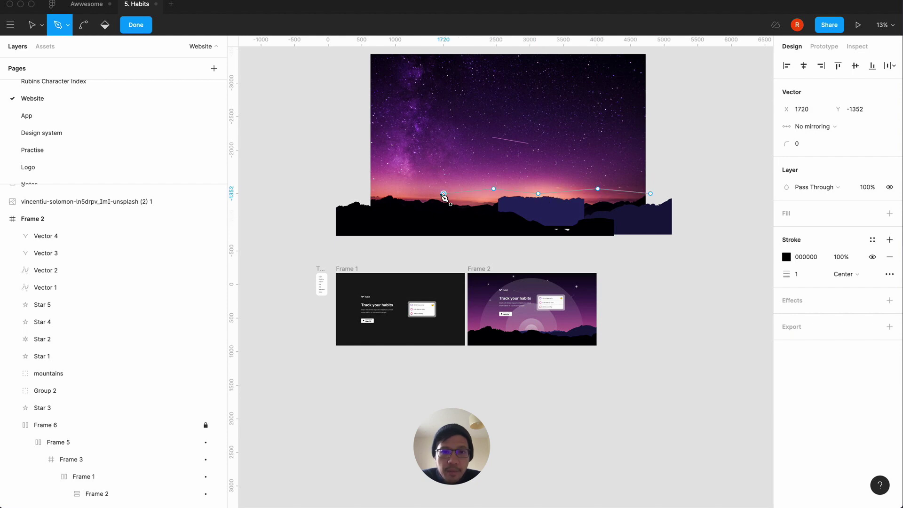
click(394, 189)
click(354, 193)
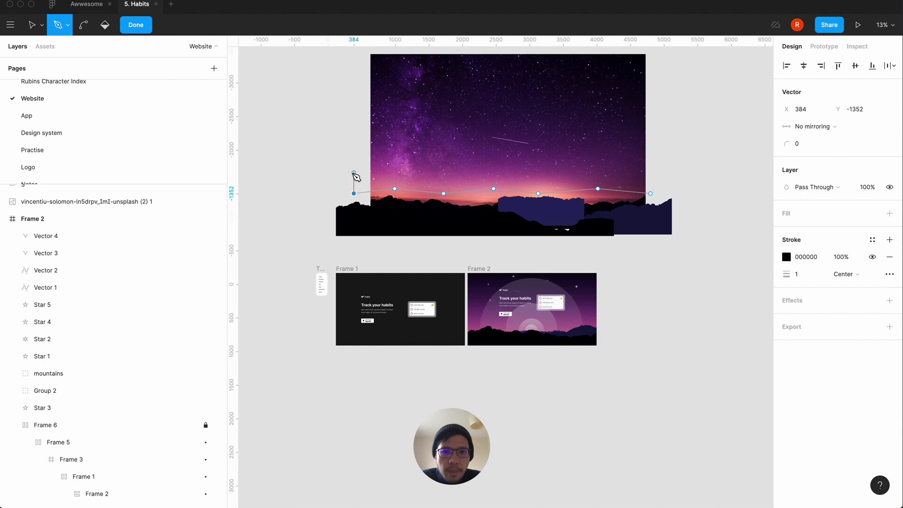
click(354, 174)
click(650, 175)
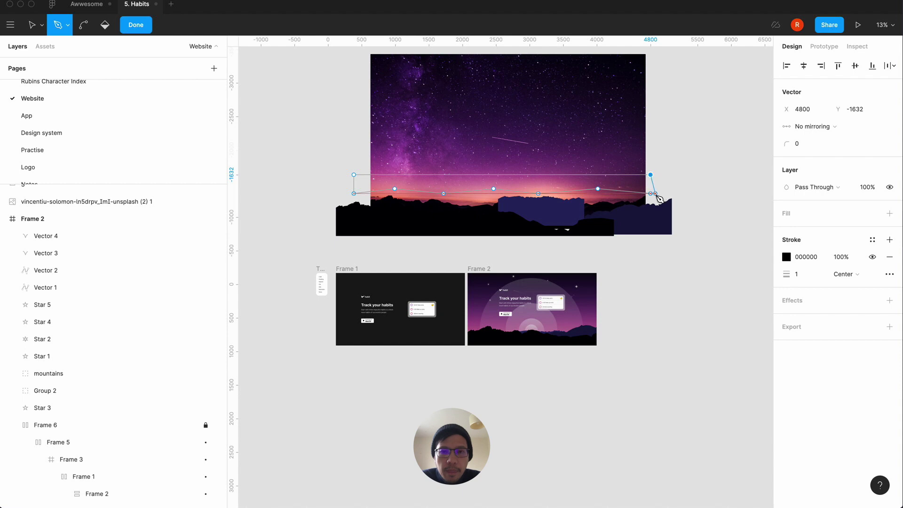
click(650, 193)
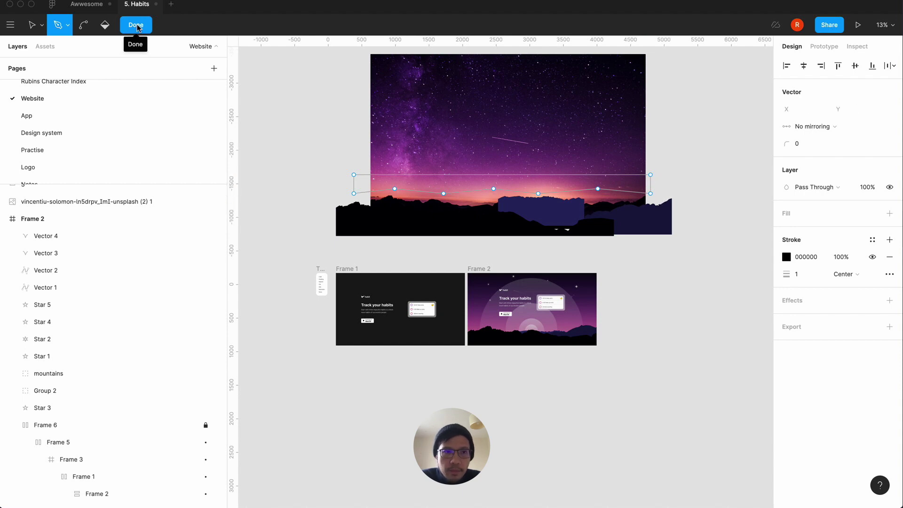
Bend the corner points along the shape's lower edge into smooth waves and finish editing the vector.
click(84, 24)
drag(394, 188, 542, 198)
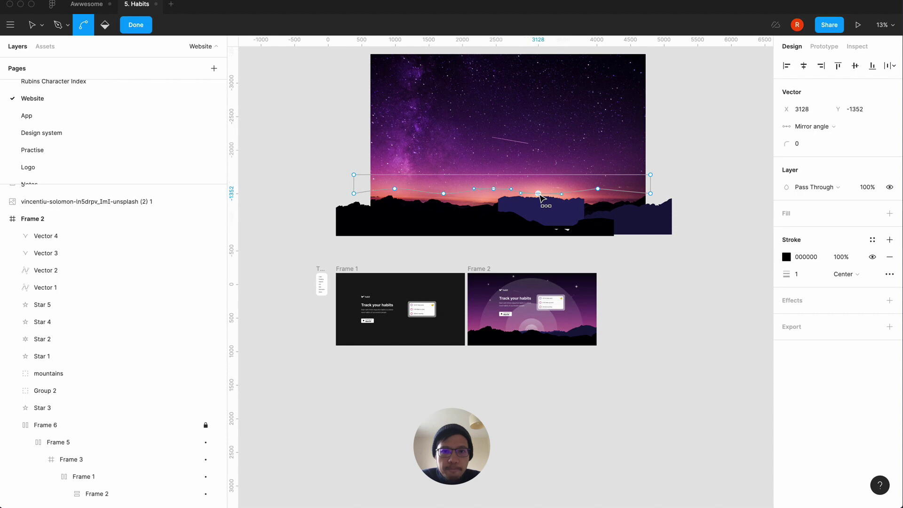
drag(597, 188, 614, 189)
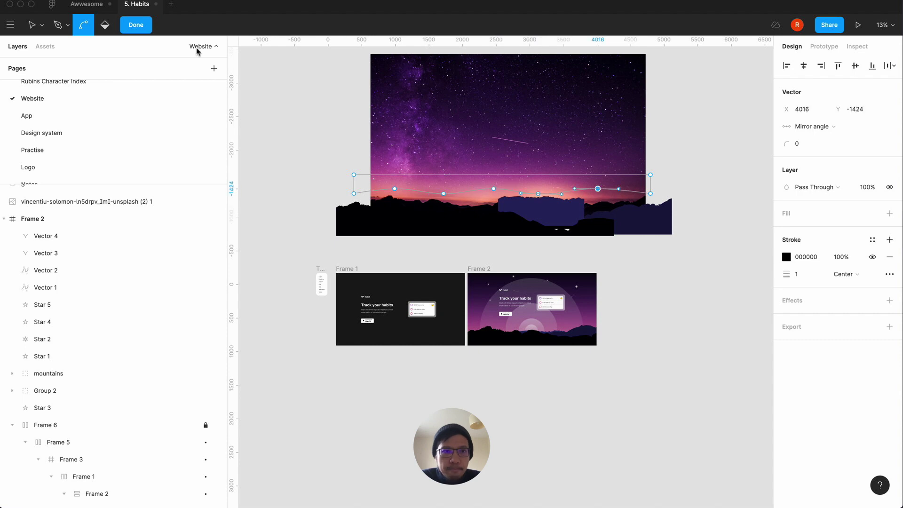
click(145, 28)
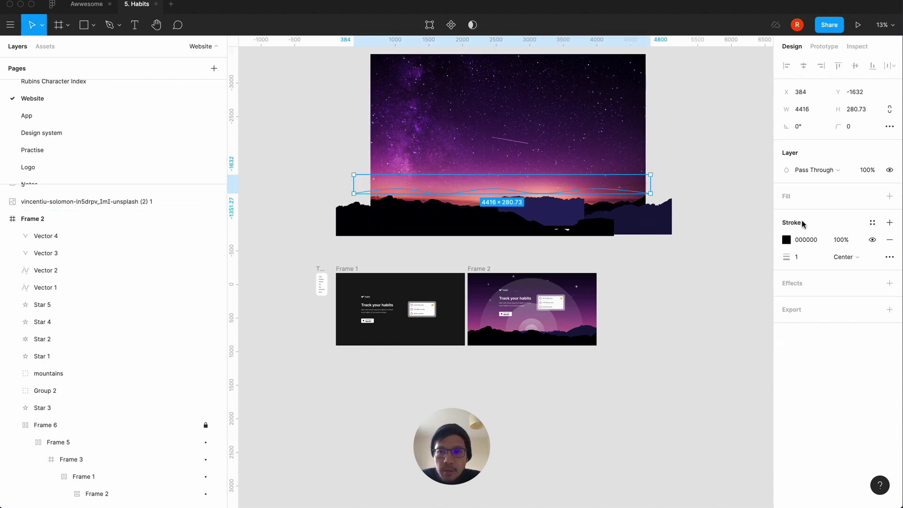
Give the wavy shape a linear gradient fill and move it up over the photo's sky to Y -2065.
click(889, 196)
click(786, 213)
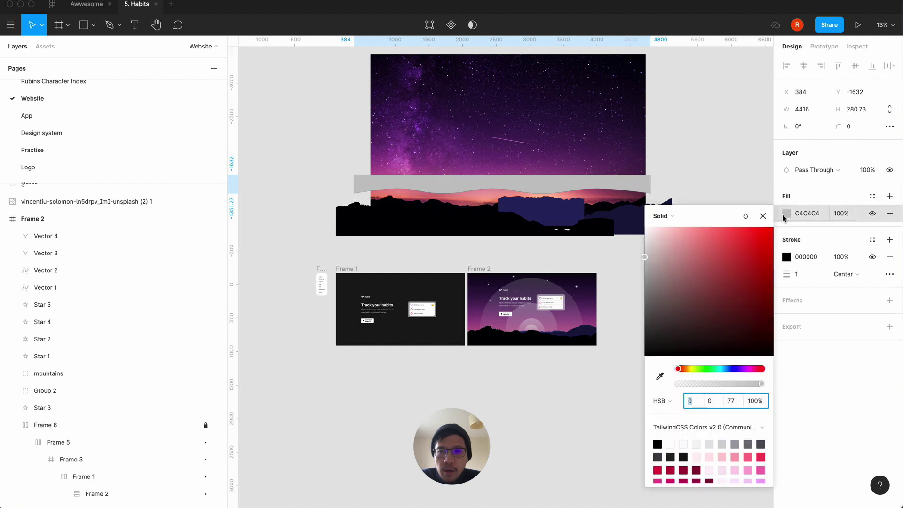
click(663, 215)
click(670, 230)
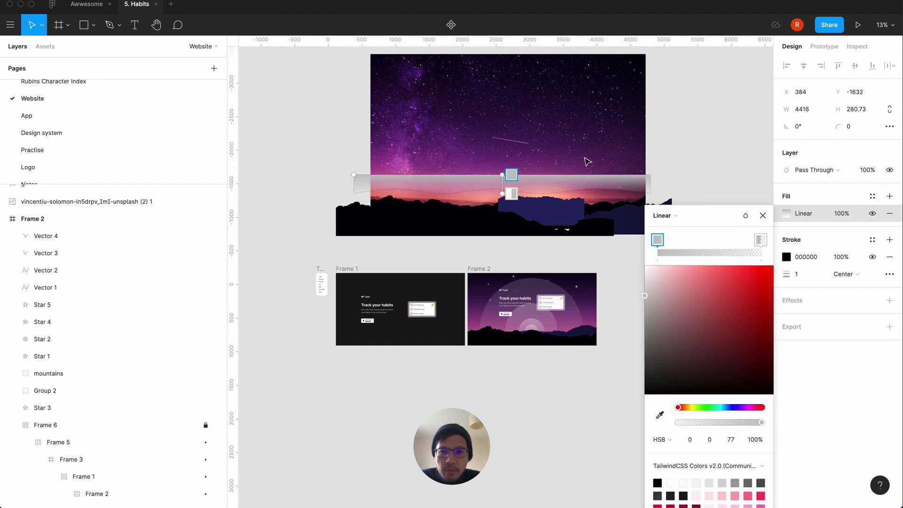
click(762, 215)
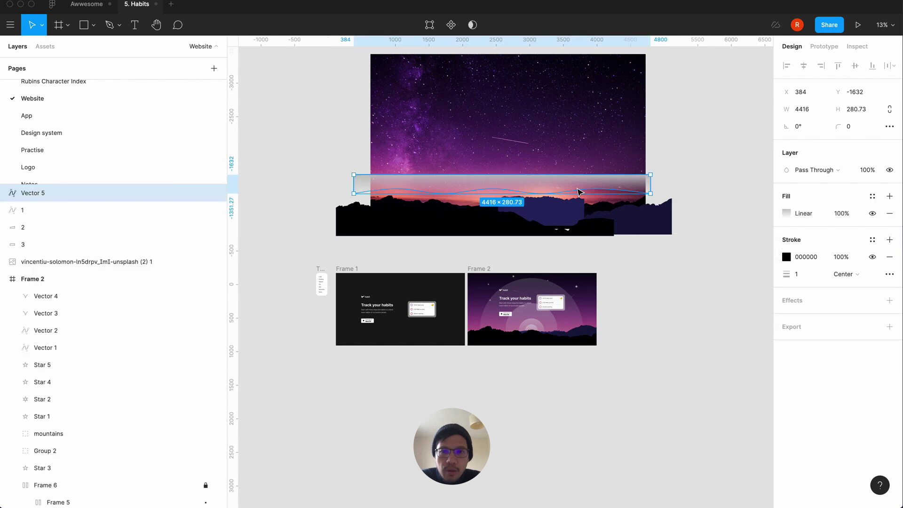
drag(580, 192, 579, 165)
Set the gradient's opaque stop to the salmon pink (HSB 6, 35, 95) sampled from the photo's horizon glow.
scroll(578, 165, up, 5)
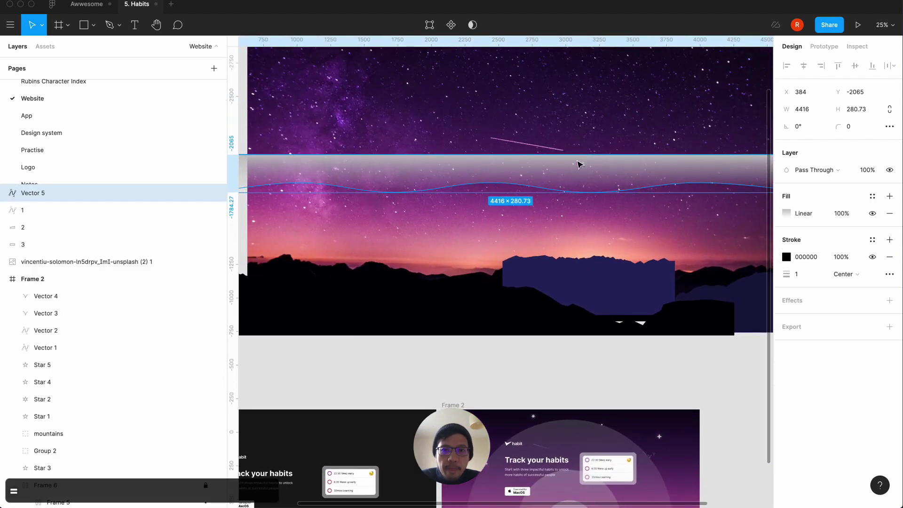
scroll(635, 238, right, 3)
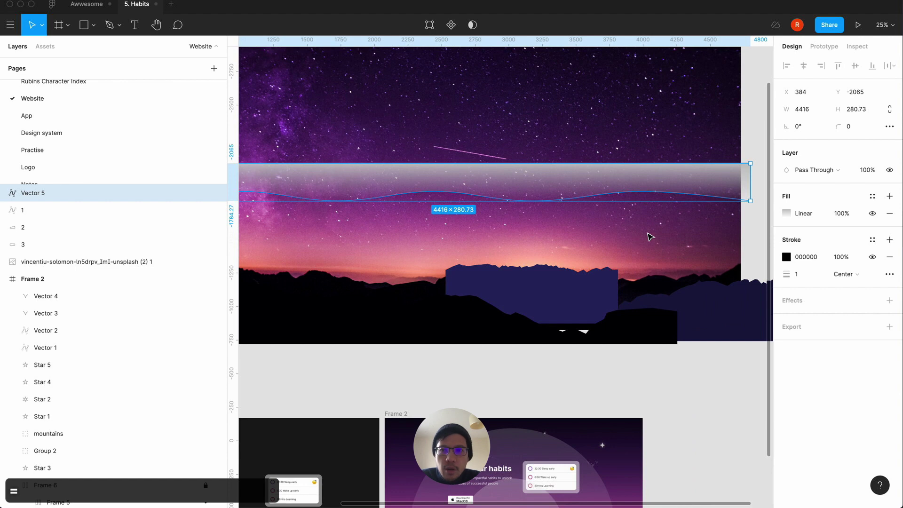
click(787, 212)
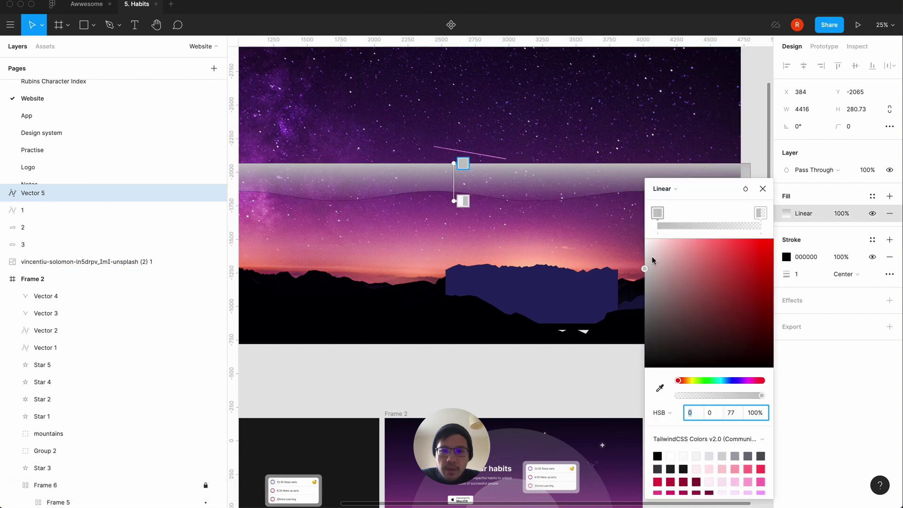
click(658, 212)
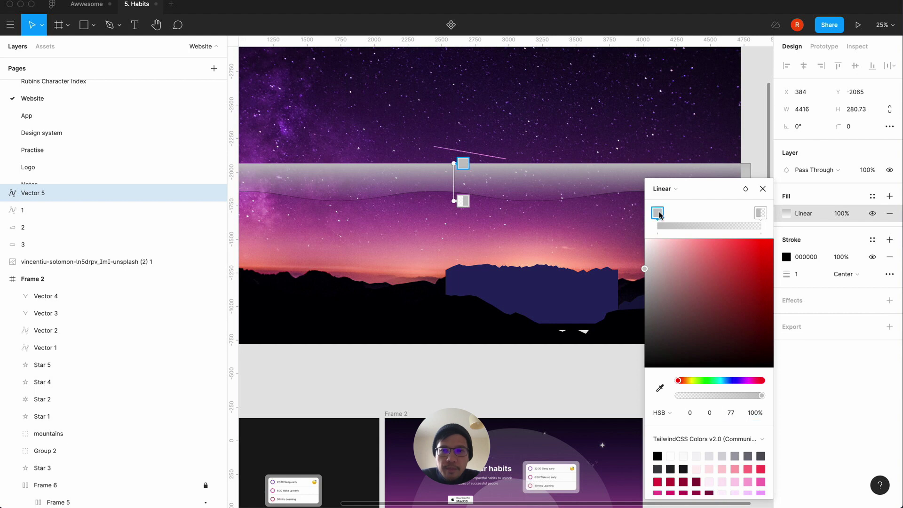
click(659, 388)
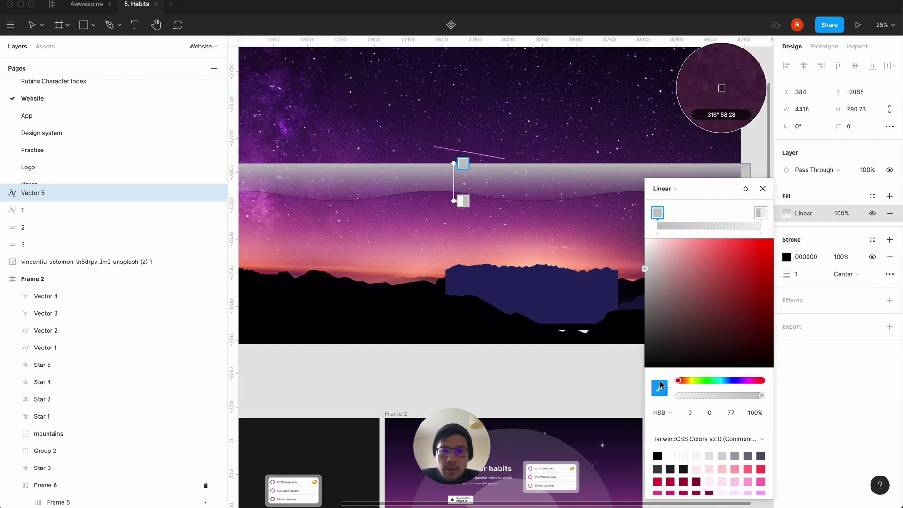
click(419, 265)
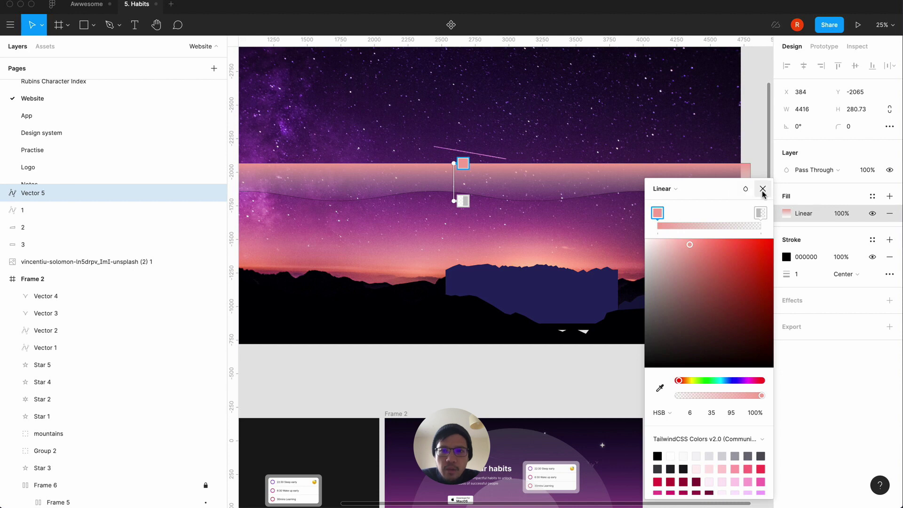
Swap the gradient stops so the pink lies along the wavy lower edge, and remove the shape's stroke.
drag(657, 213, 703, 213)
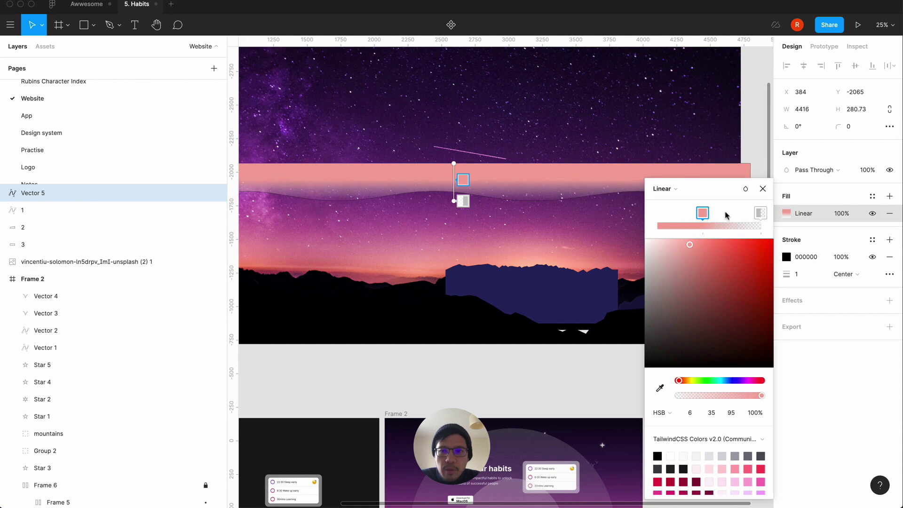
drag(760, 215, 634, 214)
drag(703, 214, 790, 215)
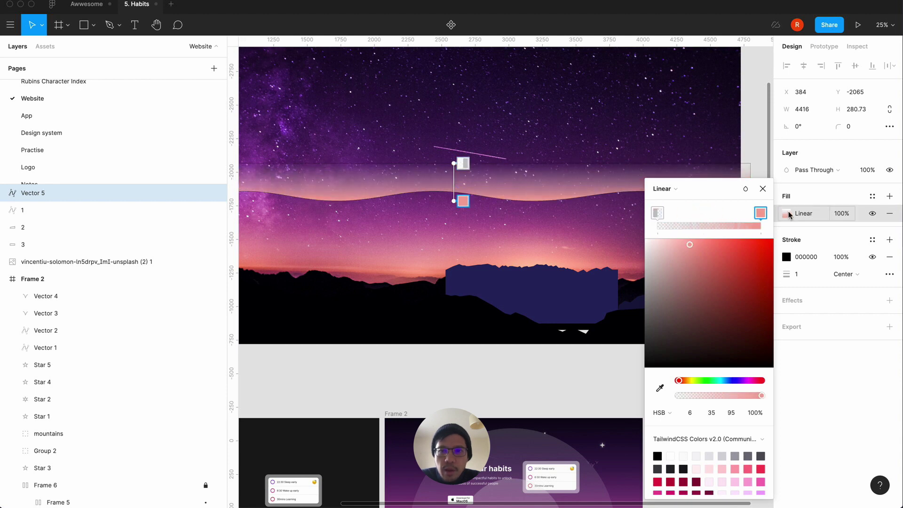
click(763, 189)
click(889, 256)
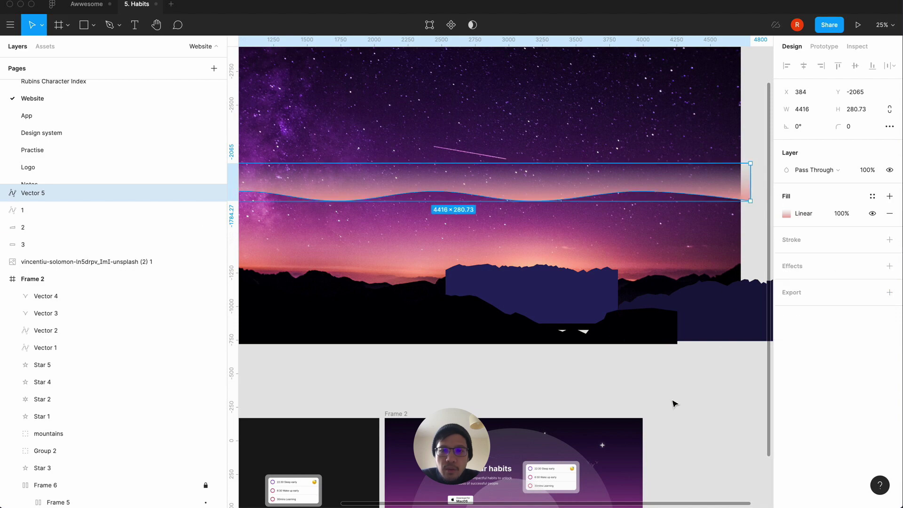
Copy the wavy gradient shape and paste it into Frame 2.
click(674, 403)
key(minus)
click(523, 227)
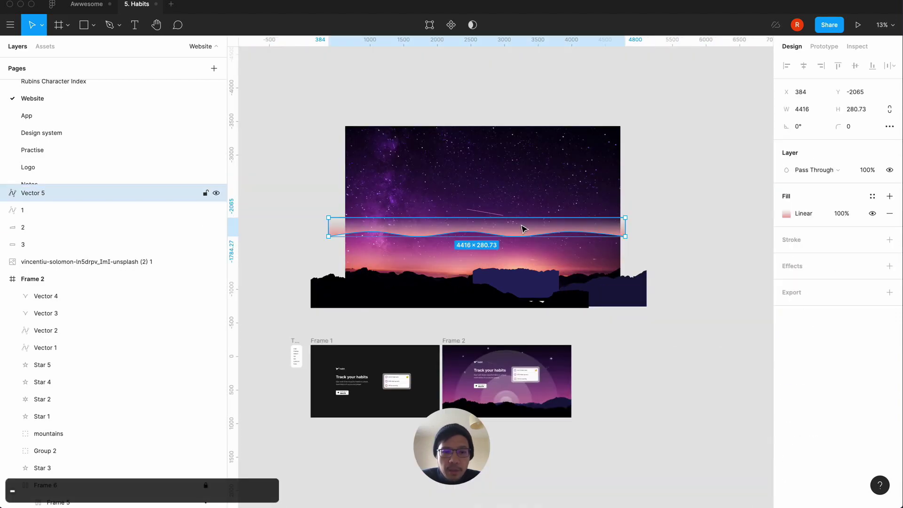
key(ctrl+c)
click(610, 397)
scroll(611, 398, up, 5)
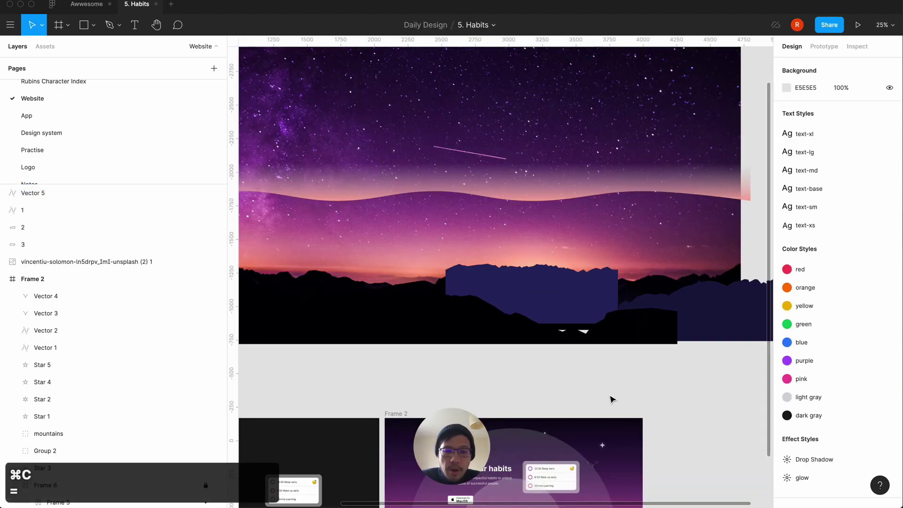
click(424, 316)
key(ctrl+v)
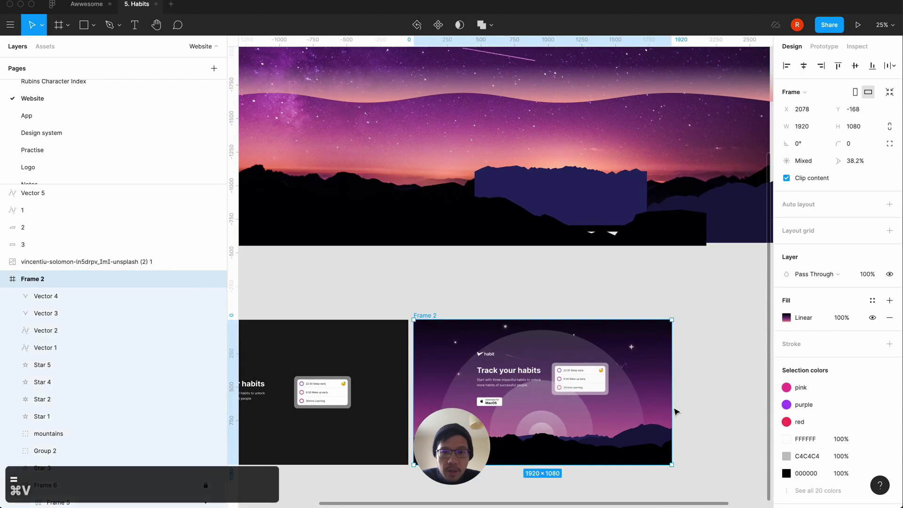
Move the pasted gradient shape down in Frame 2 to Y 550, level with the mountain tops.
key(equal)
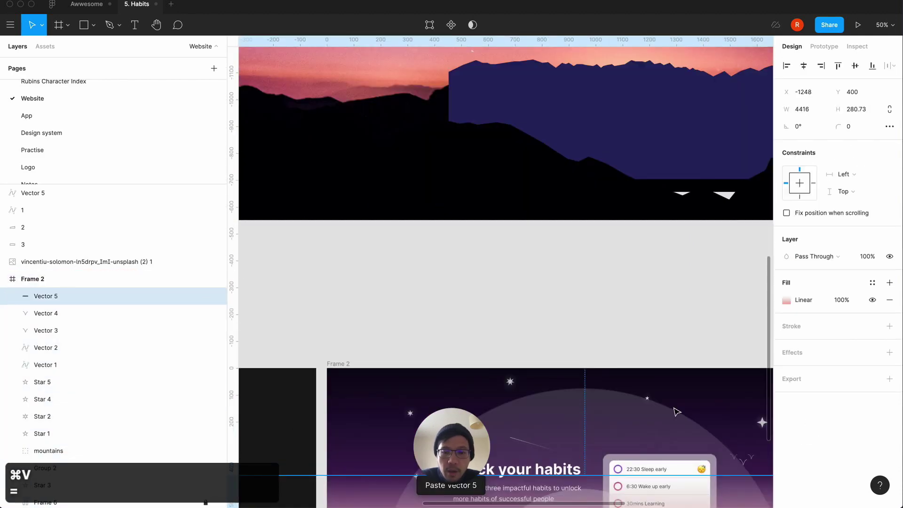
key(minus)
key(shift+Down)
key(shift+Down)
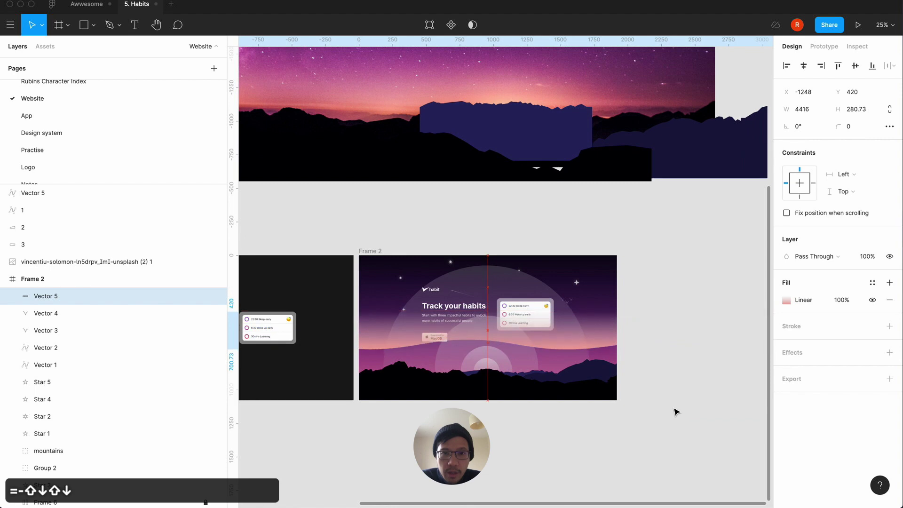
key(shift+Down)
key(shift+Down)
key(shift+Down)
key(shift+Down)
key(shift+Down)
key(shift+Down)
key(shift+Down)
key(shift+Down)
key(shift+Down)
key(shift+Down)
key(shift+Down)
key(shift+Down)
key(shift+Down)
key(shift+Down)
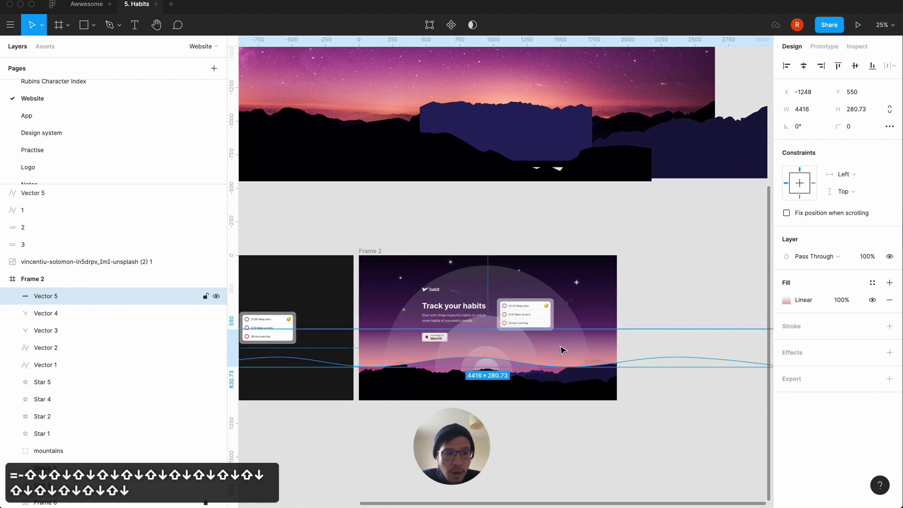
Rename the pasted gradient shape's layer in Frame 2 as haze.
double_click(47, 296)
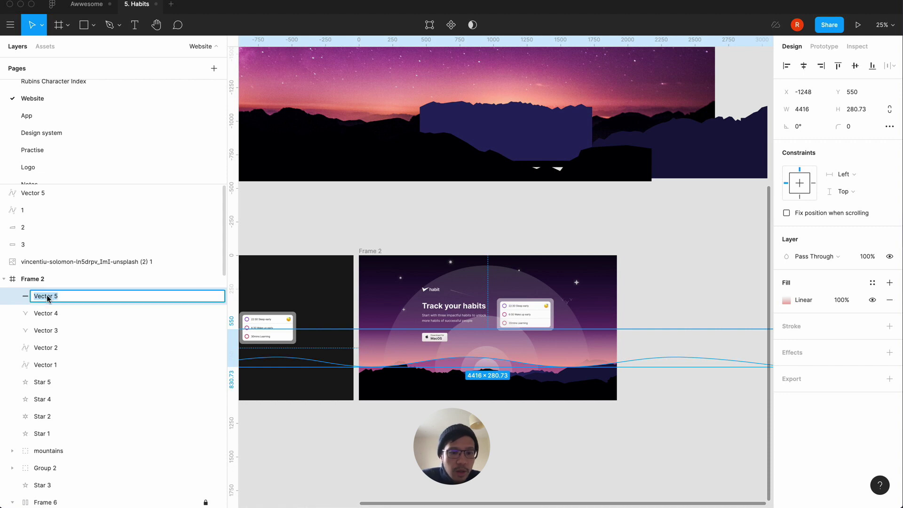
text(haze)
key(Return)
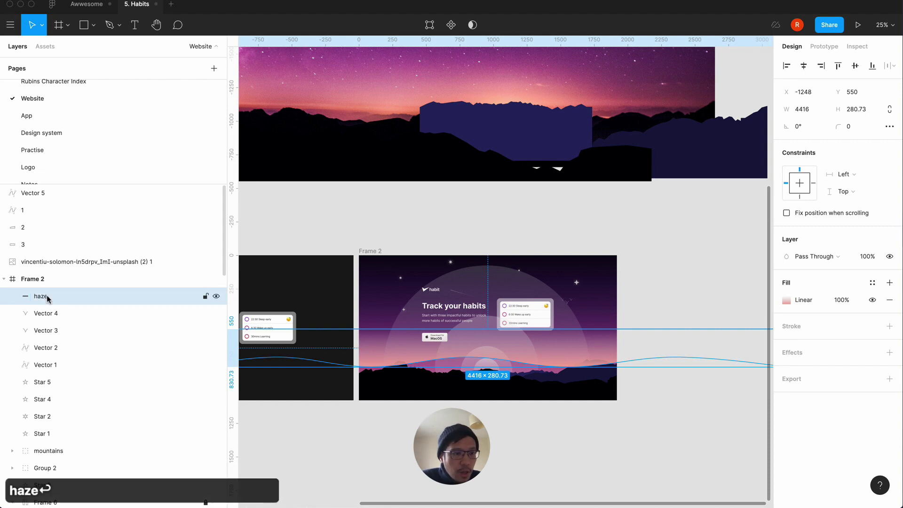
Move the haze layer behind the mountains group and Group 2, directly above Star 3, and deselect it.
drag(49, 296, 44, 446)
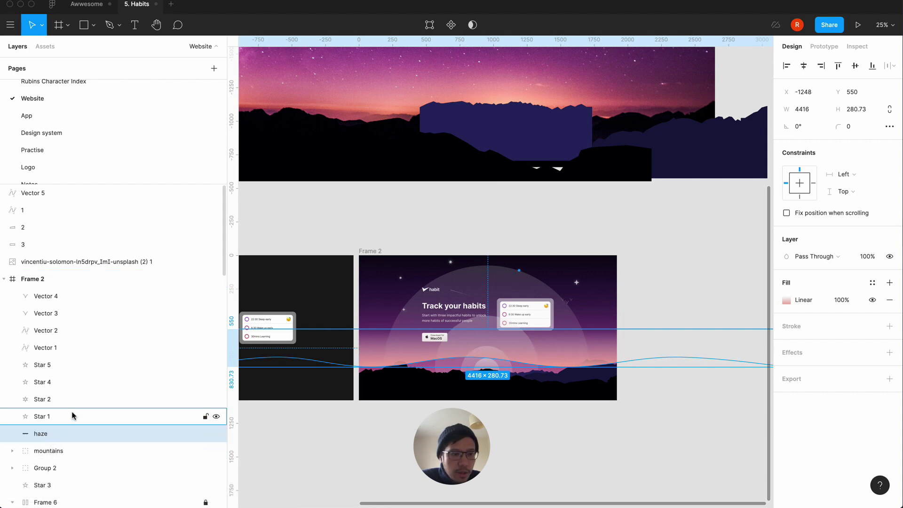
scroll(73, 415, down, 2)
scroll(70, 413, down, 1)
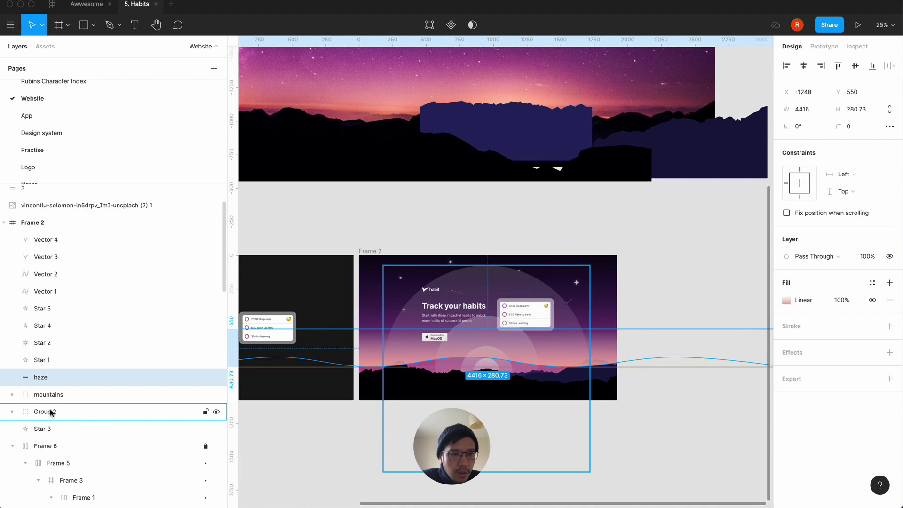
drag(53, 380, 120, 409)
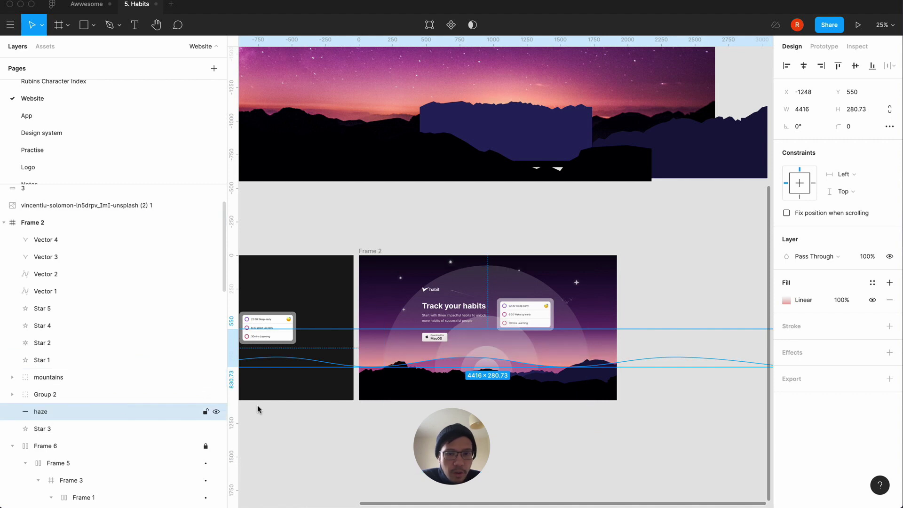
key(Escape)
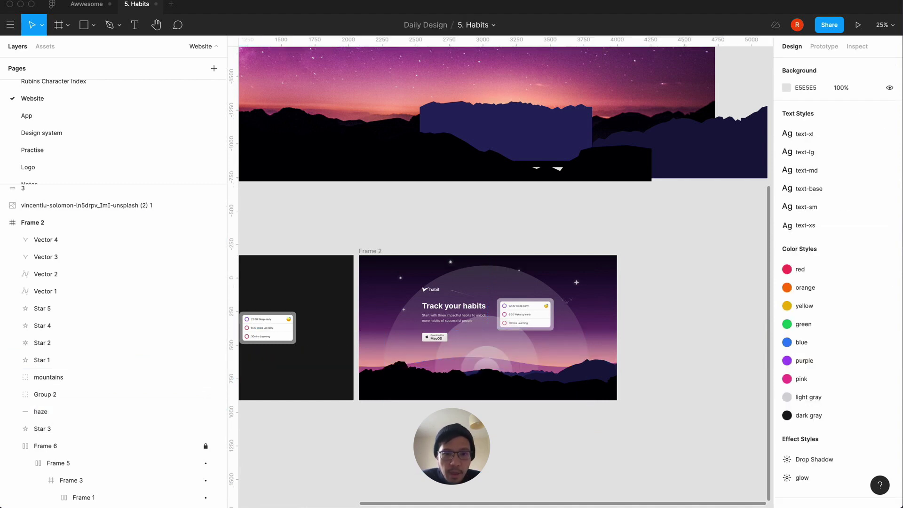
Set the haze layer's gradient fill opacity to 50% and deselect it.
click(50, 411)
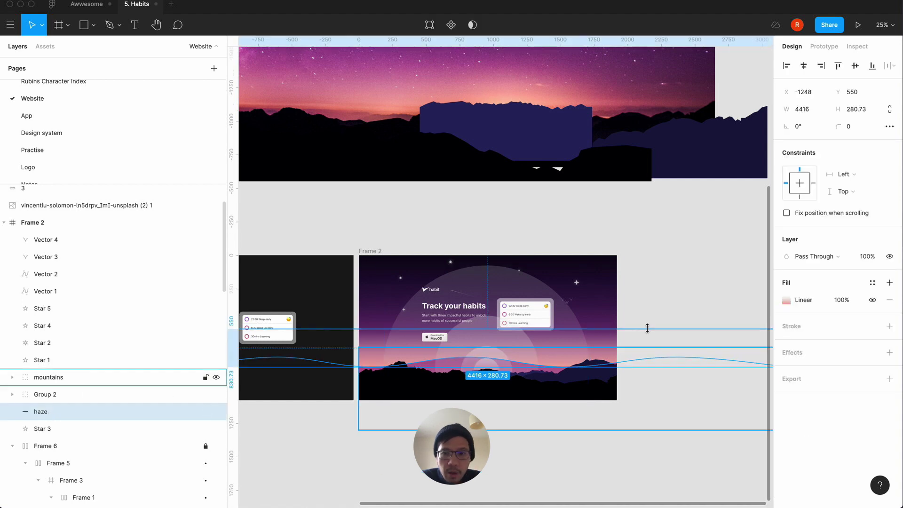
click(839, 301)
text(50)
key(Return)
click(637, 448)
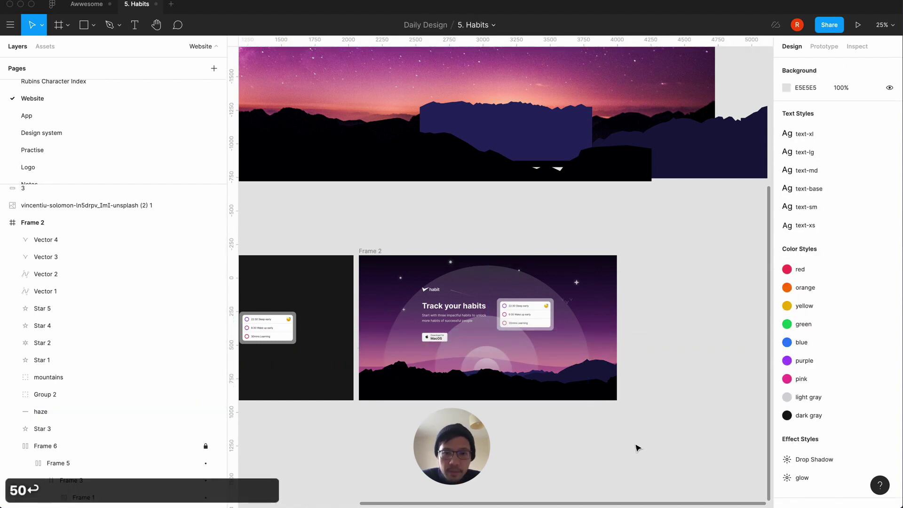
key(equal)
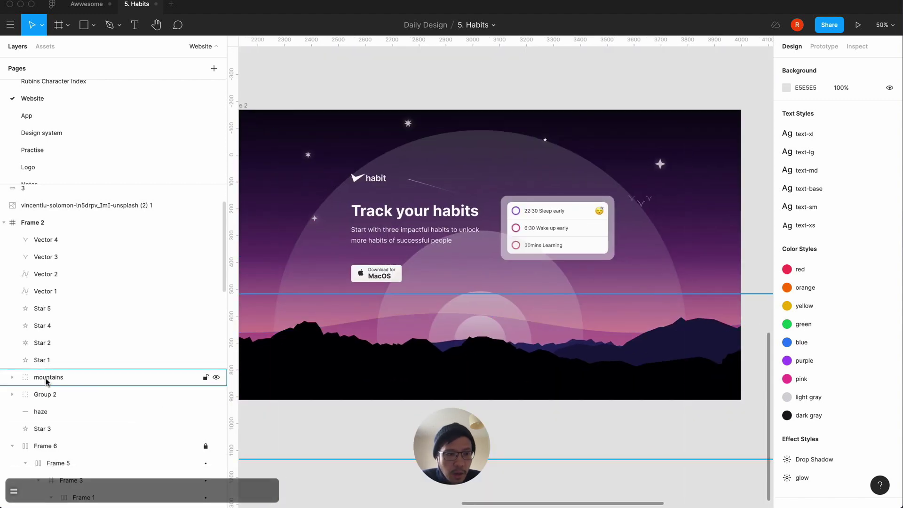
Scale the haze shape down proportionally around its center to about 2484 × 158.
click(41, 412)
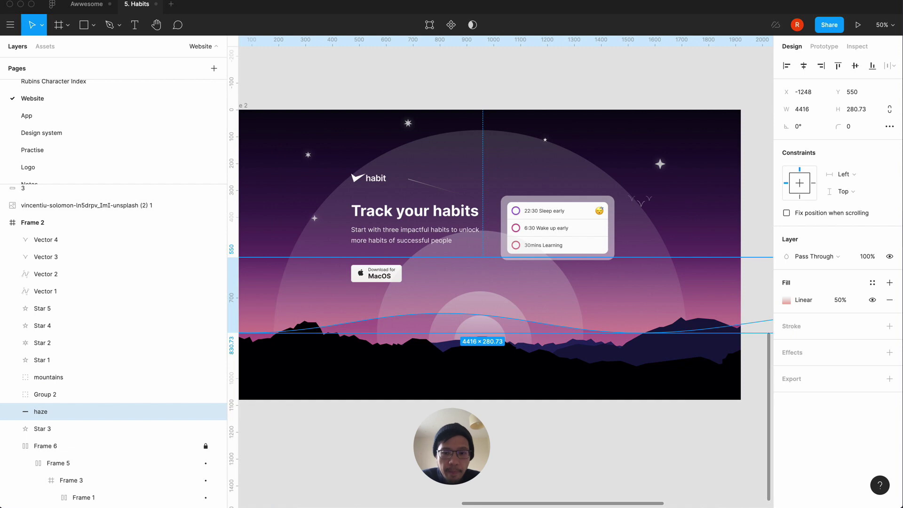
key(minus)
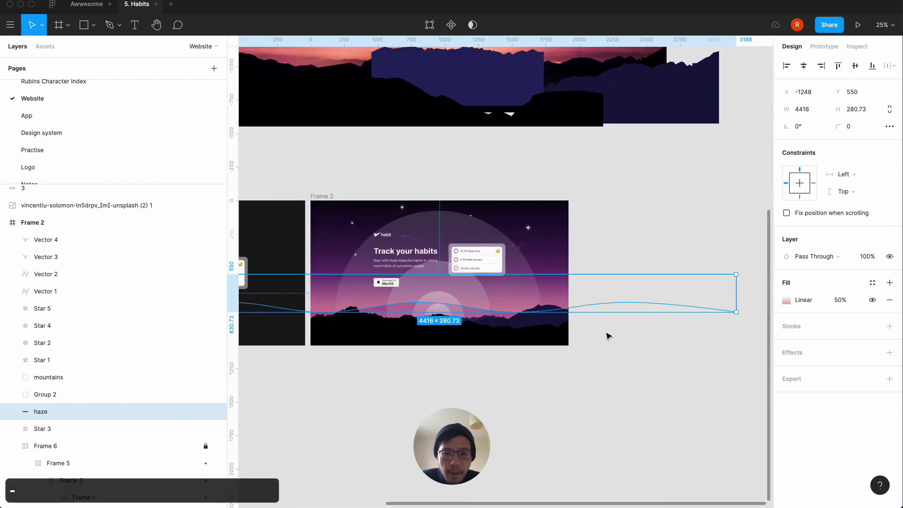
key(minus)
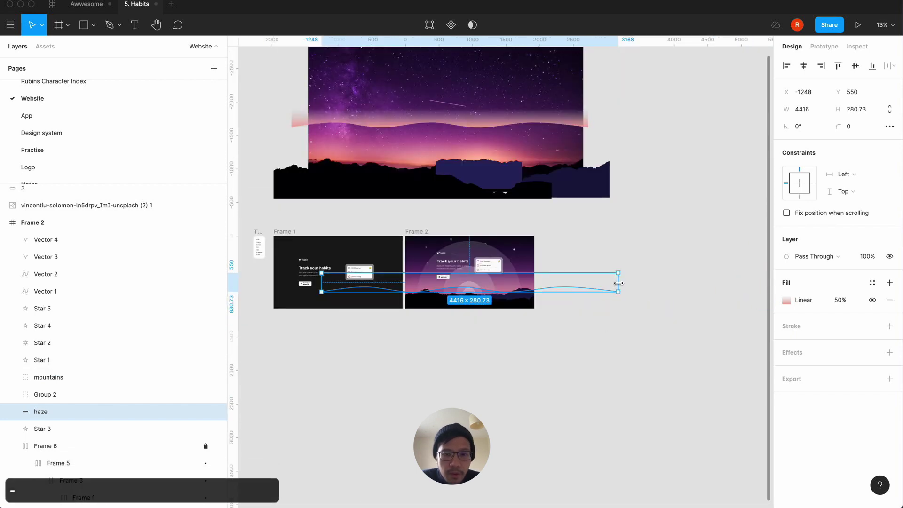
drag(618, 283, 552, 286)
key(equal)
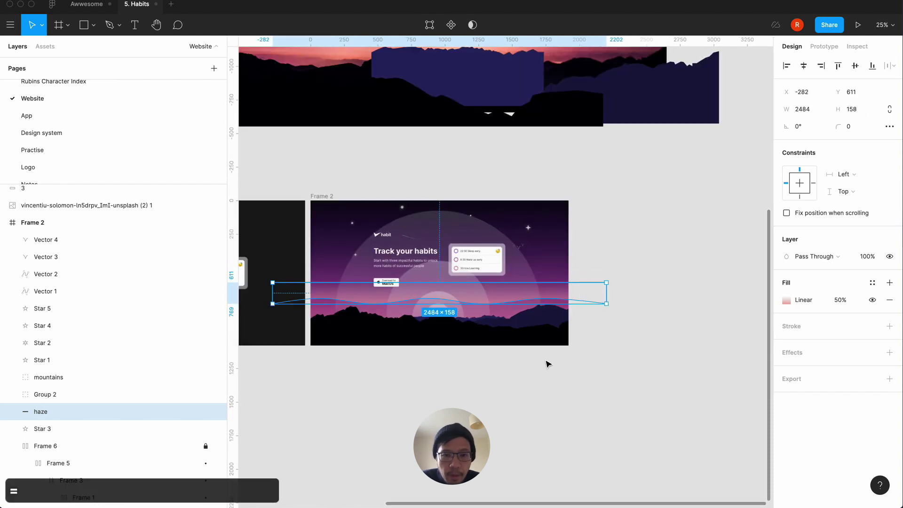
Move the haze shape down to Y 671 so it sits against the mountain ridges, and deselect it.
key(shift+Down)
key(shift+Down)
key(shift+Down)
key(shift+Down)
key(shift+Down)
key(shift+Down)
key(shift+Down)
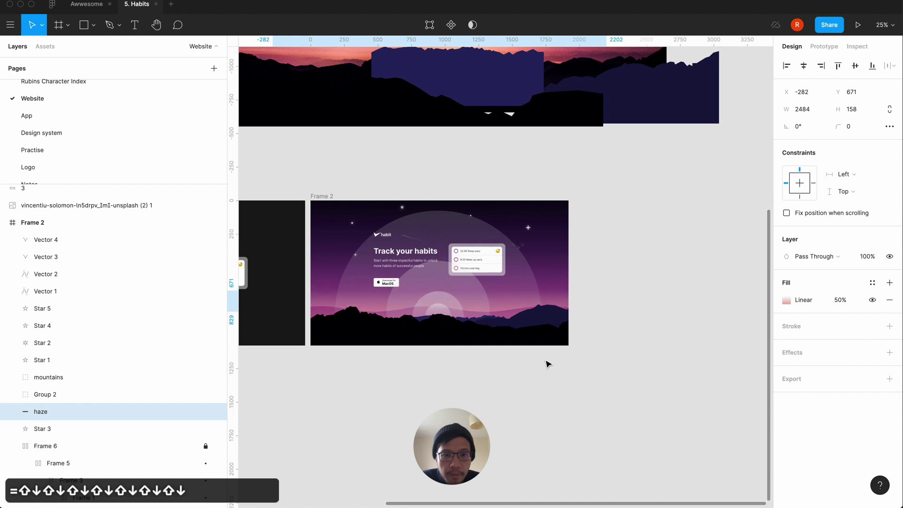
click(475, 403)
key(equal)
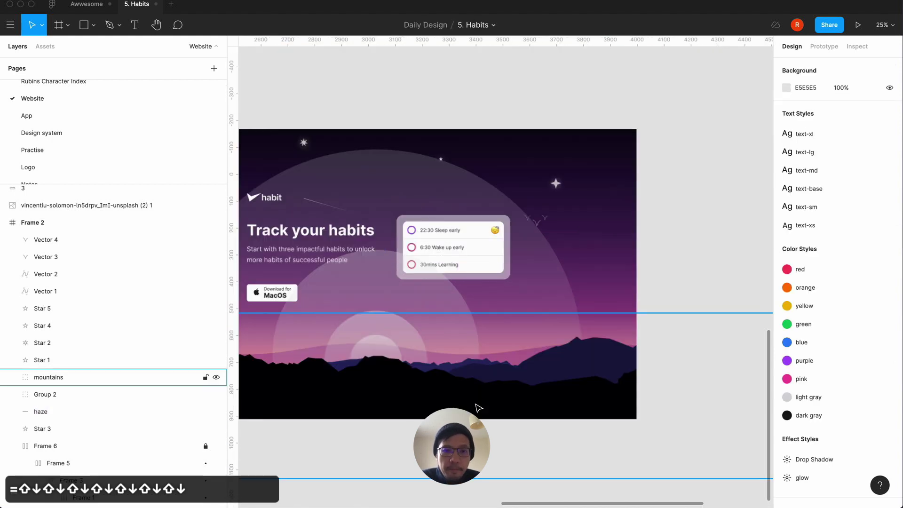
scroll(477, 407, left, 5)
scroll(477, 407, down, 1)
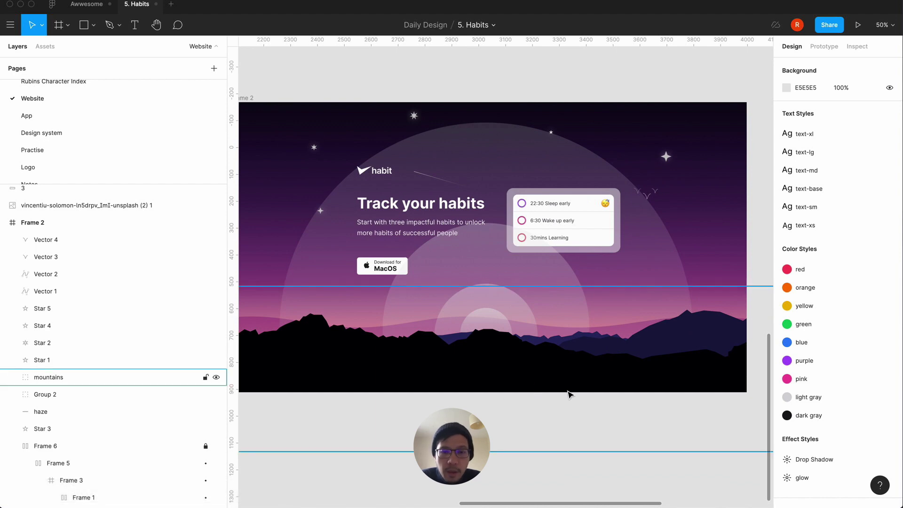
key(minus)
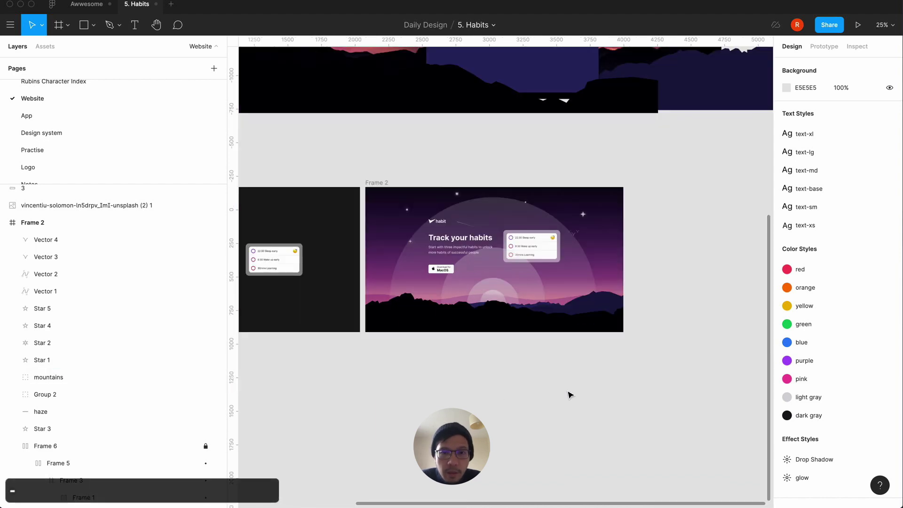
Try placing the Group 2 moon circles behind the haze layer, directly above Star 3.
click(557, 286)
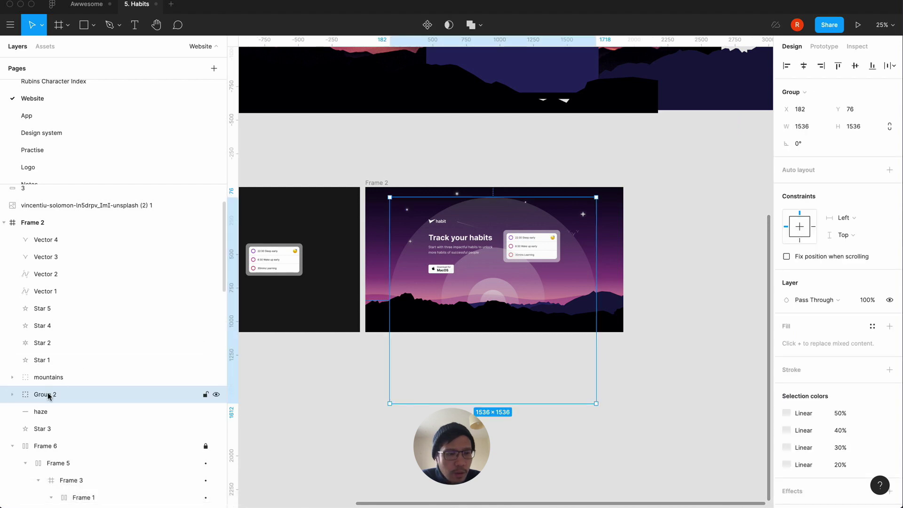
drag(48, 395, 49, 418)
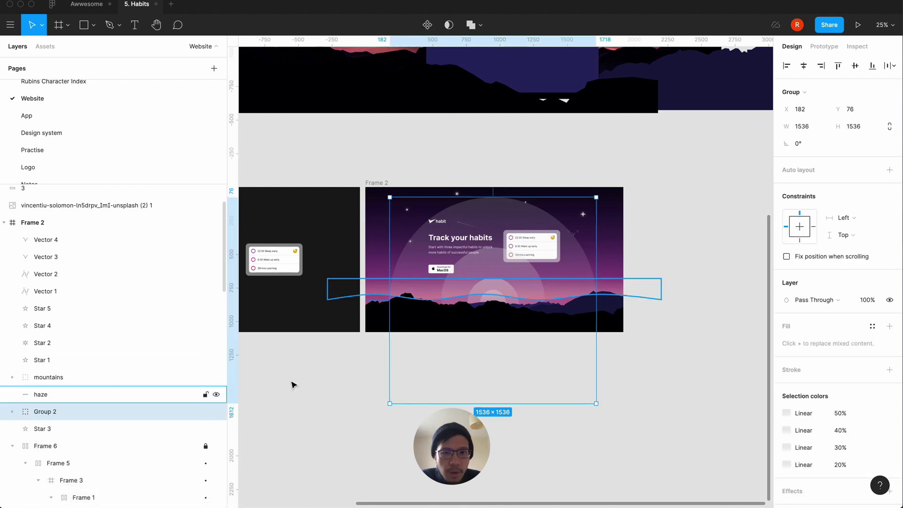
click(345, 415)
key(equal)
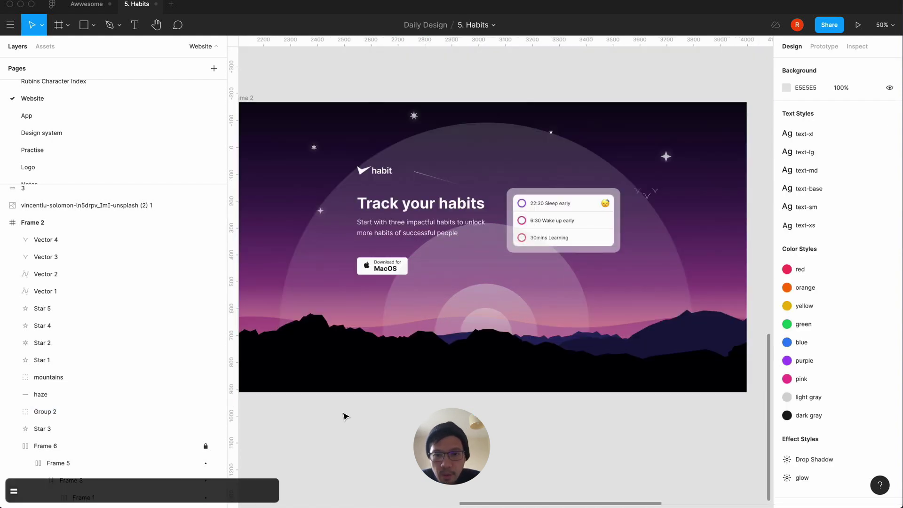
key(minus)
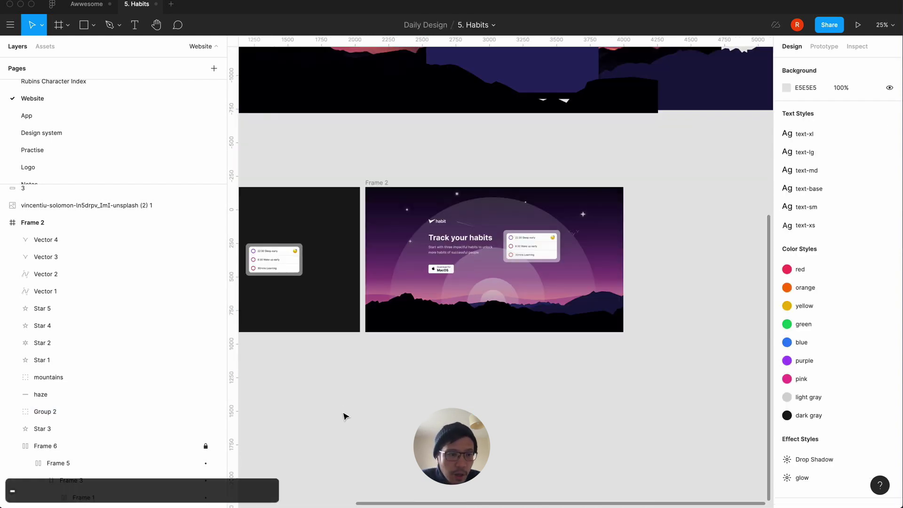
Move Group 2 back in front of the haze layer, directly below the mountains group, and deselect it.
click(46, 412)
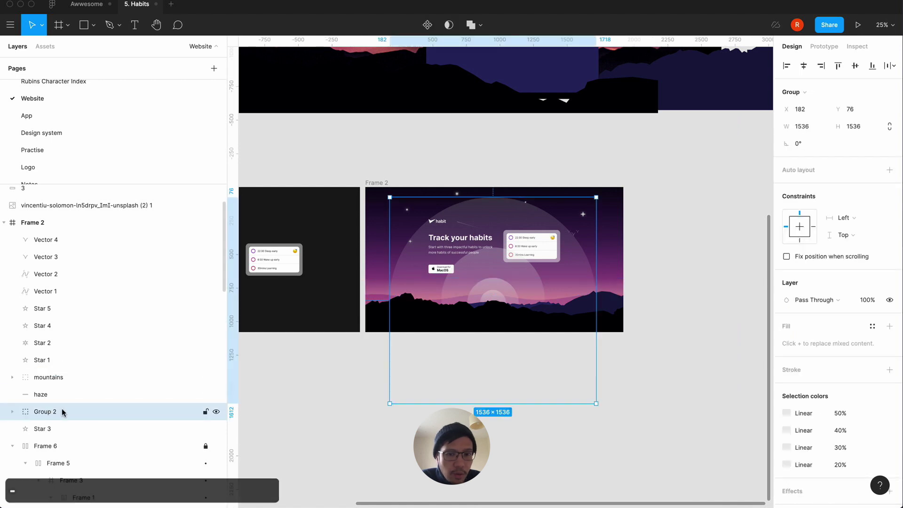
mouse_move(61, 404)
mouse_down()
mouse_move(62, 376)
mouse_move(61, 388)
mouse_up()
click(289, 408)
key(equal)
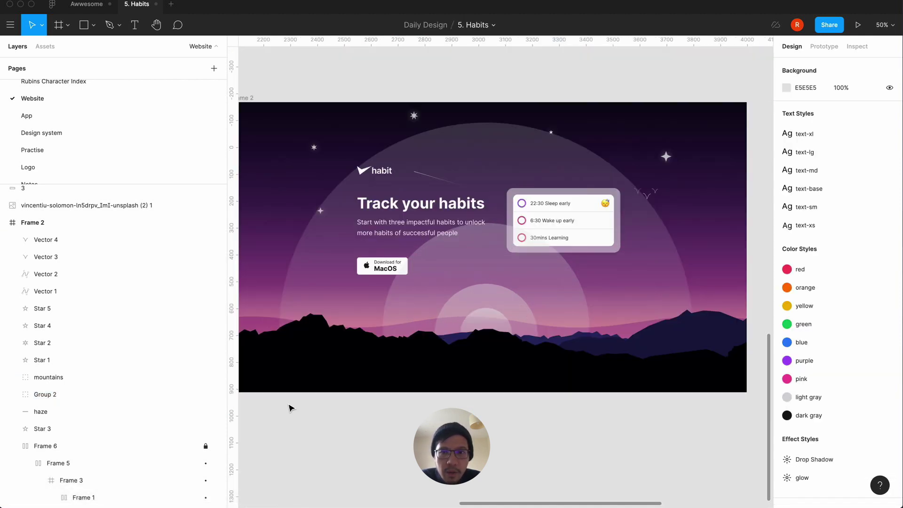
key(minus)
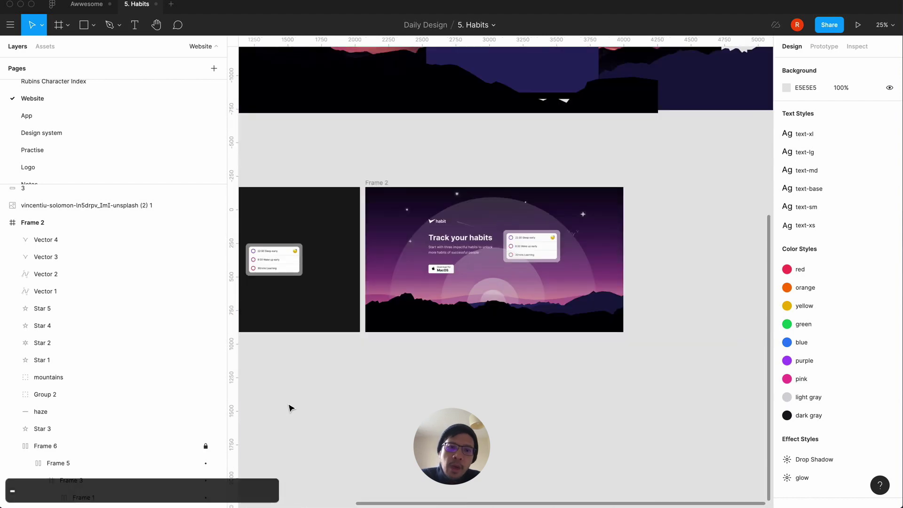
key(equal)
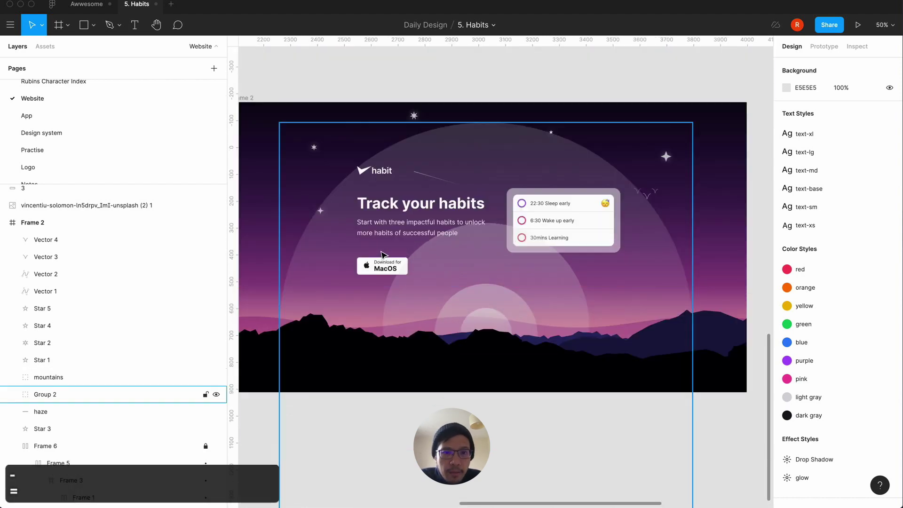
click(396, 253)
double_click(395, 250)
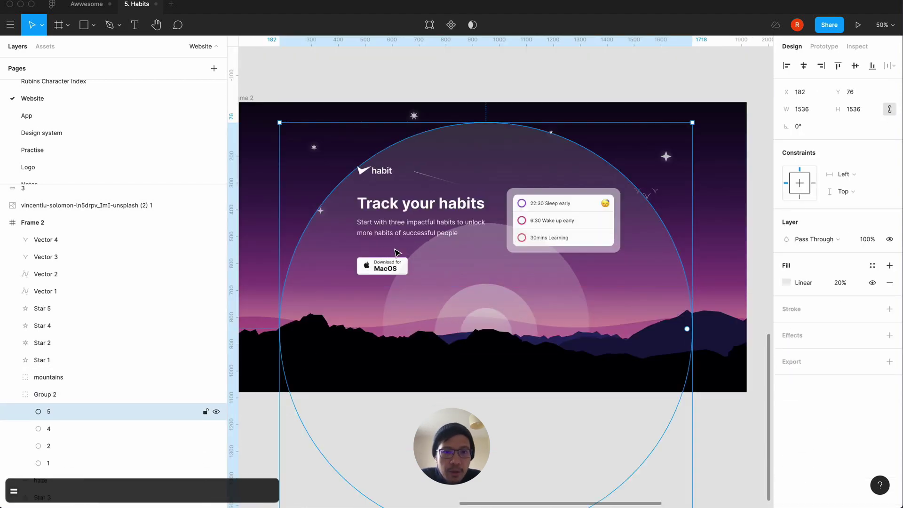
double_click(390, 219)
key(Escape)
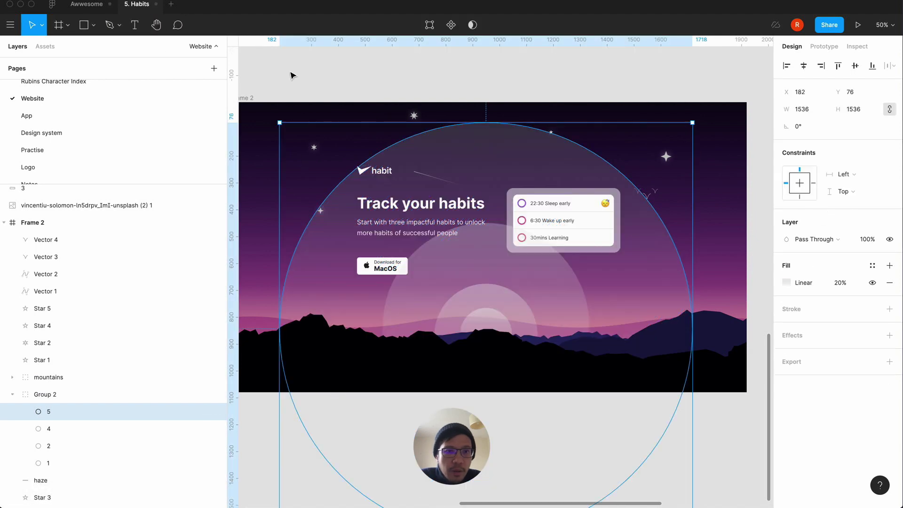
click(294, 76)
click(12, 394)
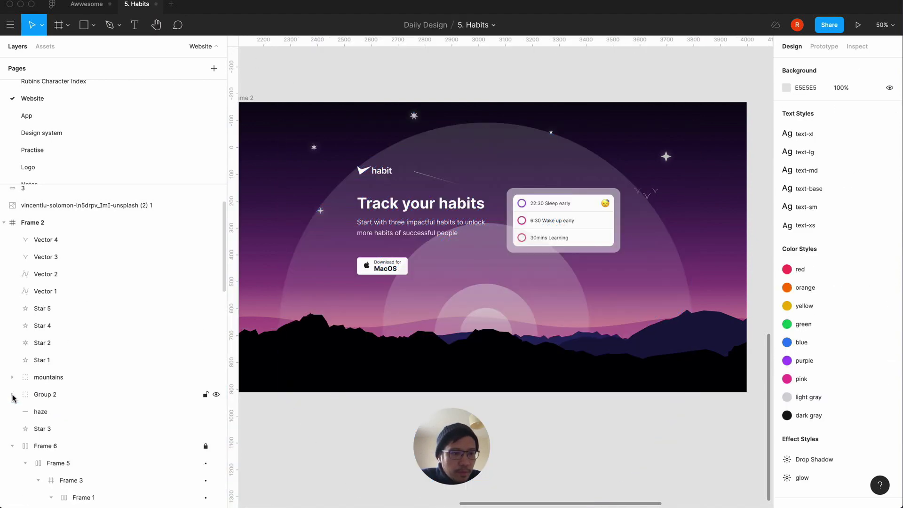
Set the auto layout spacing of the text column Frame 3 inside Frame 6 to 40.
scroll(80, 447, down, 3)
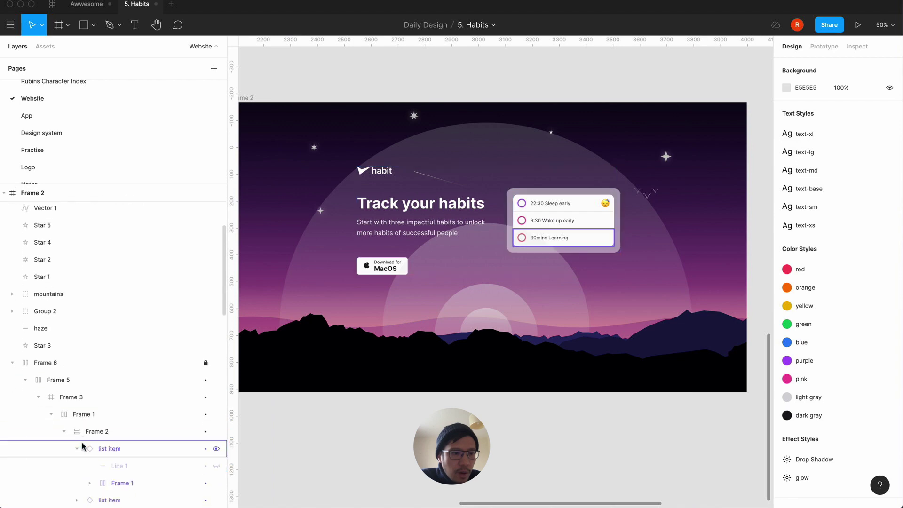
click(27, 380)
click(201, 363)
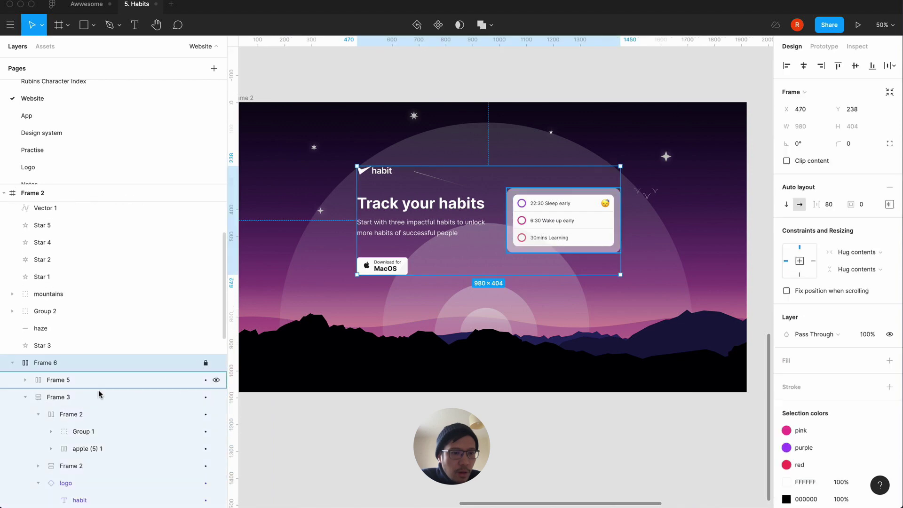
click(71, 398)
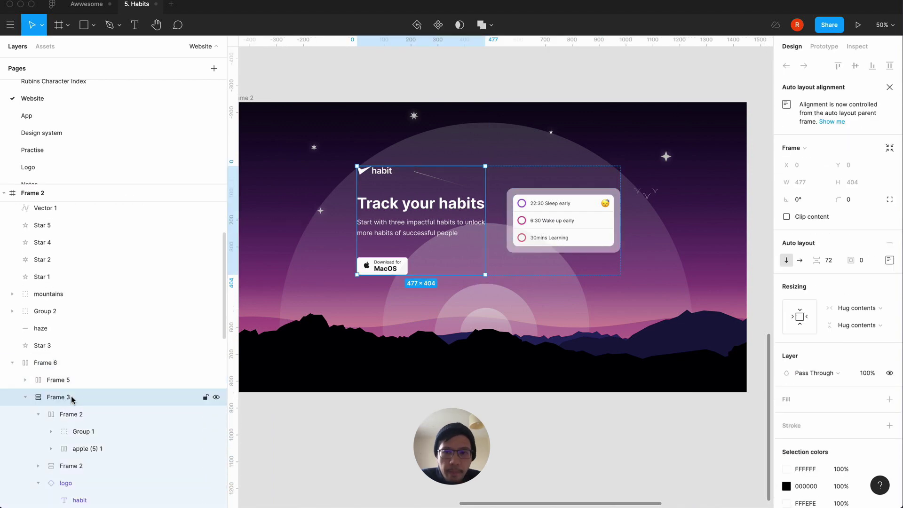
click(834, 263)
text(40)
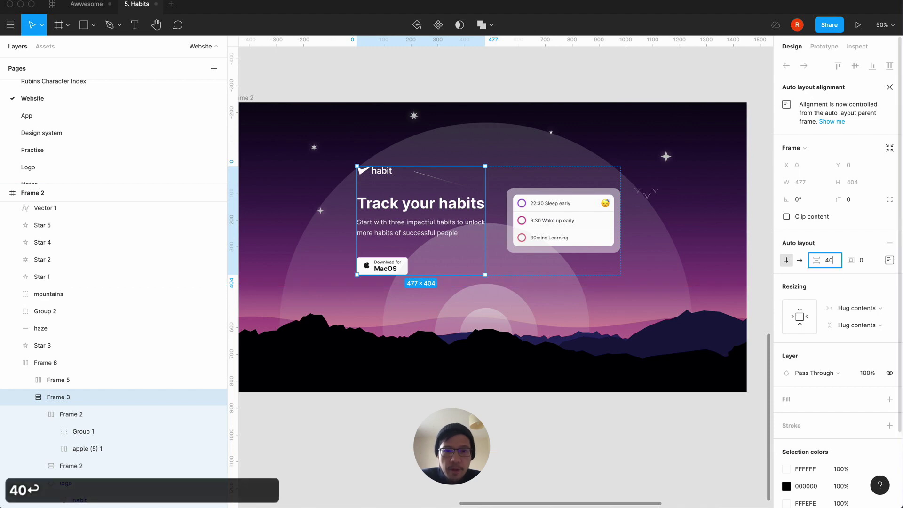
key(Return)
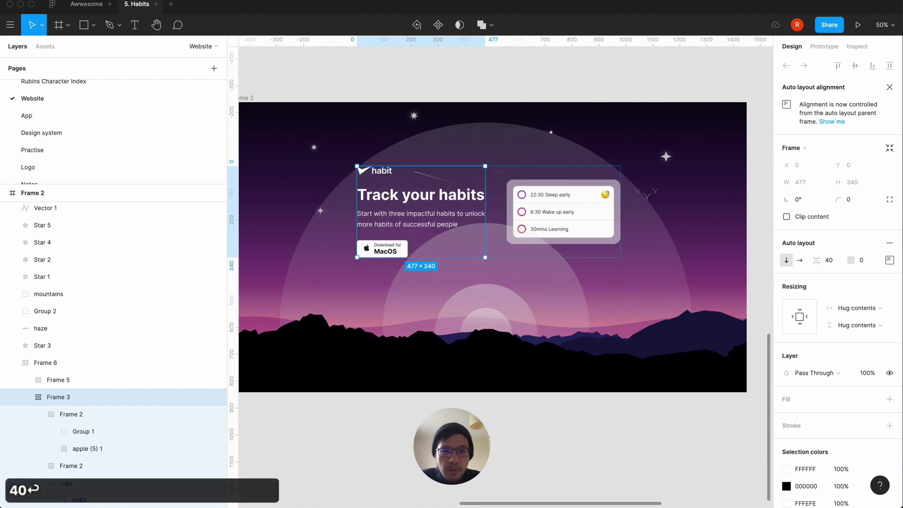
key(Escape)
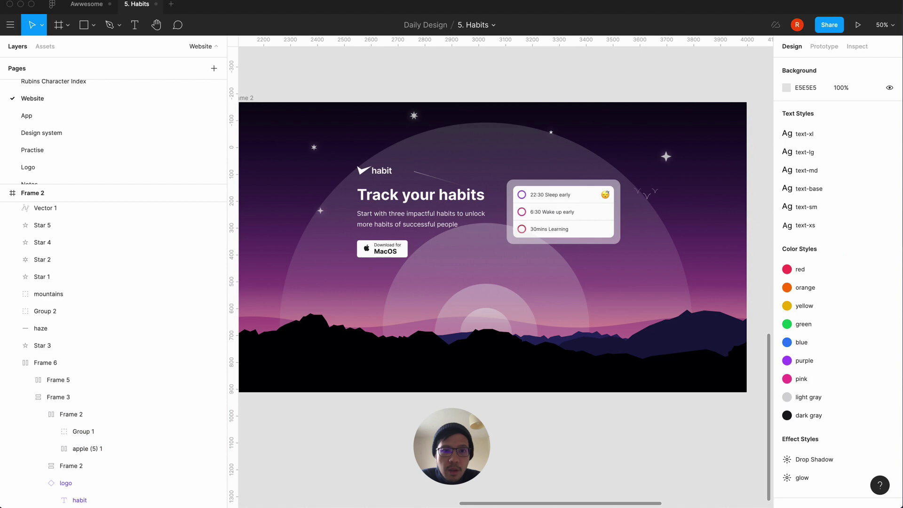
Examine the Frame 2 landing page composition close up and as a whole.
double_click(420, 229)
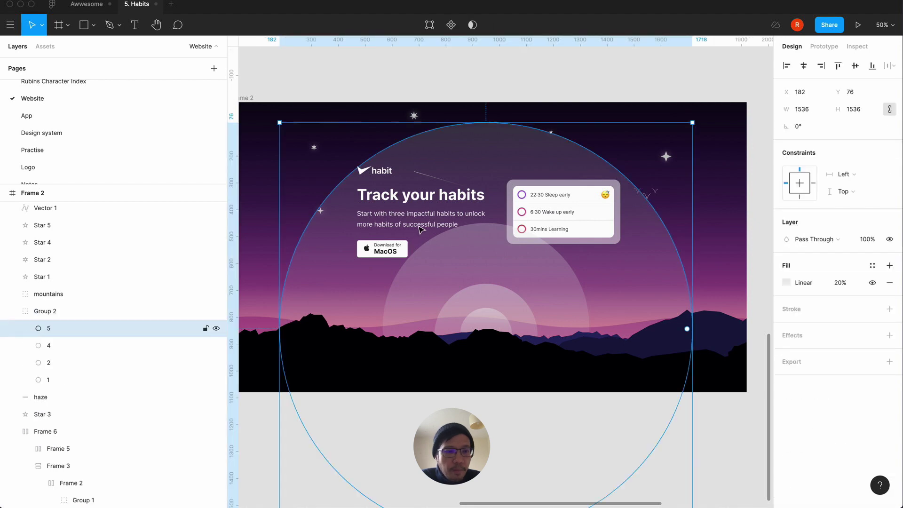
key(Escape)
key(minus)
key(equal)
key(minus)
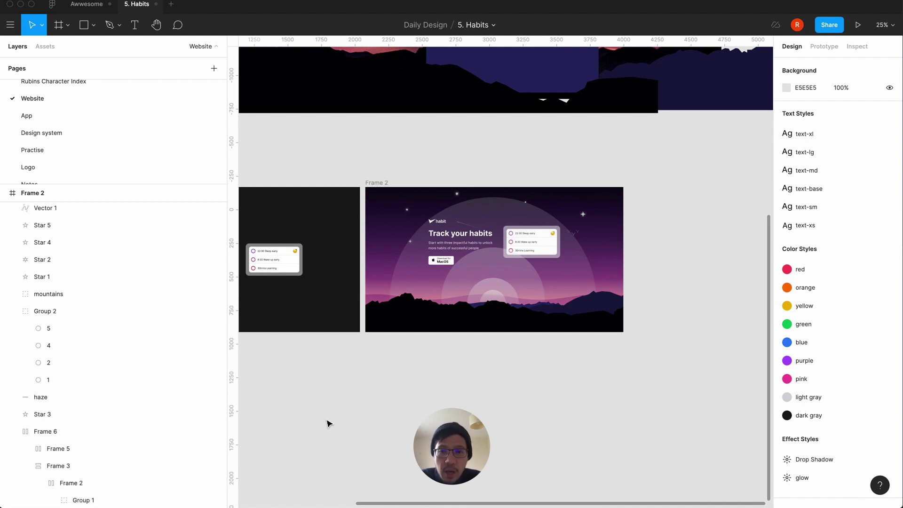
key(equal)
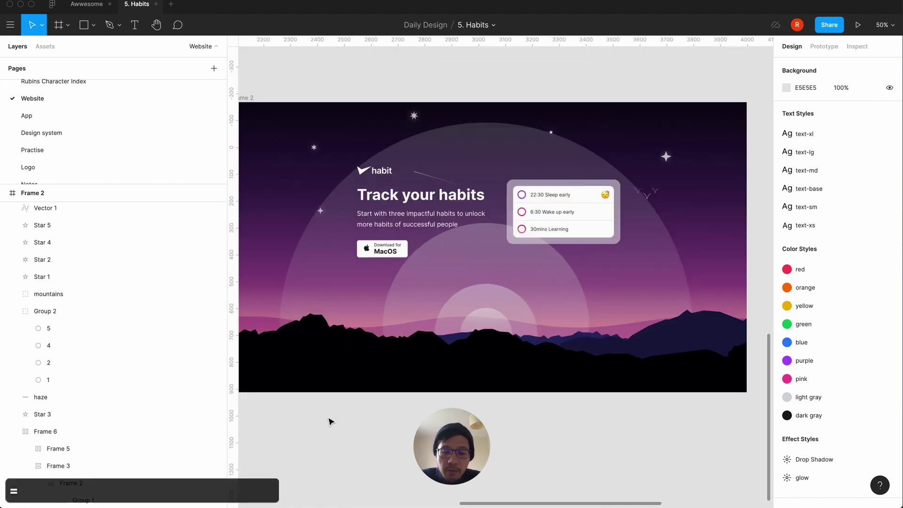
key(minus)
key(equal)
key(minus)
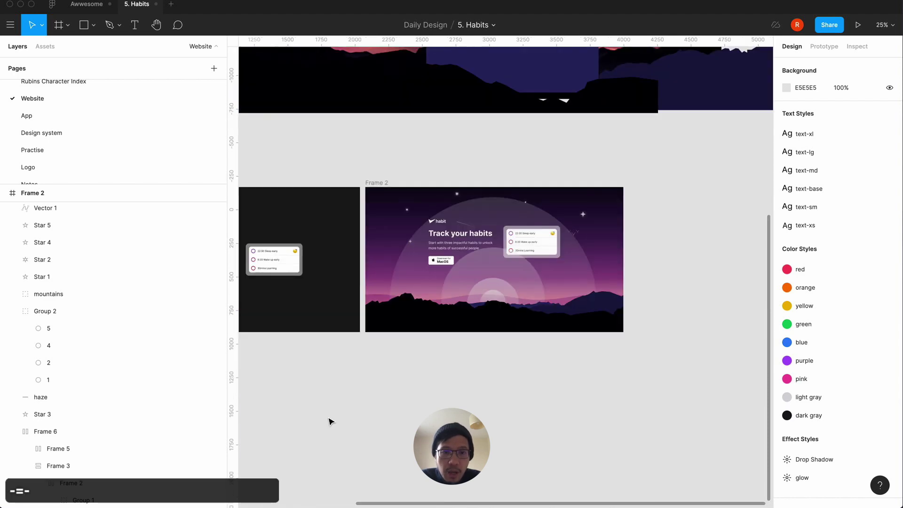
Duplicate the whole Frame 2 landing page next to the original and deselect the copy.
click(376, 184)
key(super+c)
key(super+v)
click(398, 389)
Run the Noise plugin on the duplicated landing page Frame 3 and reduce the noise density and scale.
scroll(397, 390, right, 10)
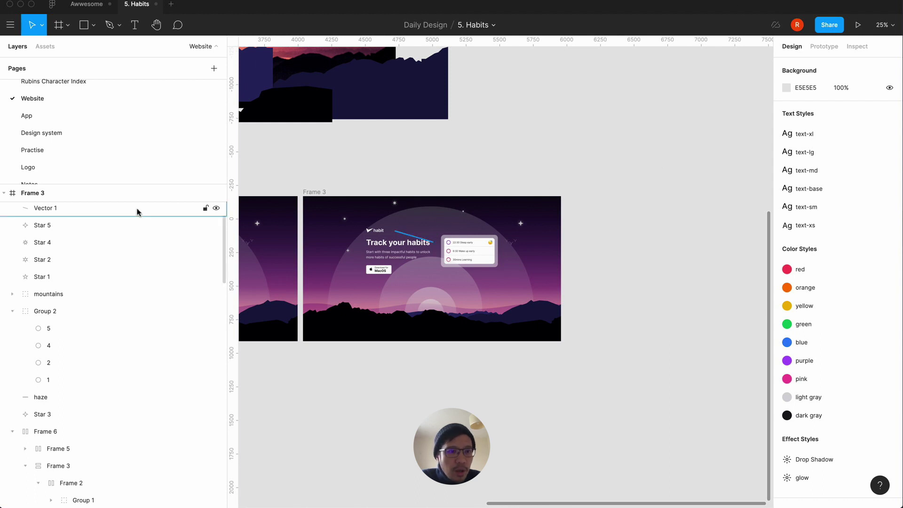
click(315, 193)
right_click(318, 192)
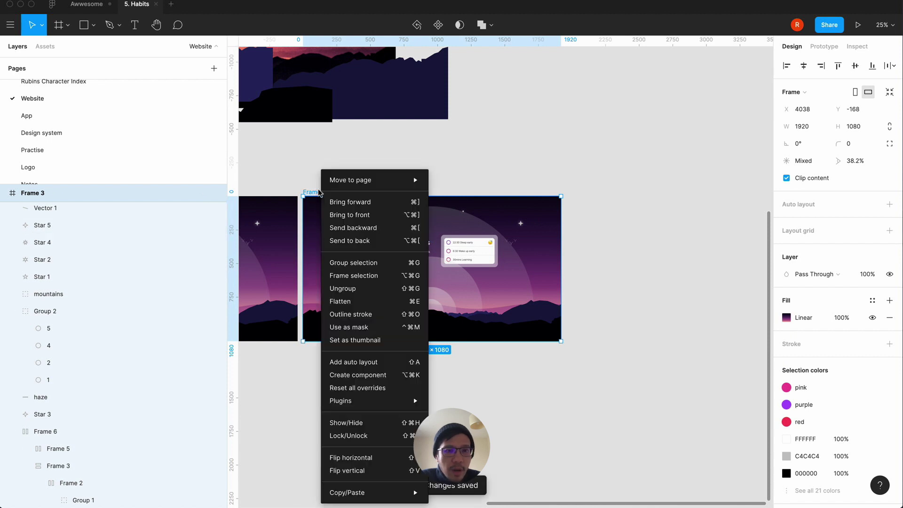
mouse_move(357, 400)
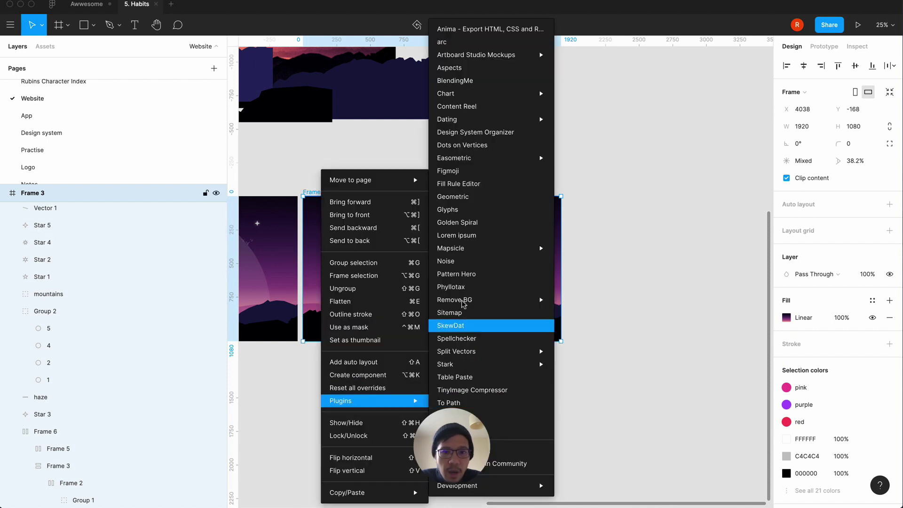
click(449, 262)
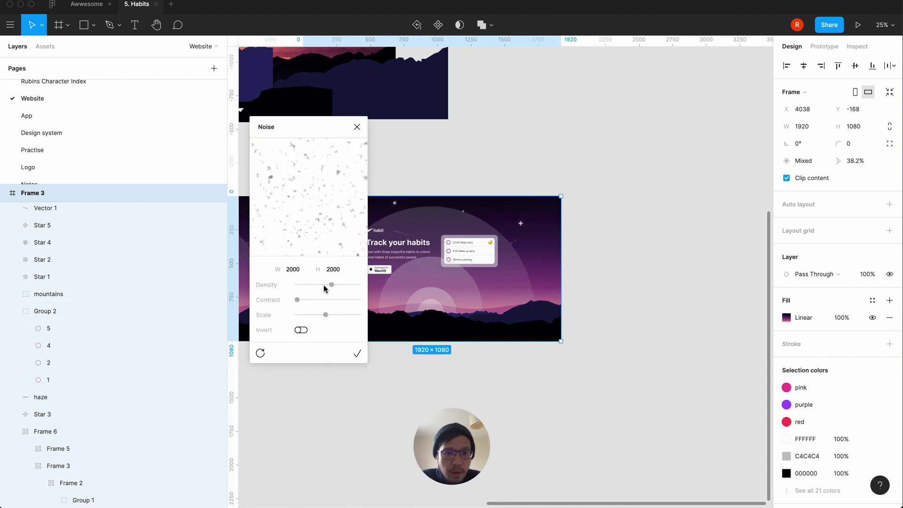
drag(332, 288, 308, 285)
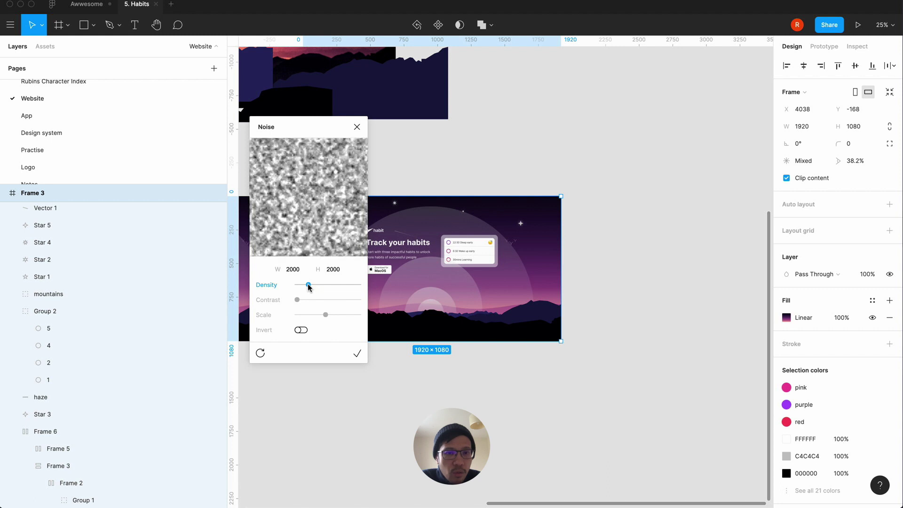
drag(309, 285, 304, 285)
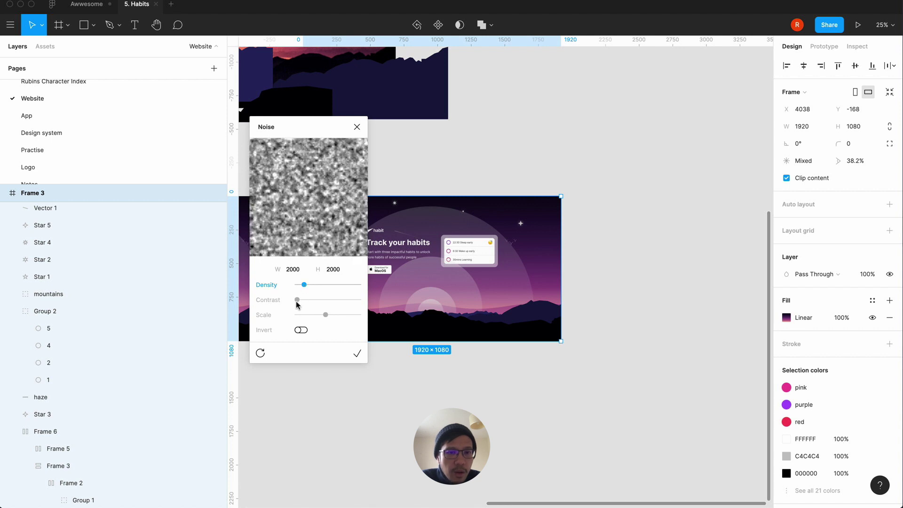
drag(324, 316, 305, 316)
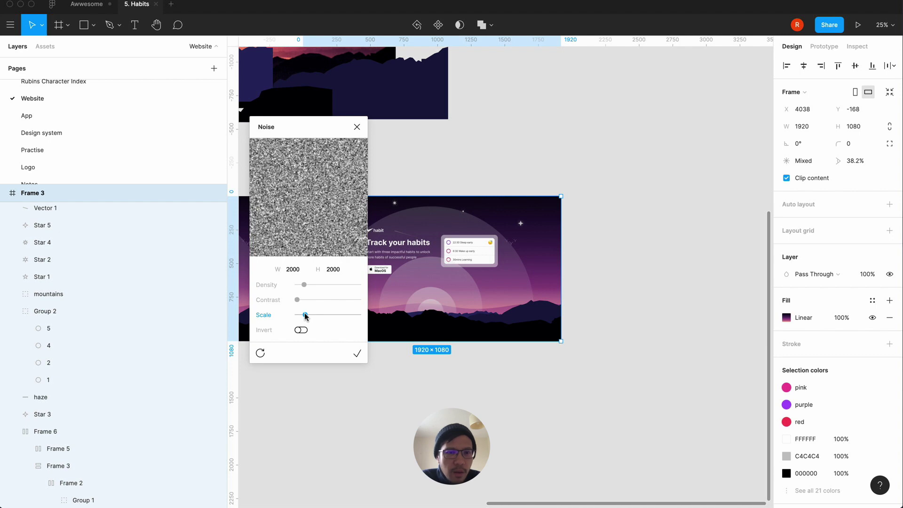
Insert the generated 2000 × 2000 noise image and move it horizontally over Frame 3.
click(357, 354)
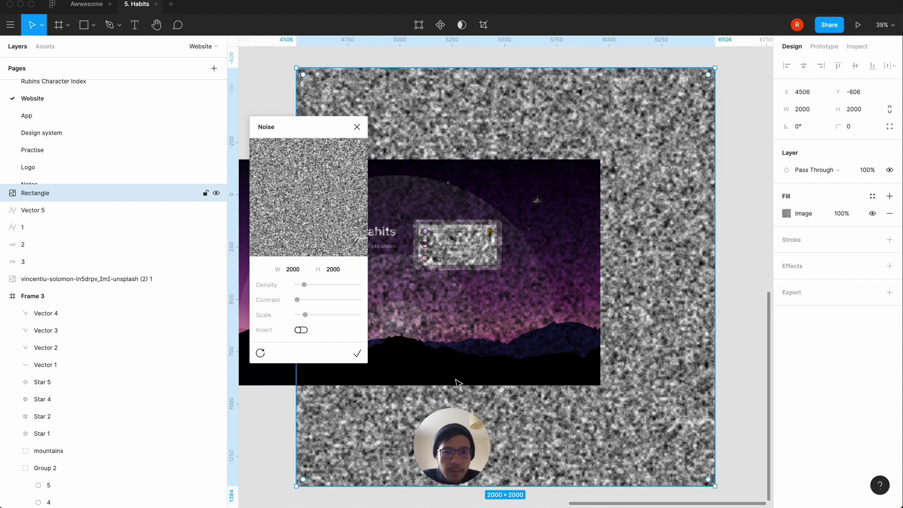
click(357, 128)
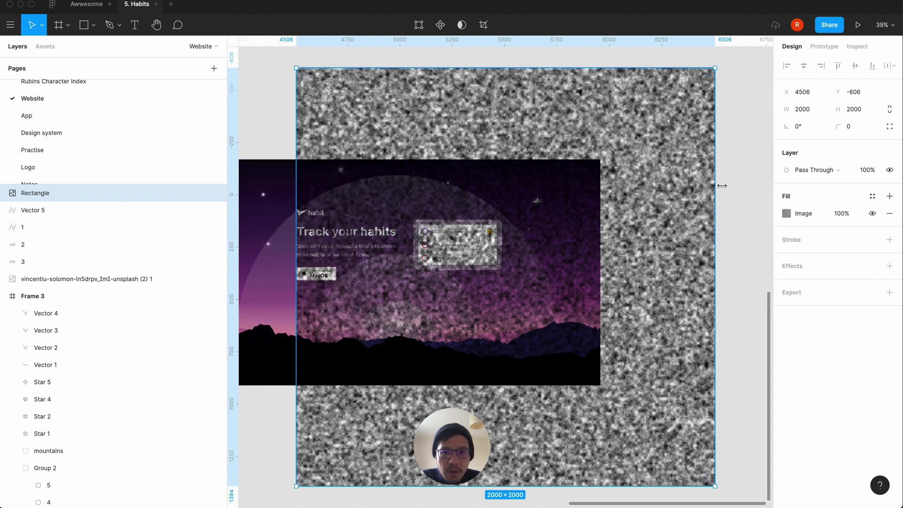
click(742, 196)
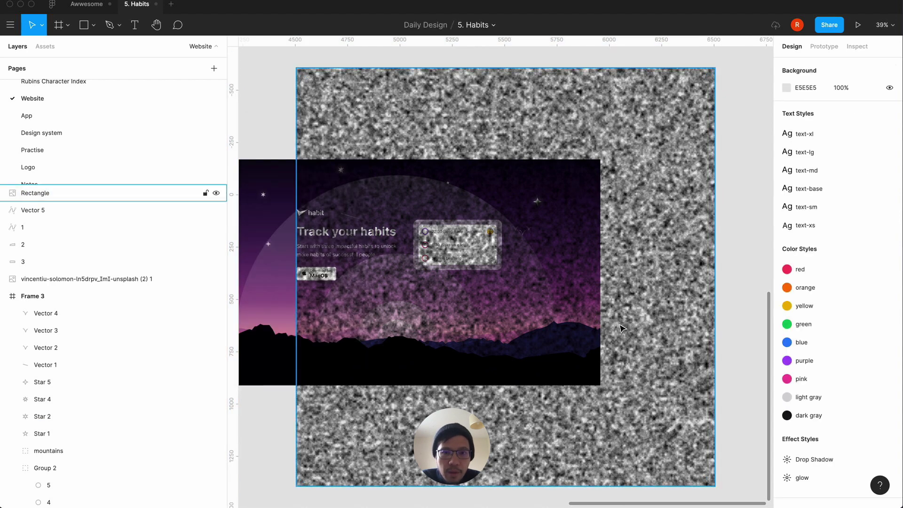
scroll(622, 328, left, 3)
scroll(622, 328, down, 2)
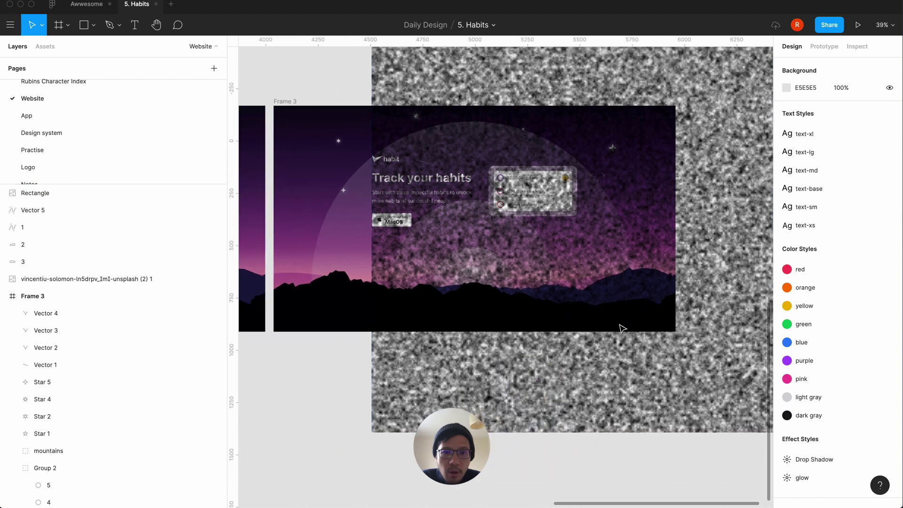
click(567, 381)
drag(619, 382, 512, 382)
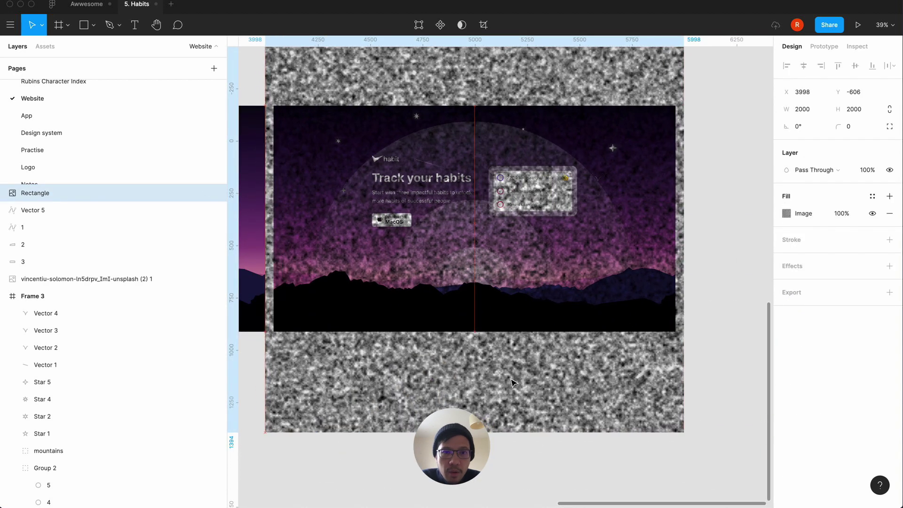
Try a 10% fill opacity on the coarse noise rectangle and delete the rectangle.
click(841, 216)
text(10)
key(Return)
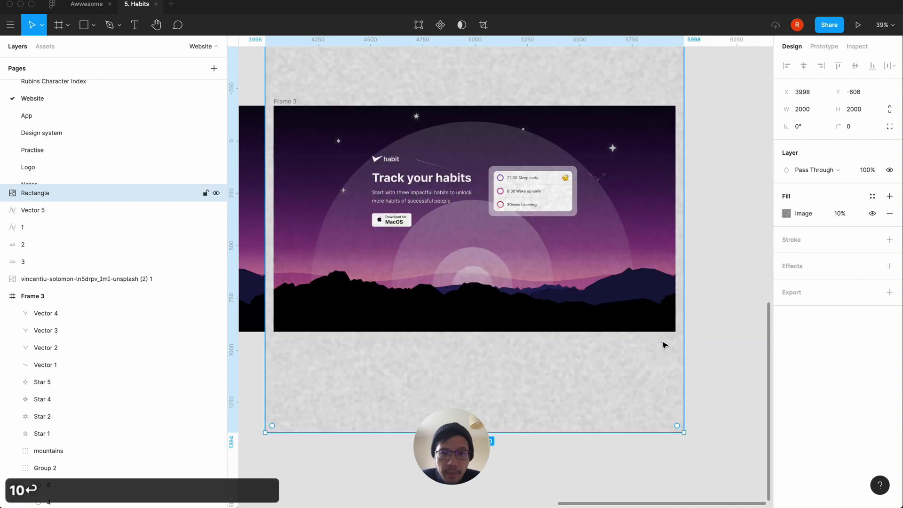
key(Delete)
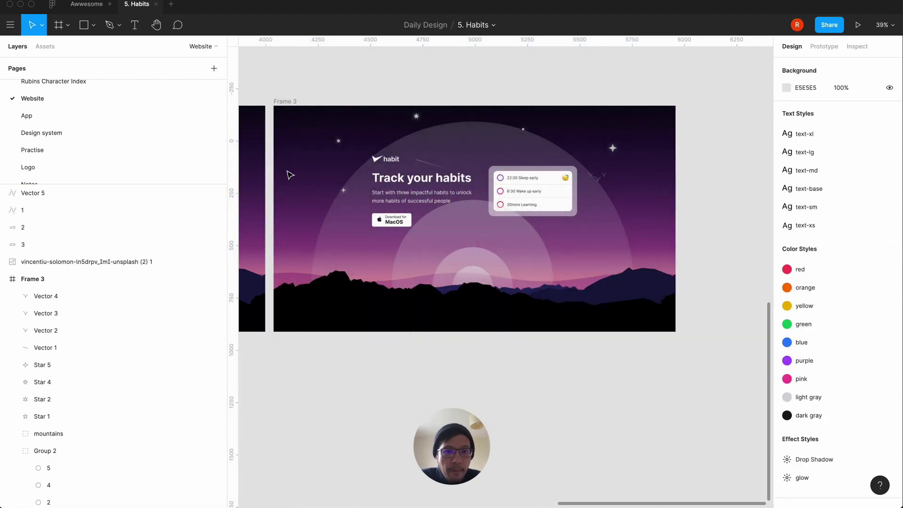
Generate a finer 2000 × 2000 noise image for Frame 3 with the Noise plugin, with the scale at its minimum.
click(284, 103)
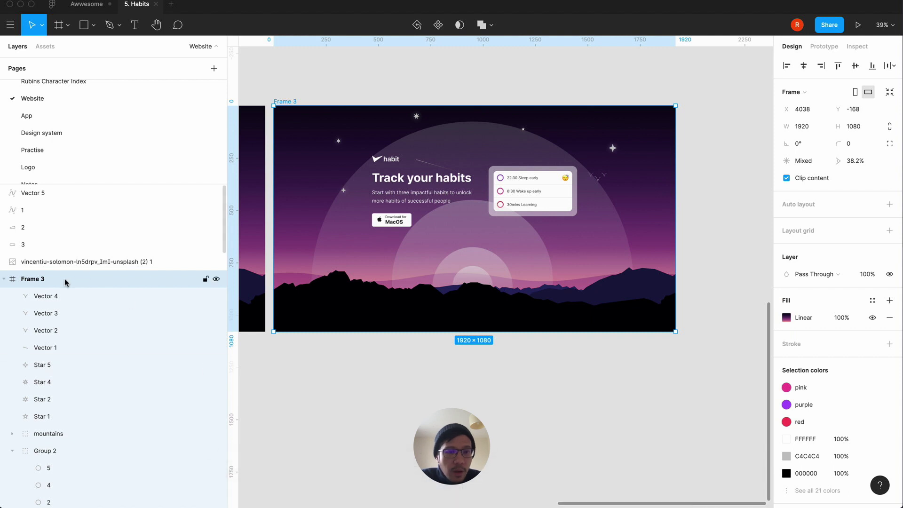
right_click(300, 151)
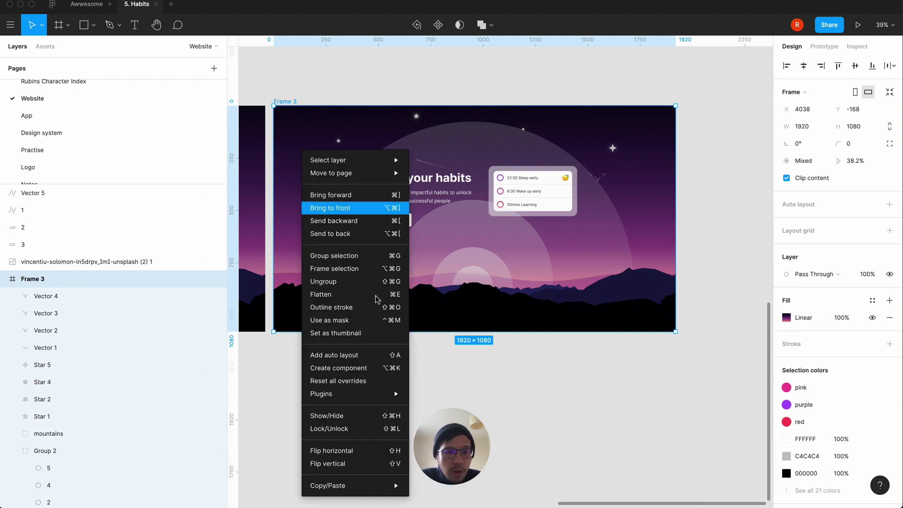
mouse_move(348, 393)
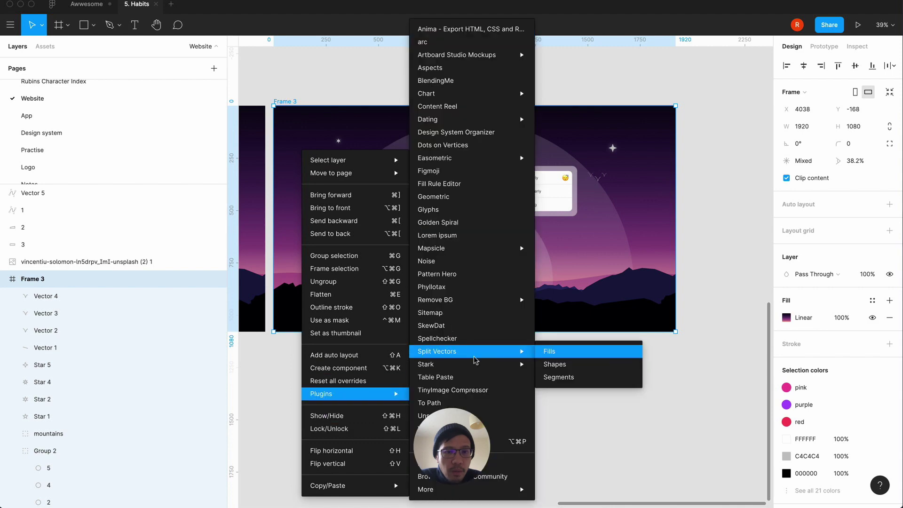
click(449, 260)
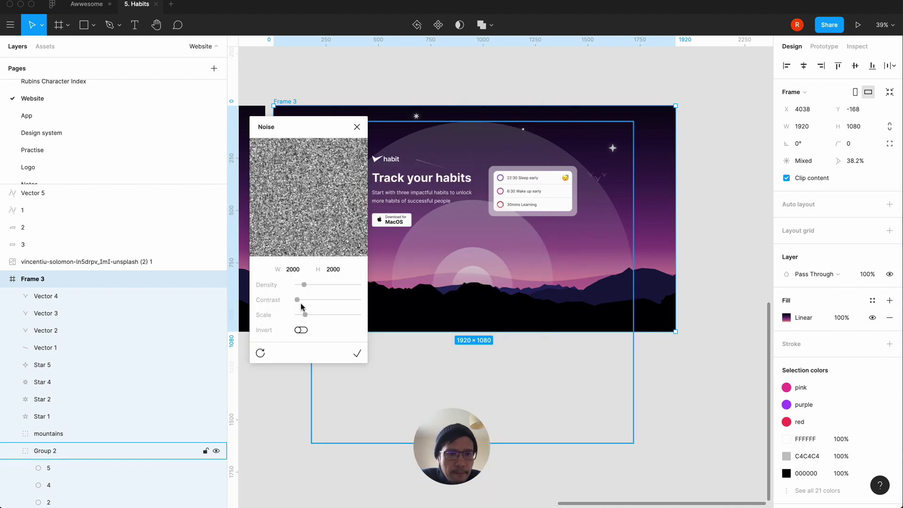
drag(306, 315, 292, 317)
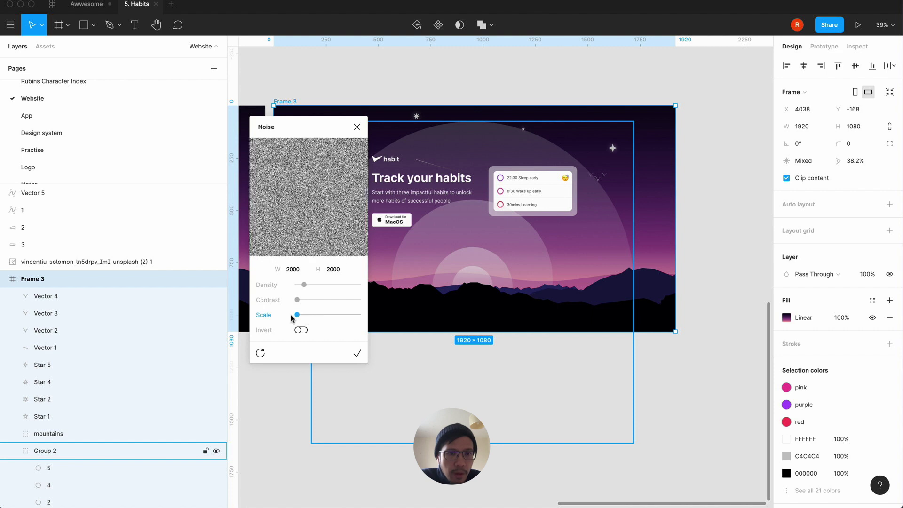
click(357, 353)
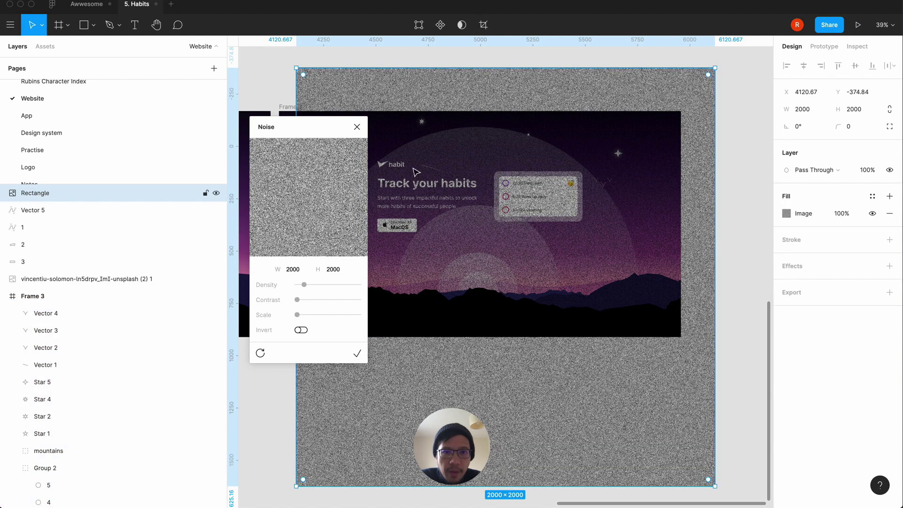
click(356, 126)
Move the fine noise rectangle so it covers Frame 3 and rename its layer noise.
drag(490, 101, 470, 101)
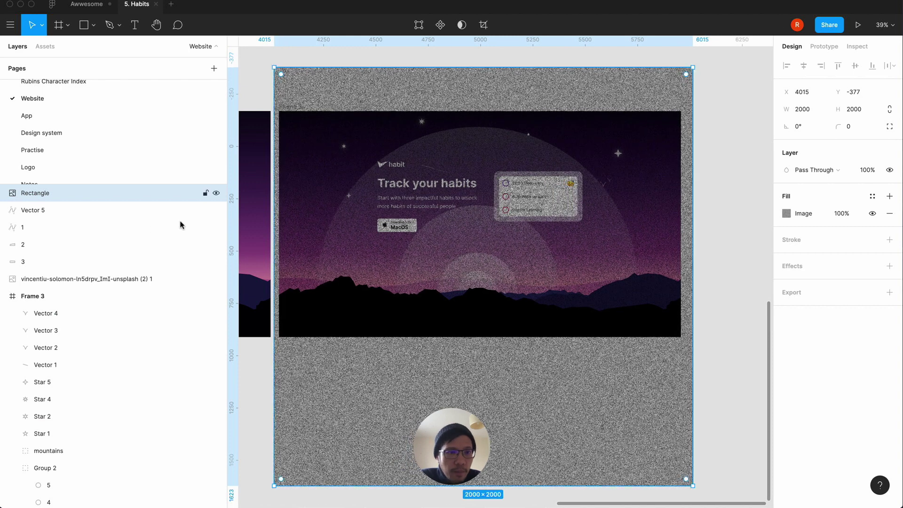
double_click(45, 193)
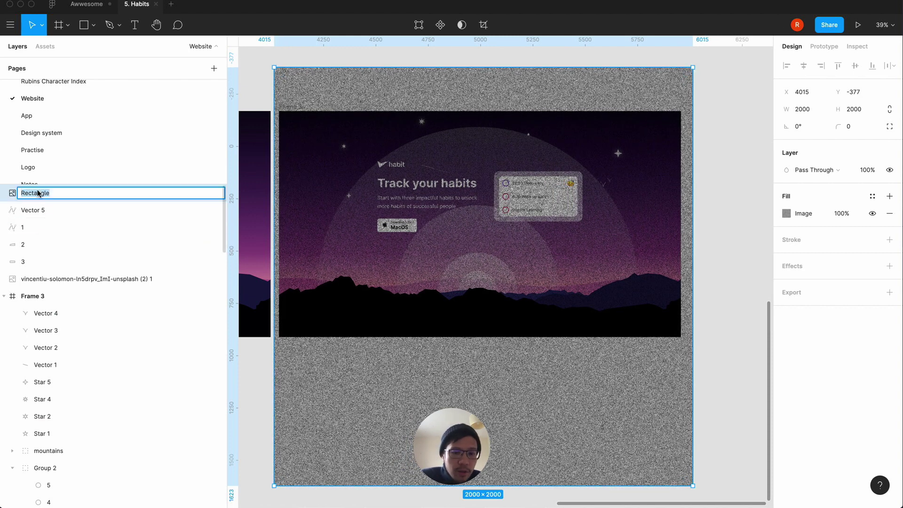
text(noise)
key(Return)
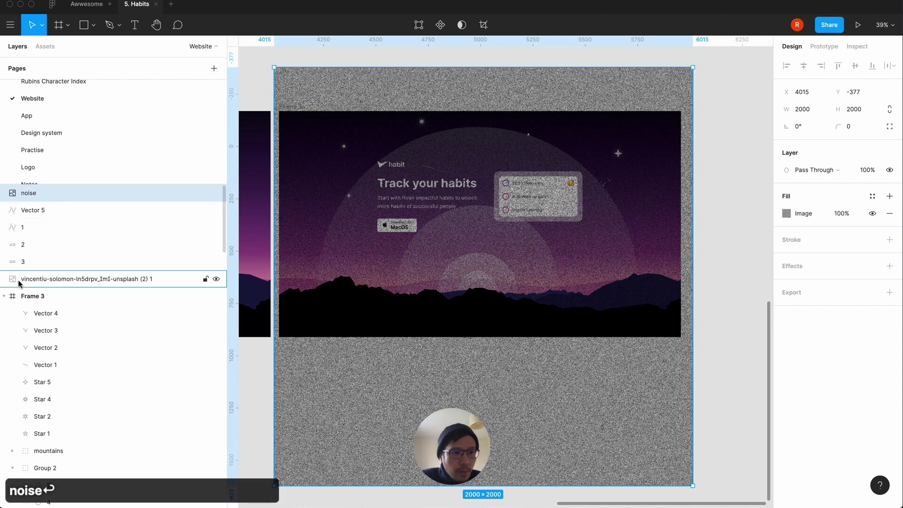
Move the noise layer into Frame 3 directly above the mountains group, collapsing Group 2, Frame 6 and Frame 2 in the layer list.
click(13, 467)
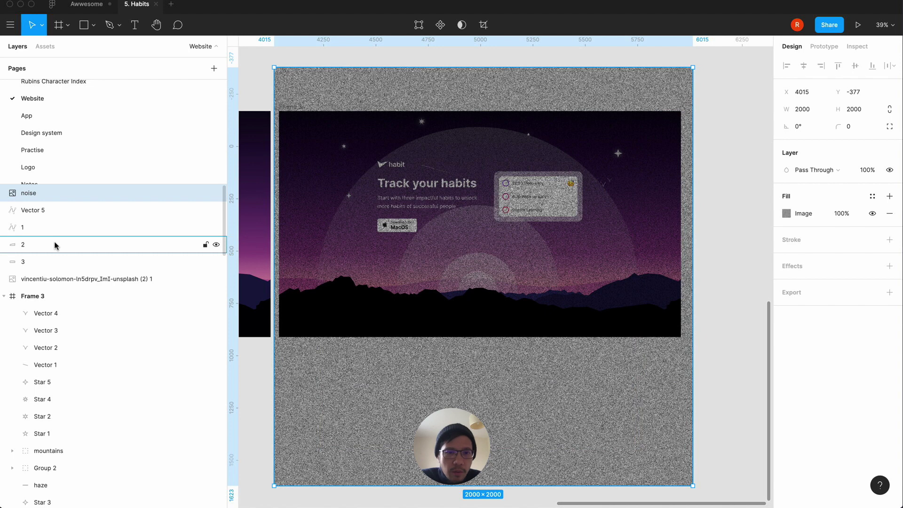
drag(56, 194, 46, 439)
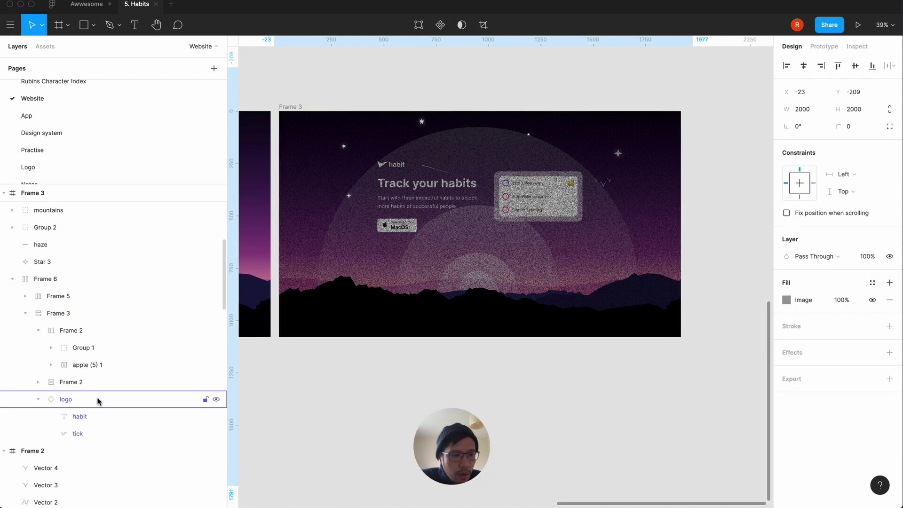
scroll(93, 368, up, 3)
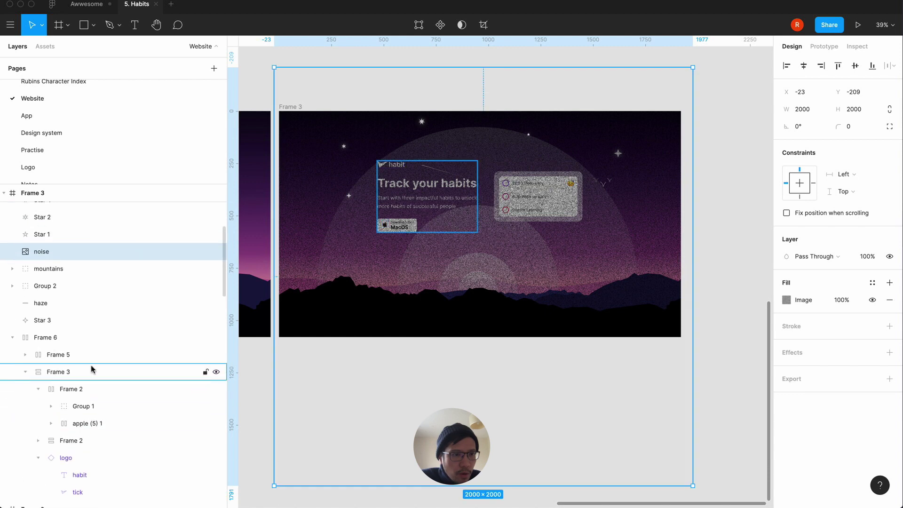
click(12, 337)
click(4, 354)
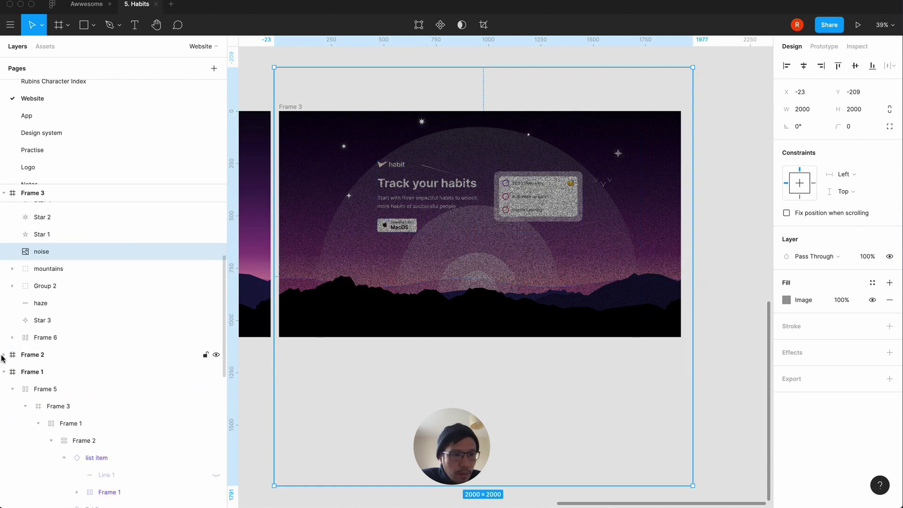
Reorder Frame 3's layers with Frame 6 directly below Star 1 and the noise layer directly below the mountains group.
click(34, 341)
scroll(121, 335, up, 3)
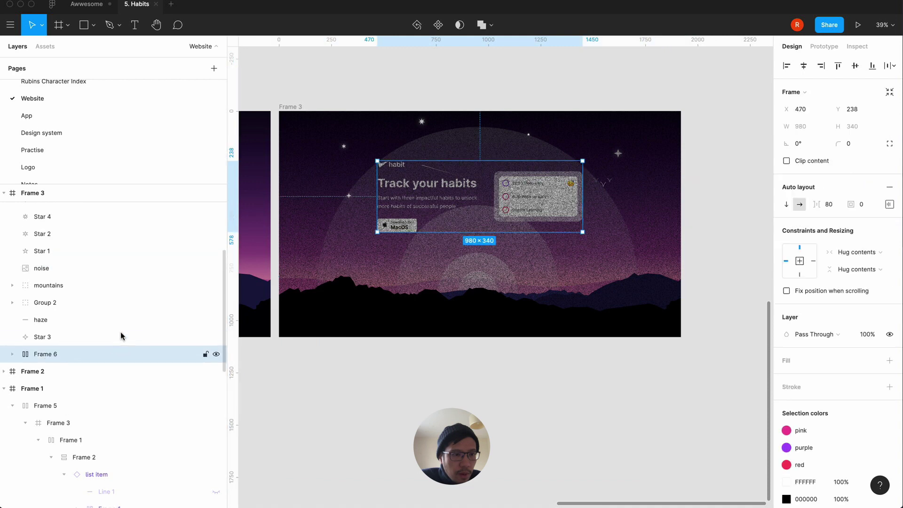
scroll(121, 336, up, 1)
drag(67, 410, 66, 317)
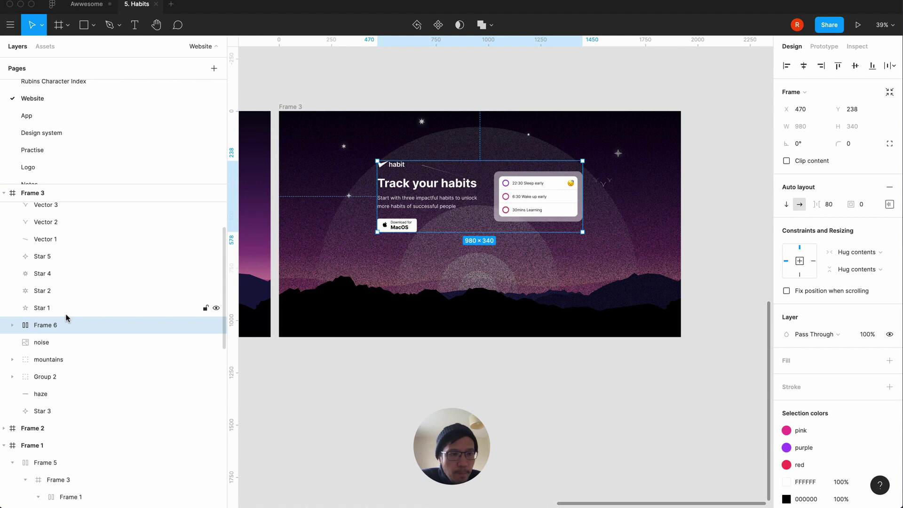
click(59, 346)
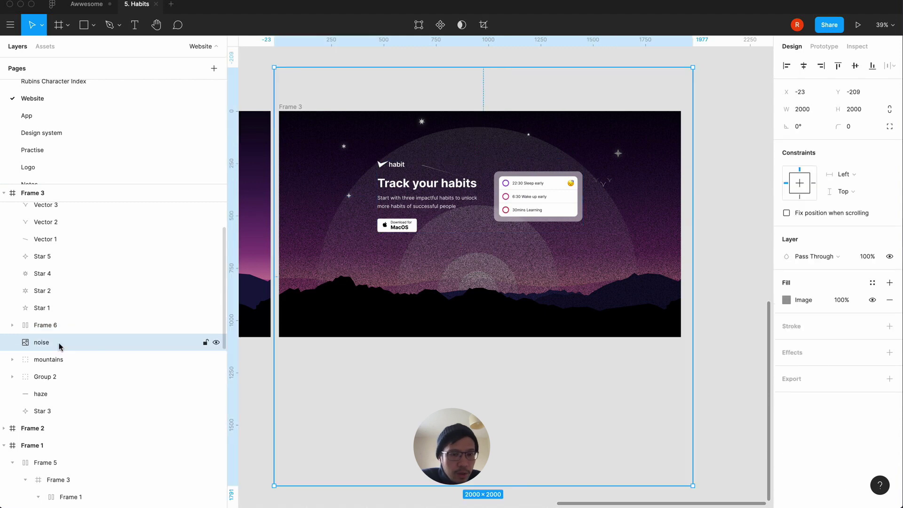
drag(69, 347, 70, 366)
Identify Group 2 in Frame 3 by toggling its visibility off and on, and rename it sun.
click(44, 376)
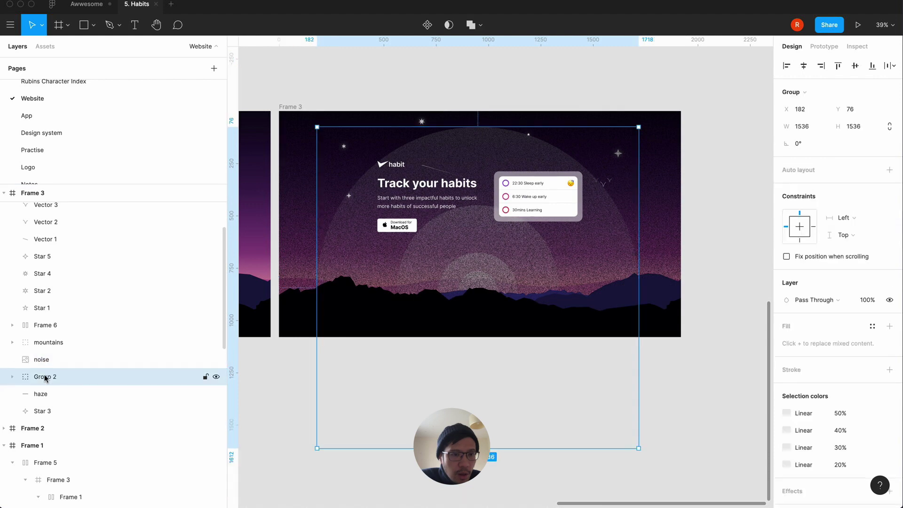
click(216, 377)
click(216, 377)
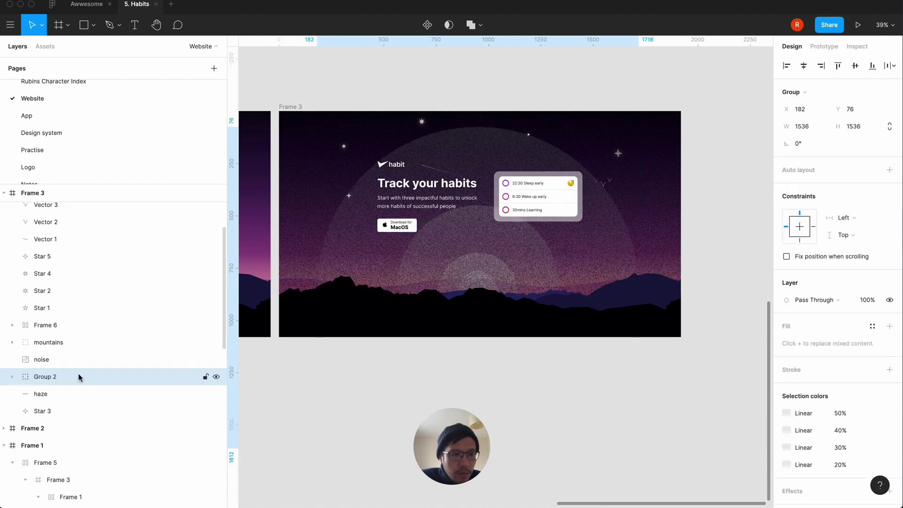
double_click(50, 376)
text(a)
key(BackSpace)
text(sun)
key(Return)
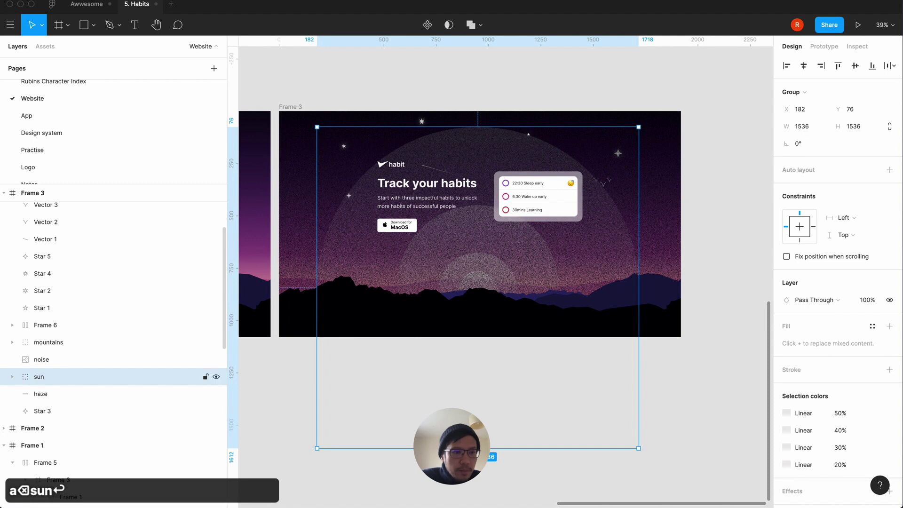
Move the noise layer below Star 3 at the bottom of Frame 3's layer order and set its layer opacity to 50%.
click(41, 360)
drag(57, 358, 55, 410)
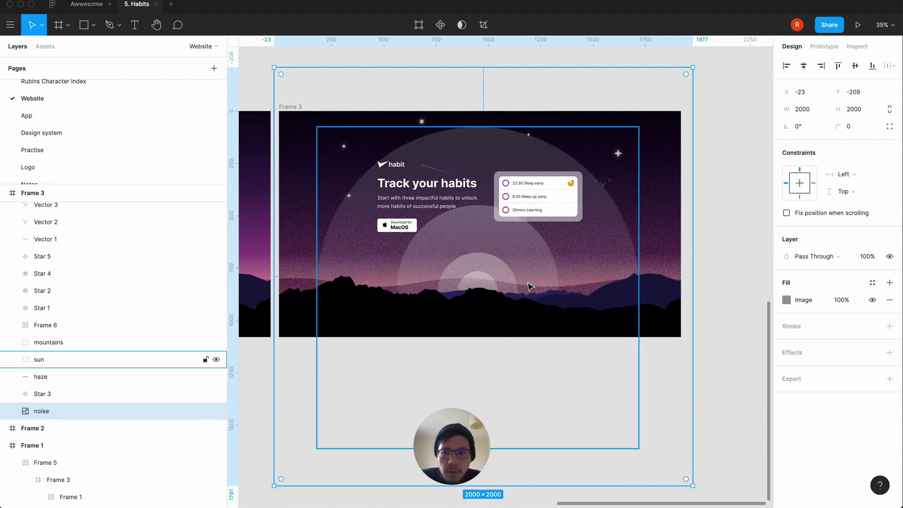
click(867, 257)
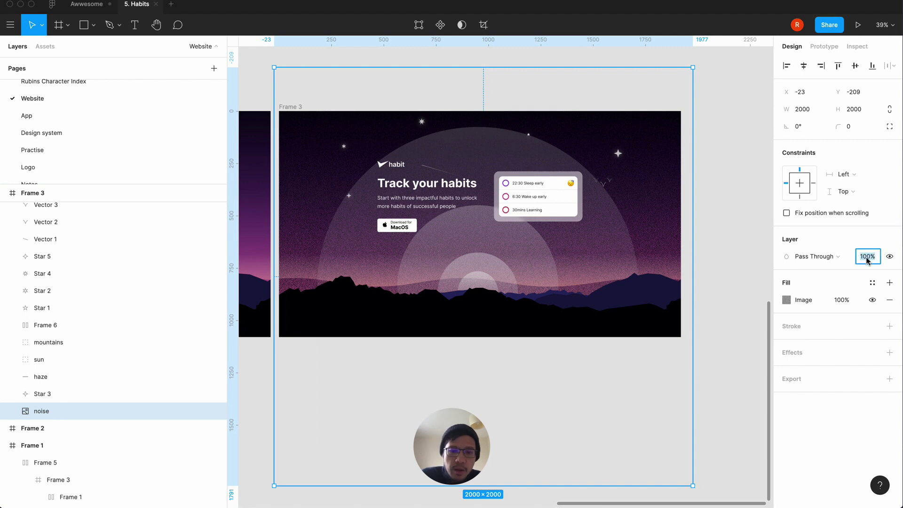
text(50)
key(Return)
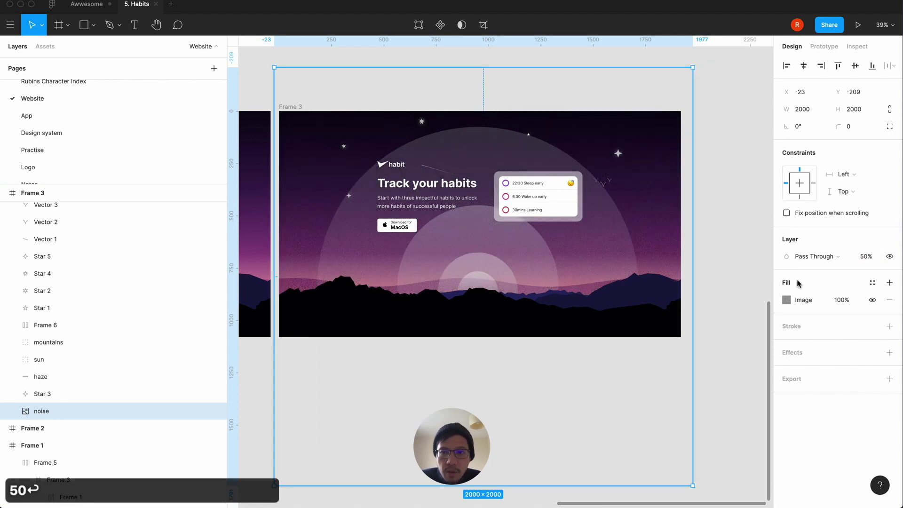
click(753, 290)
key(shift+0)
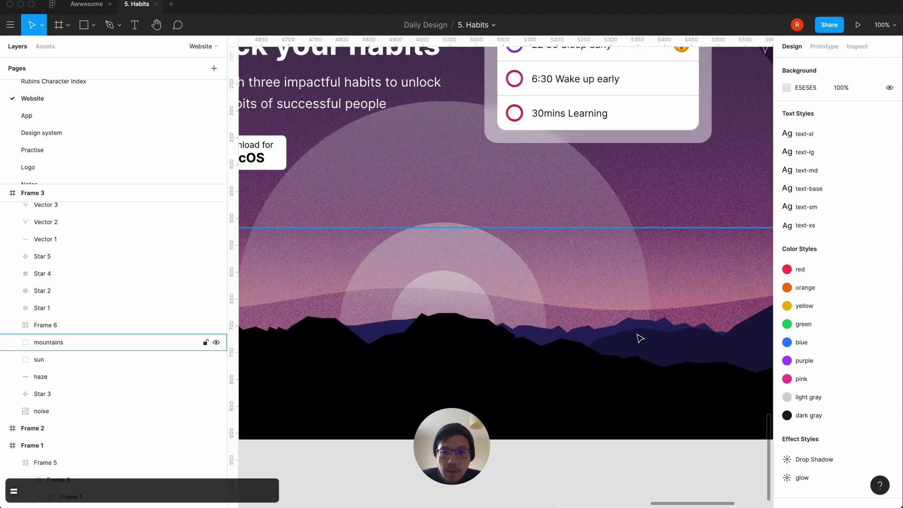
key(minus)
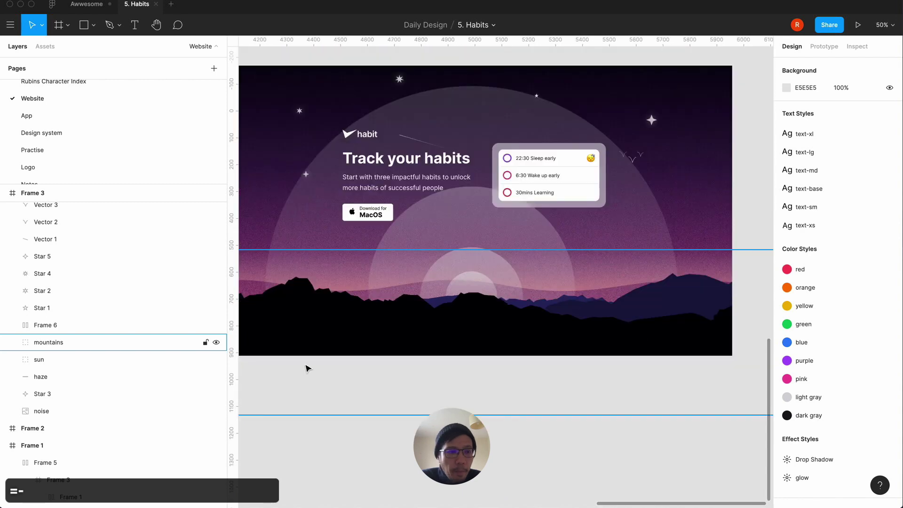
Set the layer opacity of Frame 3's noise layer to 10%.
click(38, 411)
click(865, 259)
text(10)
key(Return)
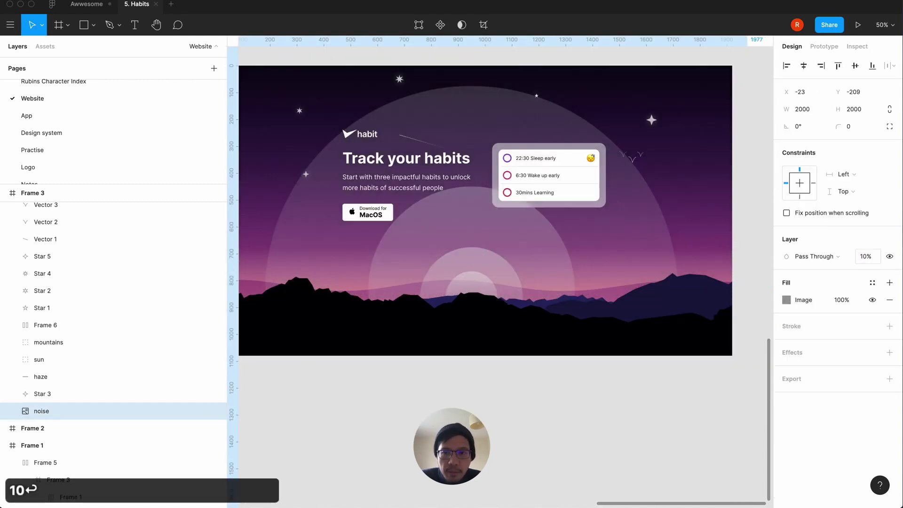
Examine the noise texture across Frame 3's sky and mountains, both close up and as a whole.
click(609, 455)
key(equal)
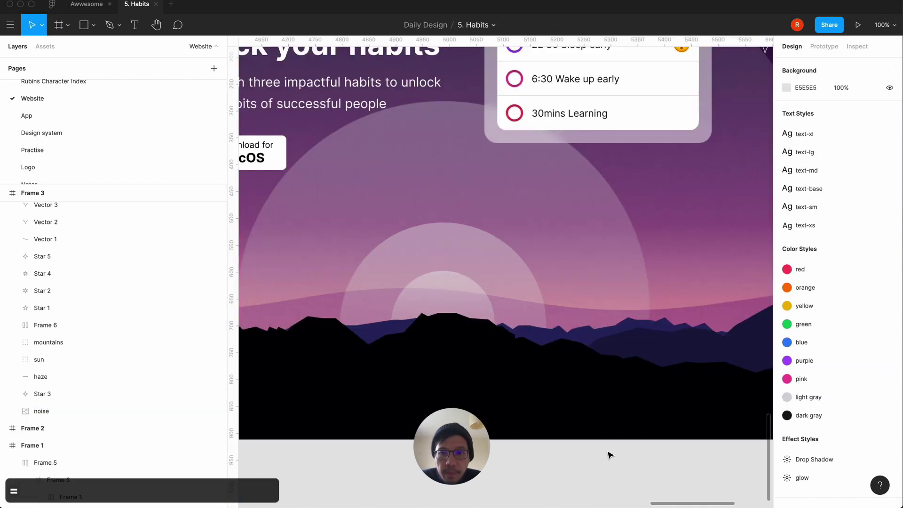
key(minus)
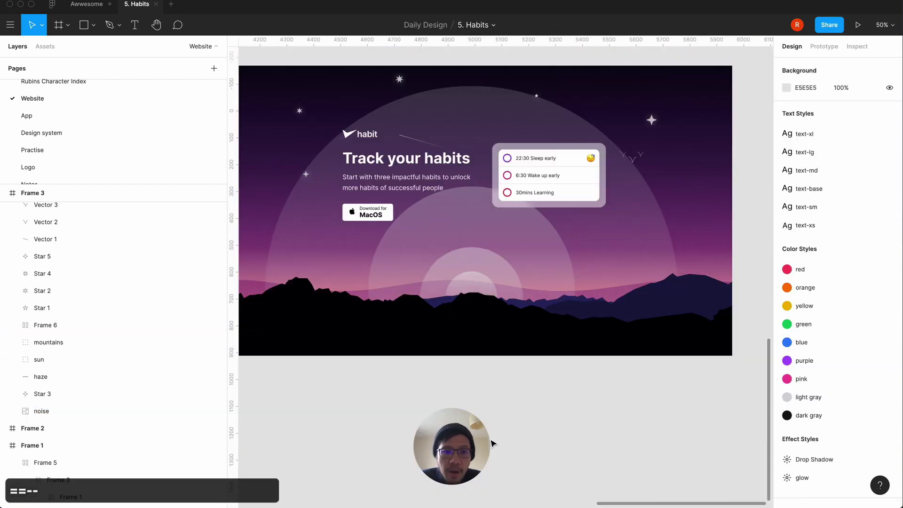
scroll(492, 442, up, 2)
scroll(492, 442, left, 1)
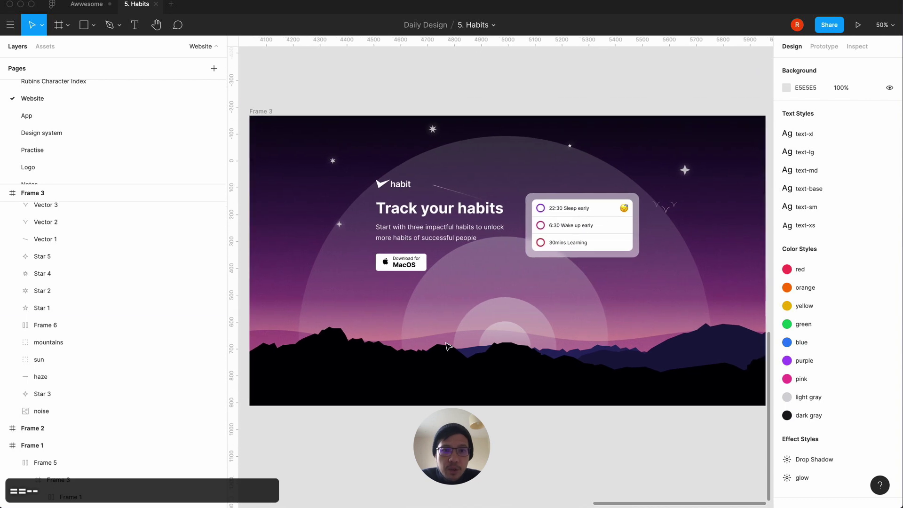
key(plus)
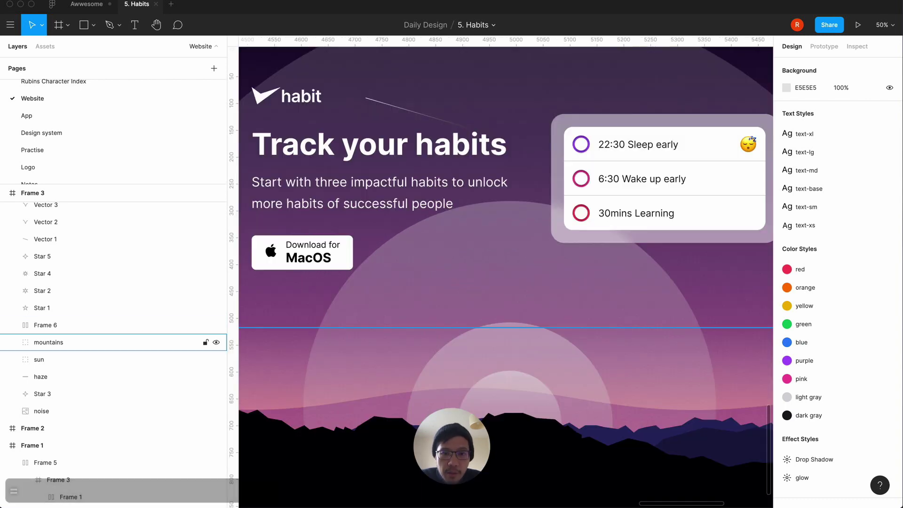
scroll(651, 288, right, 5)
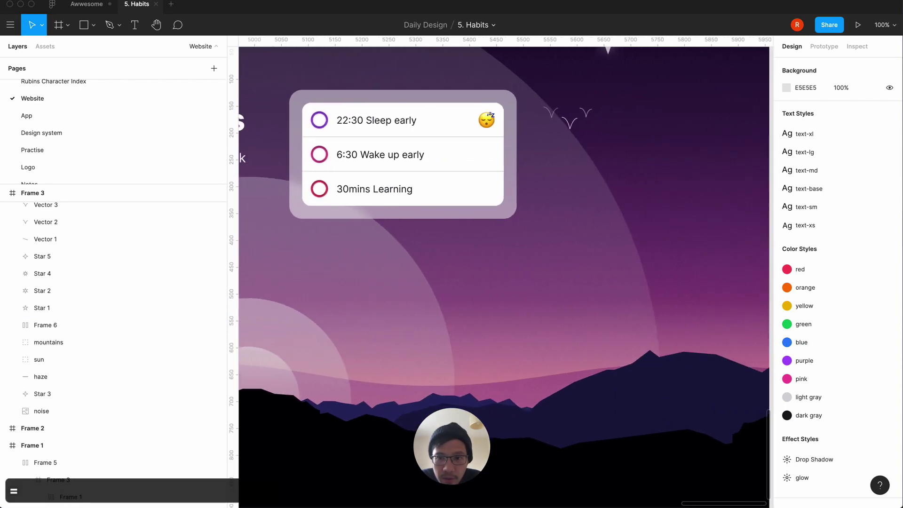
key(minus)
key(minus)
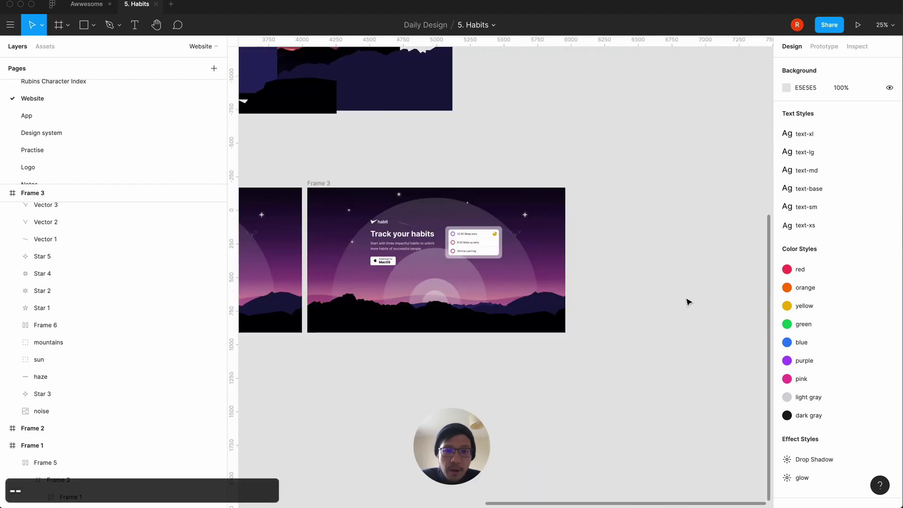
key(equal)
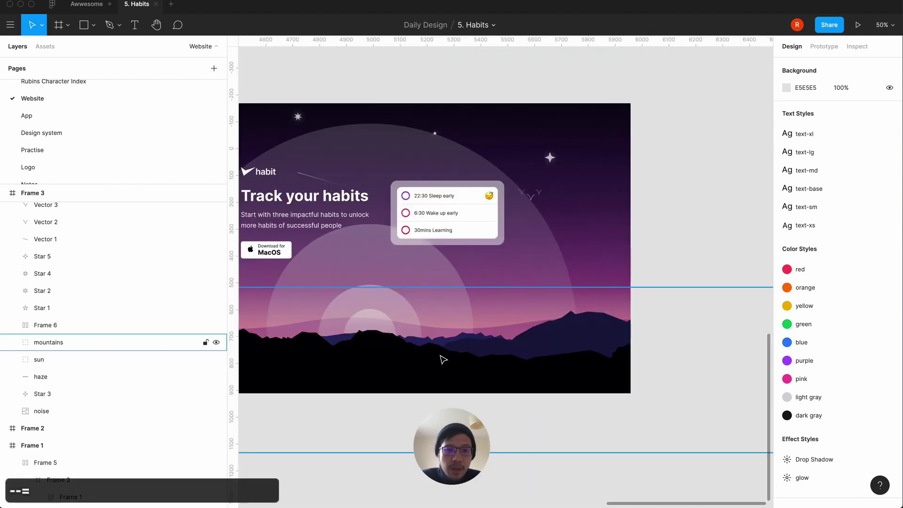
Move Frame 6, holding the headline and habit card, down within Frame 3 to Y 278.
click(314, 214)
key(shift+Down)
key(shift+Down)
key(shift+Down)
key(shift+Down)
key(shift+Down)
key(shift+Down)
key(shift+Down)
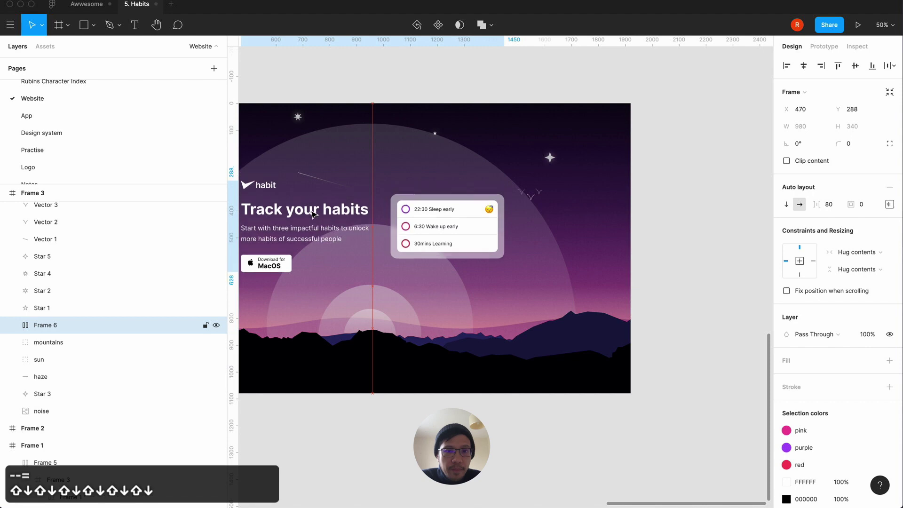
key(shift+Up)
key(shift+Up)
key(shift+Up)
key(shift+Up)
key(shift+Down)
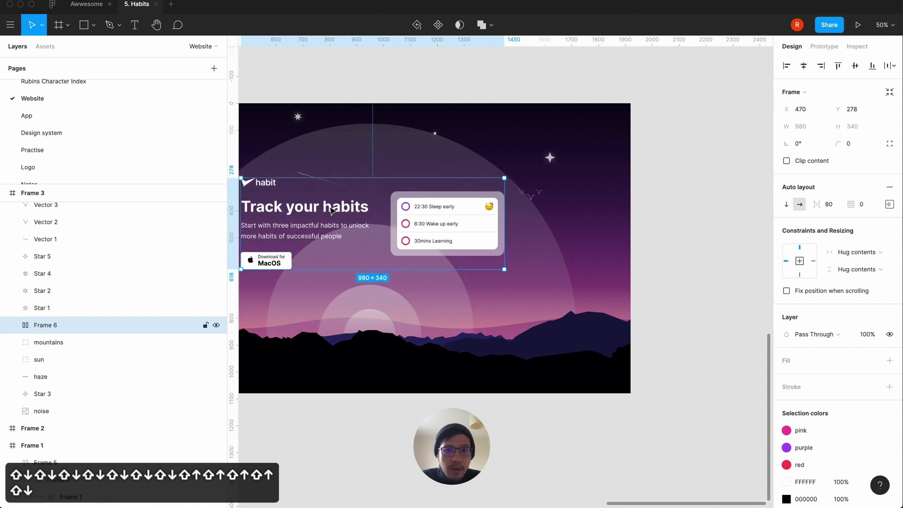
click(671, 101)
key(minus)
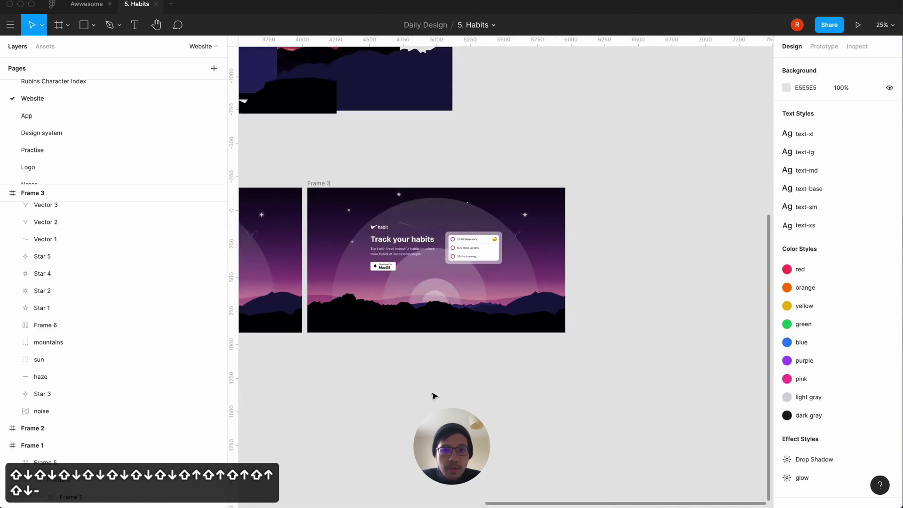
key(equal)
key(minus)
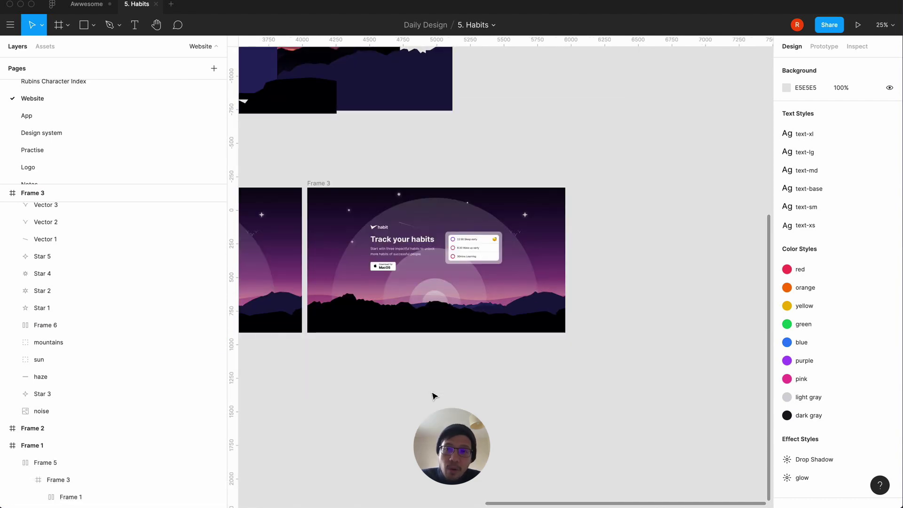
Set the corner radius of the black foreground mountain, layer 1 in the mountains group, to 8.
click(402, 332)
double_click(404, 324)
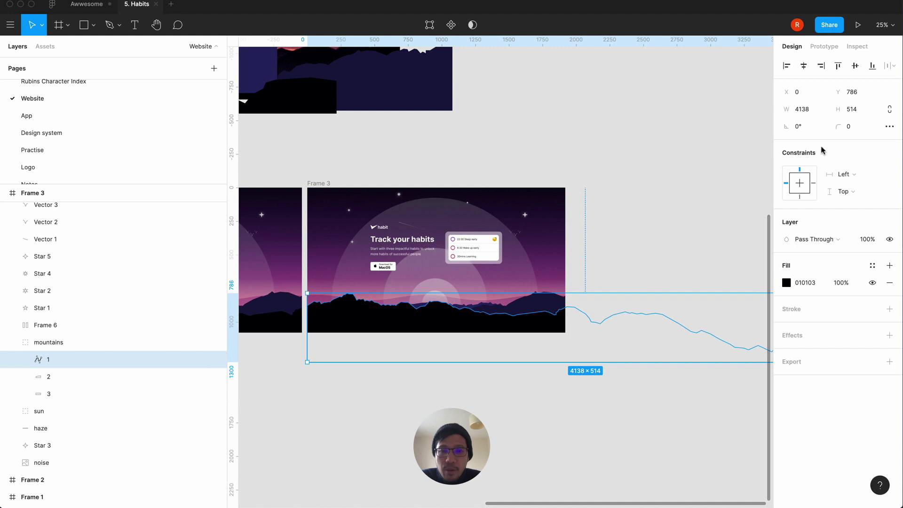
click(850, 127)
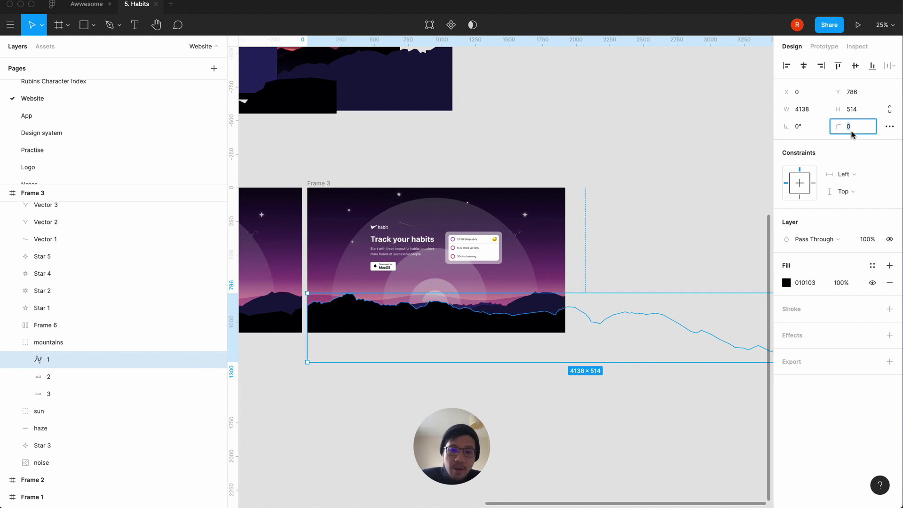
text(8px)
key(Return)
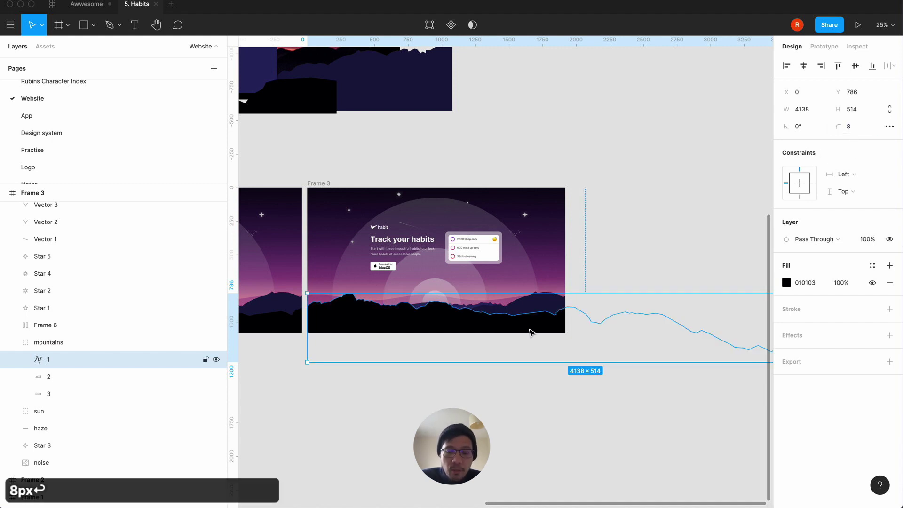
key(equal)
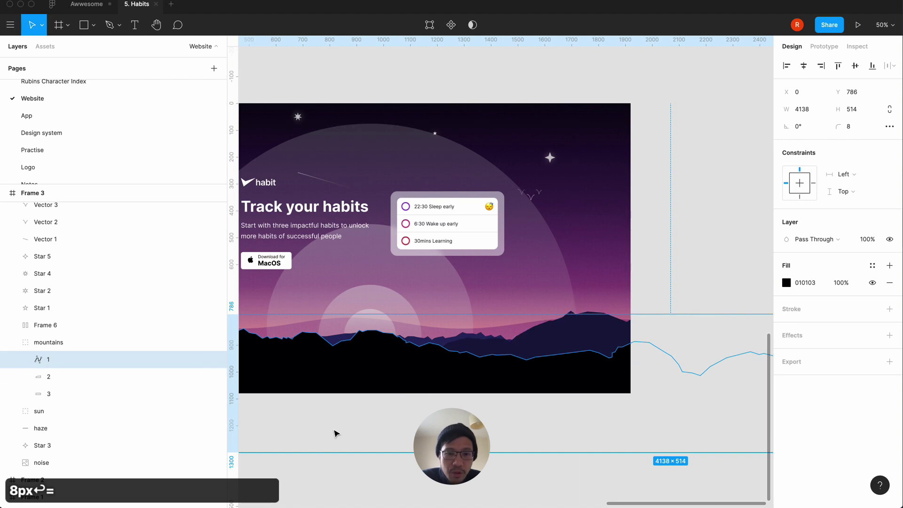
key(equal)
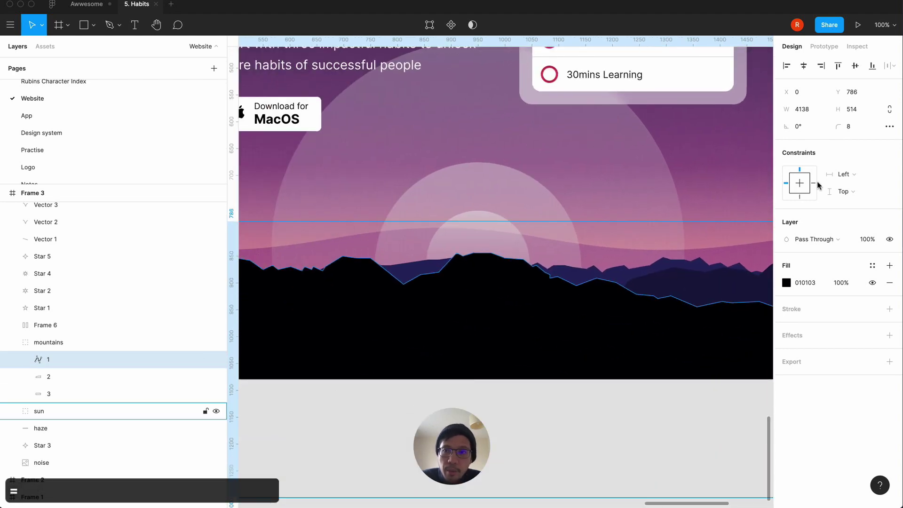
Increase the corner radius of the black foreground mountain to 16.
click(855, 127)
text(16)
key(Return)
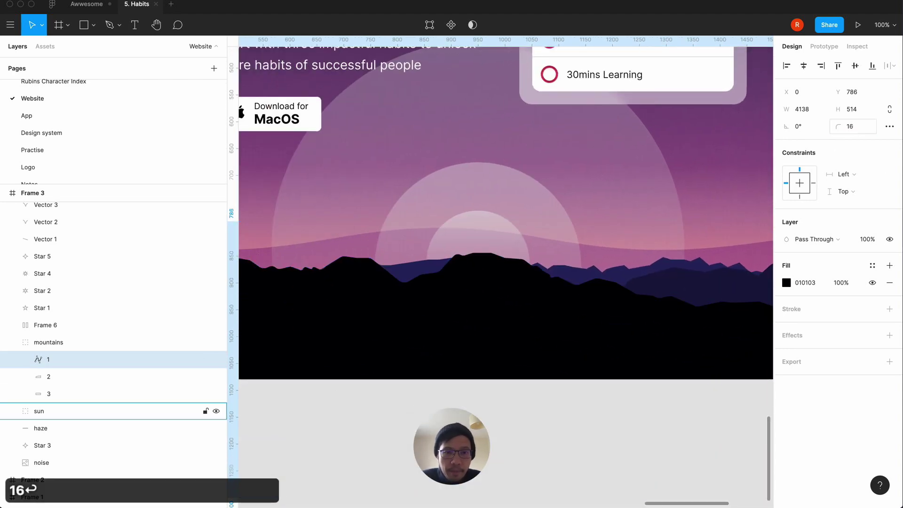
click(491, 445)
Set the corner radius of the dark navy mountain, layer 2 in the mountains group, to 16.
scroll(564, 276, right, 20)
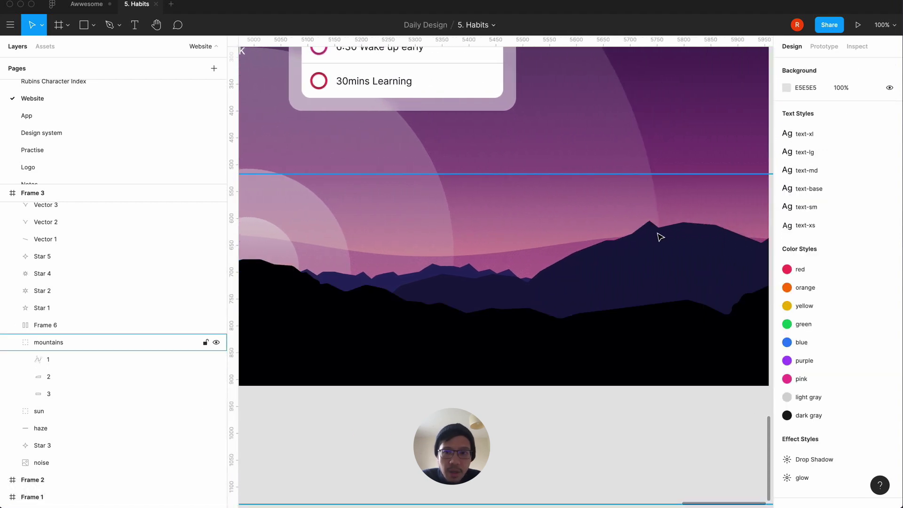
double_click(642, 262)
click(853, 128)
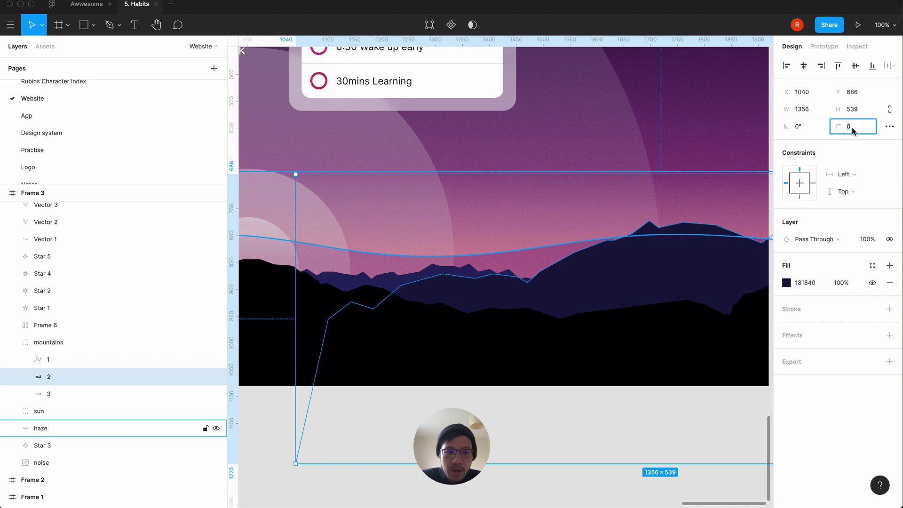
text(16)
key(Return)
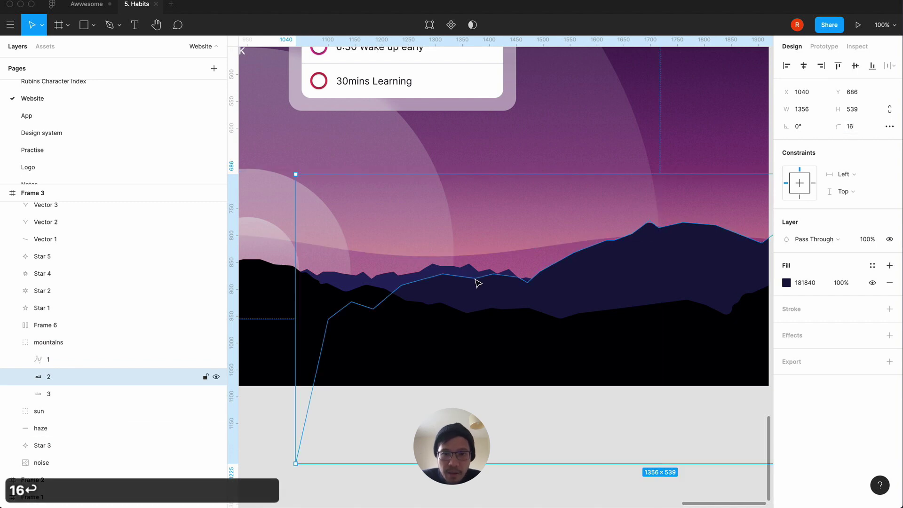
click(280, 445)
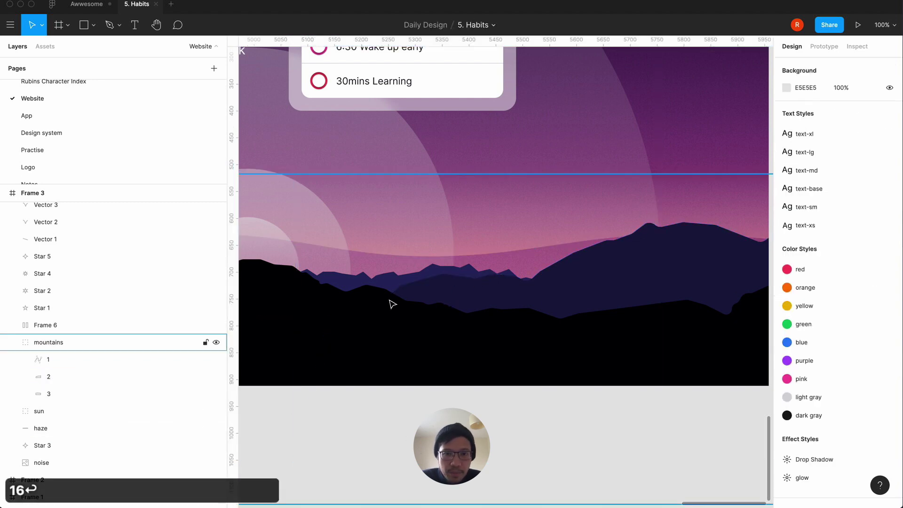
Set the corner radius of the distant blue mountain, layer 3 in the mountains group, to 16.
double_click(398, 284)
click(851, 127)
text(16)
key(Return)
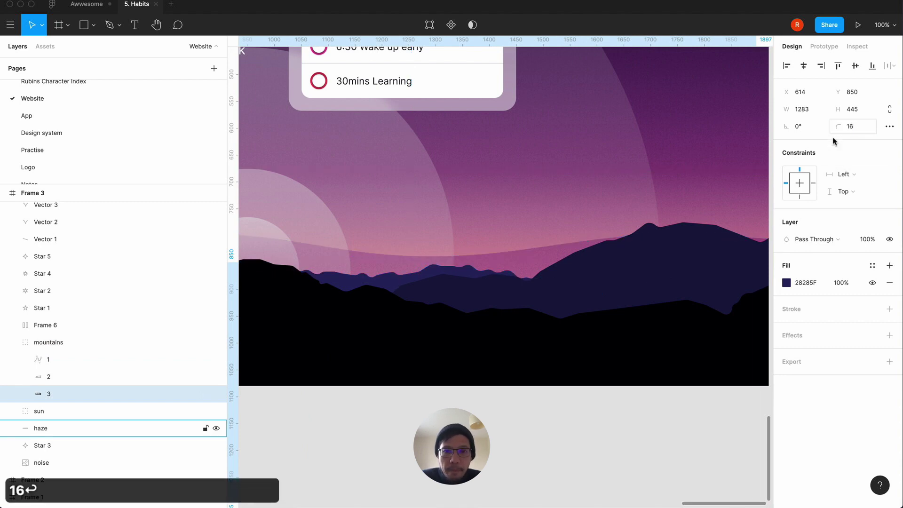
key(Escape)
Review Frame 3's overall composition with the smoothed mountain outlines.
key(minus)
key(minus)
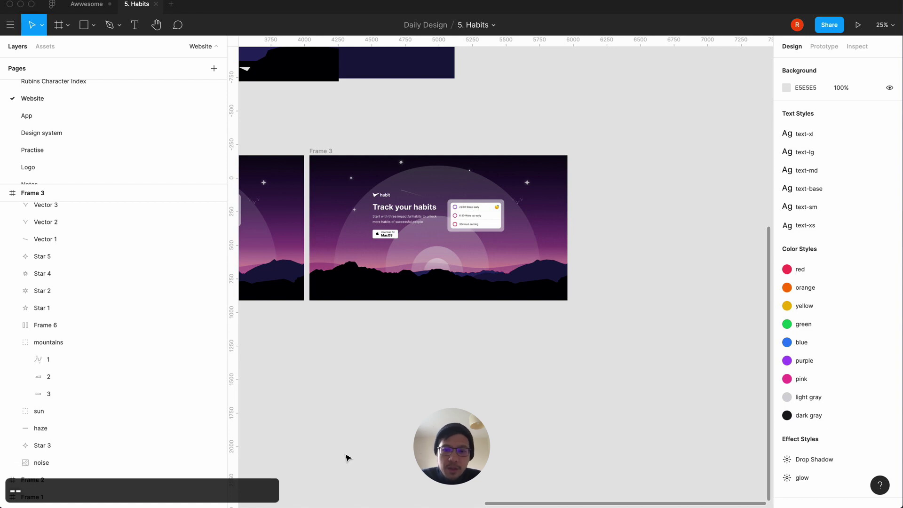
key(equal)
key(minus)
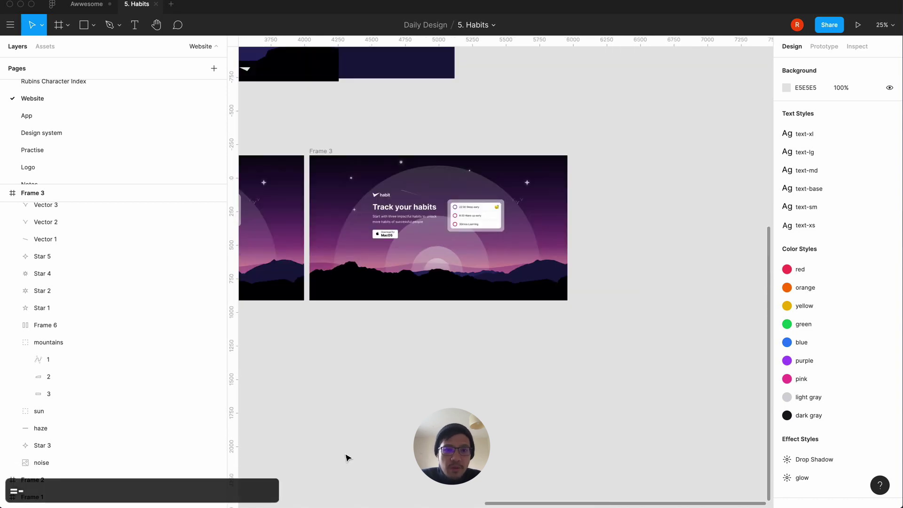
scroll(347, 457, right, 2)
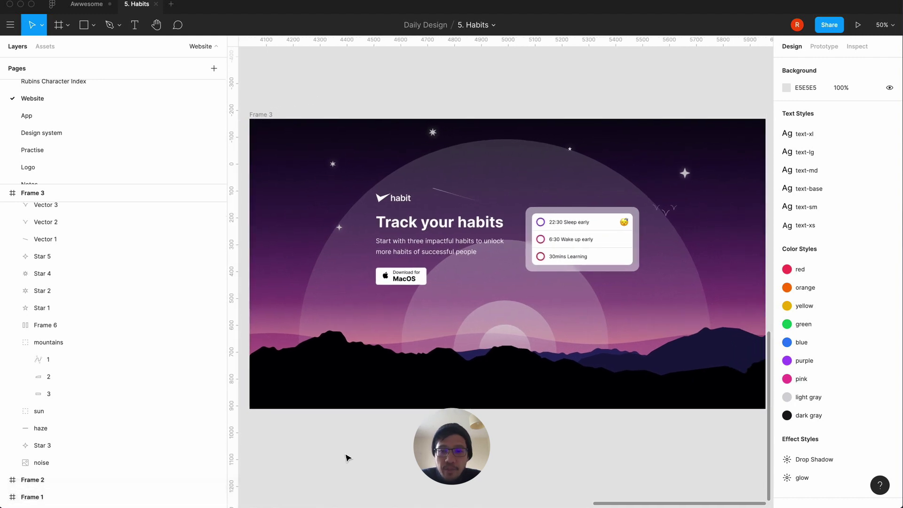
scroll(346, 457, right, 2)
scroll(346, 457, down, 1)
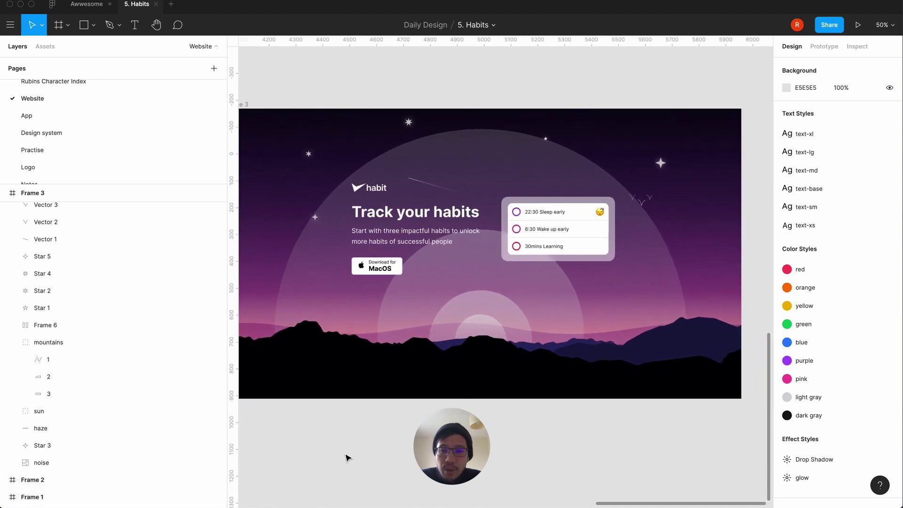